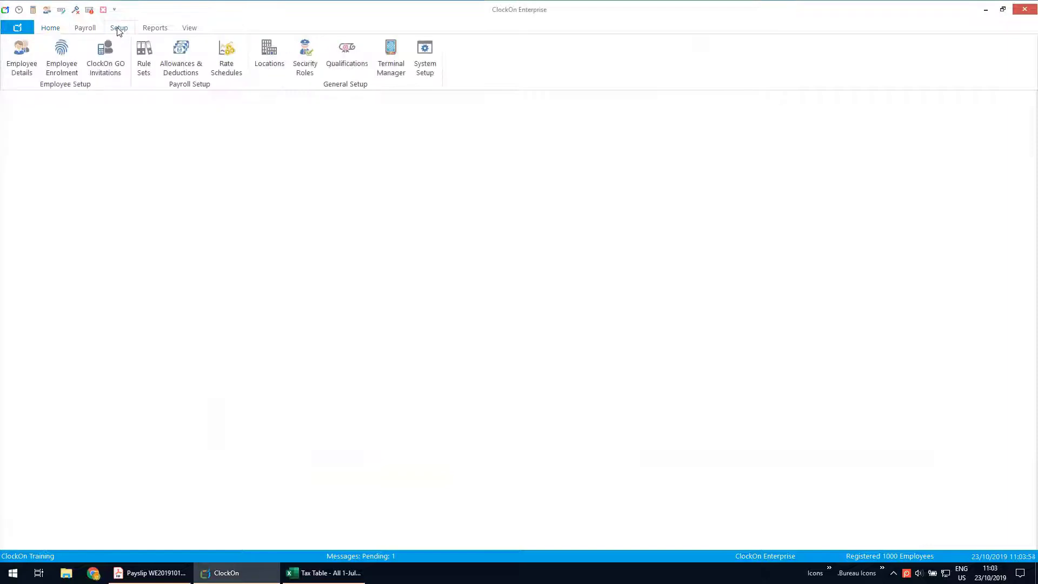
# Open the allowance and deduction templates and review all rules in the Full Time - Bar Staff template
pyautogui.click(181, 54)
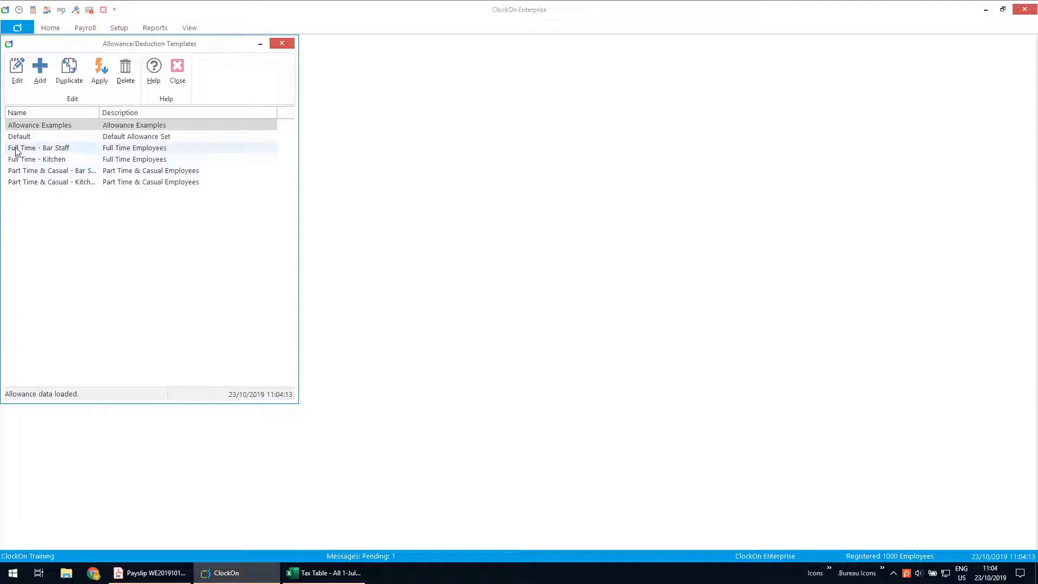
pyautogui.click(52, 152)
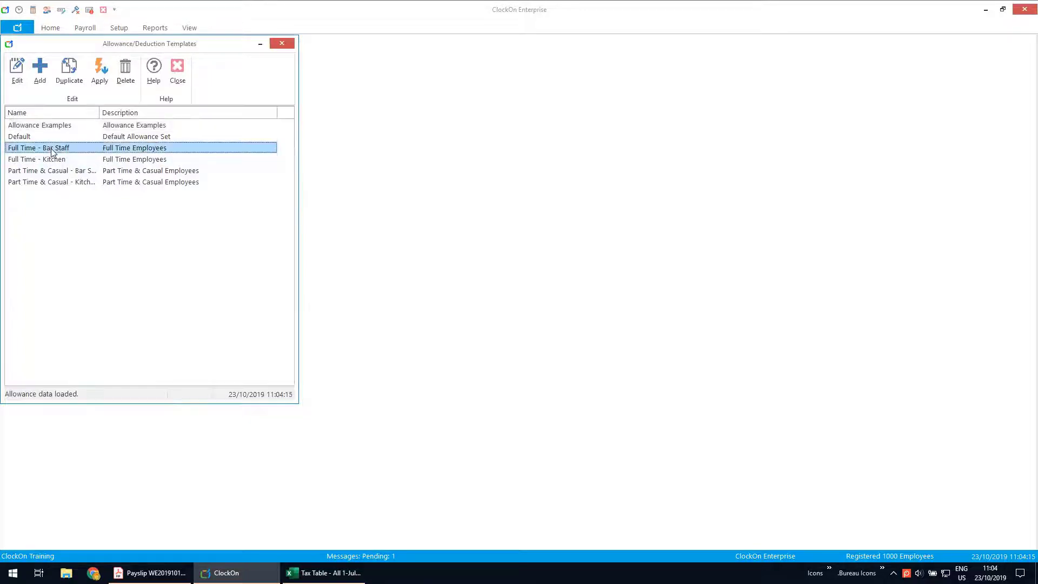
pyautogui.doubleClick(52, 150)
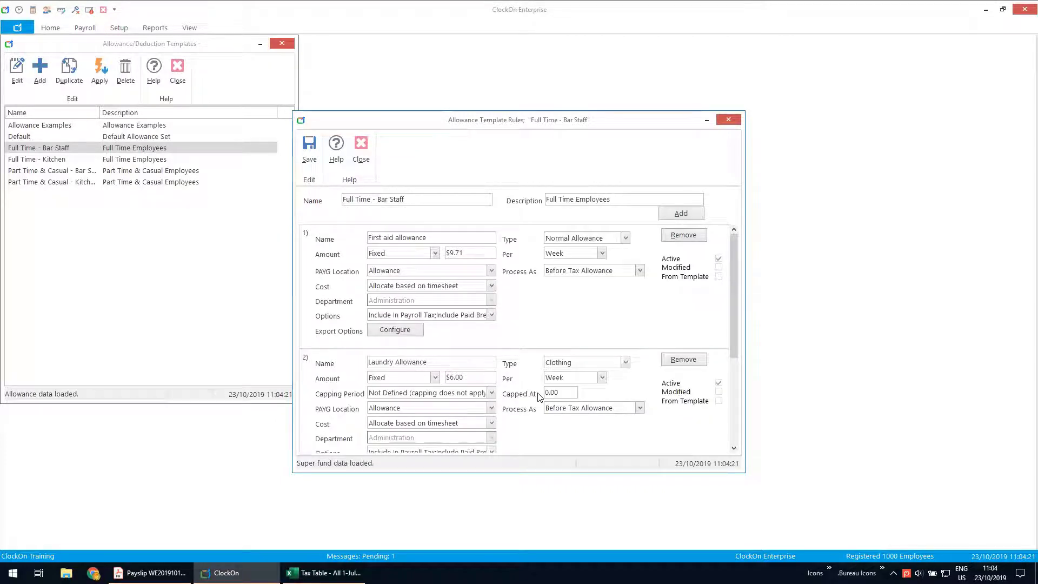
pyautogui.moveTo(739, 266); pyautogui.dragTo(751, 354)
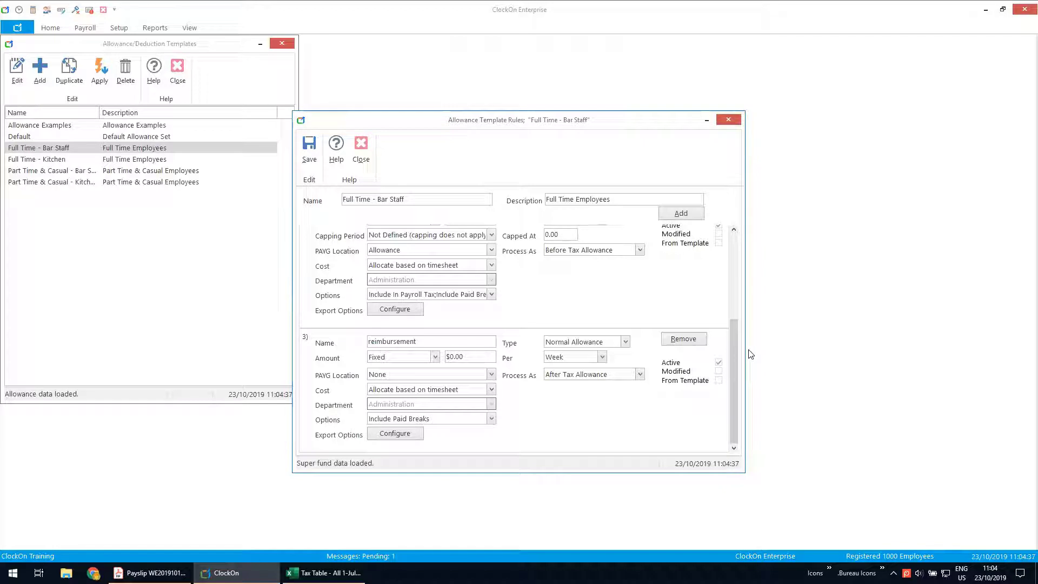
pyautogui.moveTo(732, 345); pyautogui.dragTo(729, 261)
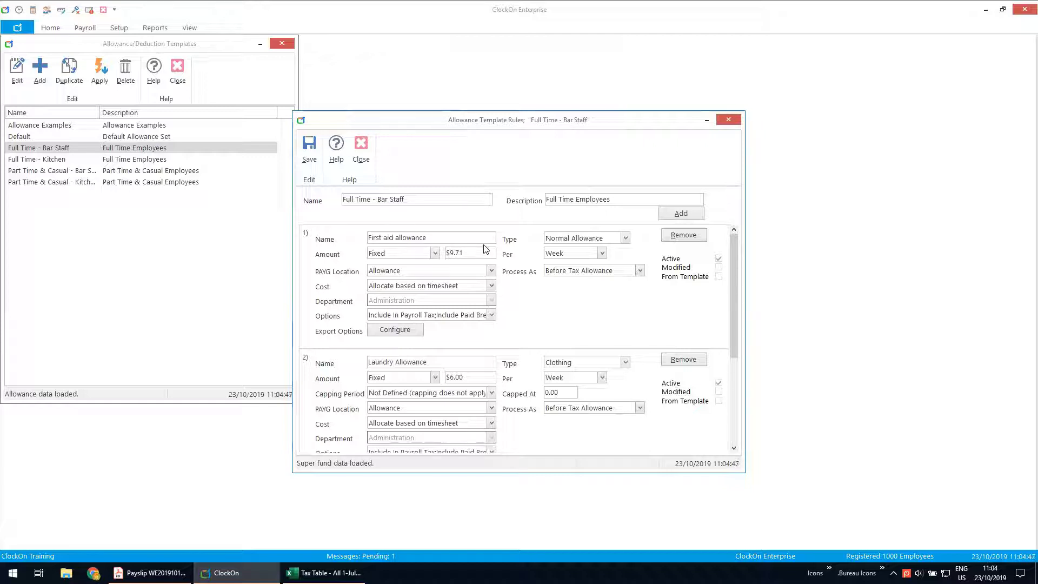
pyautogui.click(366, 153)
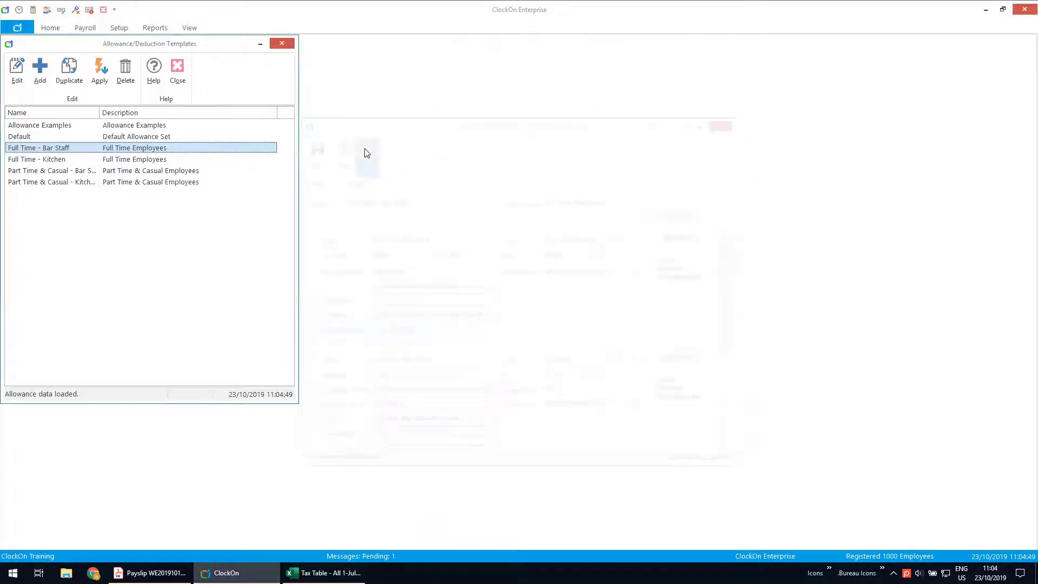
# Review the first aid and laundry allowance rules in the Part Time & Casual - Bar Staff template
pyautogui.doubleClick(44, 174)
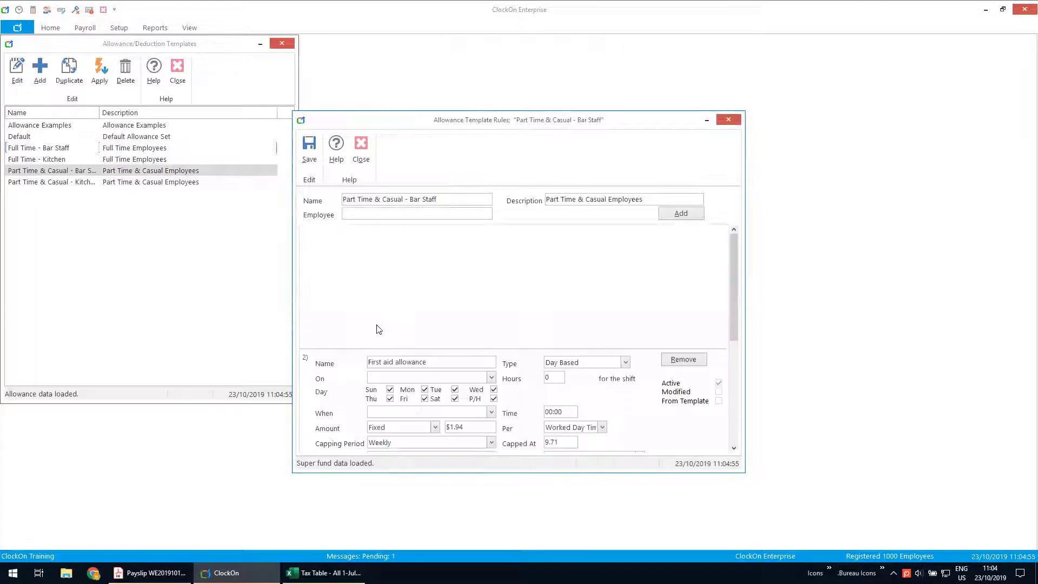
pyautogui.moveTo(735, 309); pyautogui.dragTo(736, 414)
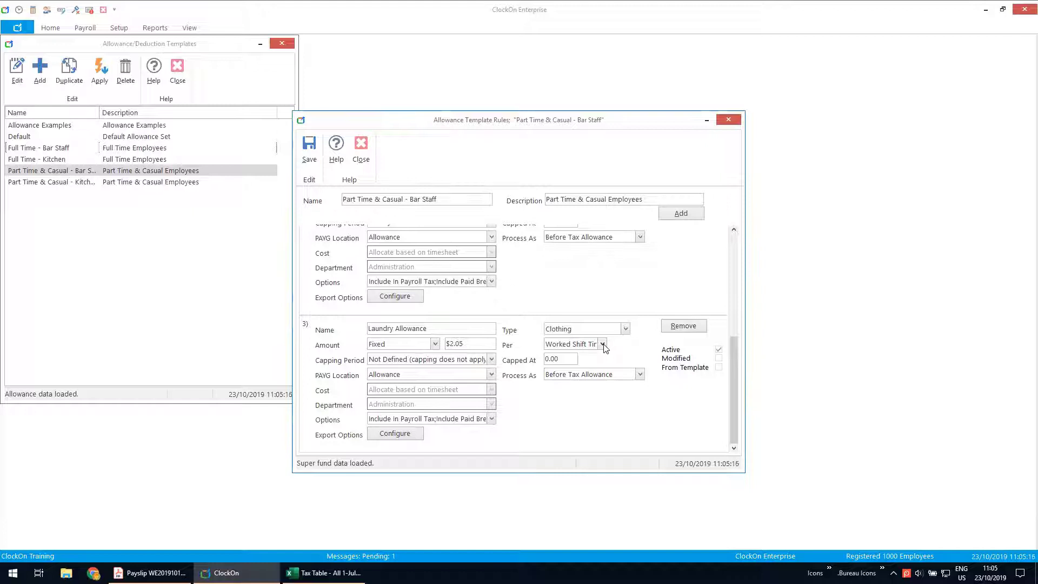
pyautogui.click(371, 163)
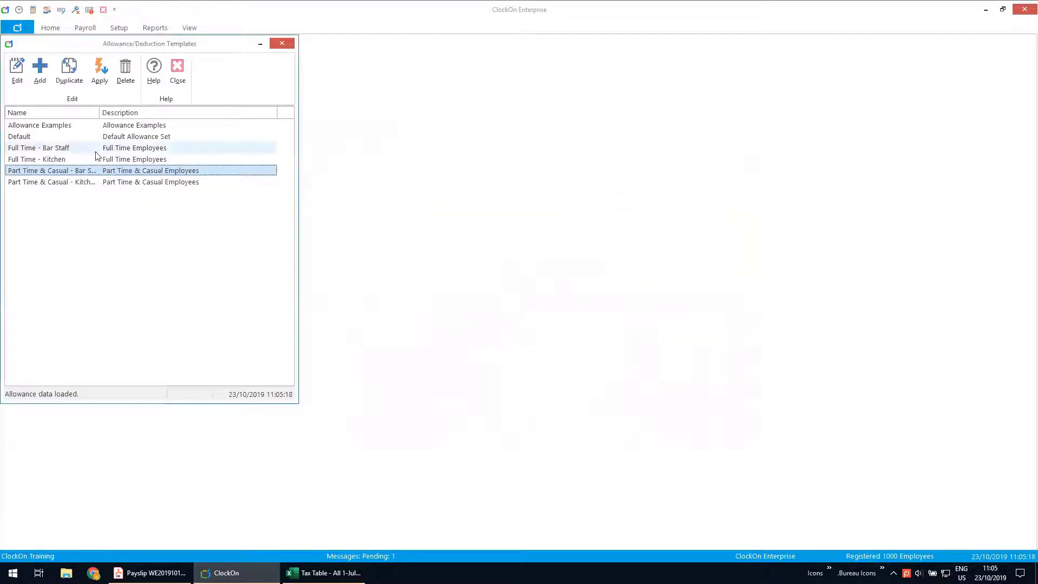
# Reopen the Full Time - Bar Staff template to compare its allowance amounts, and close it
pyautogui.doubleClick(81, 147)
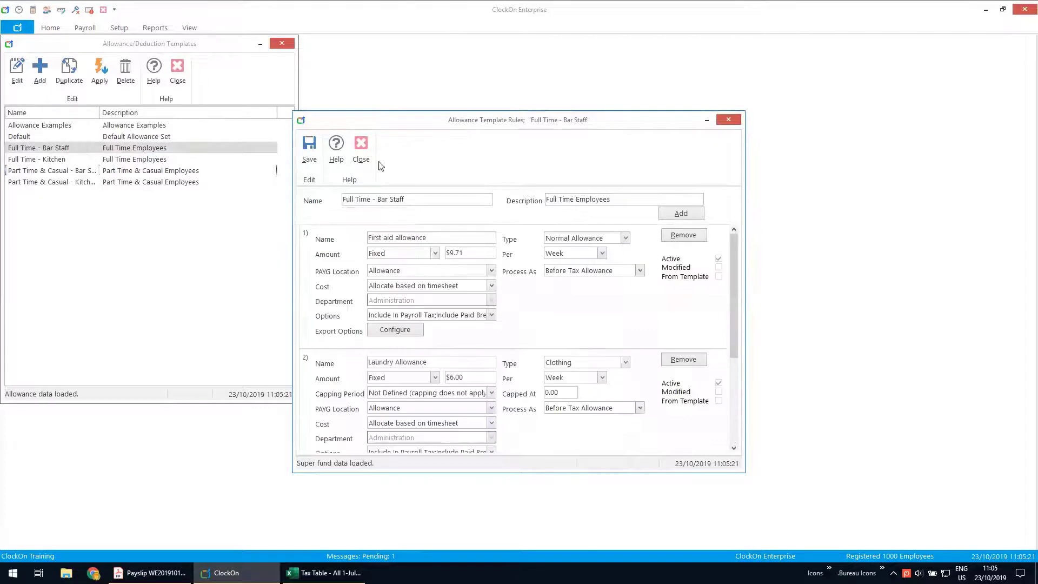
pyautogui.click(473, 374)
pyautogui.click(361, 154)
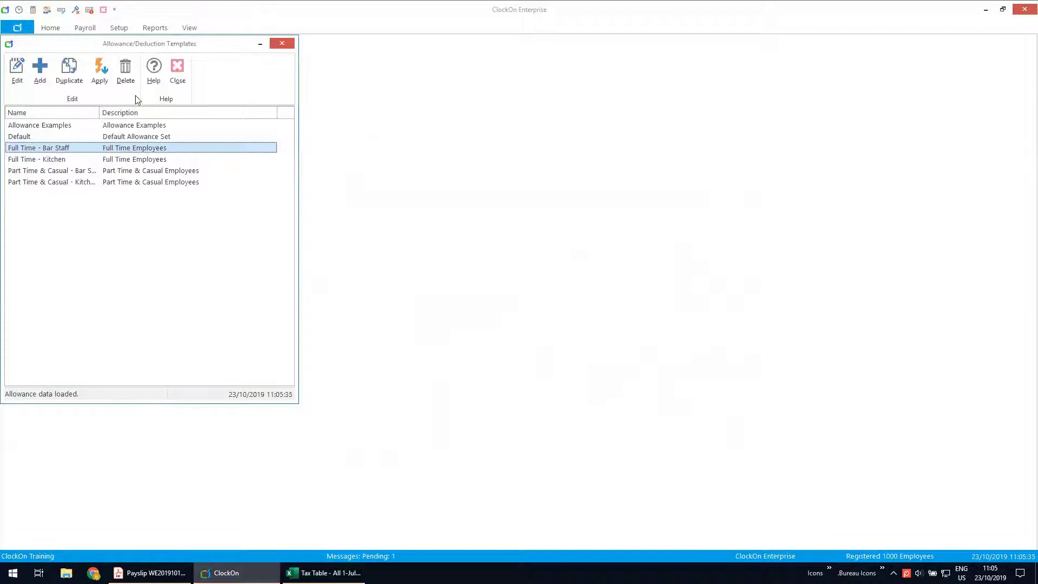
# Sort the Full Time - Bar Staff template's employee assignments by current allowance set and view Bar Assistant 05's employee copy
pyautogui.click(102, 80)
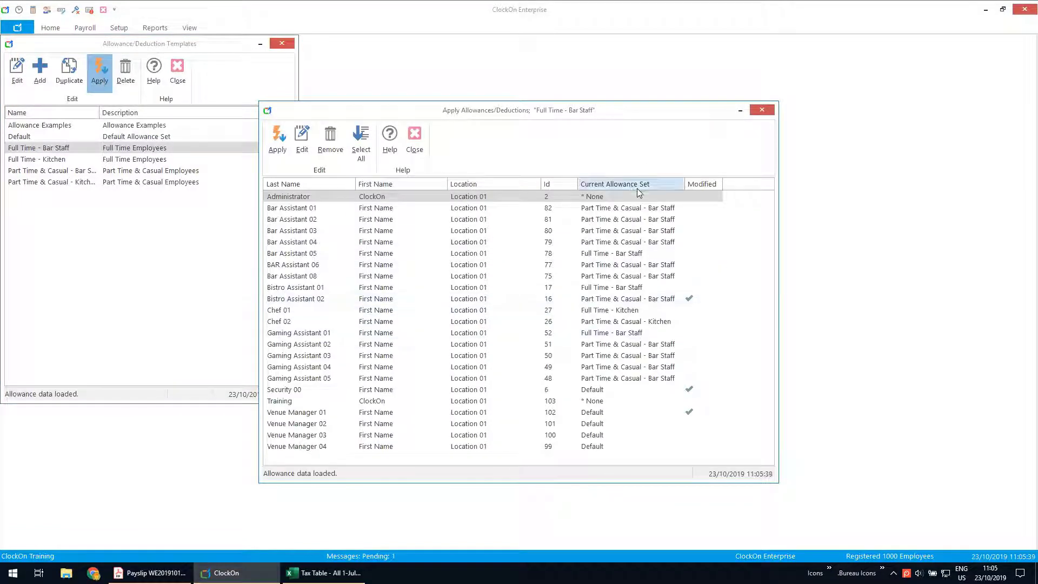
pyautogui.click(657, 185)
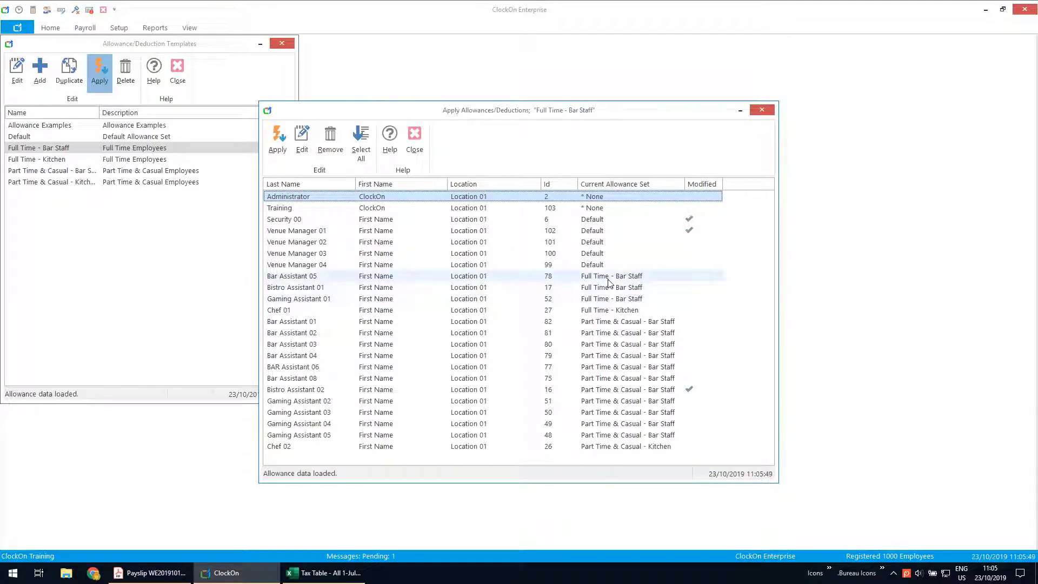
pyautogui.doubleClick(541, 277)
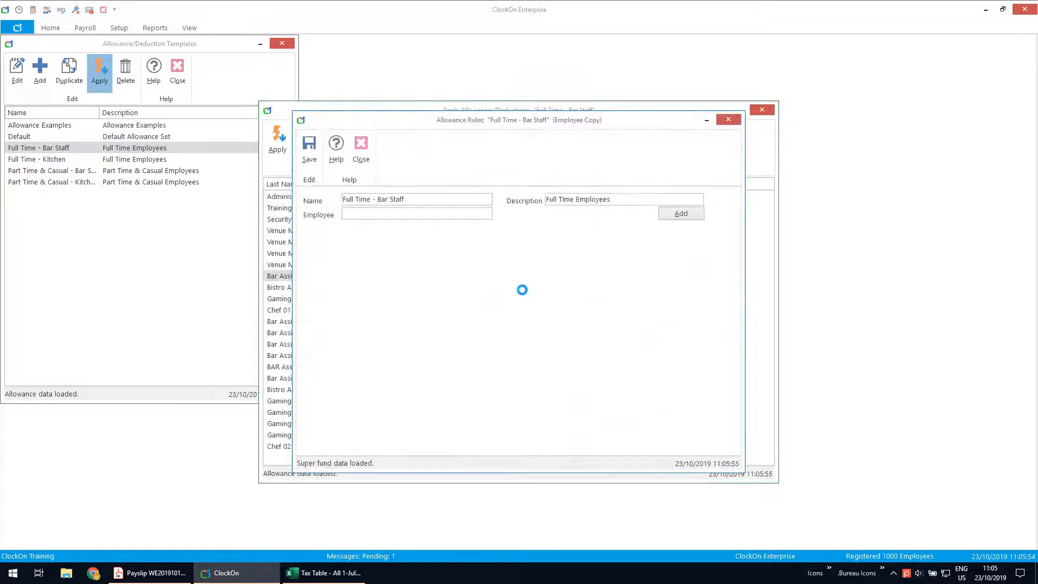
pyautogui.moveTo(421, 120); pyautogui.dragTo(574, 120)
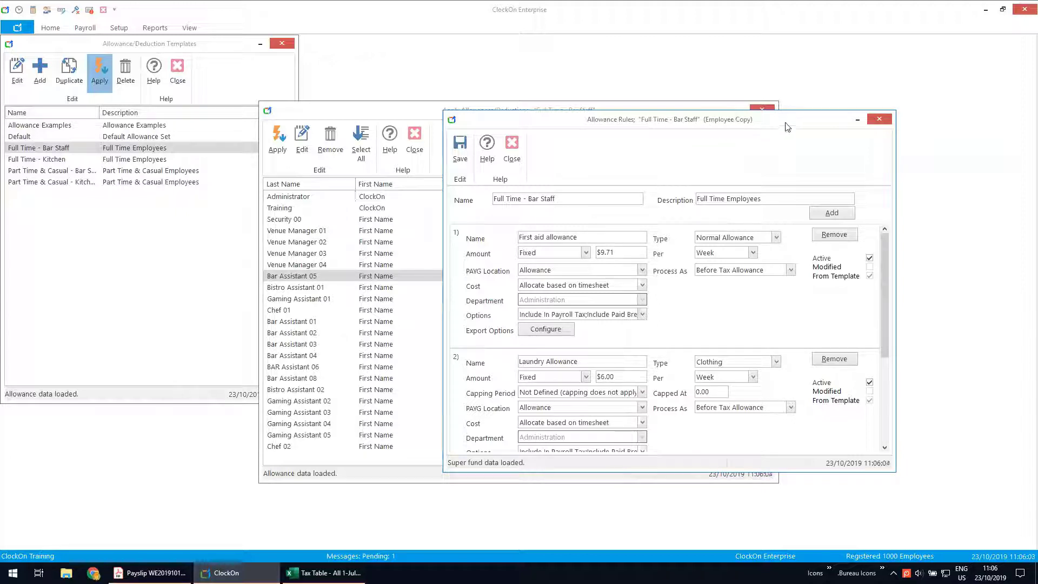
pyautogui.moveTo(781, 122); pyautogui.dragTo(709, 103)
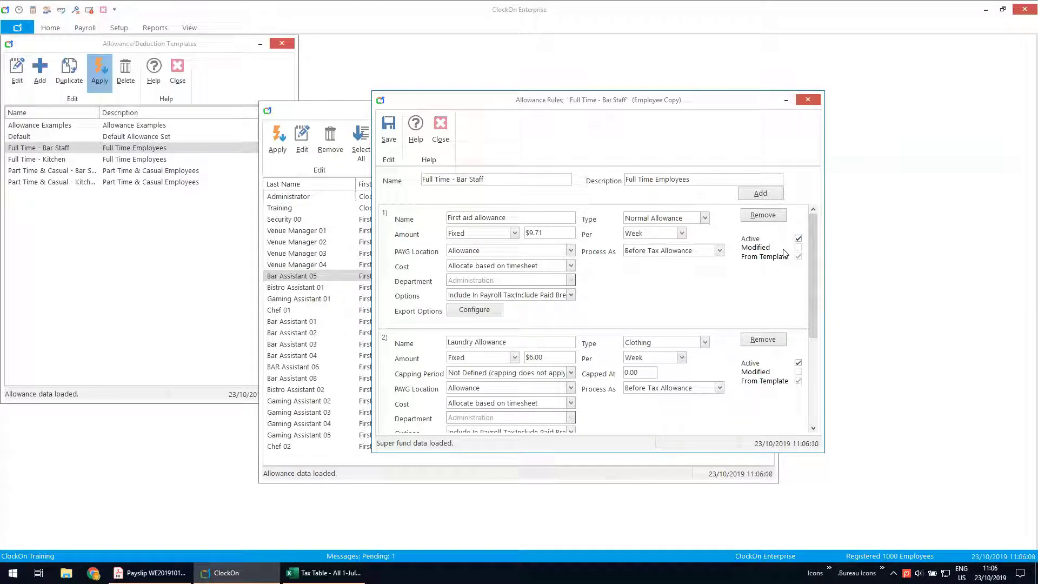
# Deactivate and reactivate the first aid allowance in the employee copy, and close it and the assignment list without saving
pyautogui.click(798, 239)
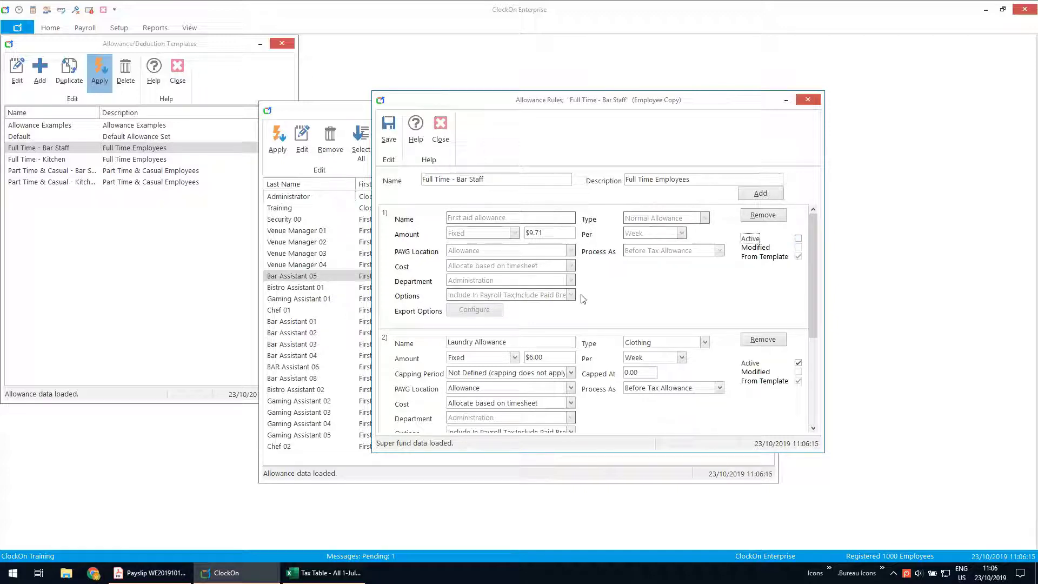
pyautogui.click(799, 238)
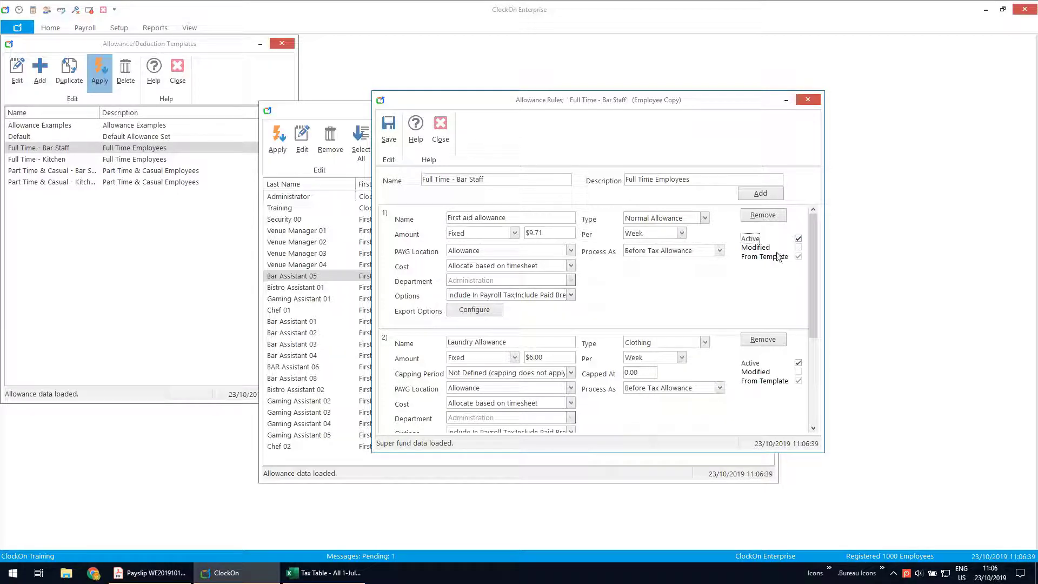
pyautogui.press('Tab')
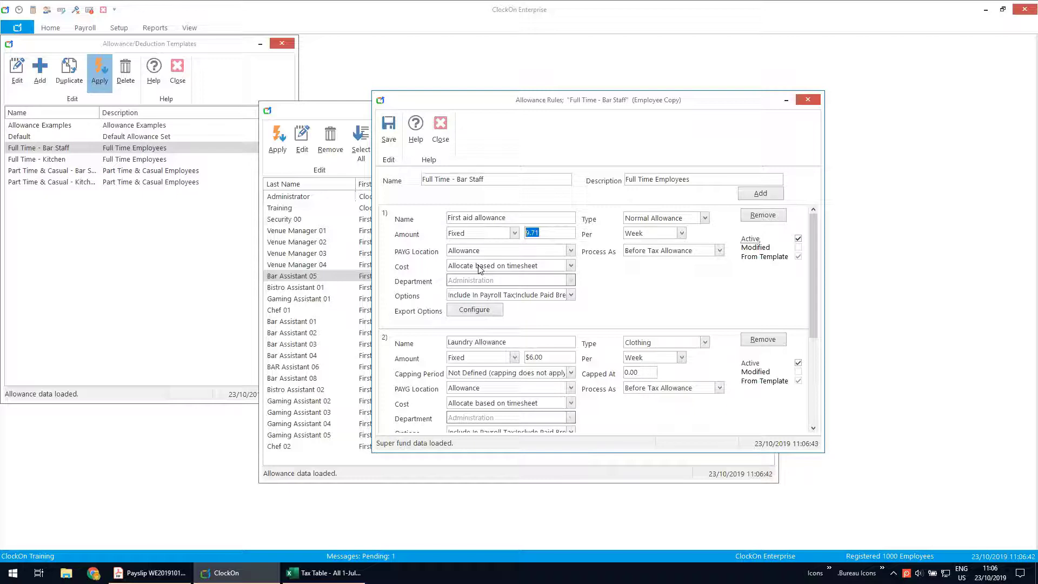
pyautogui.click(441, 130)
pyautogui.click(421, 136)
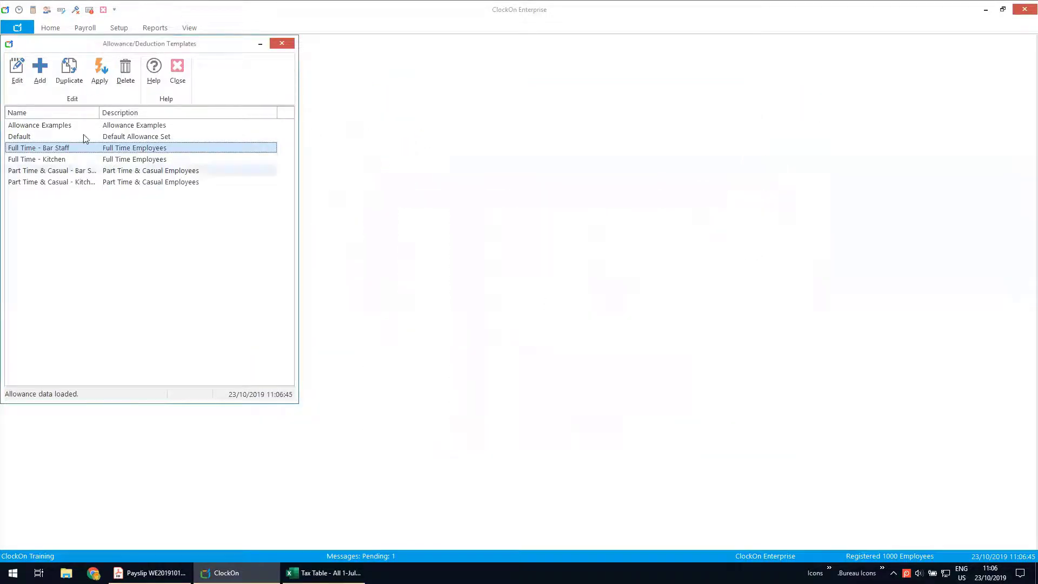
# Set the first aid allowance amount to $9.82 in the Full Time - Bar Staff template and save it
pyautogui.doubleClick(57, 152)
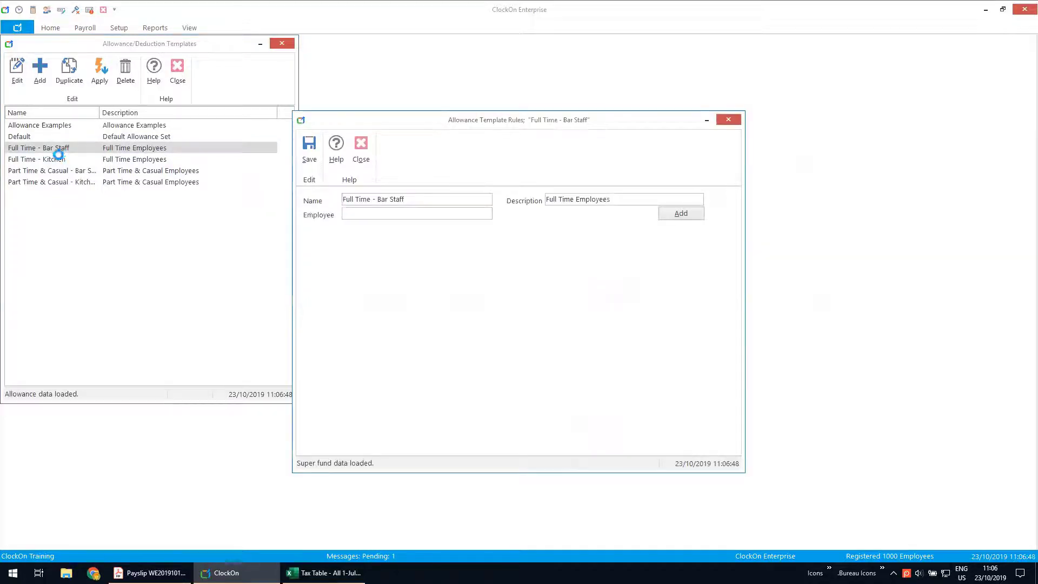
pyautogui.click(473, 247)
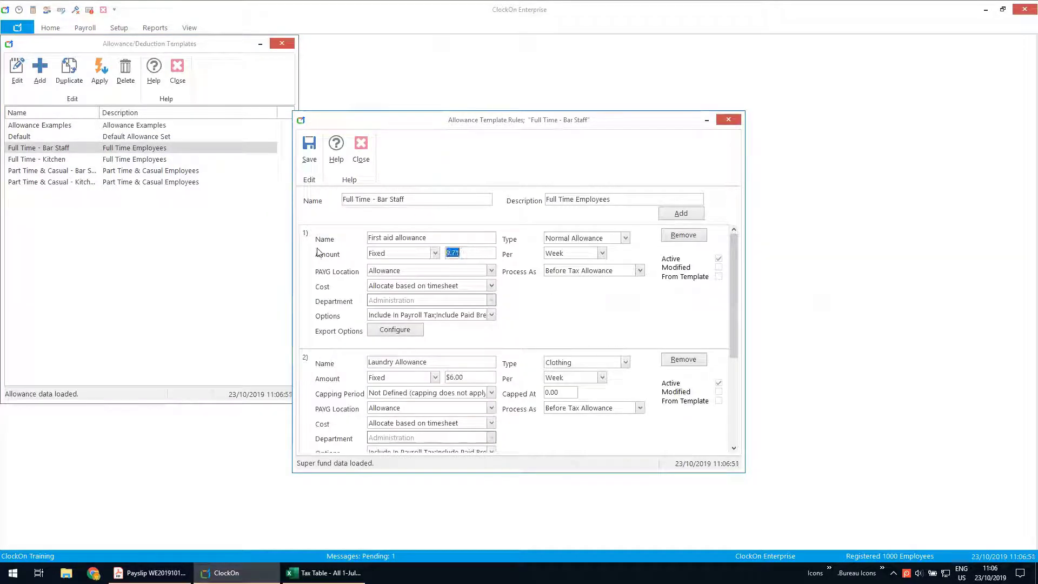
pyautogui.write('9')
pyautogui.click(309, 154)
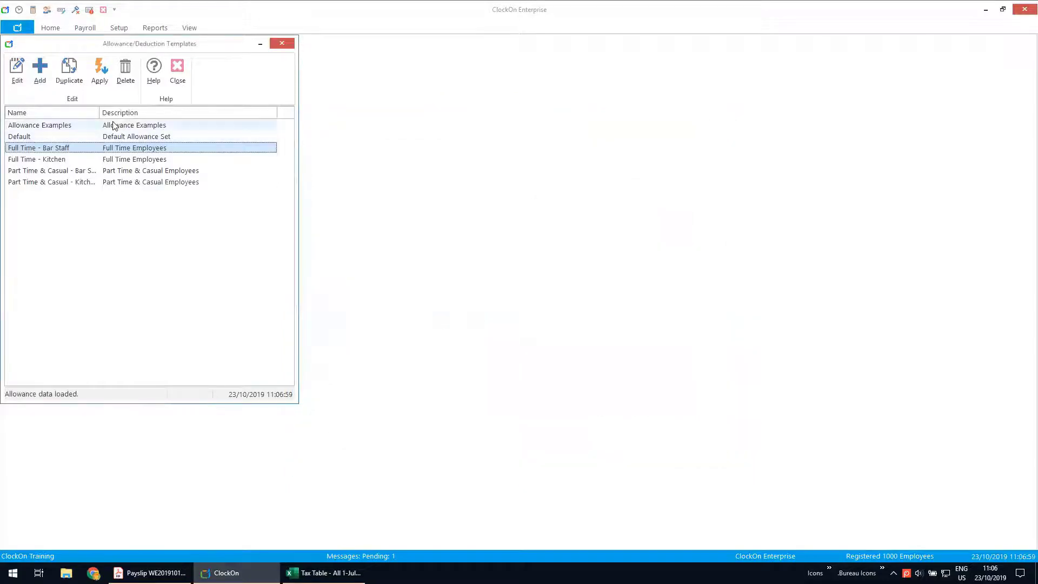
# Apply the Full Time - Bar Staff template to all employees whose current allowance set is Full Time - Bar Staff
pyautogui.click(103, 70)
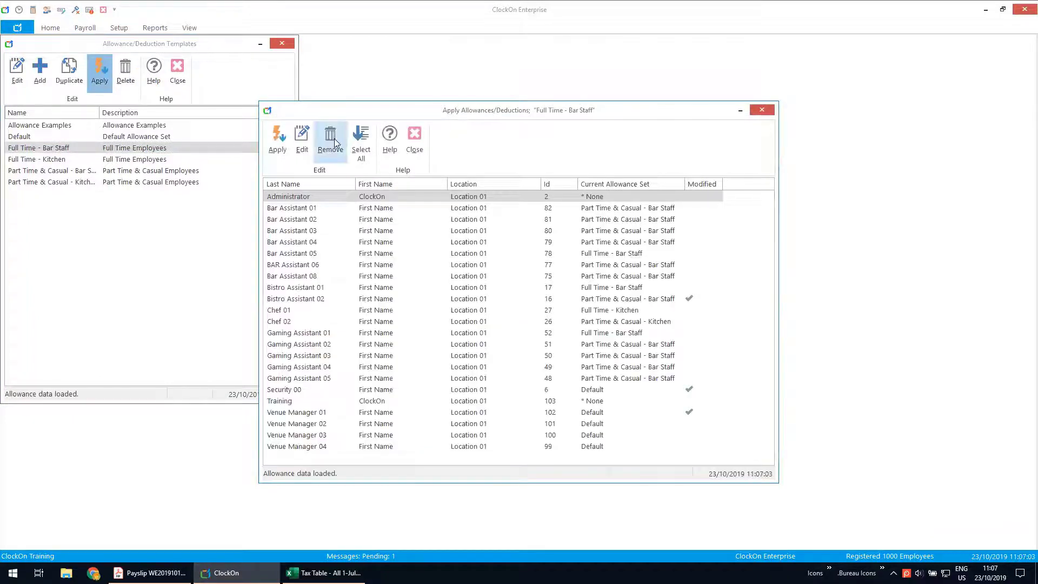
pyautogui.click(615, 184)
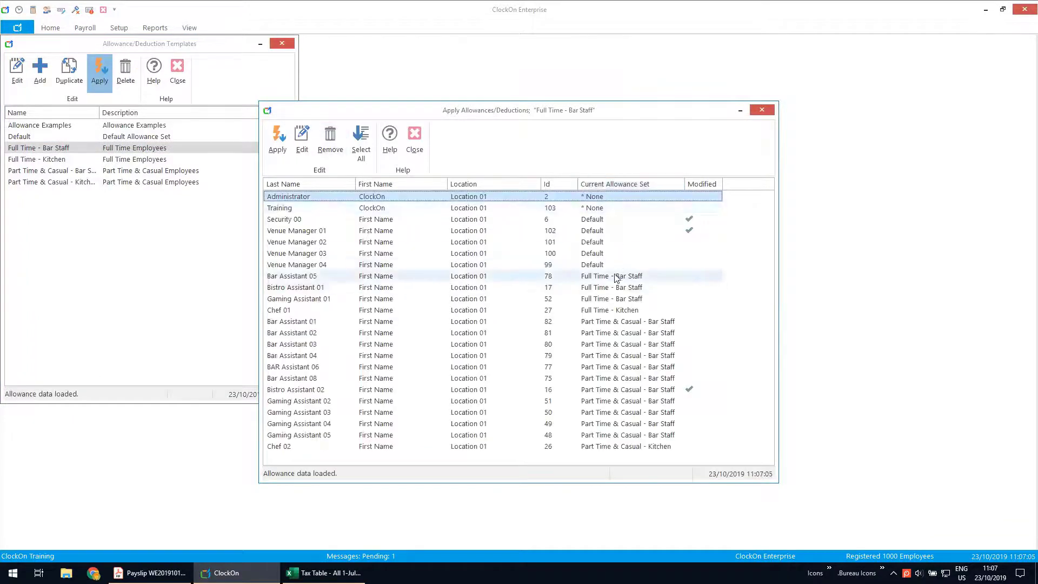
pyautogui.click(617, 276)
pyautogui.keyDown('shift'); pyautogui.click(611, 299); pyautogui.keyUp('shift')
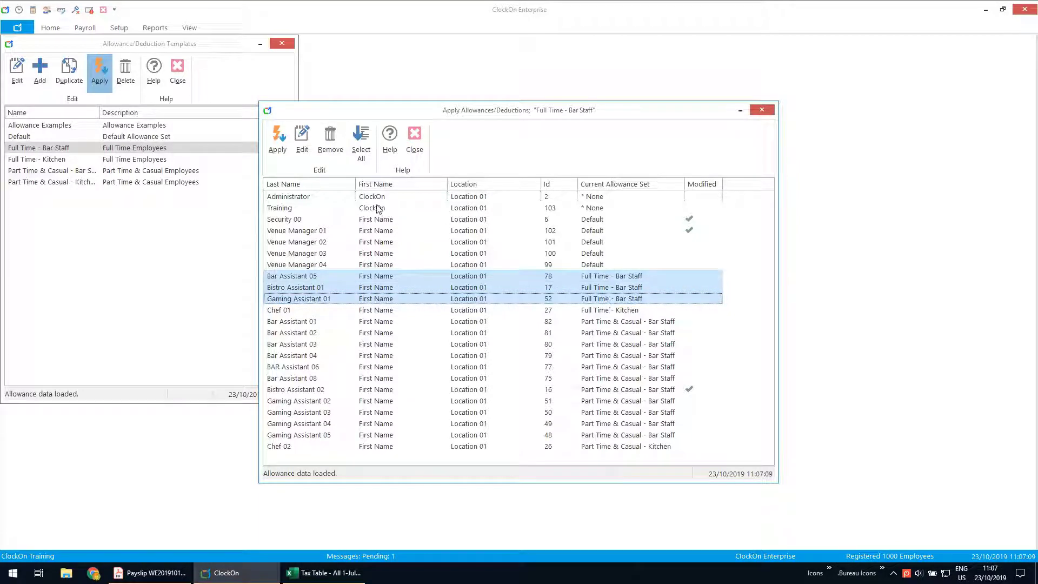
pyautogui.click(270, 140)
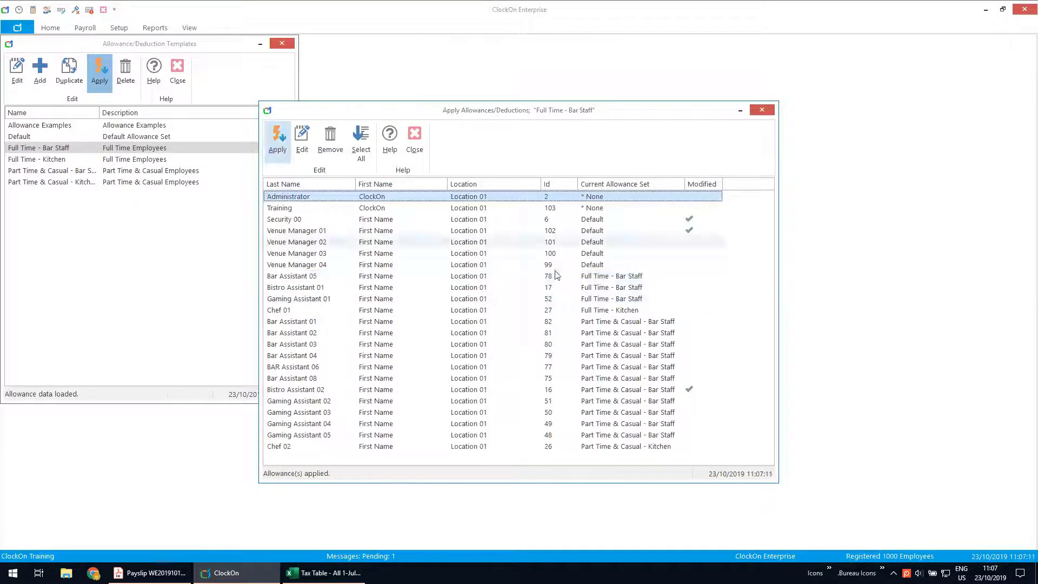
# Open Bar Assistant 05's employee copy of the allowance set and check the first aid allowance amount
pyautogui.click(609, 277)
pyautogui.doubleClick(387, 287)
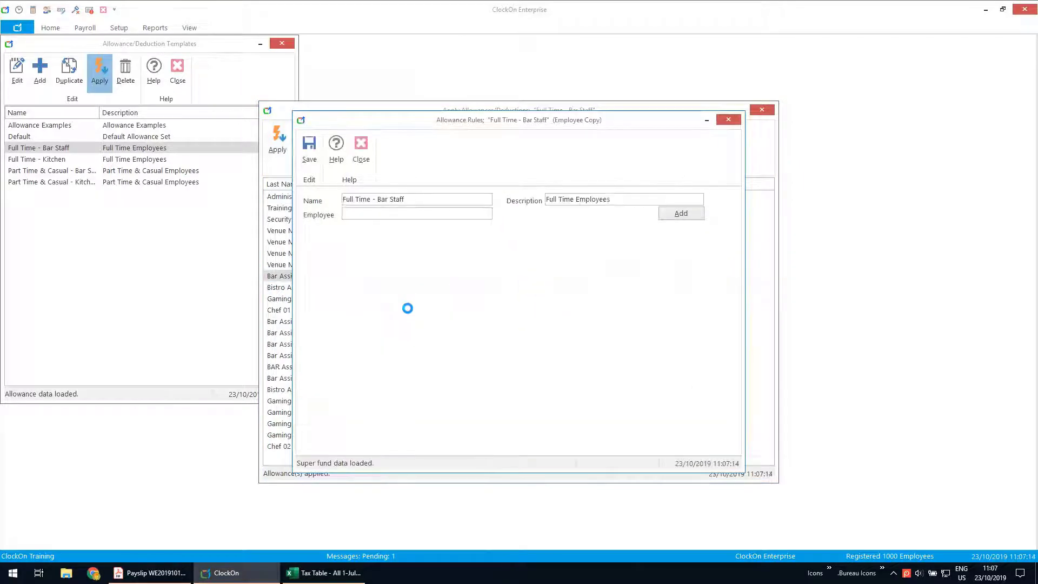
pyautogui.click(457, 252)
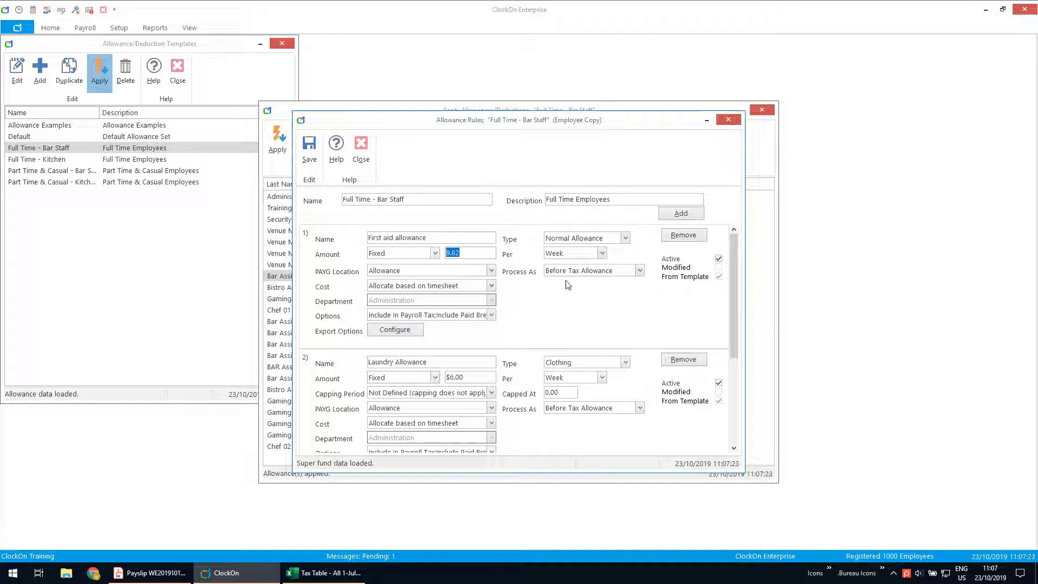
# Add a new allowance rule named "ADditional Tax" to Bar Assistant 05's employee copy
pyautogui.click(671, 215)
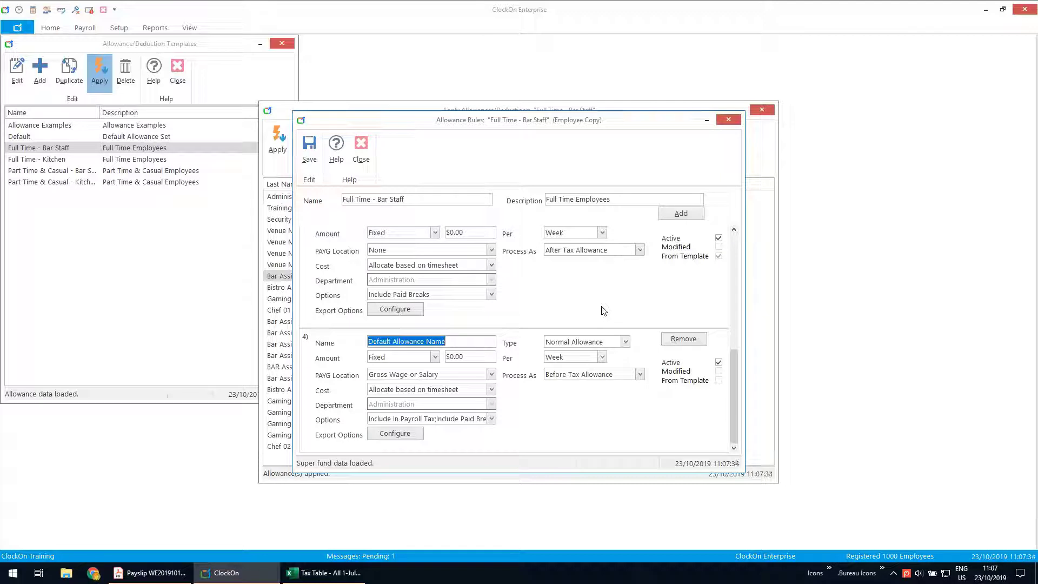
pyautogui.write('Additila tax')
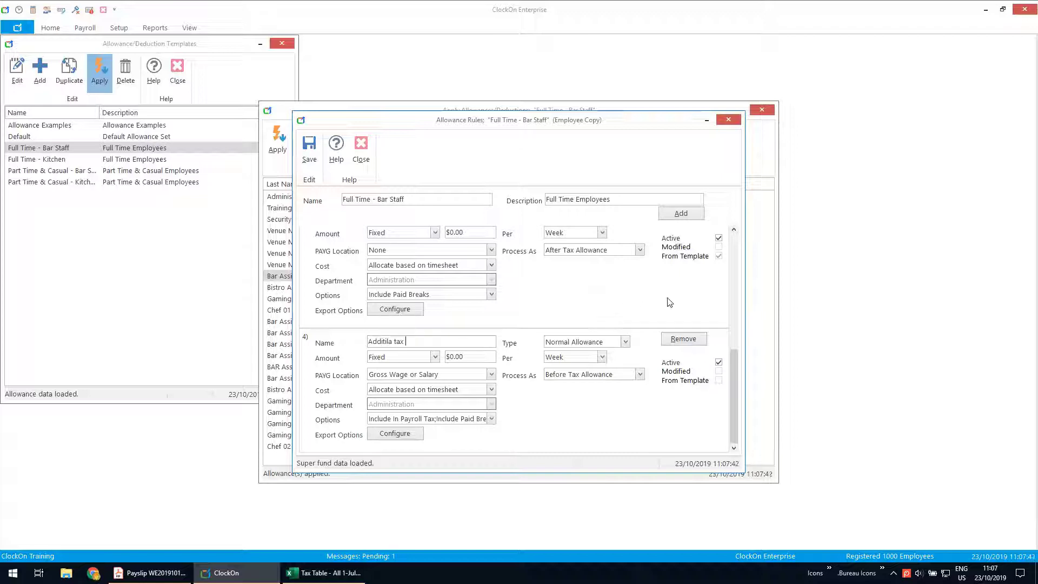
pyautogui.moveTo(382, 340); pyautogui.dragTo(132, 291)
pyautogui.write('ADditional Tax')
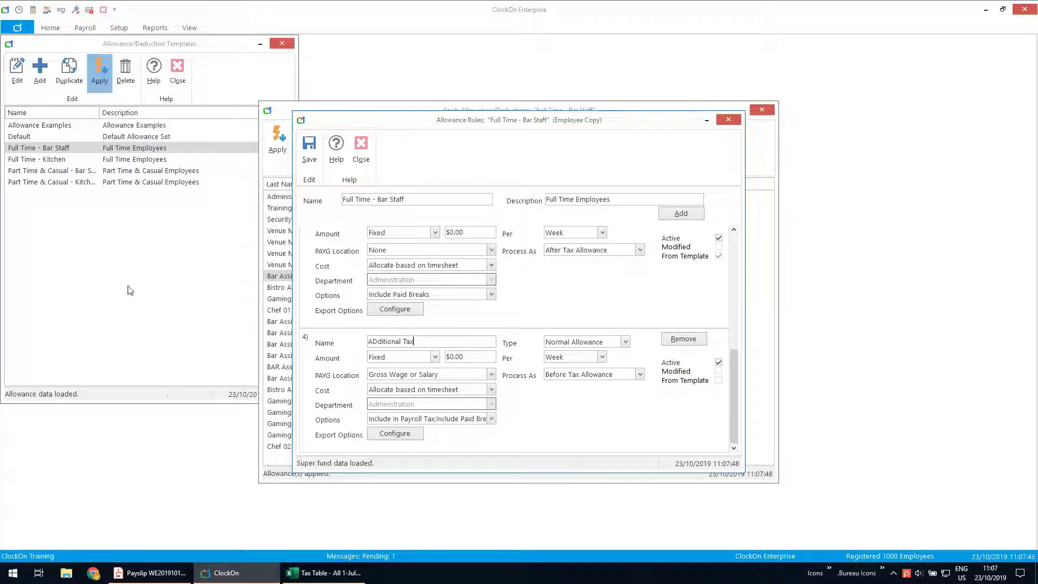
# Process the new rule as Additional Tax, enter its fixed weekly amount, and save the employee's allowance rules
pyautogui.click(640, 374)
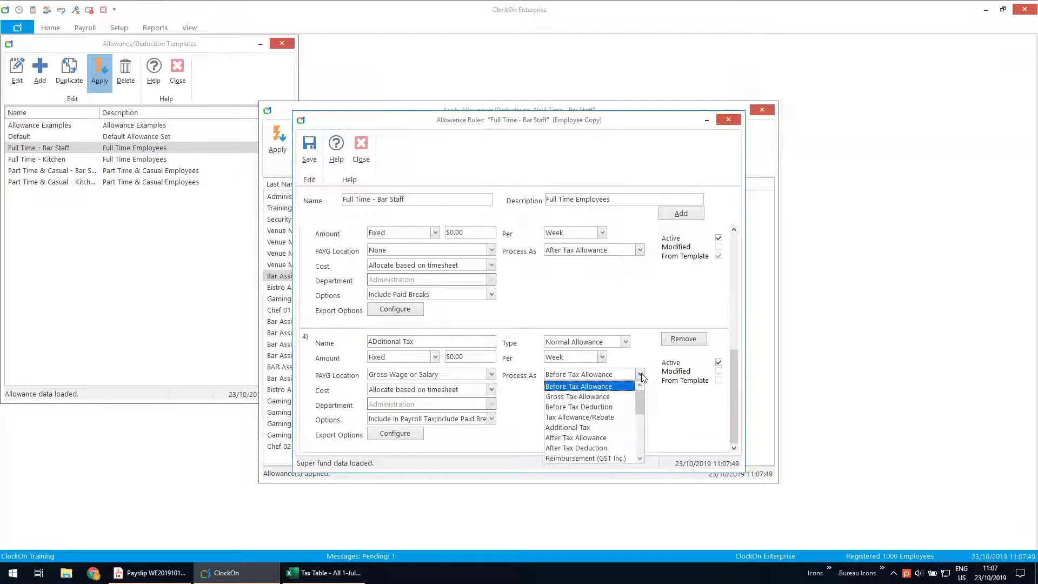
pyautogui.click(549, 431)
pyautogui.click(455, 357)
pyautogui.write('$')
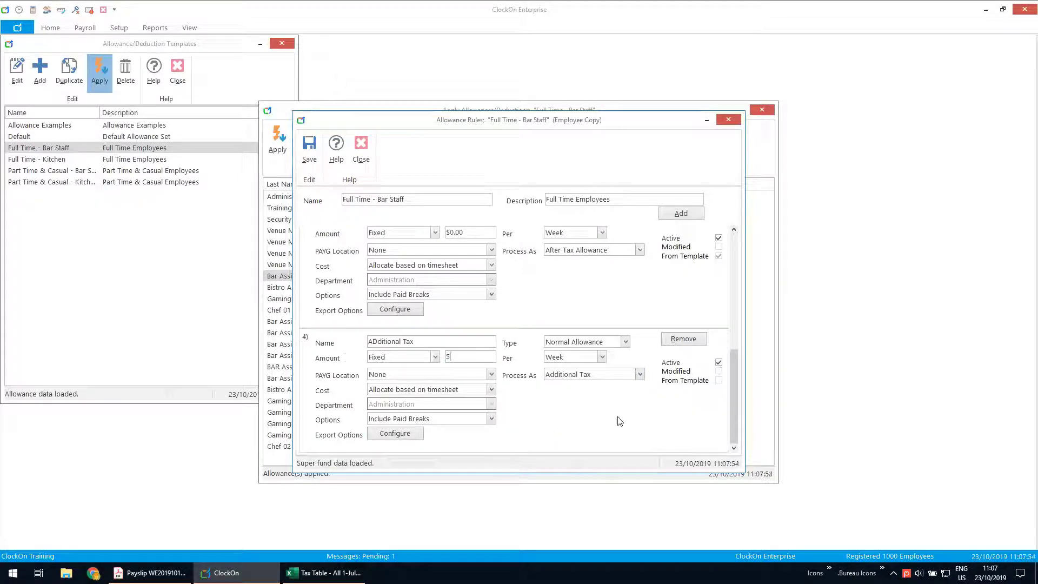
pyautogui.click(309, 144)
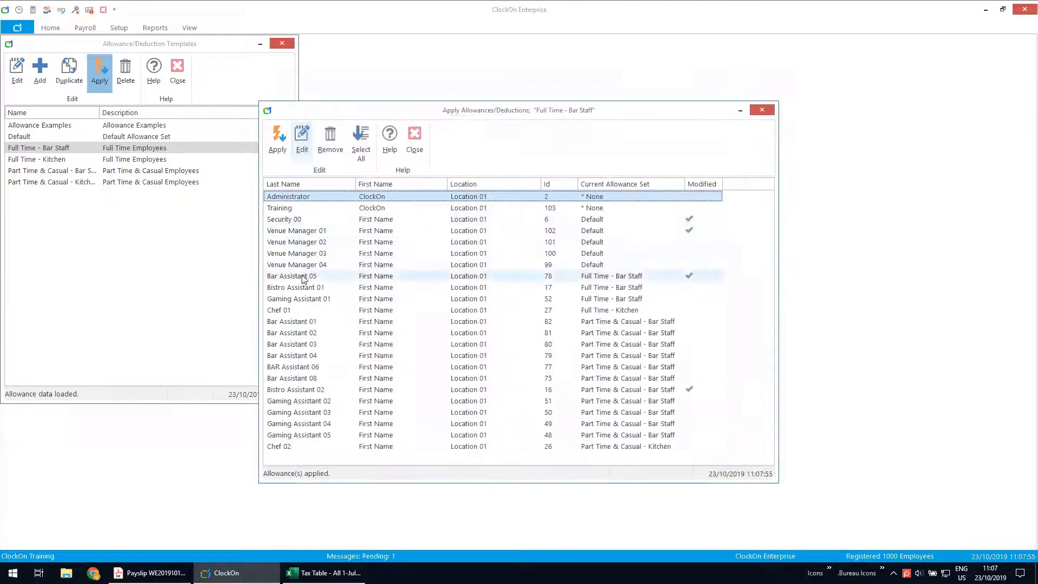
# Review the rules in Bar Assistant 05's employee copy of the allowance set, and close the employee list
pyautogui.click(303, 277)
pyautogui.doubleClick(299, 276)
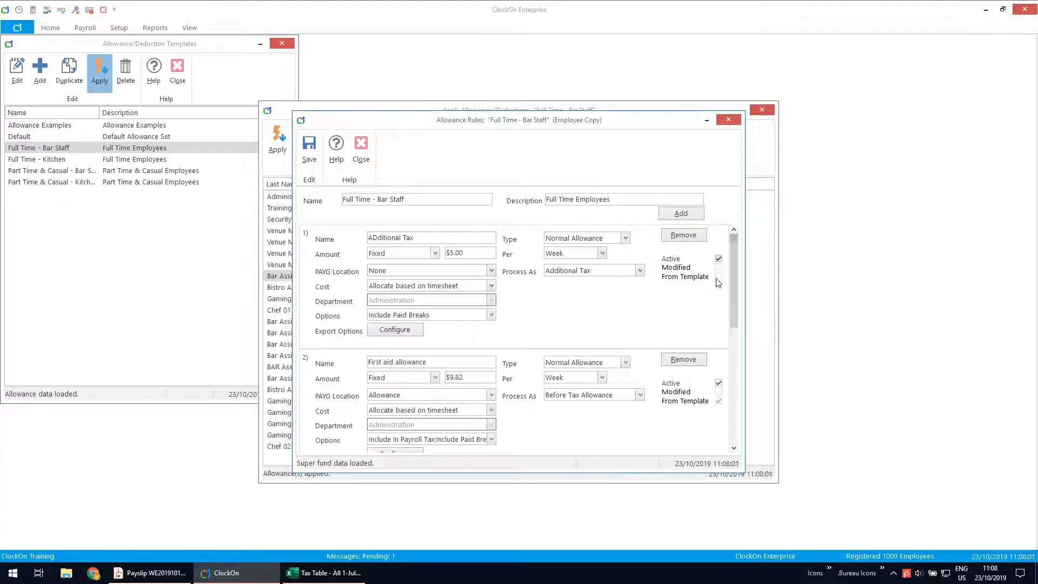
pyautogui.click(365, 148)
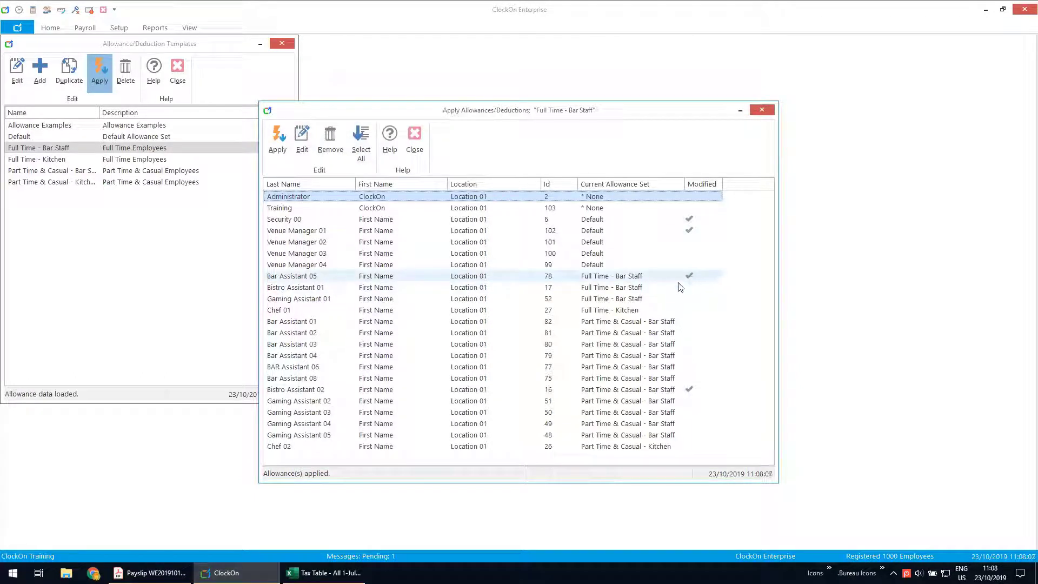
pyautogui.click(415, 140)
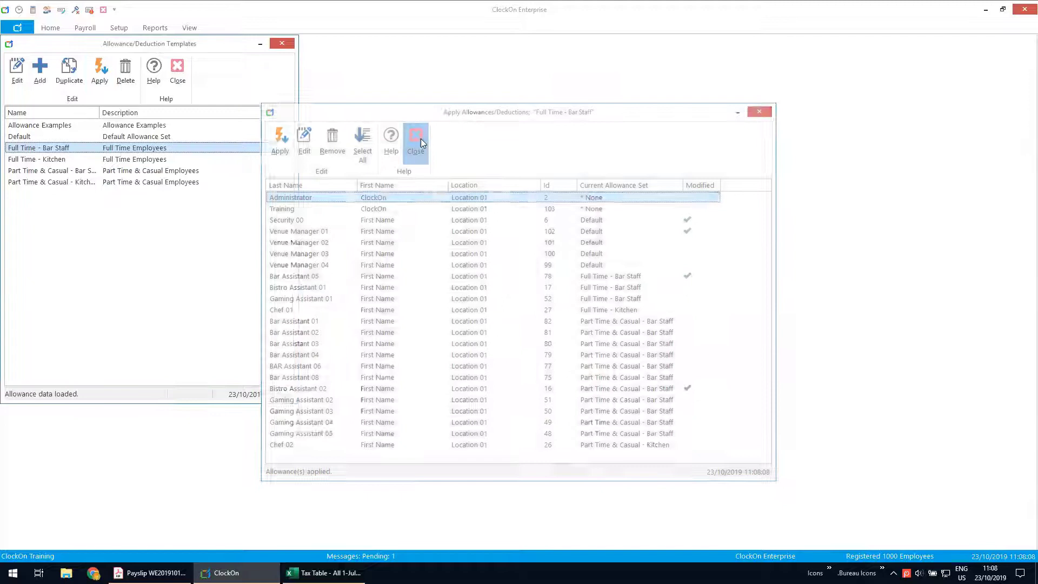
# Set the first aid allowance amount in the Full Time - Bar Staff template to 9.79 and save the template
pyautogui.doubleClick(85, 149)
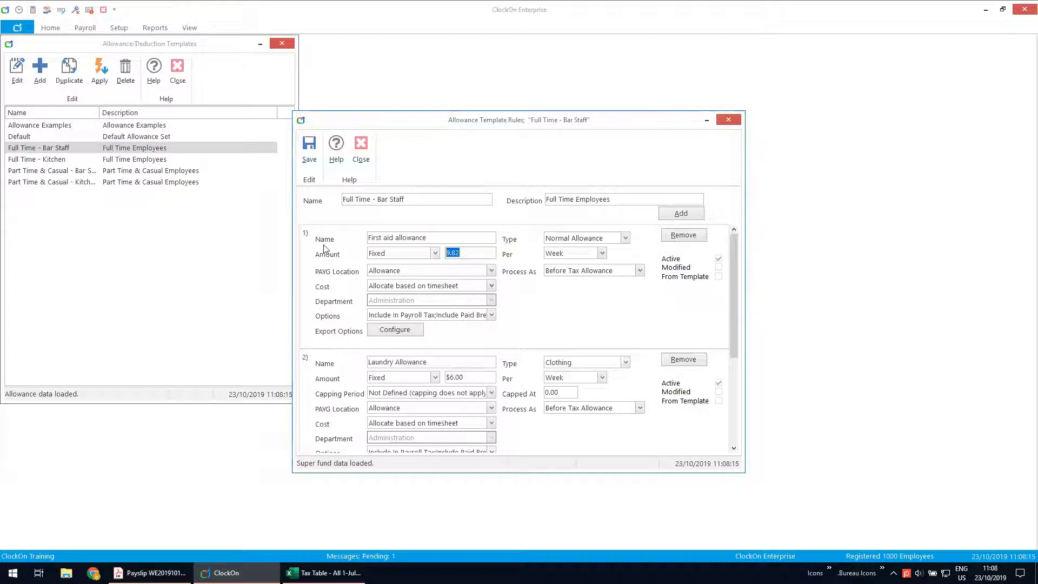
pyautogui.write('9.79')
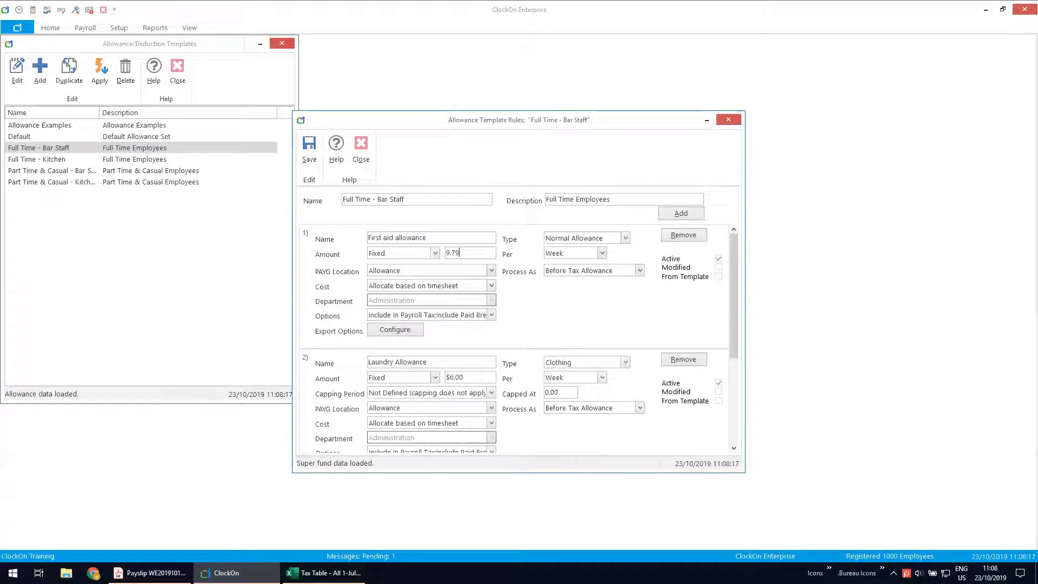
pyautogui.click(311, 155)
# Try to open the list of employees for applying the Full Time - Bar Staff template
pyautogui.click(100, 71)
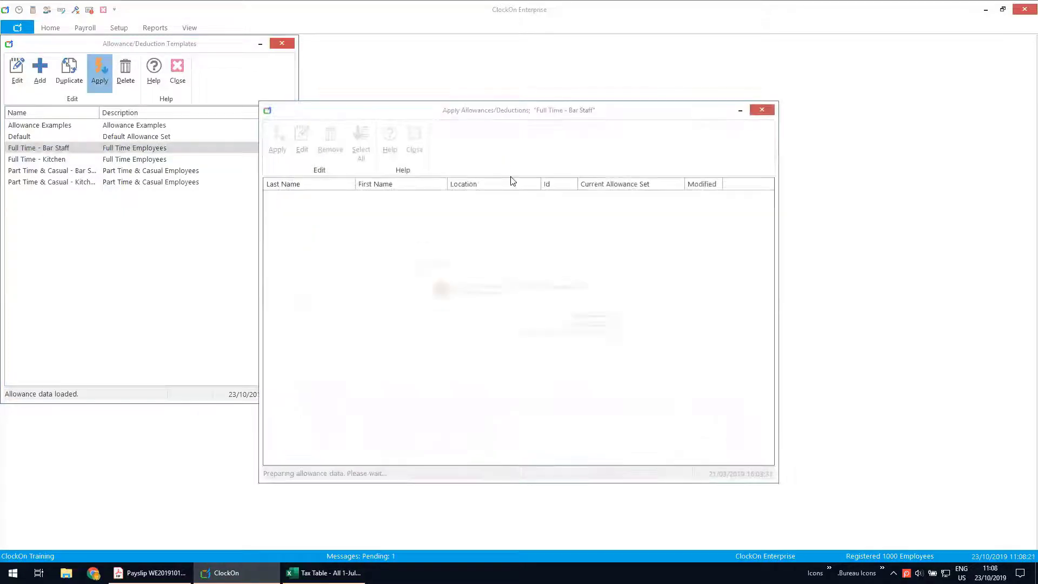
pyautogui.click(602, 323)
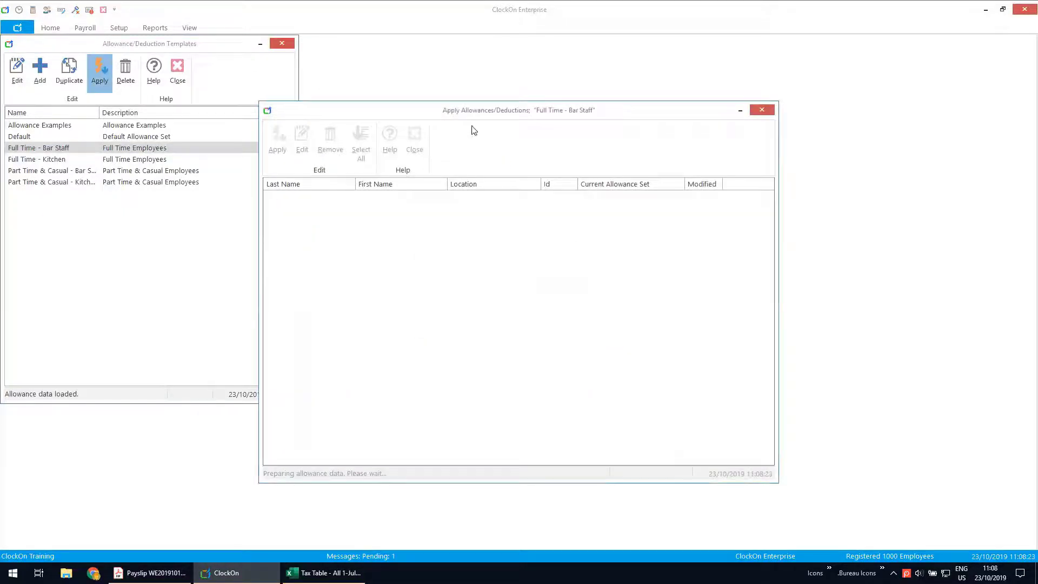
pyautogui.moveTo(527, 114); pyautogui.dragTo(217, 146)
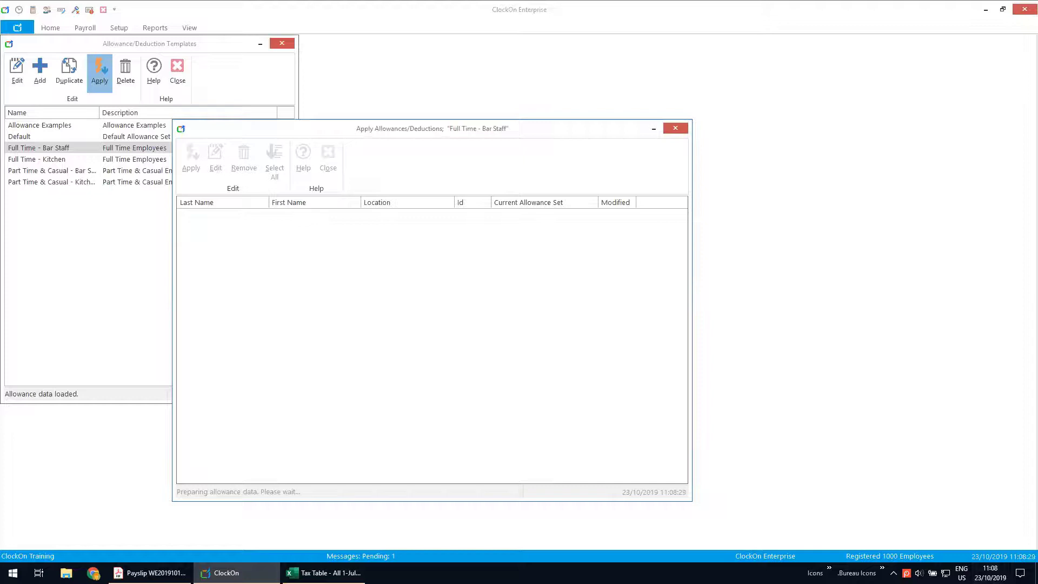
# Switch to Task Manager and end the unresponsive Time, Attendance and Payroll task
pyautogui.rightClick(990, 573)
pyautogui.click(952, 509)
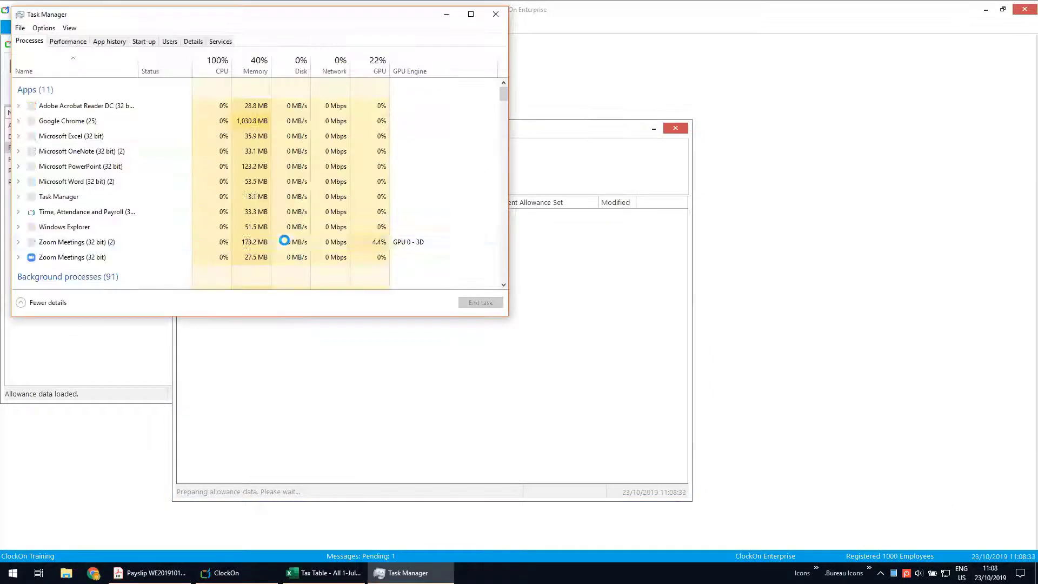
pyautogui.rightClick(60, 213)
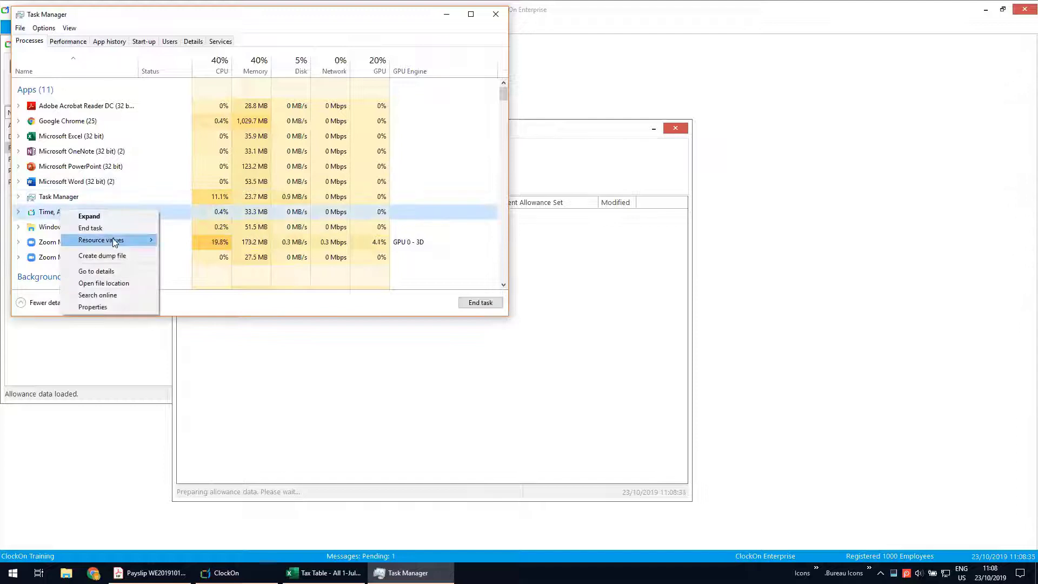
pyautogui.click(99, 227)
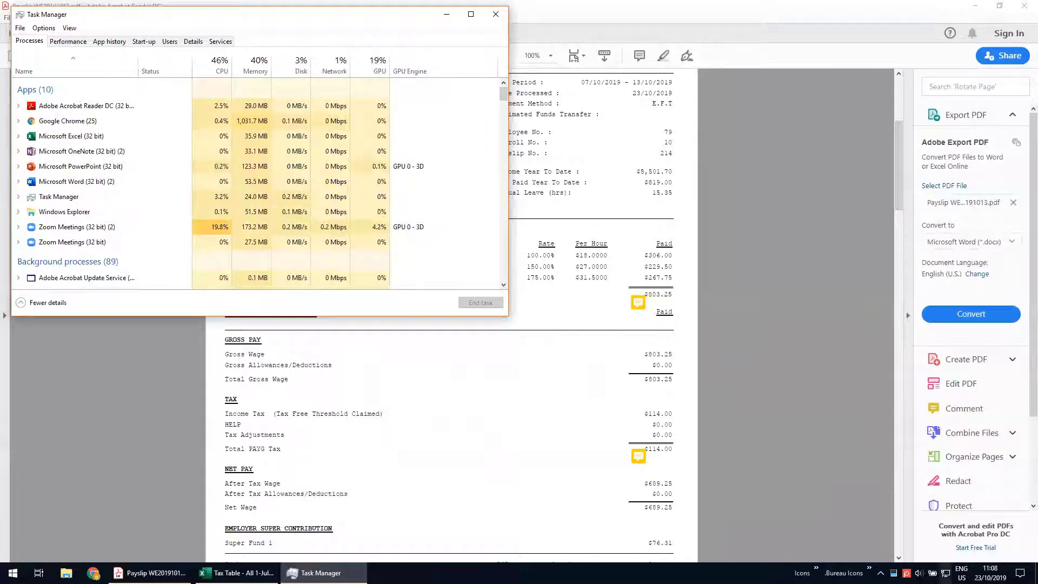
# Relaunch ClockOn with the Hospitality - Data_B2 training data and log in as admin
pyautogui.click(816, 568)
pyautogui.moveTo(839, 546)
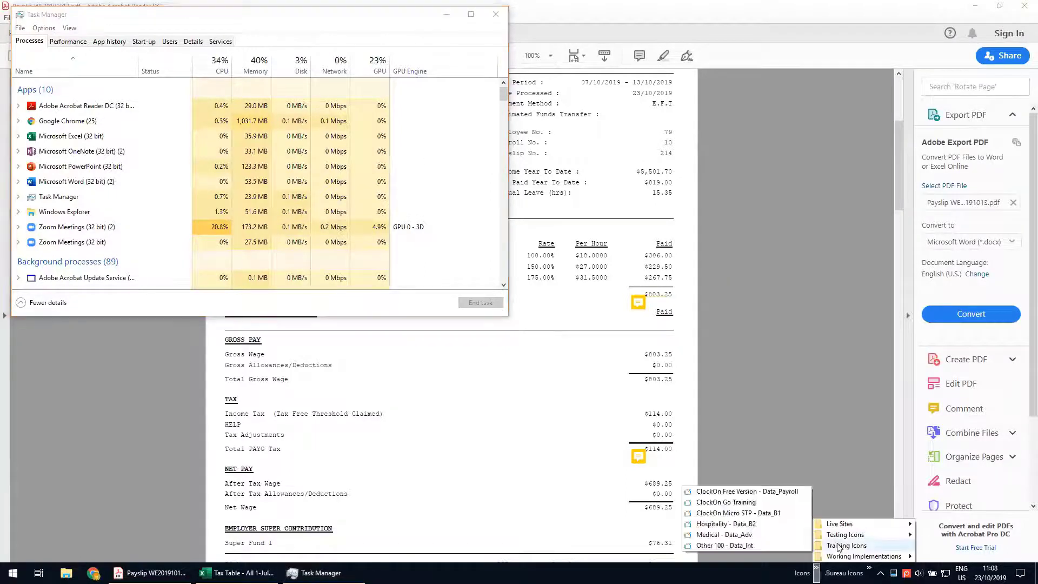
pyautogui.click(763, 525)
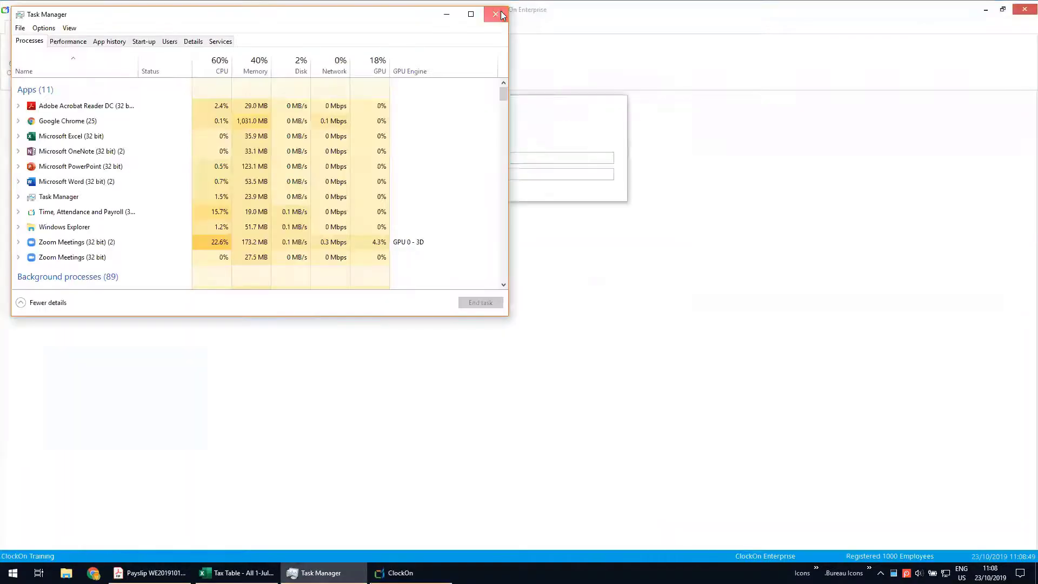
pyautogui.click(496, 13)
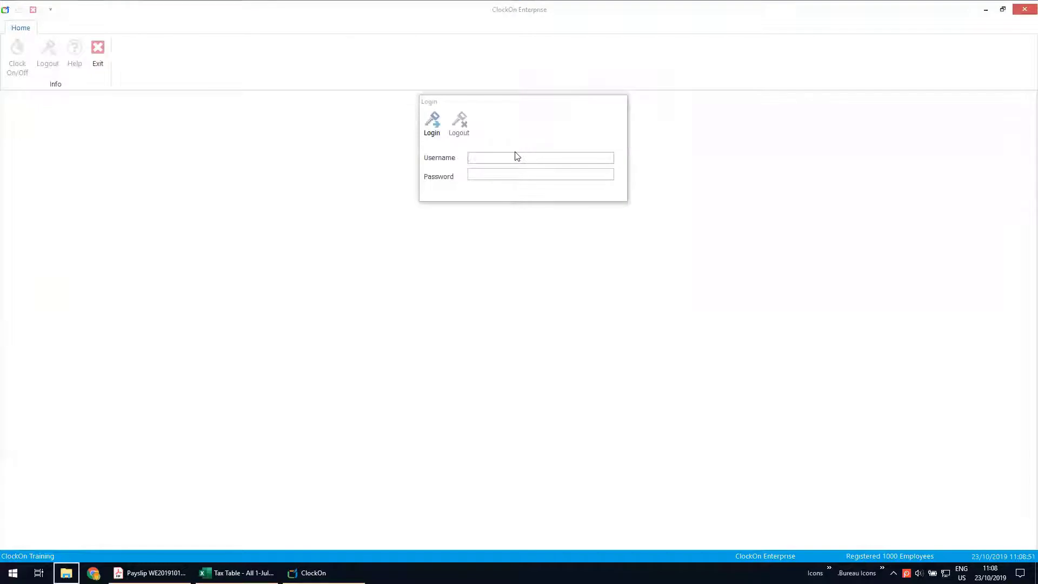
pyautogui.click(507, 156)
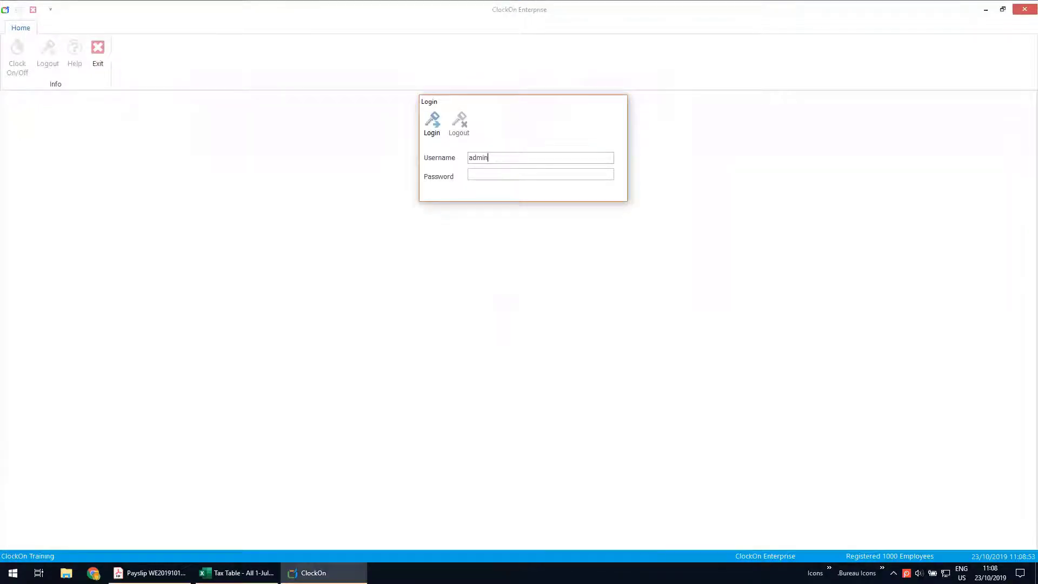
pyautogui.press('Return')
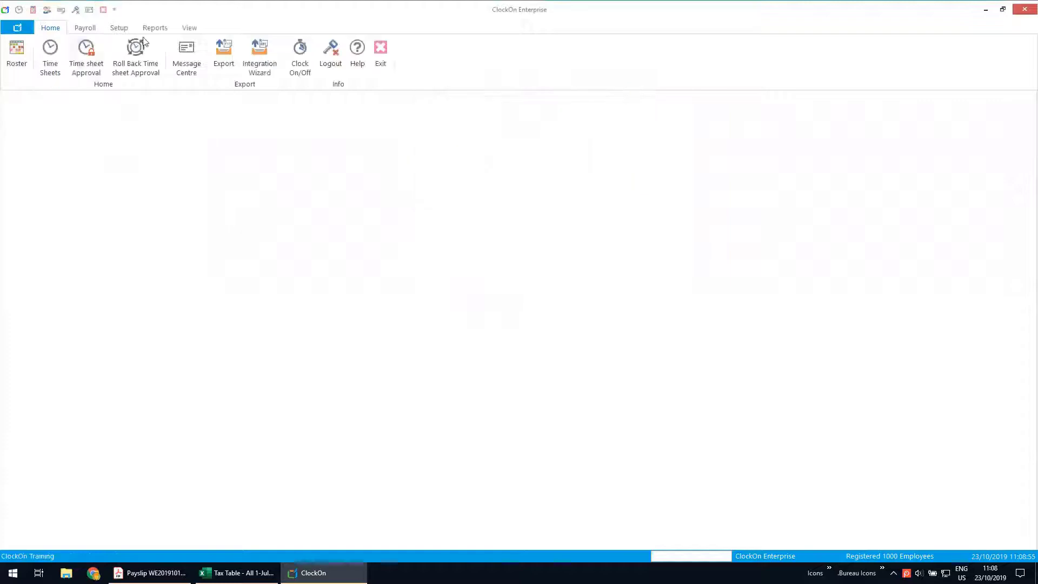
# Apply the Full Time - Bar Staff allowance template to Bar Assistant 05, Bistro Assistant 01 and Gaming Assistant 01
pyautogui.click(118, 28)
pyautogui.click(181, 69)
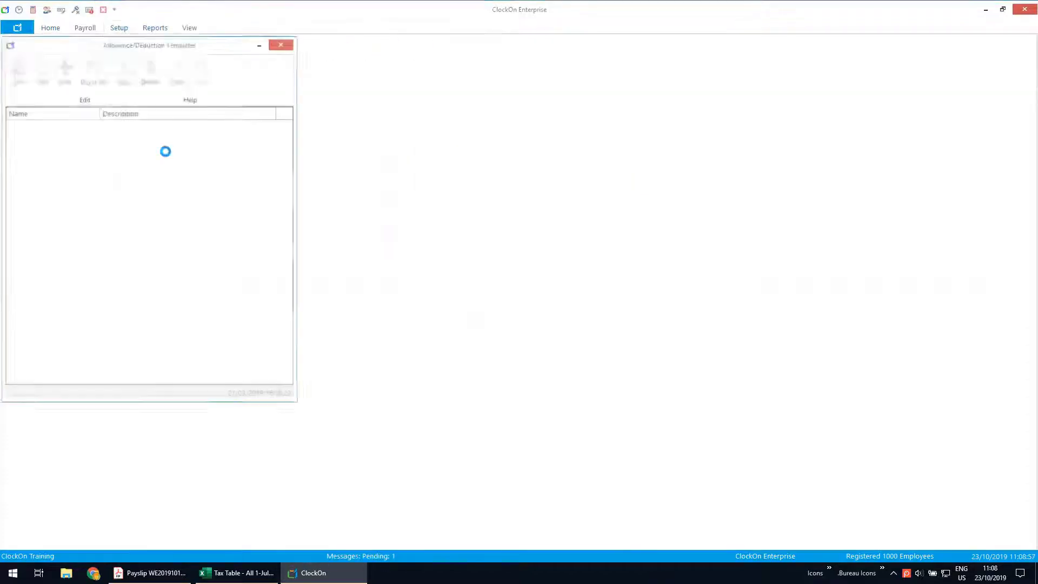
pyautogui.click(62, 151)
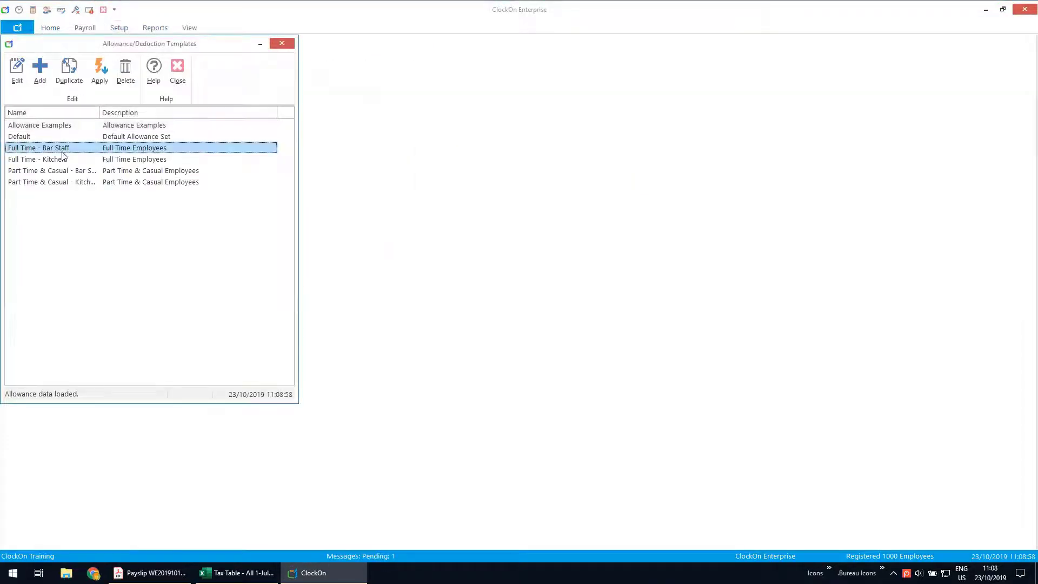
pyautogui.click(99, 75)
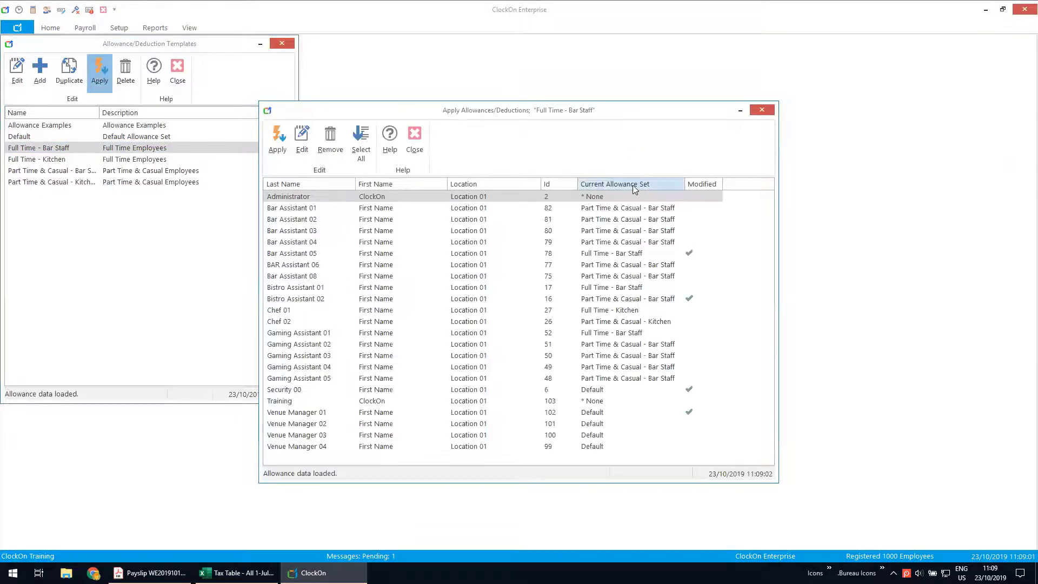
pyautogui.click(654, 277)
pyautogui.hotkey('shift', 'Down')
pyautogui.hotkey('shift', 'Down')
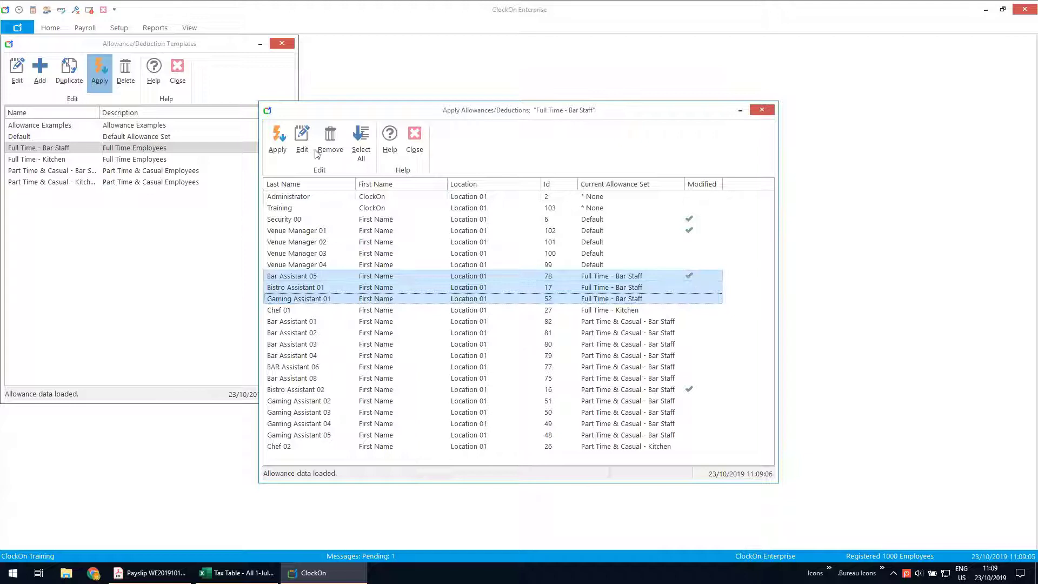
pyautogui.click(286, 140)
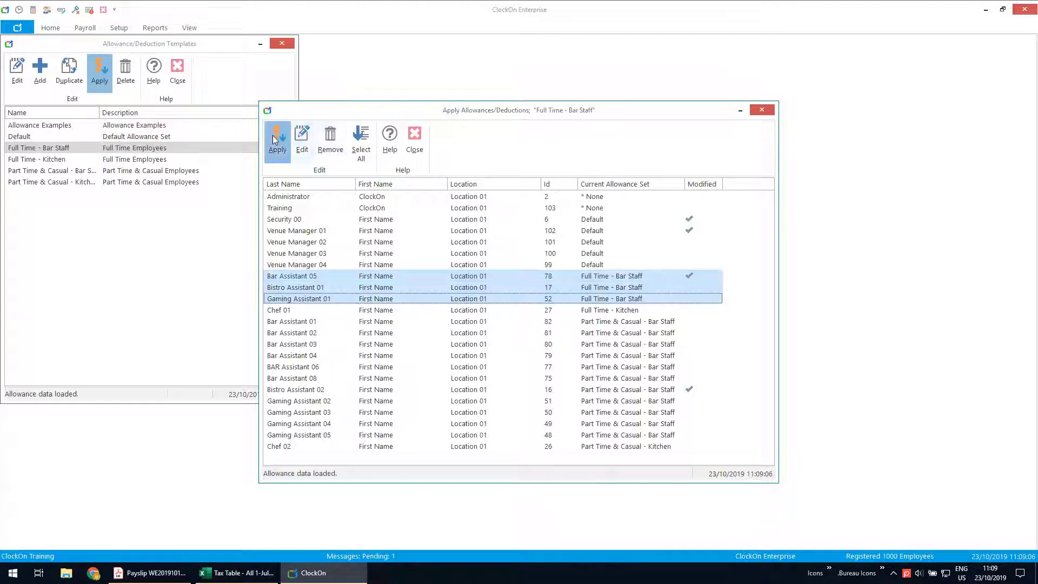
# Open Bar Assistant 05's employee copy and check its additional tax rule and first aid allowance amount
pyautogui.doubleClick(631, 276)
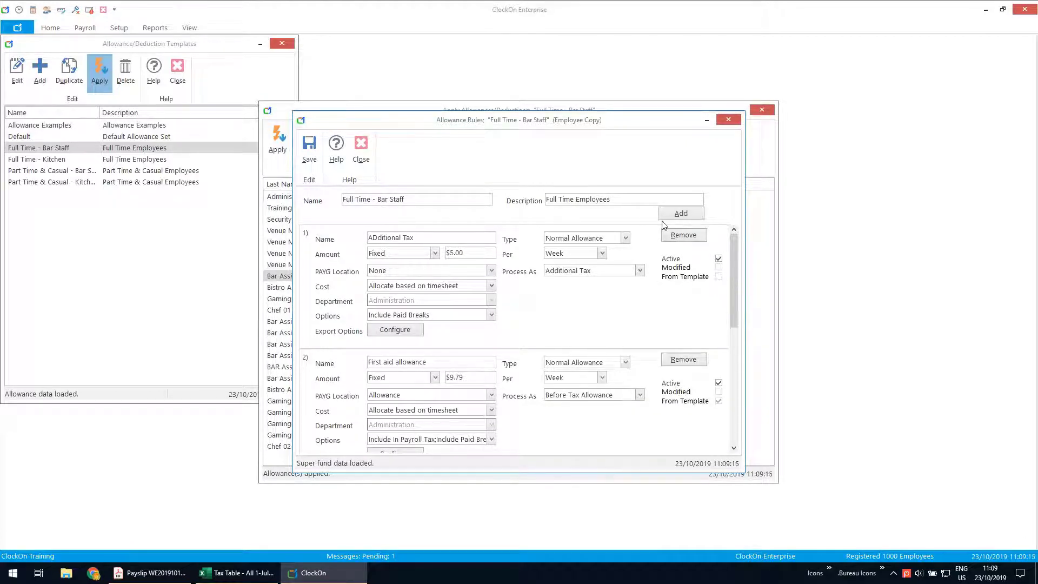
pyautogui.scroll(-2, 737, 300)
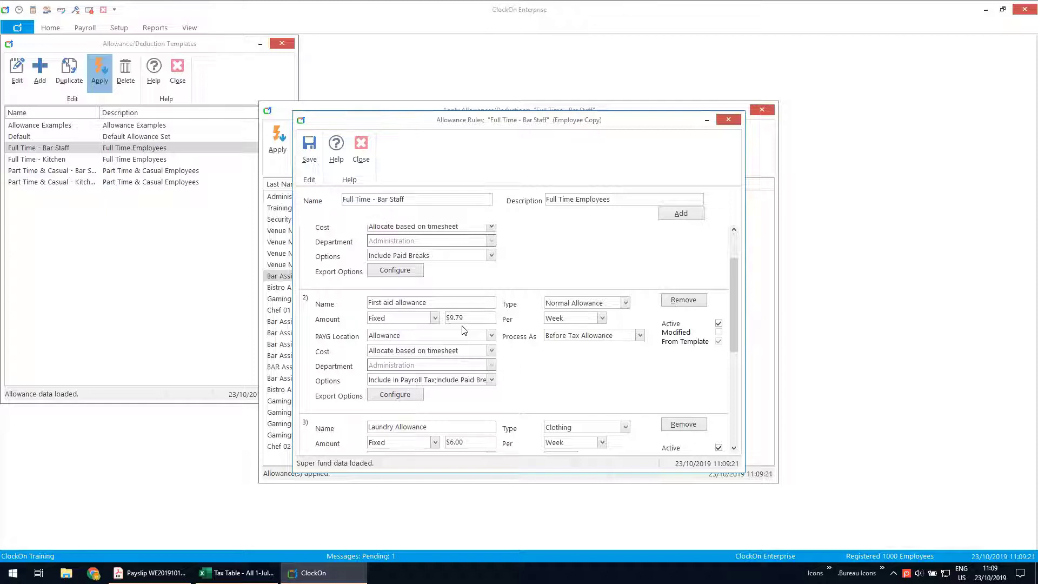
pyautogui.scroll(2, 731, 300)
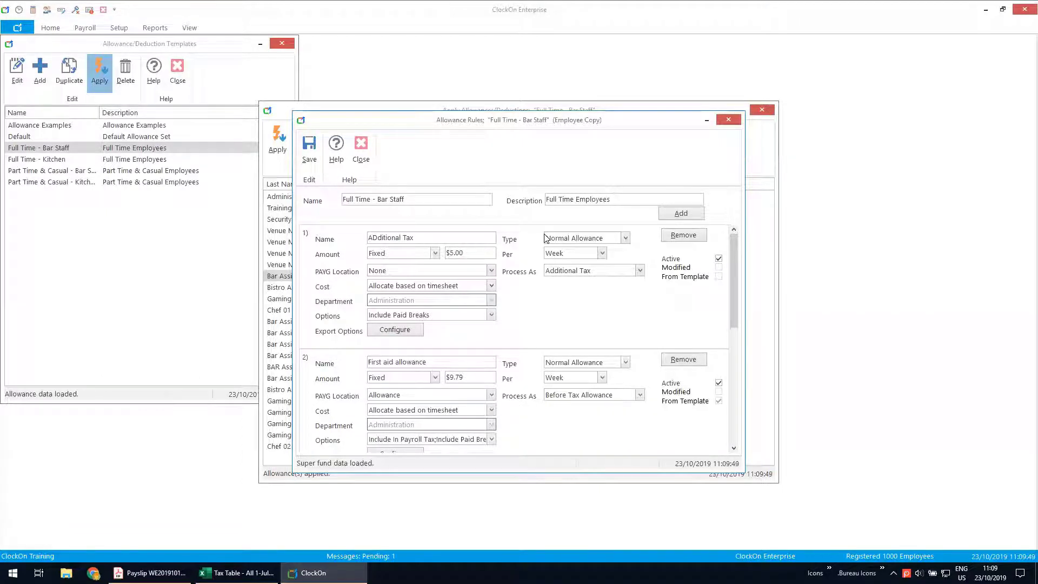
# Remove the additional tax rule from Bar Assistant 05's employee copy, save it, and close the employee list
pyautogui.click(675, 236)
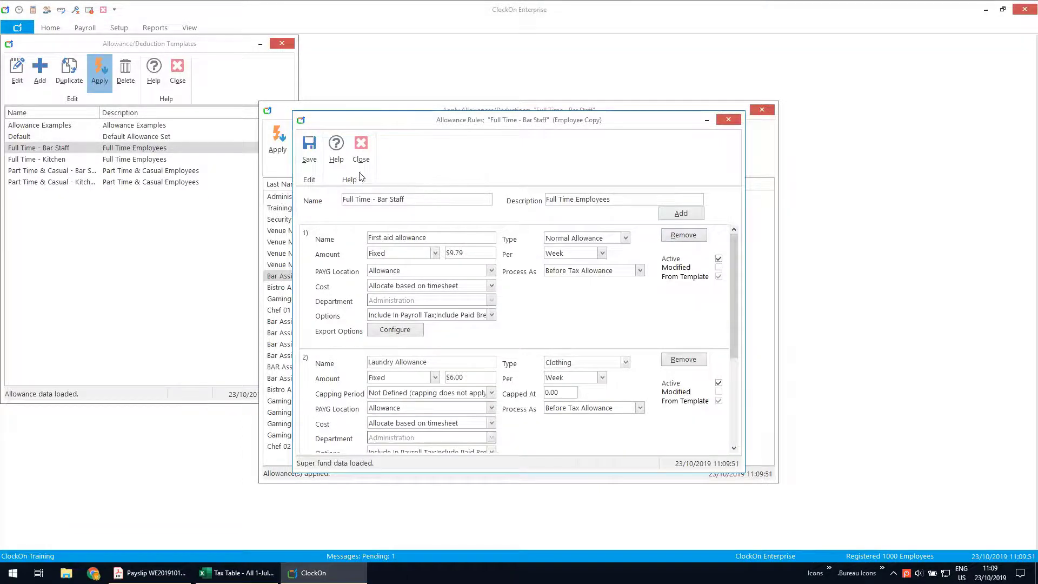
pyautogui.click(309, 149)
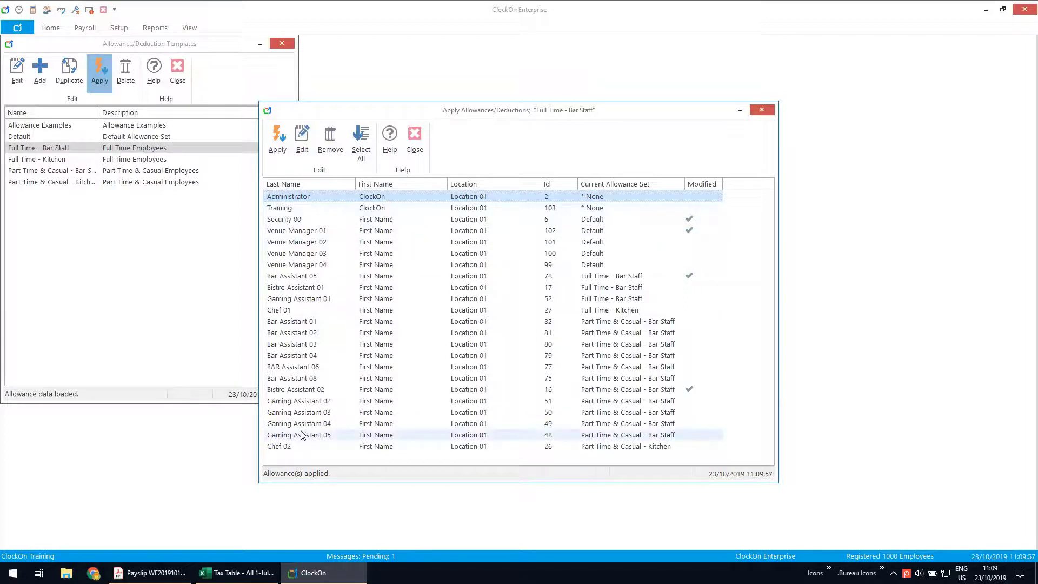
pyautogui.click(422, 136)
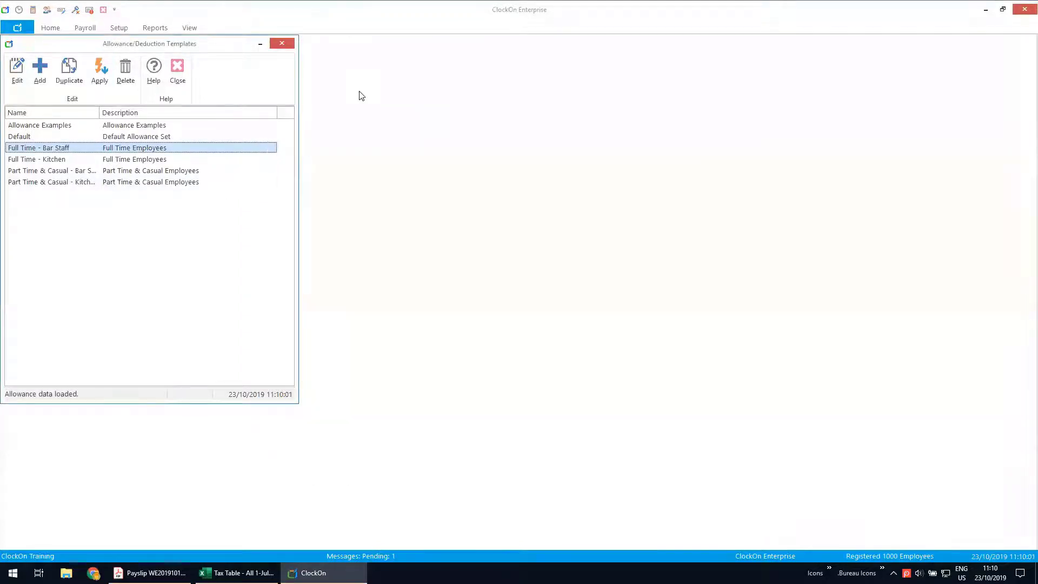
# Open the employee details of Venue Manager 03 and show the pay settings
pyautogui.click(116, 31)
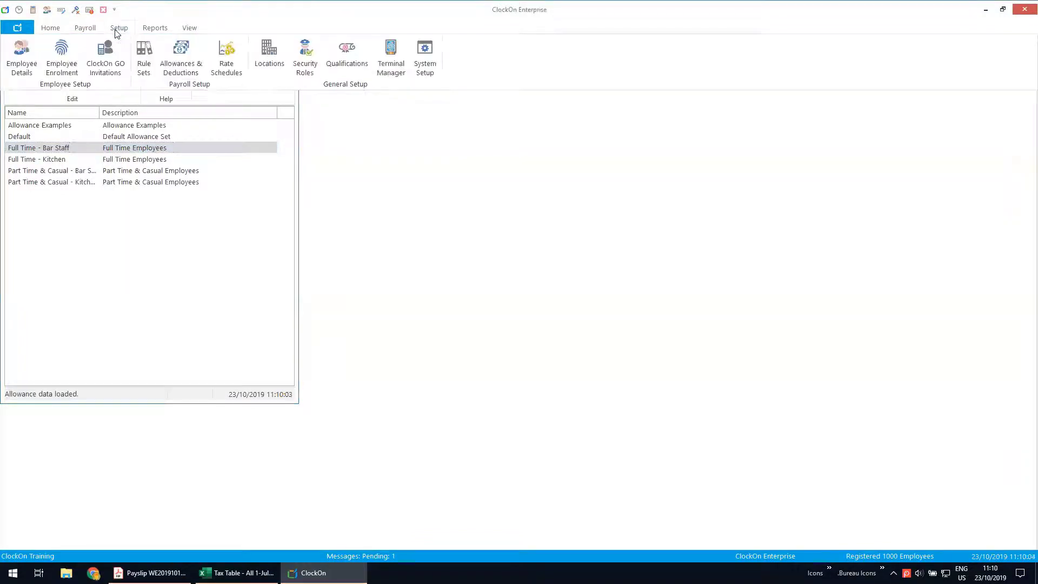
pyautogui.click(20, 56)
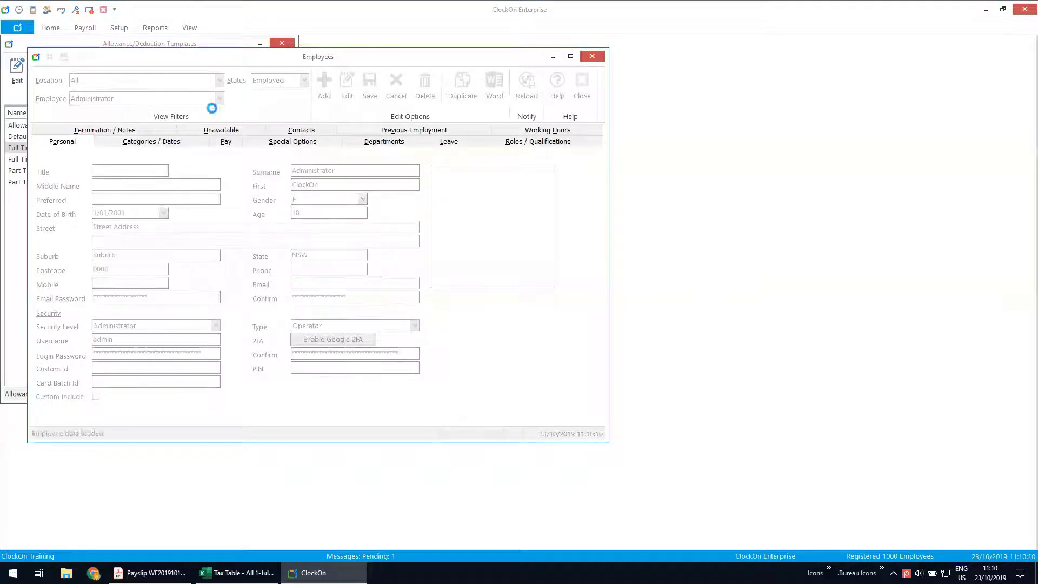
pyautogui.click(219, 100)
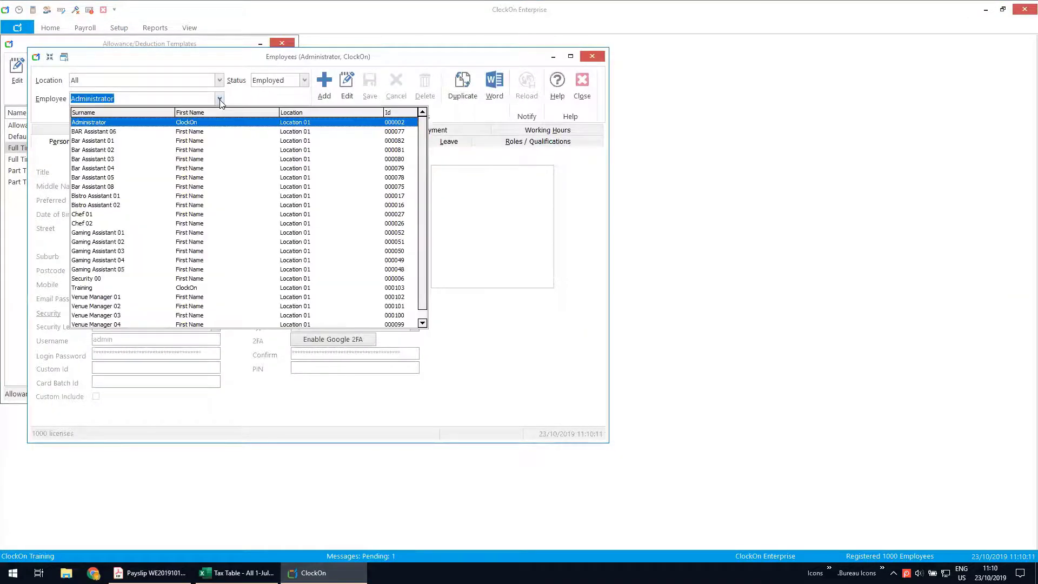
pyautogui.click(112, 316)
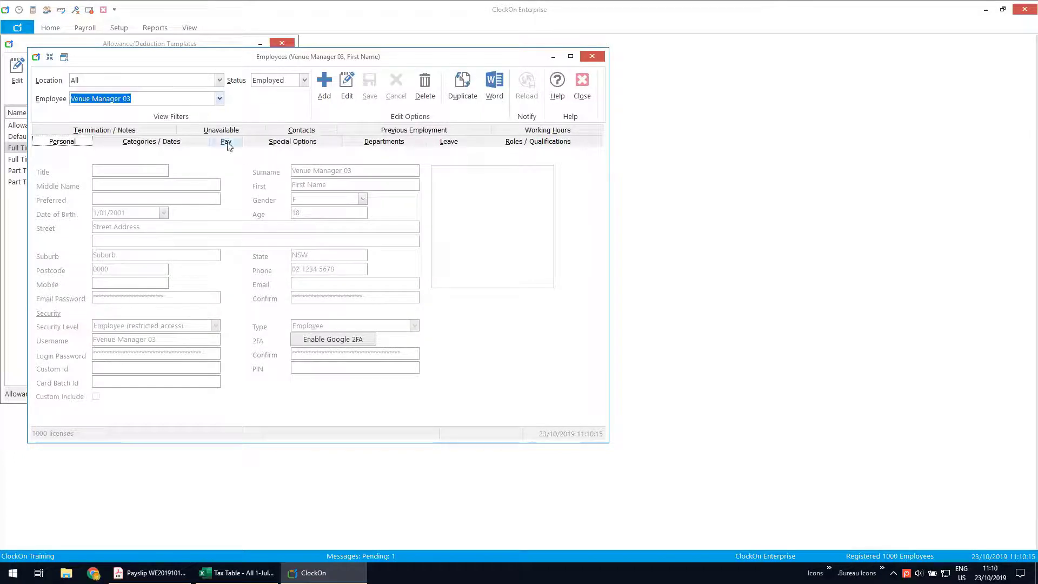
pyautogui.click(228, 143)
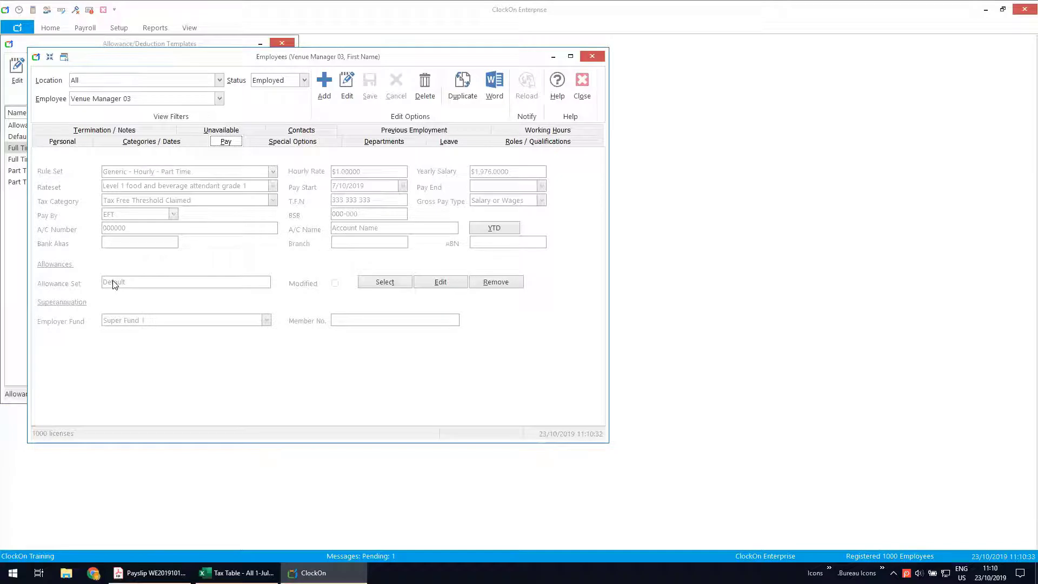
# Assign the Default allowance set to Venue Manager 03 and open the employee copy for editing
pyautogui.click(395, 282)
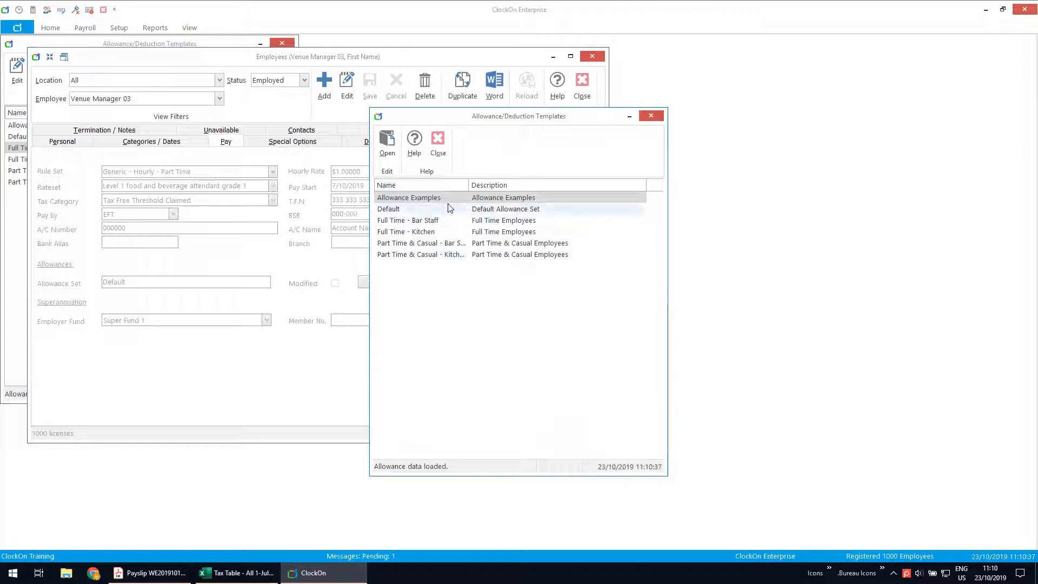
pyautogui.click(406, 209)
pyautogui.click(388, 144)
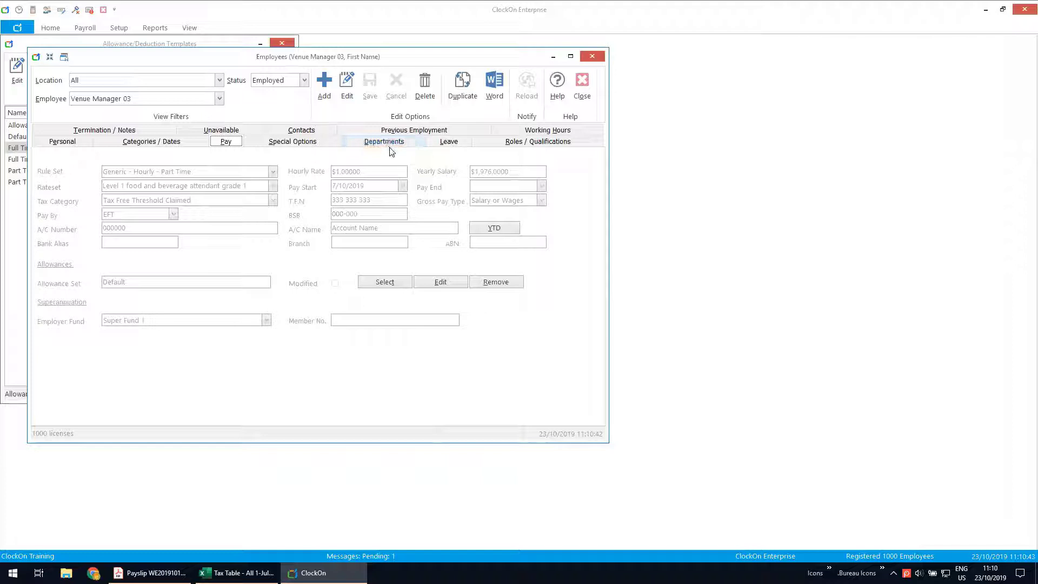
pyautogui.click(448, 285)
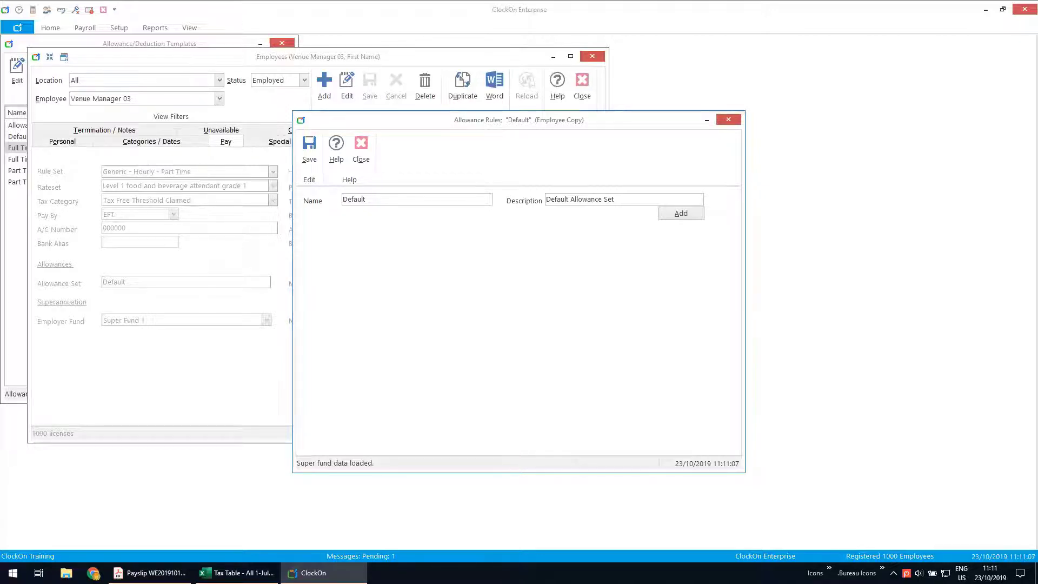
# Add an allowance rule named Commissions to the employee copy, keeping the $0.00 amount per Week
pyautogui.click(667, 215)
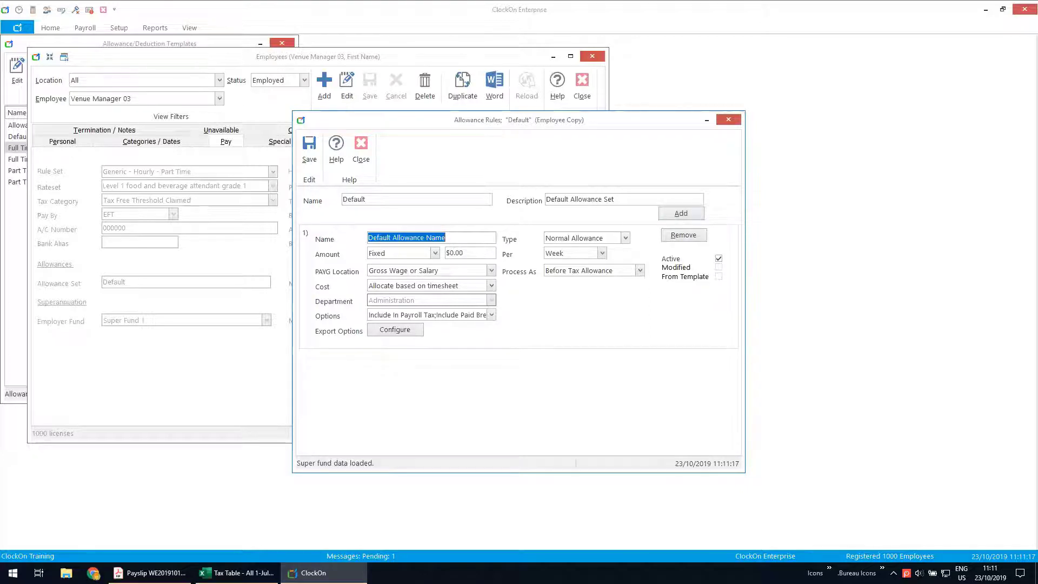
pyautogui.write('Commiss')
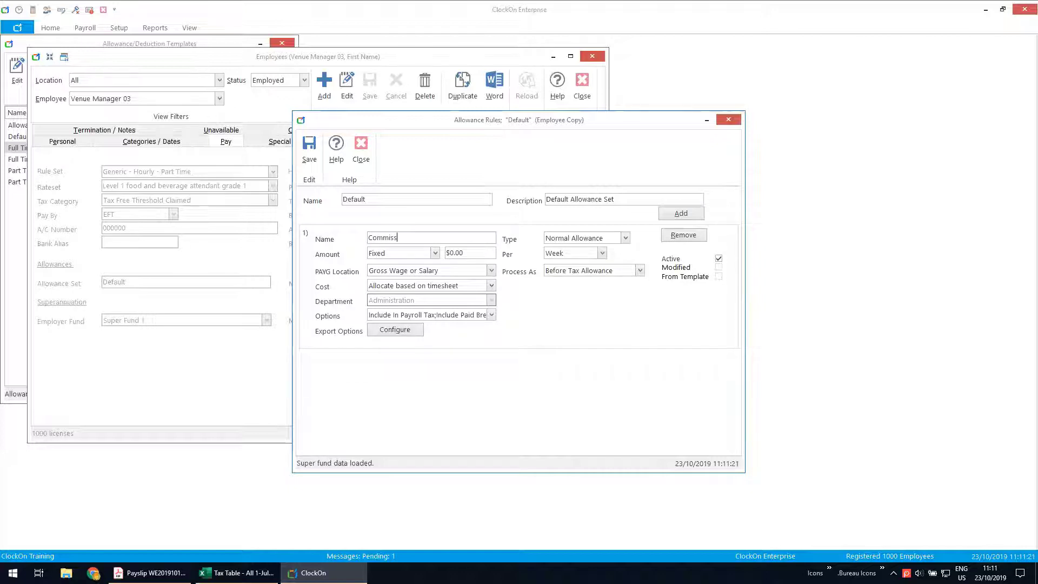
pyautogui.write('ions')
pyautogui.click(469, 253)
pyautogui.click(601, 253)
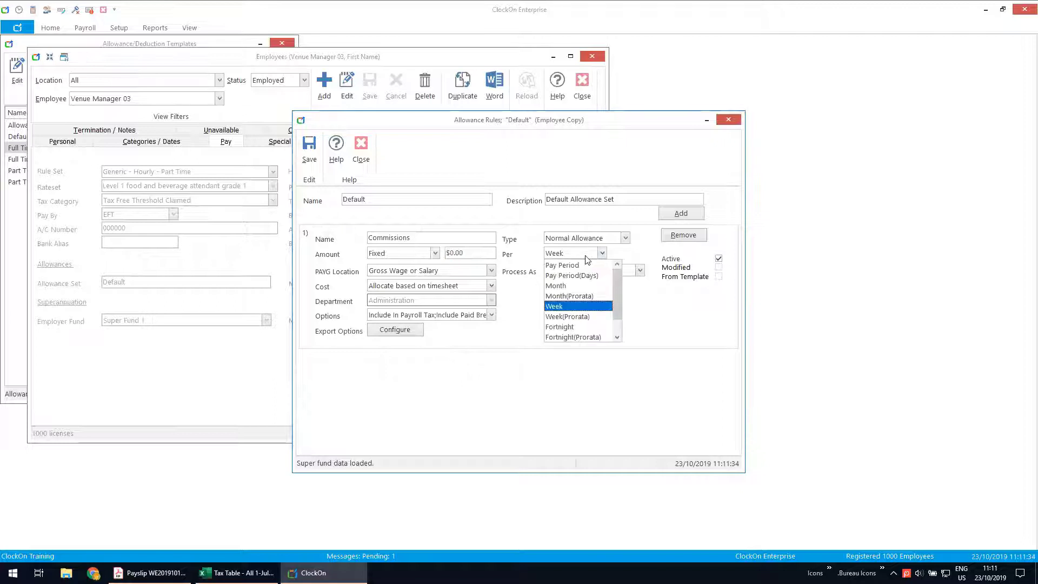
pyautogui.click(550, 307)
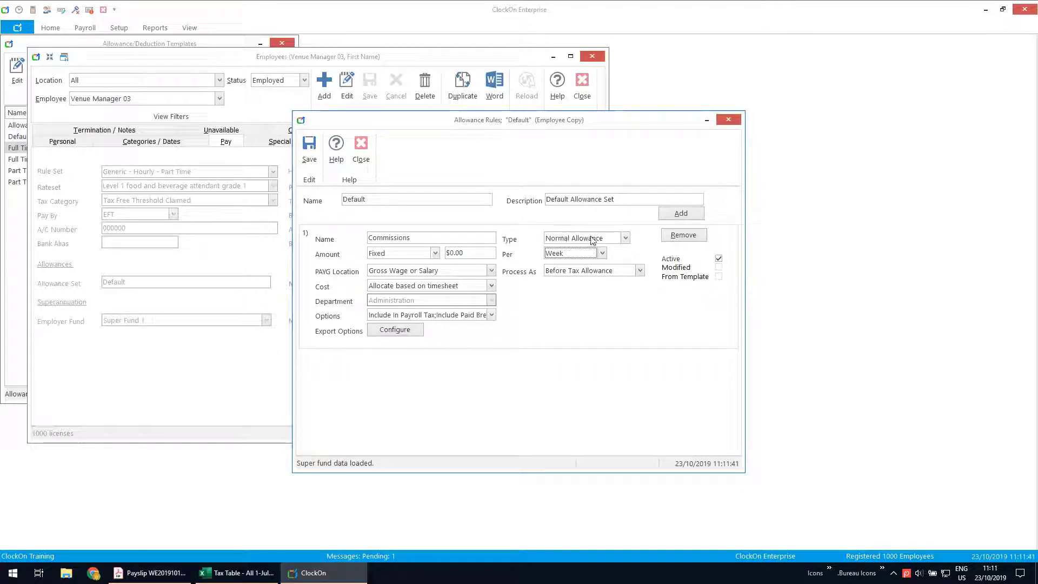
# Try the Generic type on the Commissions rule to view its On conditions, and switch back to Normal Allowance
pyautogui.click(625, 239)
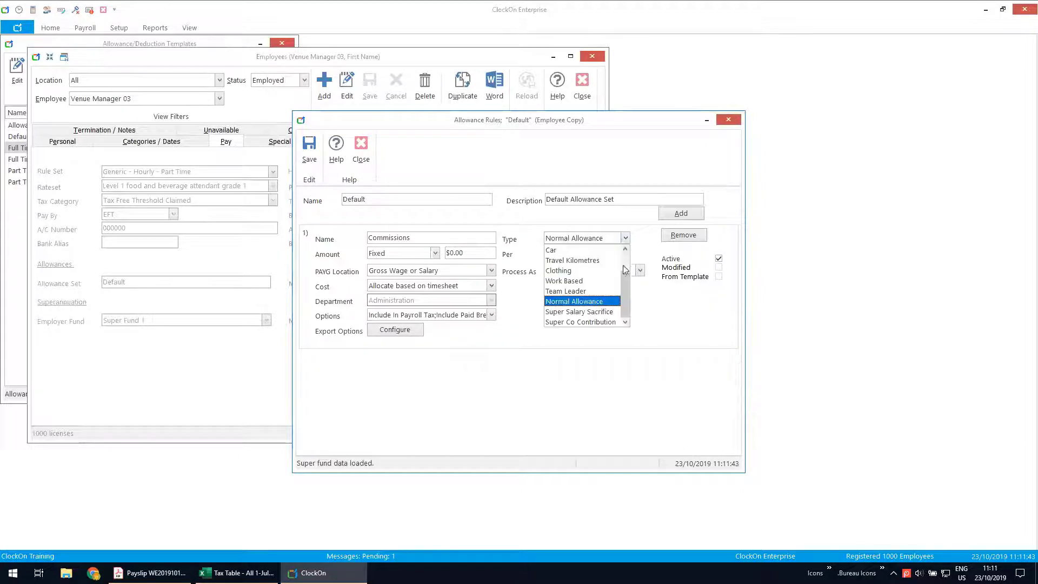
pyautogui.moveTo(627, 278); pyautogui.dragTo(566, 247)
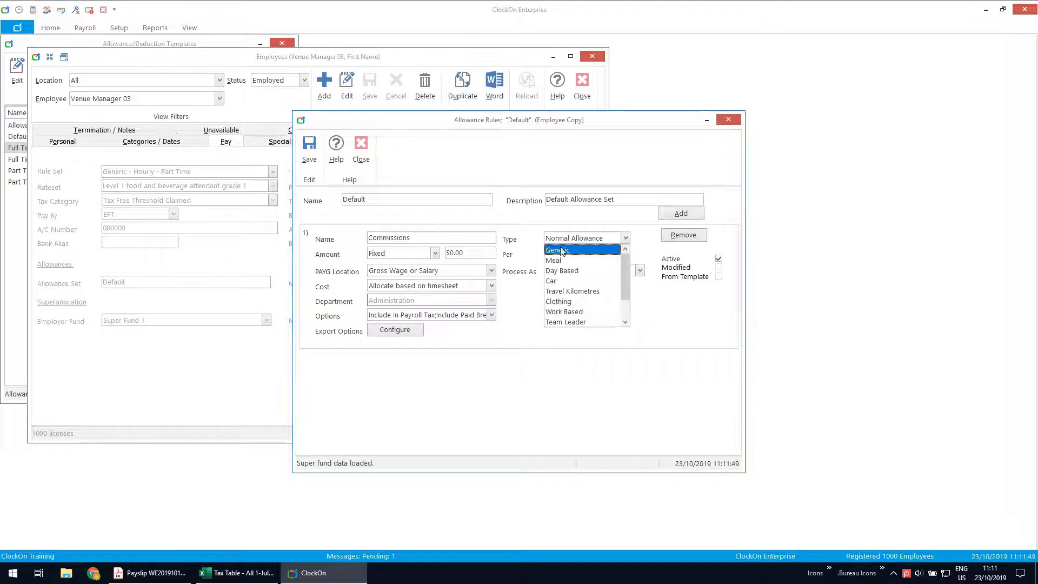
pyautogui.click(568, 250)
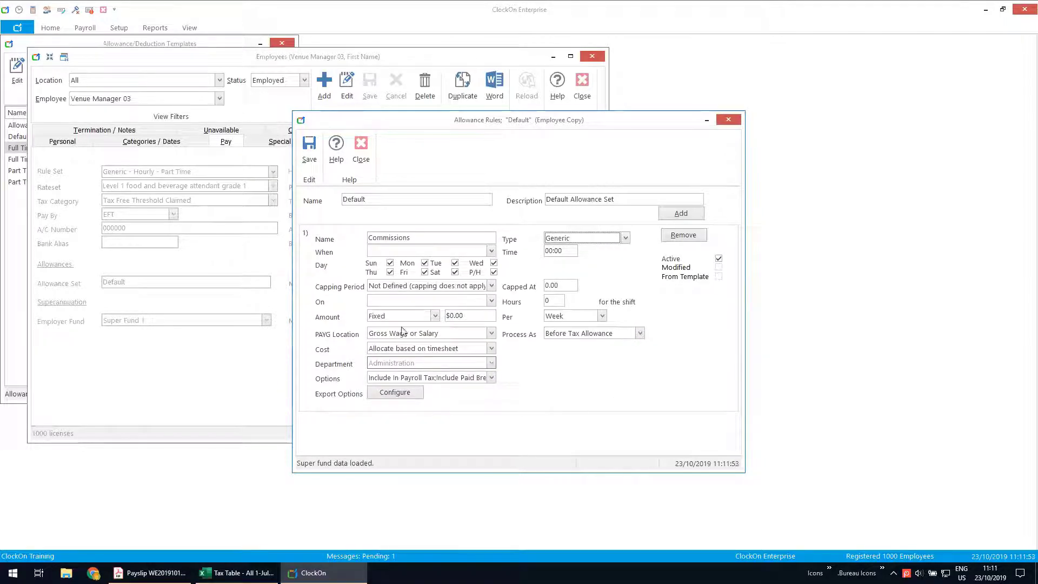
pyautogui.click(492, 301)
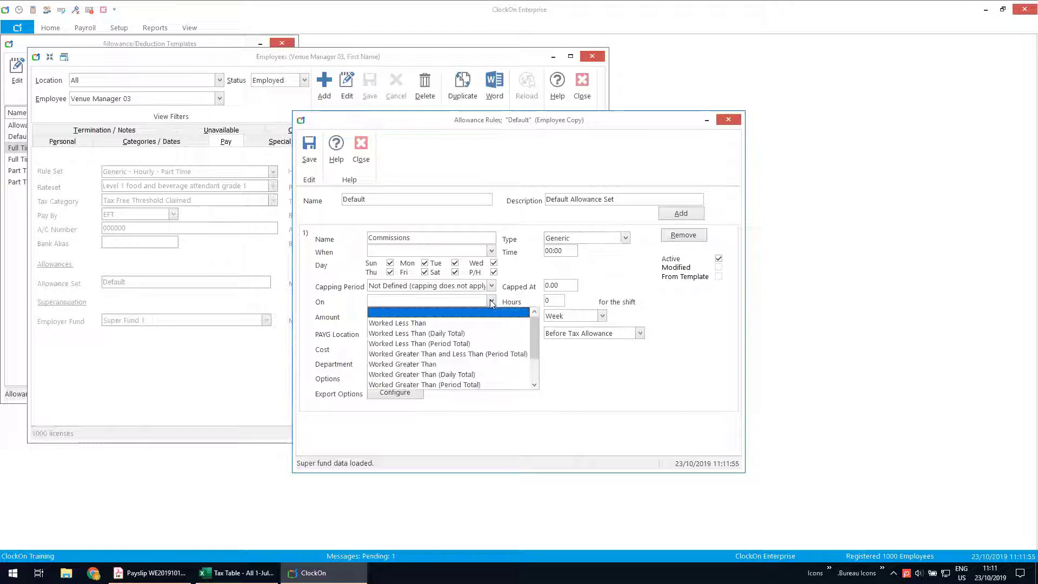
pyautogui.click(644, 385)
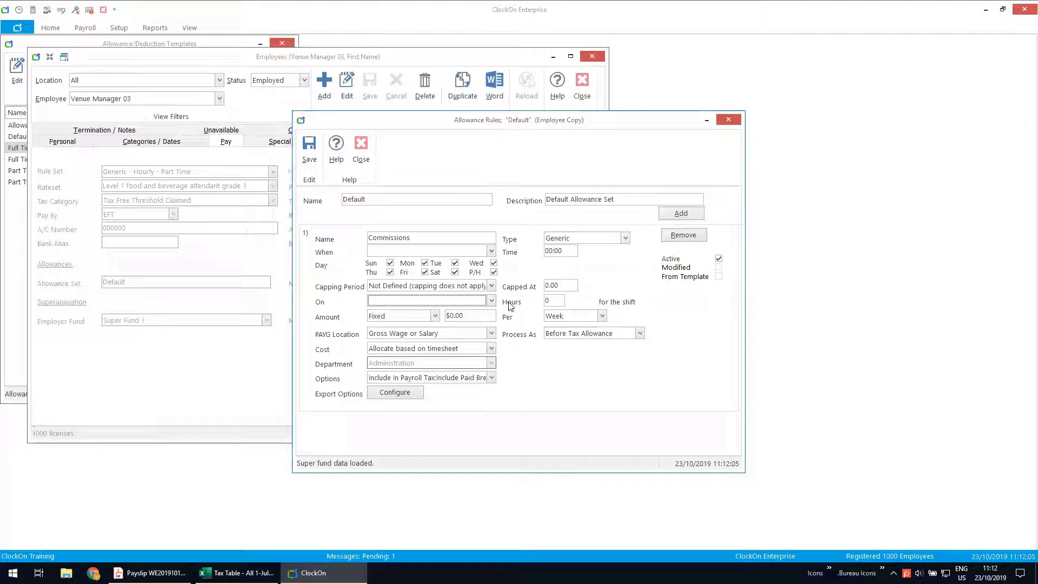
pyautogui.click(626, 238)
pyautogui.scroll(-1, 625, 289)
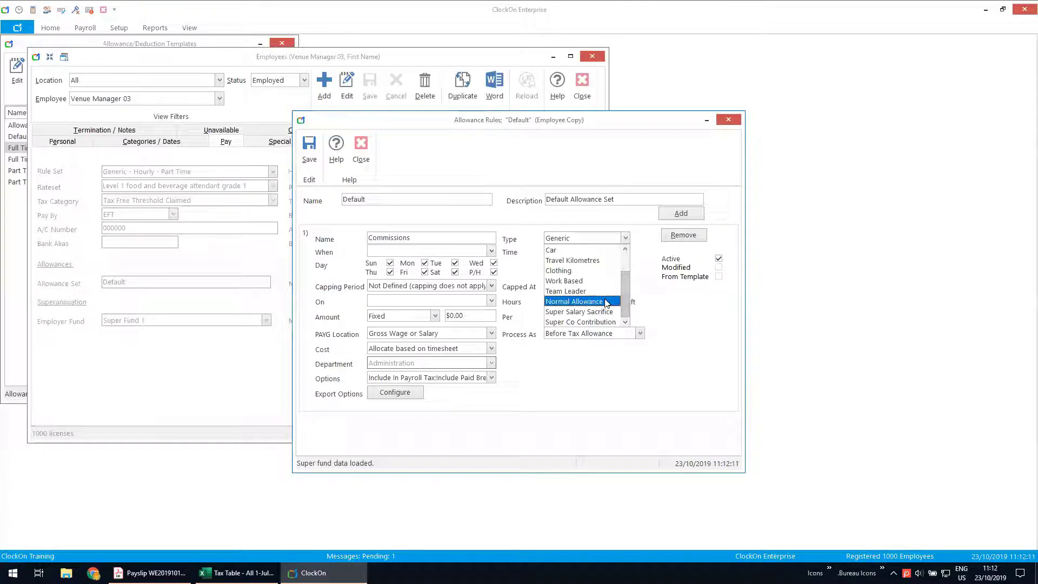
pyautogui.click(615, 302)
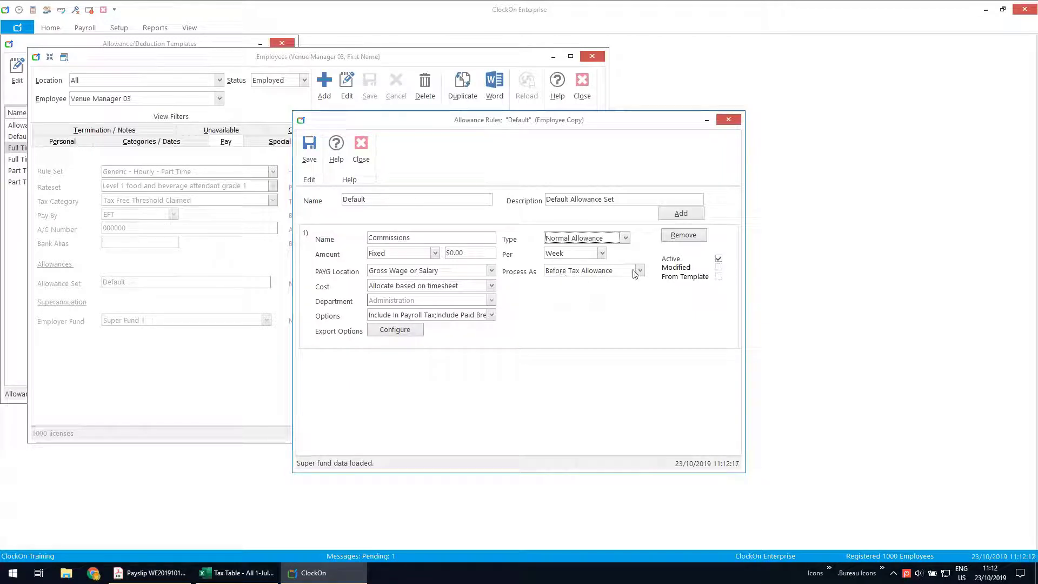
# Include the Commissions rule in the super earnings base and set its cost to Allocate to default location
pyautogui.click(492, 316)
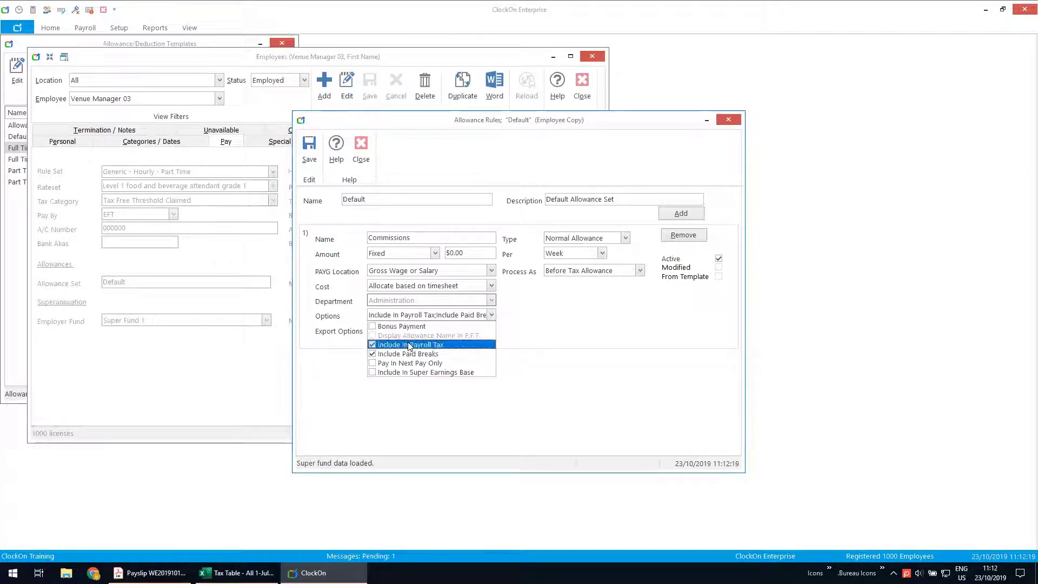
pyautogui.click(371, 372)
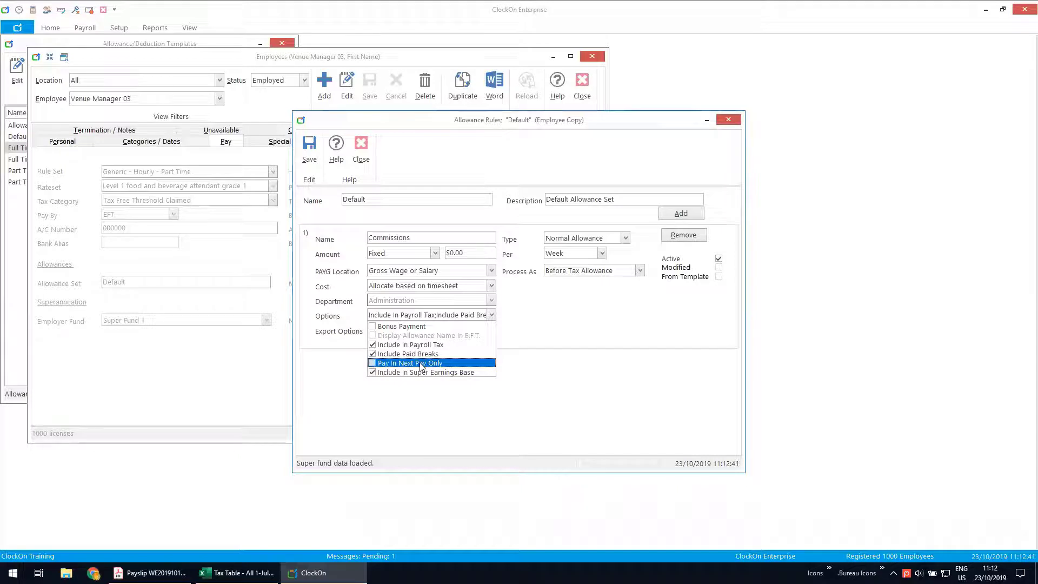
pyautogui.click(550, 388)
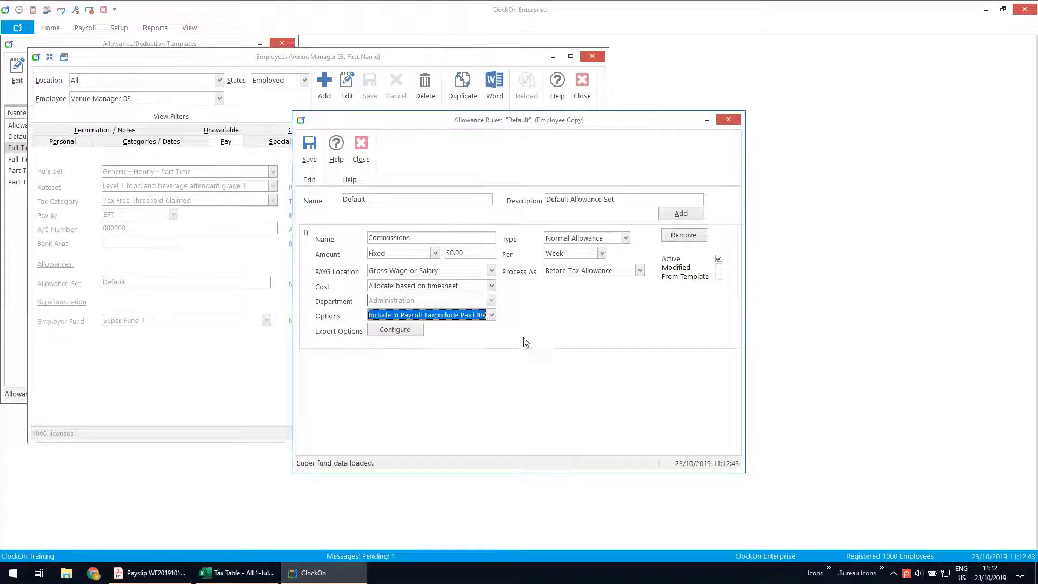
pyautogui.click(490, 287)
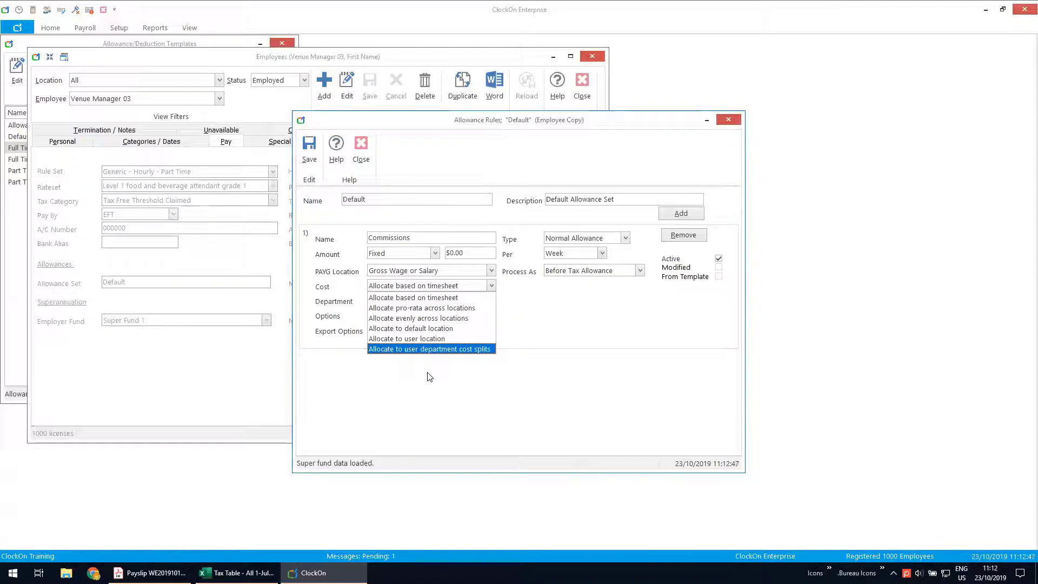
pyautogui.click(405, 329)
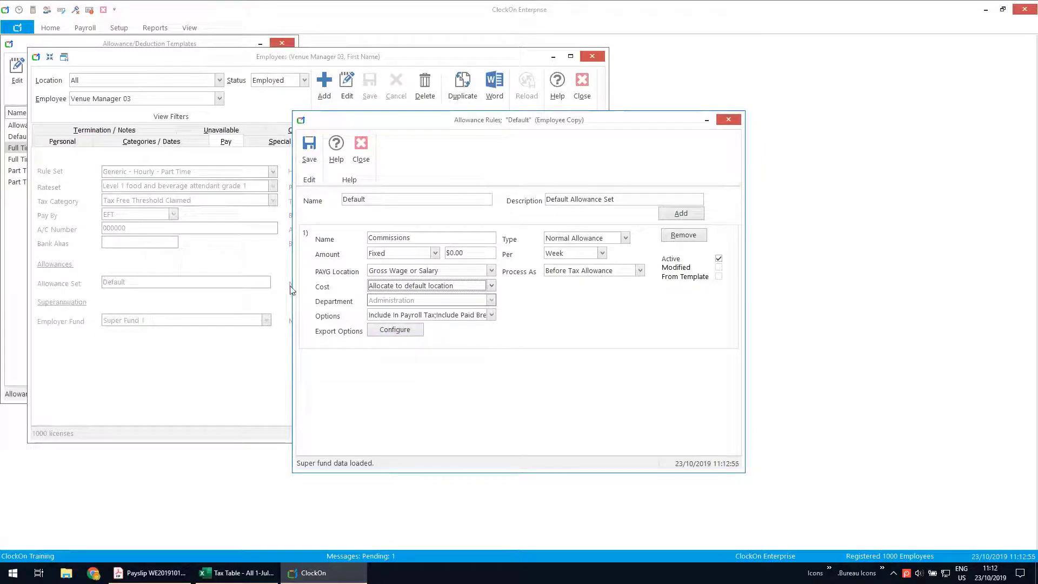
# Add a second allowance rule named Bonus and look through its Process As options, keeping Before Tax Allowance
pyautogui.click(681, 213)
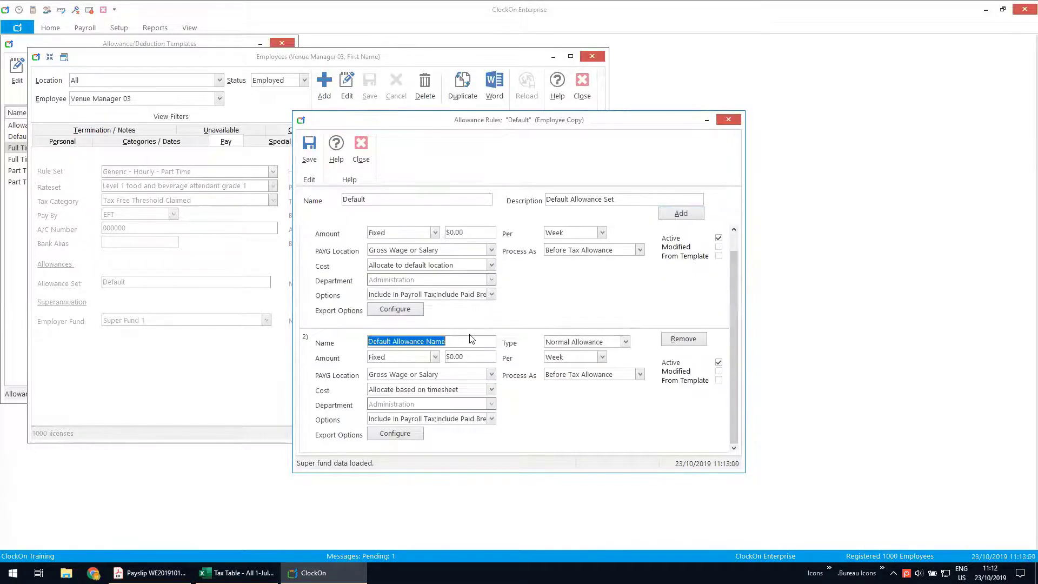
pyautogui.write('Bonus')
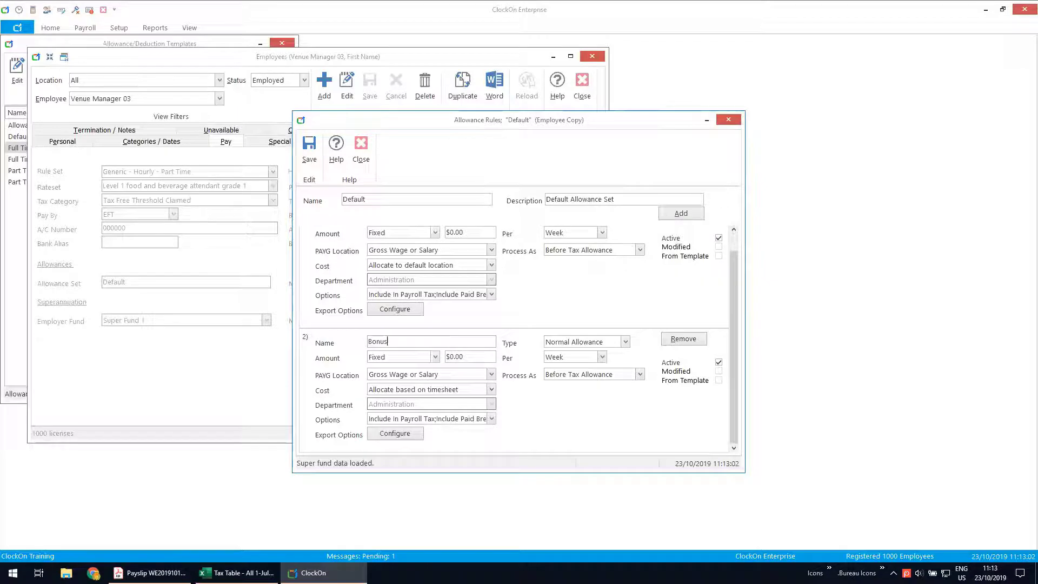
pyautogui.click(468, 355)
pyautogui.click(640, 374)
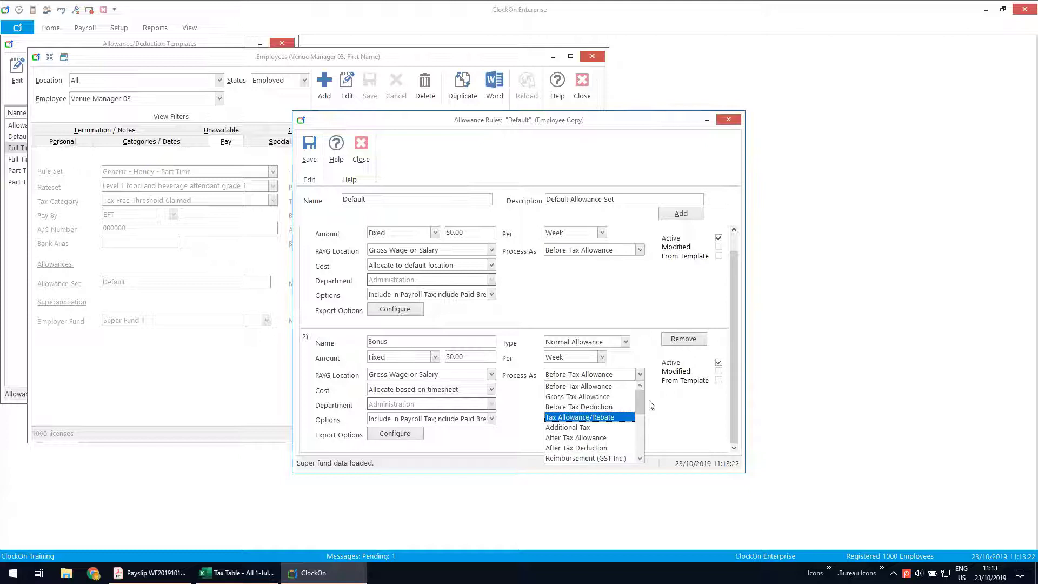
pyautogui.moveTo(638, 397); pyautogui.dragTo(634, 443)
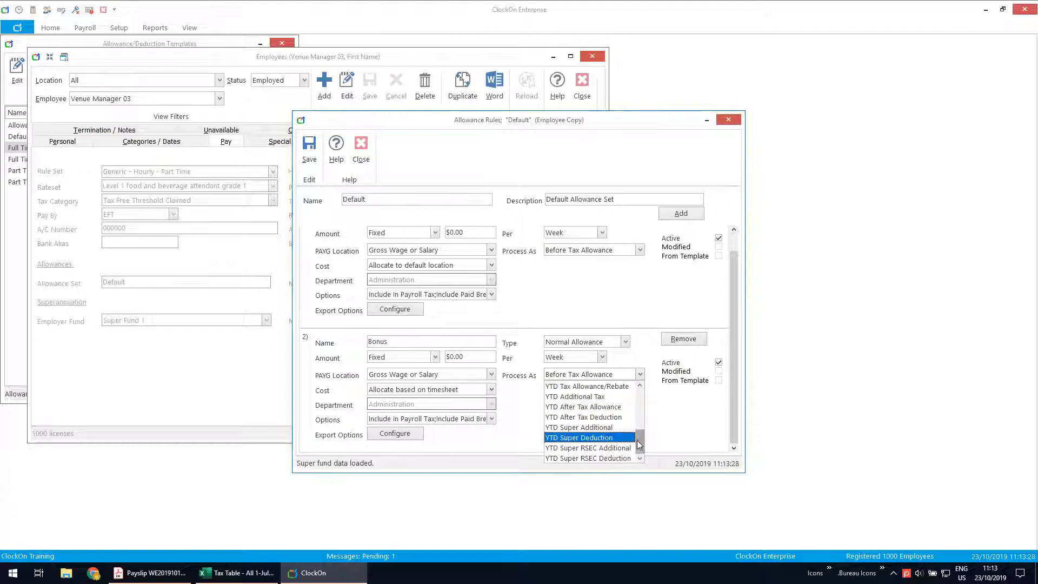
pyautogui.moveTo(637, 442); pyautogui.dragTo(637, 436)
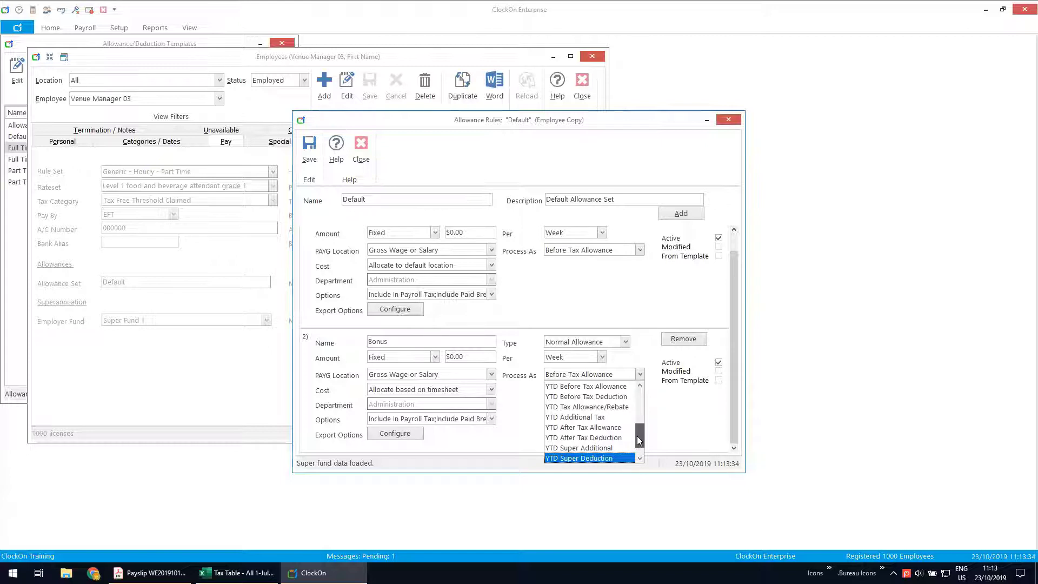
pyautogui.moveTo(637, 436); pyautogui.dragTo(639, 433)
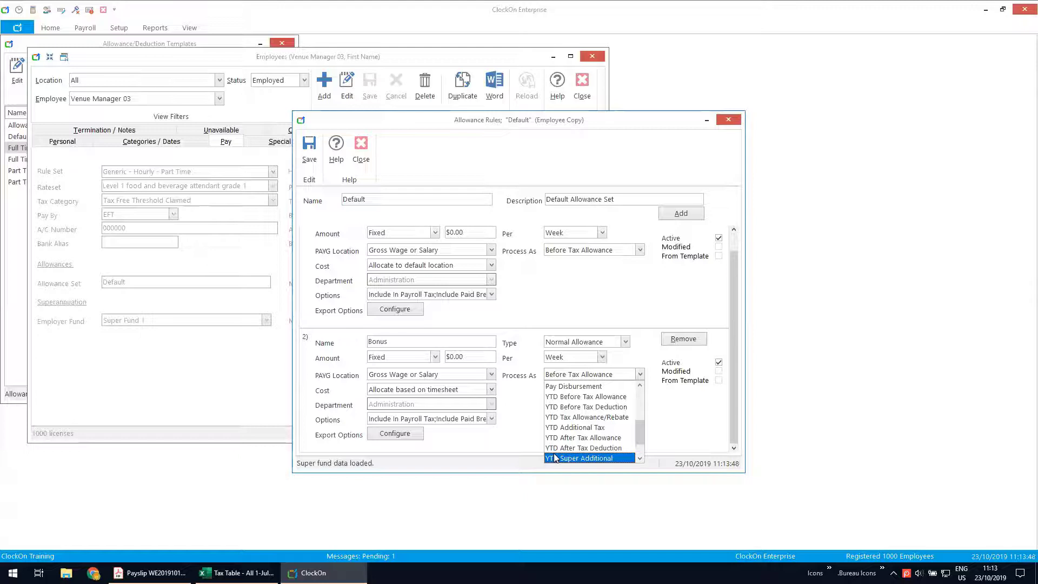
pyautogui.click(673, 424)
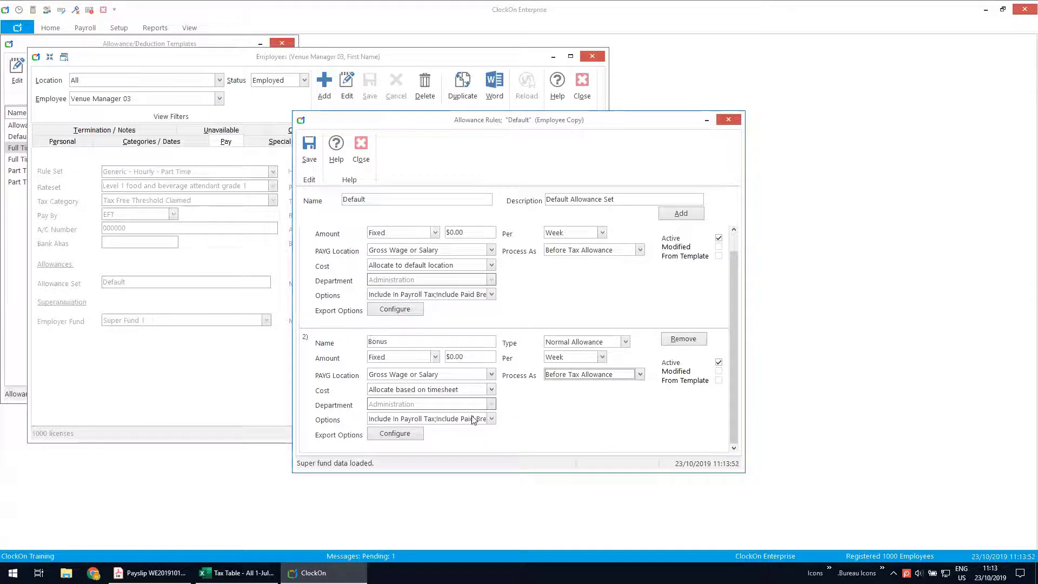
# Include the Bonus rule in the super earnings base and save Venue Manager 03's employee copy
pyautogui.click(491, 418)
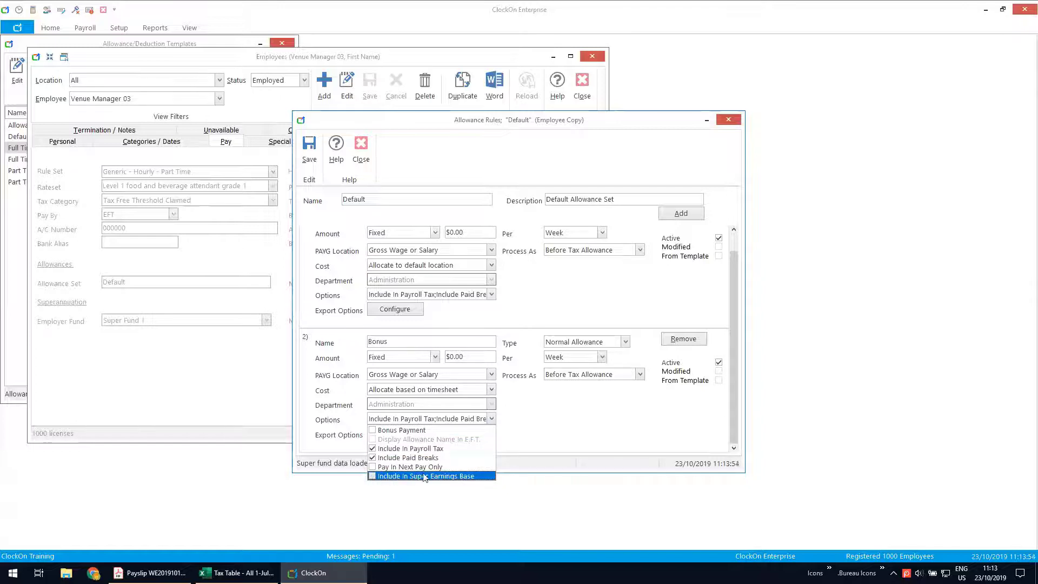
pyautogui.click(372, 477)
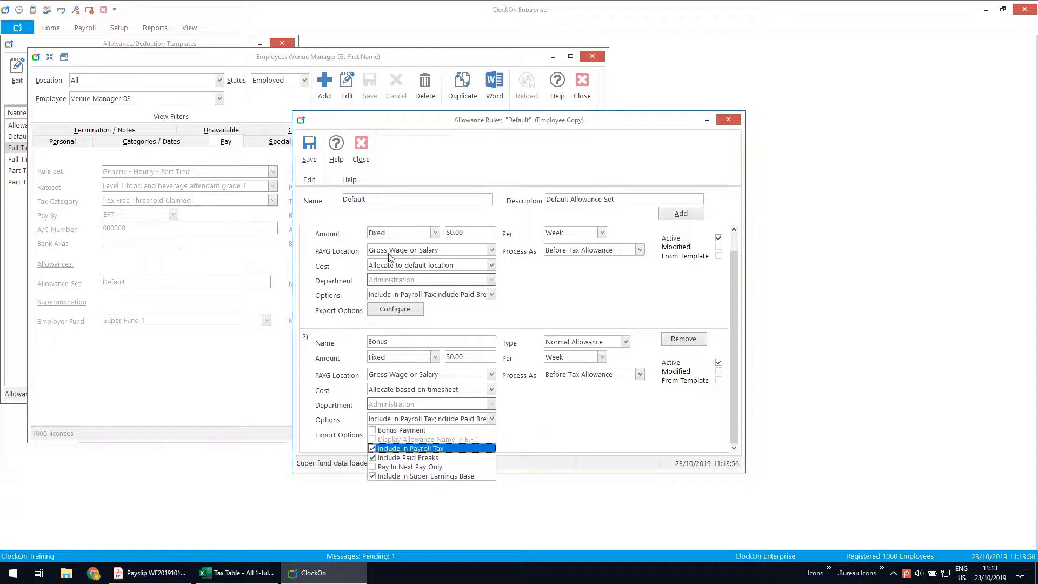
pyautogui.click(313, 146)
pyautogui.click(313, 146)
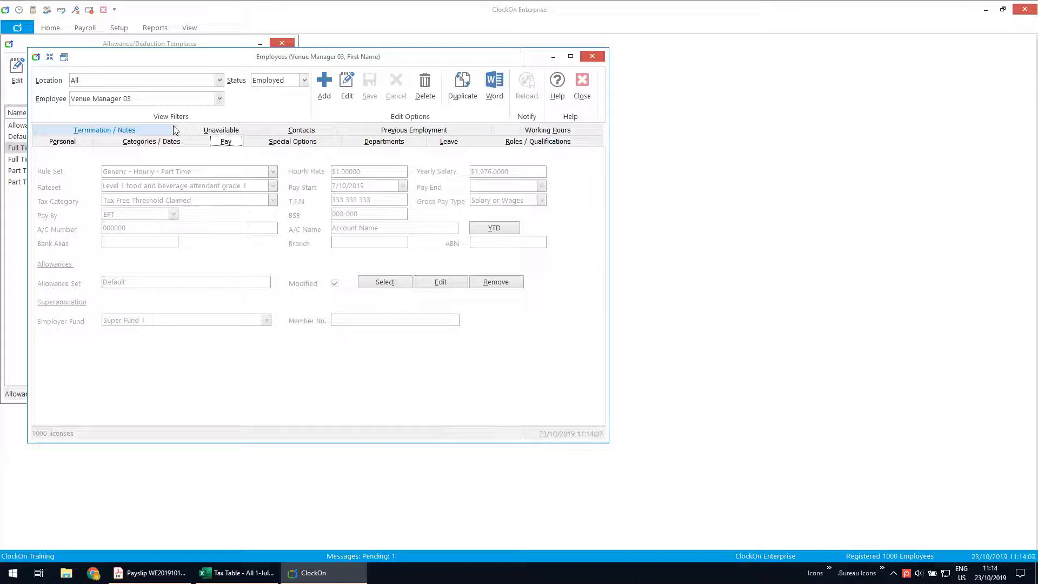
# Close the employee details and allowance templates, and calculate the payroll payslips for 07/10/2019 - 13/10/2019
pyautogui.click(582, 83)
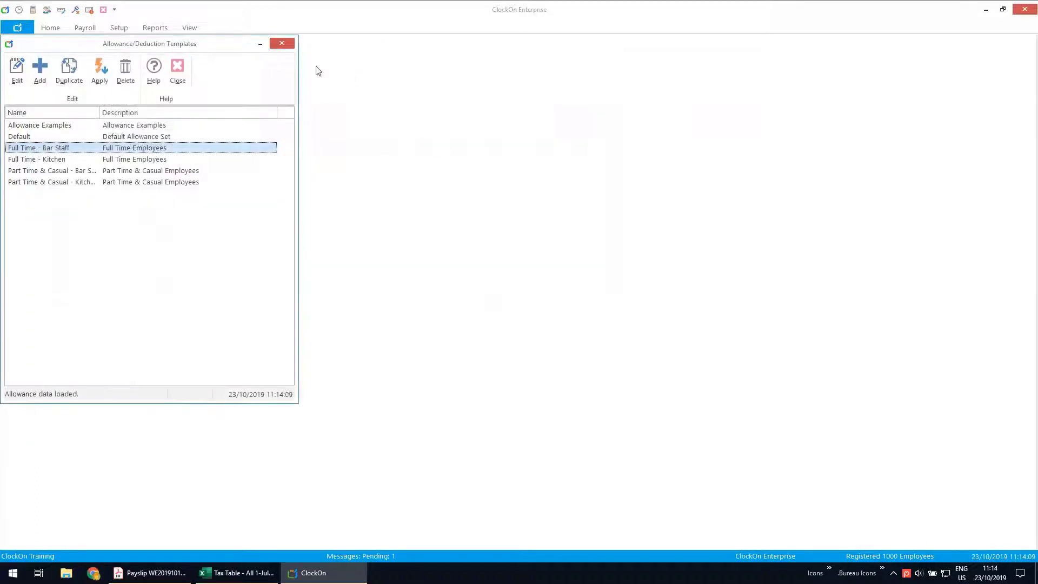
pyautogui.click(178, 68)
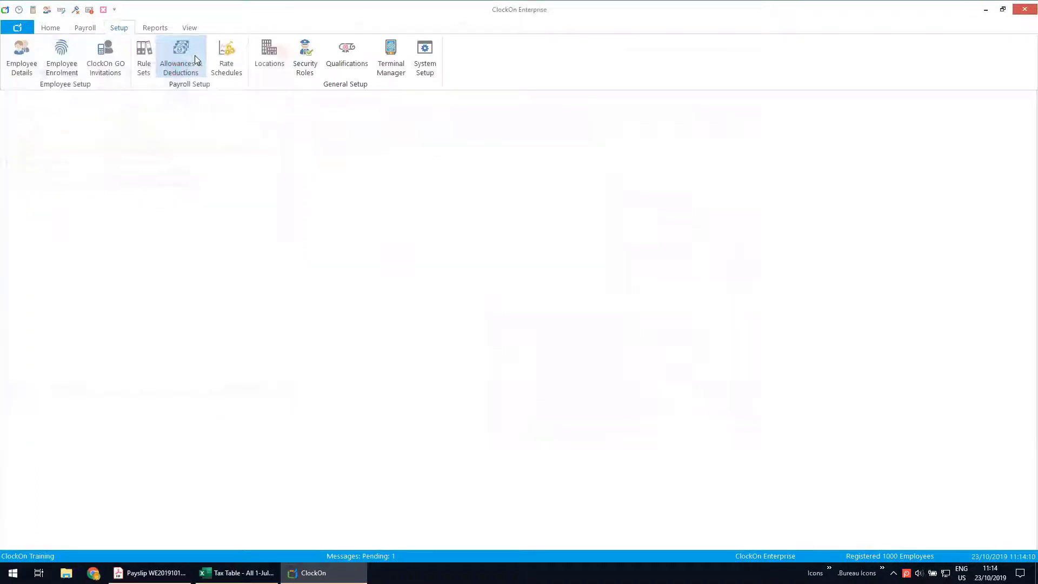
pyautogui.click(84, 28)
pyautogui.click(14, 64)
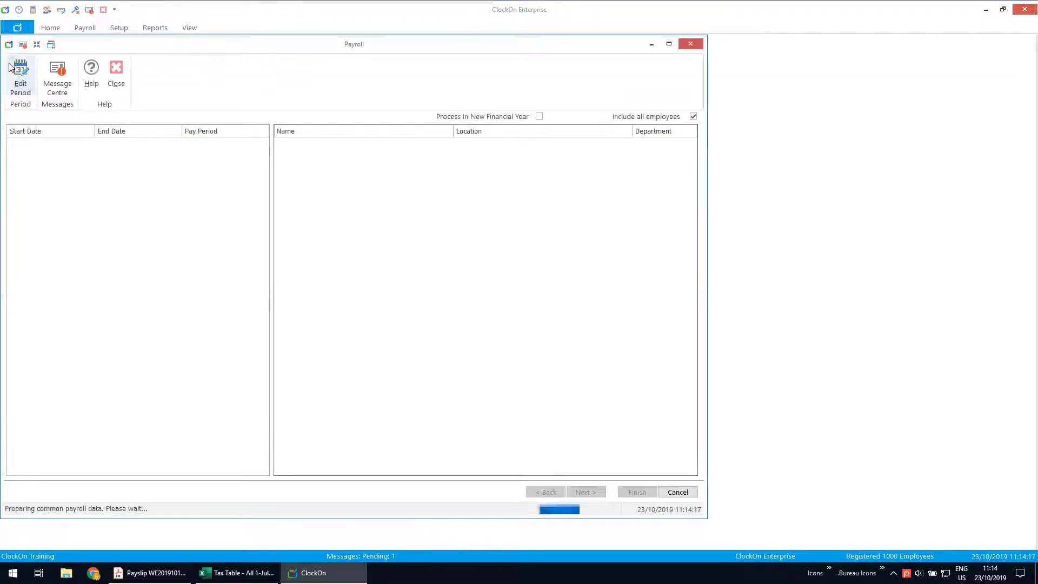
pyautogui.click(583, 492)
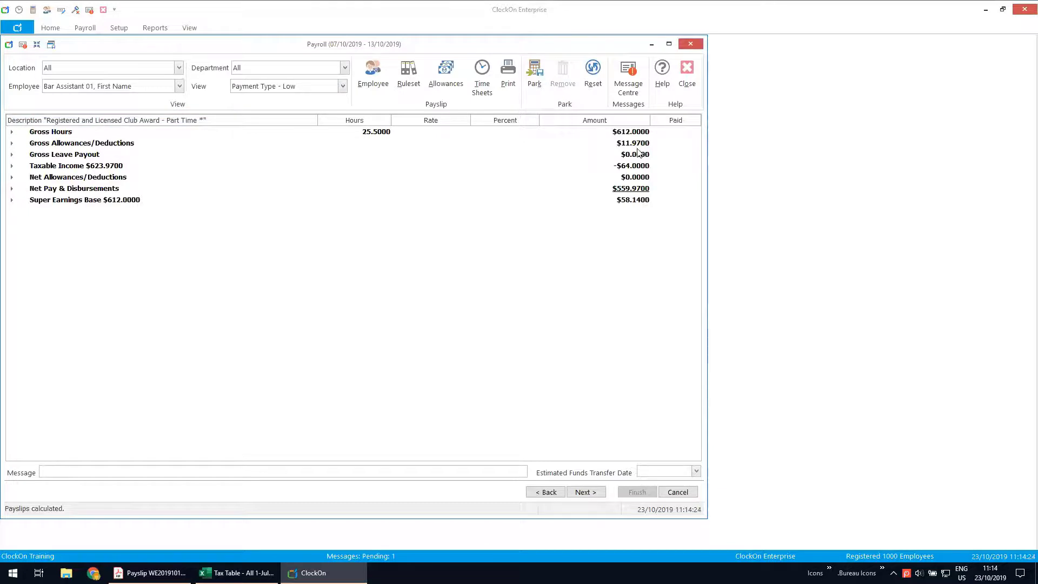
# Show Bar Assistant 01's payslip in the Payment Type - Medium view and examine the gross allowances and deductions
pyautogui.moveTo(641, 165); pyautogui.dragTo(628, 131)
pyautogui.click(343, 86)
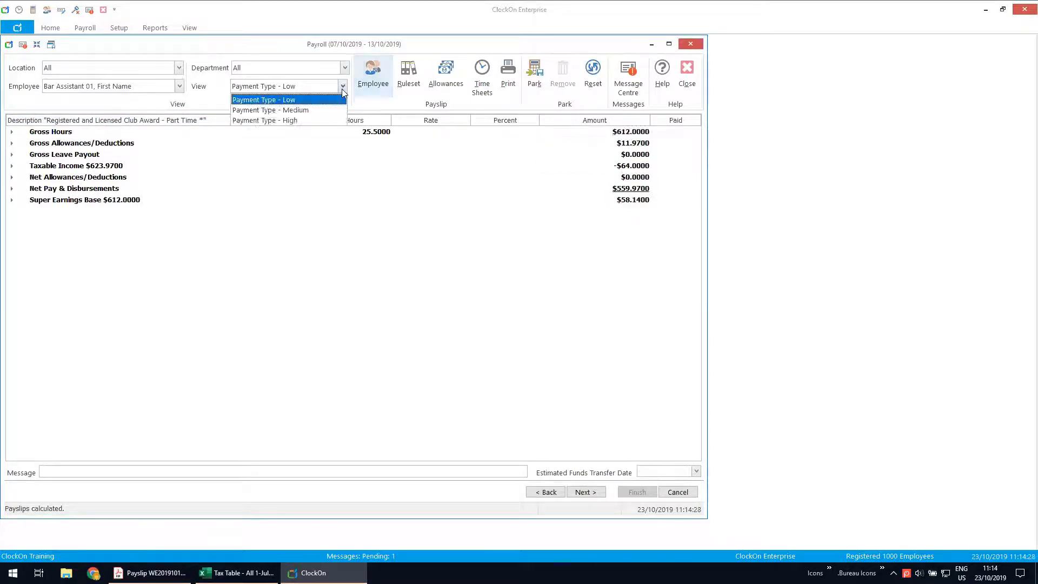
pyautogui.click(301, 110)
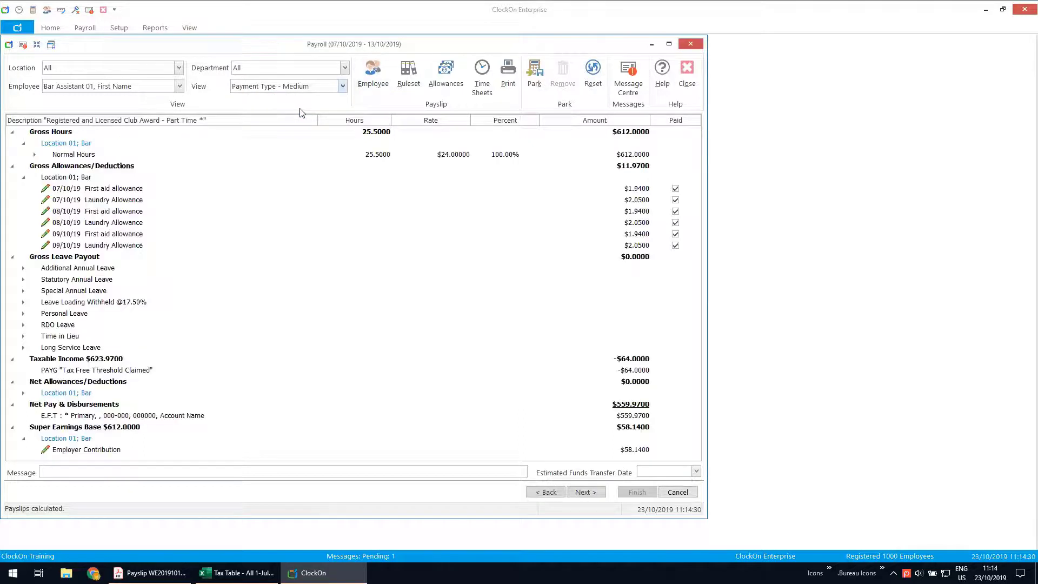
pyautogui.click(51, 47)
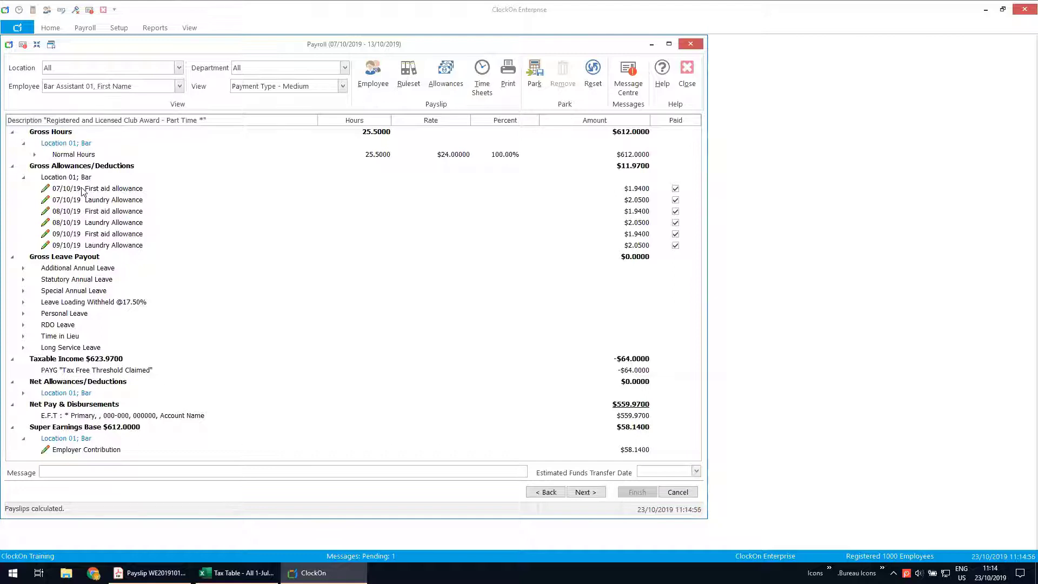
# Deactivate the First aid allowance in Bar Assistant 01's allowance rules from the payslip and save the employee copy
pyautogui.click(442, 69)
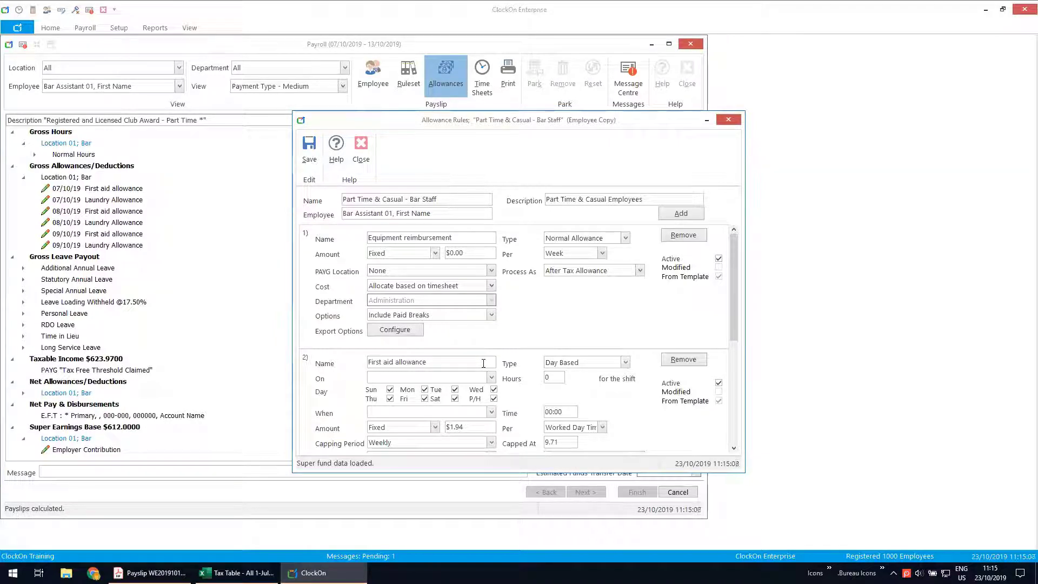
pyautogui.click(718, 383)
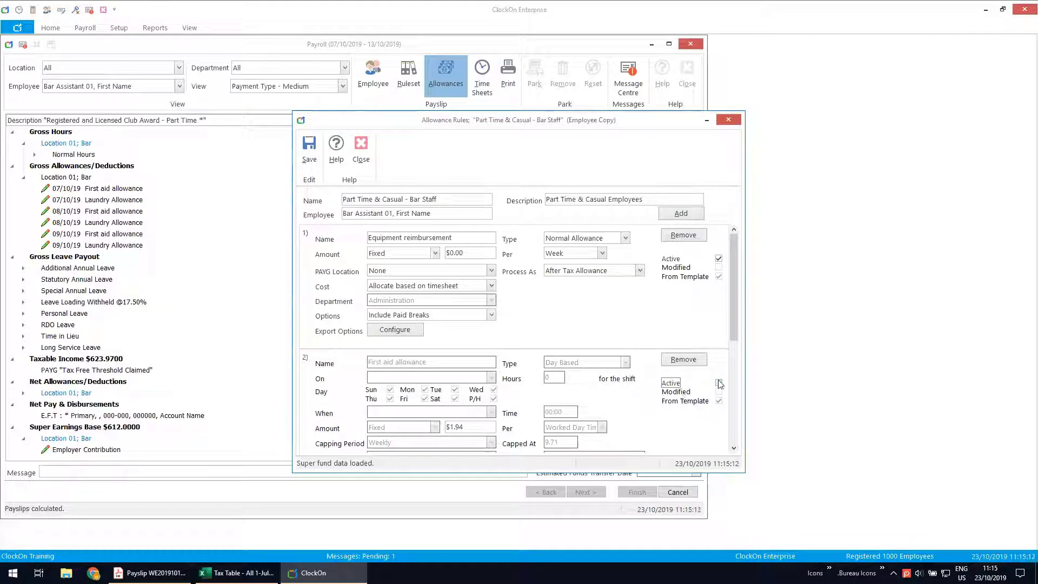
pyautogui.click(311, 157)
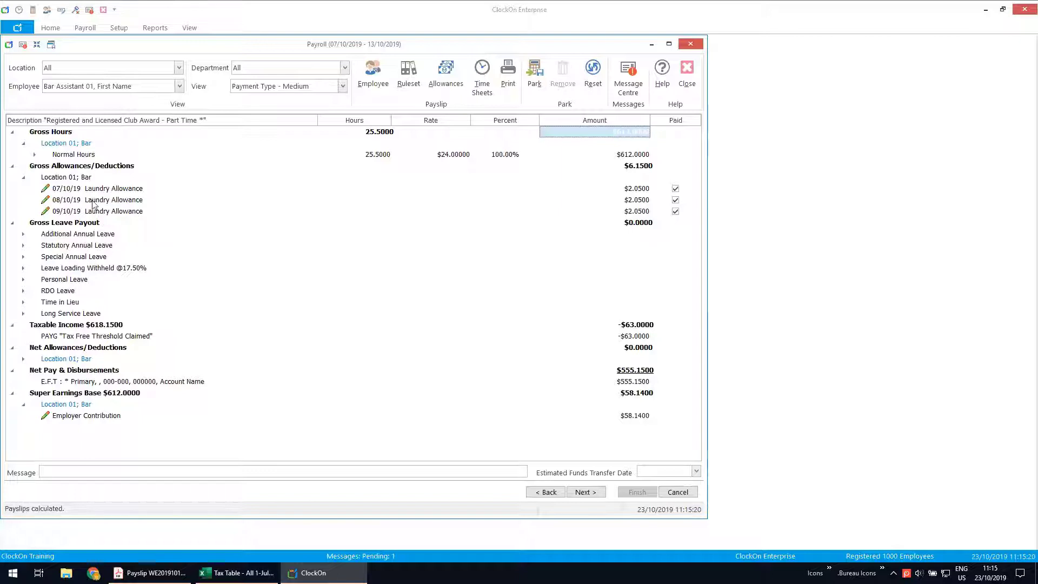
# Show BAR Assistant 06's payslip and examine the Type and Per options of the First aid and Laundry allowance rules, changing nothing
pyautogui.click(179, 87)
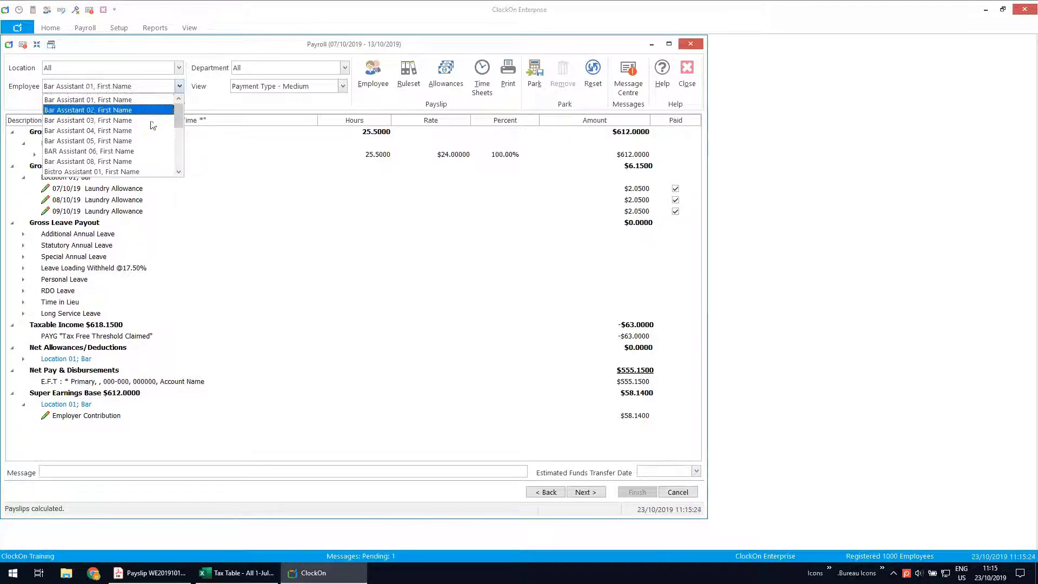
pyautogui.click(138, 152)
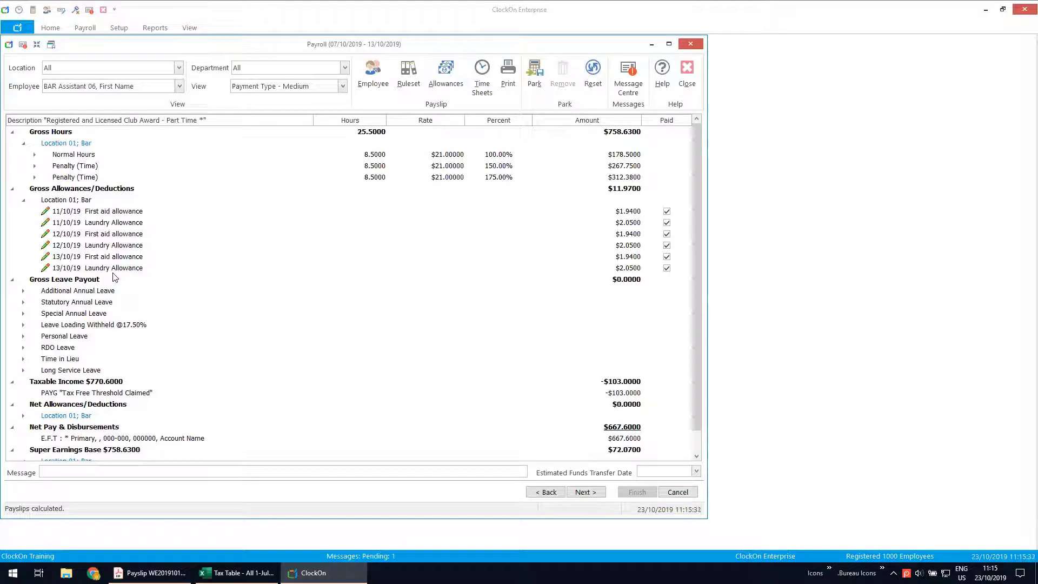
pyautogui.click(446, 62)
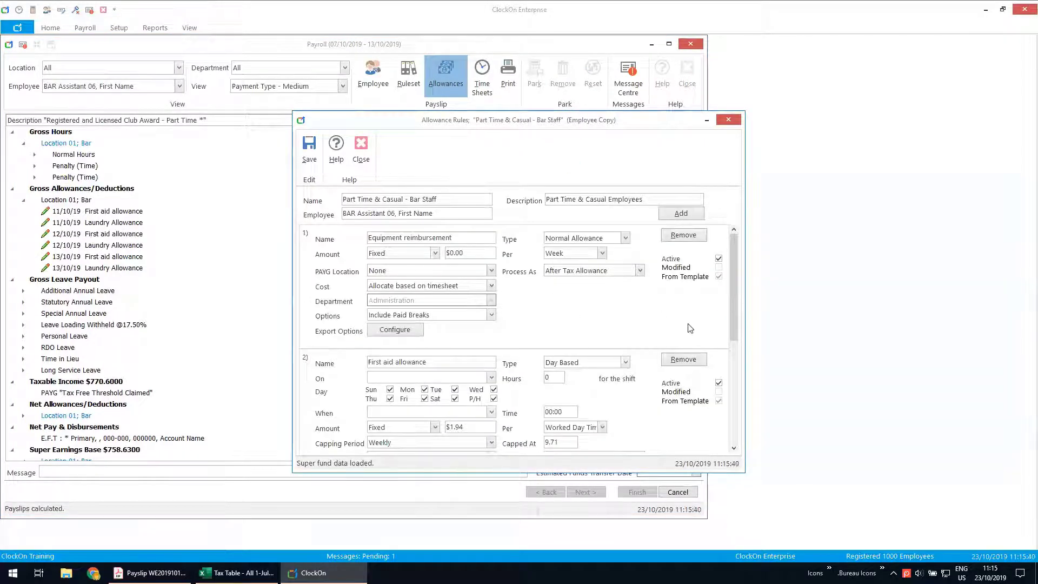
pyautogui.scroll(-5, 691, 328)
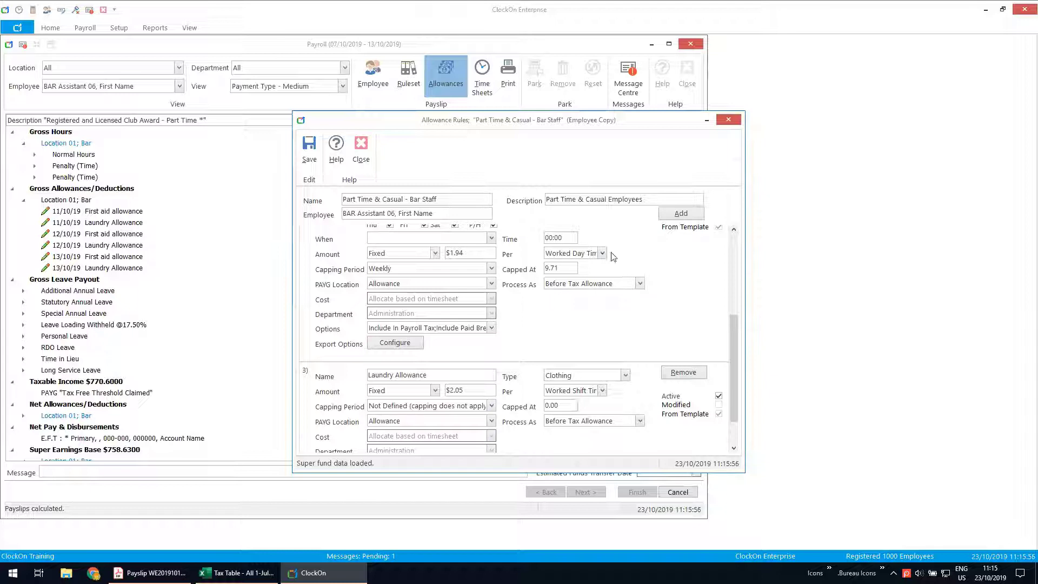
pyautogui.moveTo(735, 330); pyautogui.dragTo(735, 301)
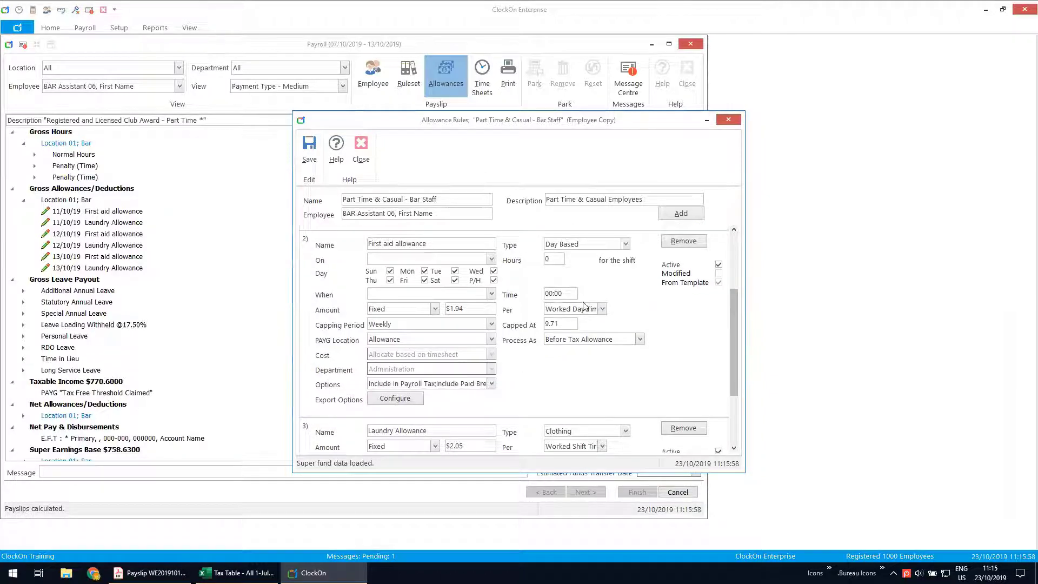
pyautogui.click(625, 244)
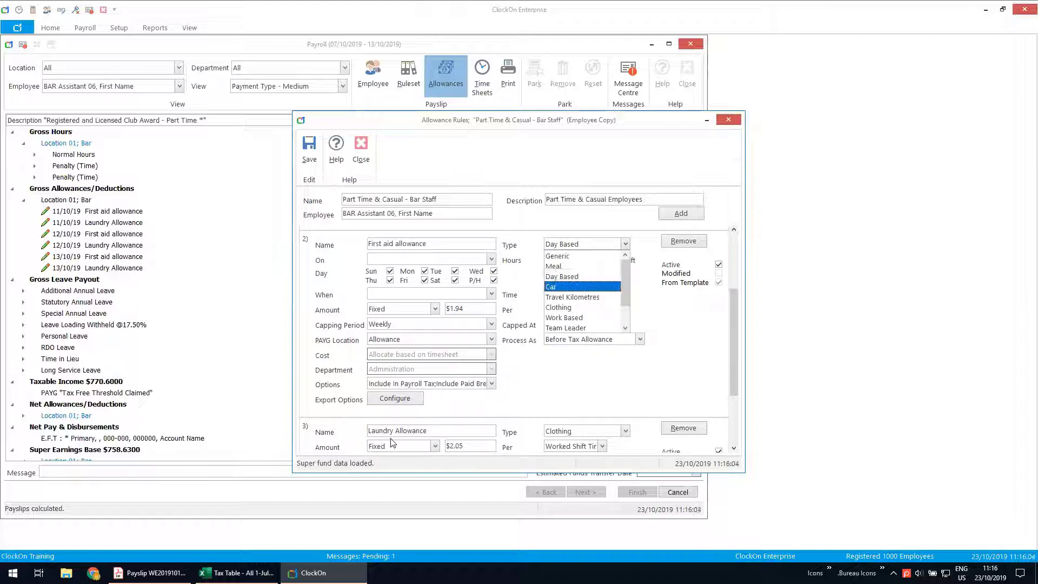
pyautogui.click(636, 435)
pyautogui.click(625, 431)
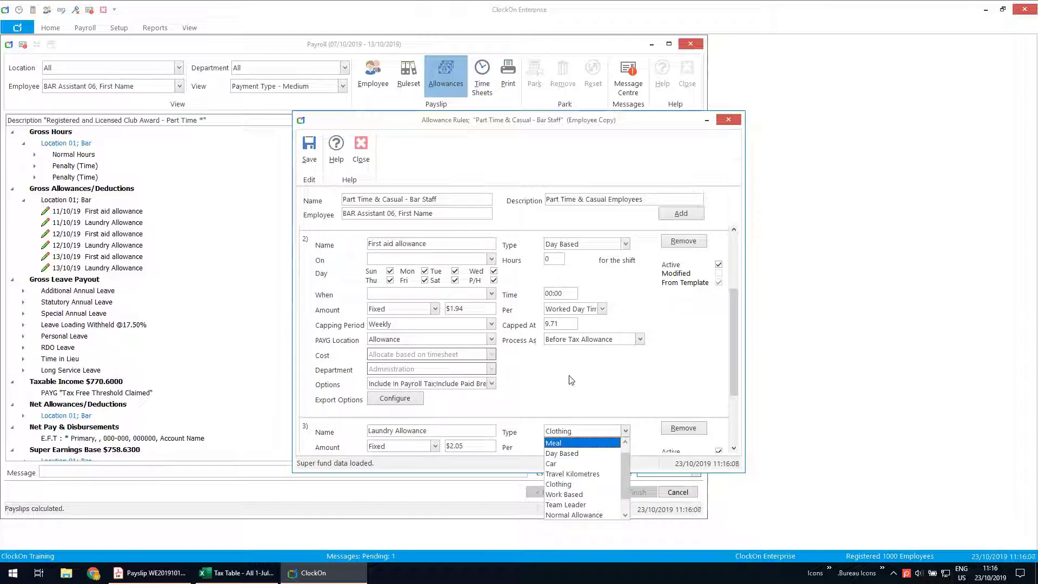
pyautogui.click(602, 310)
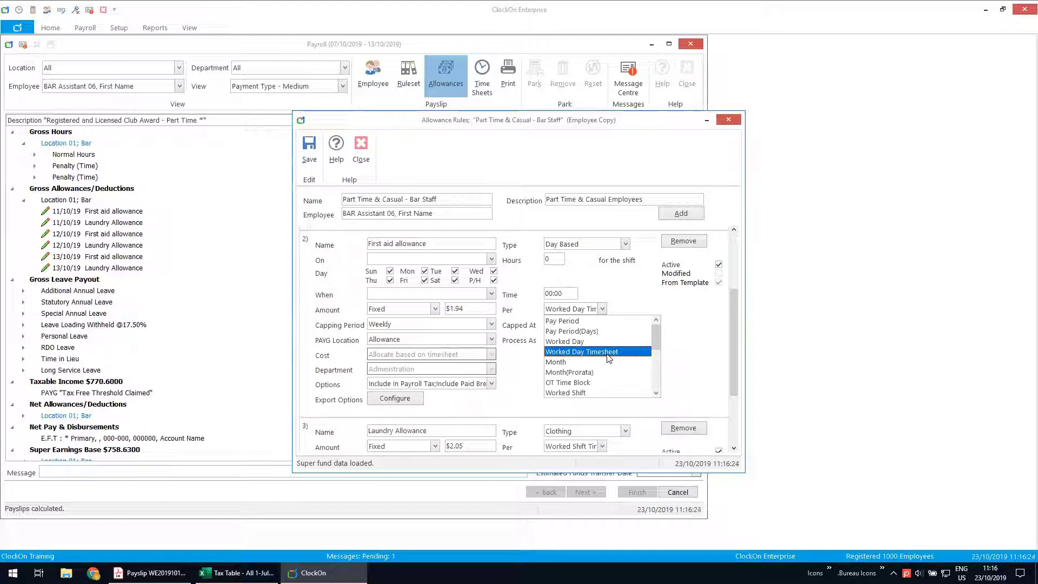
pyautogui.click(362, 153)
pyautogui.click(362, 153)
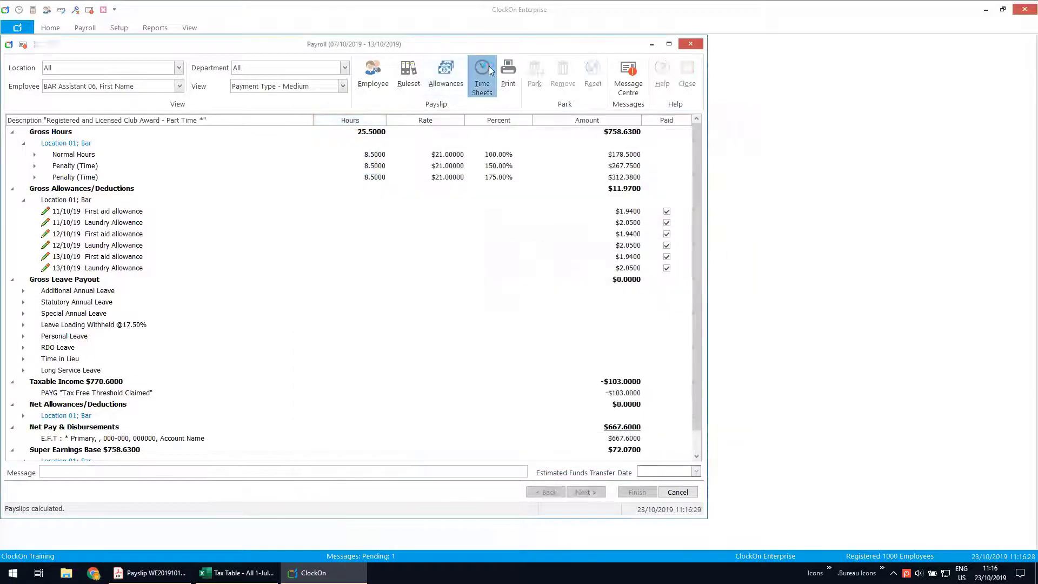
# Change BAR Assistant 06's 12/10/2019 time sheet to Leave with category Annual Leave (Statutory), save it and return to the payslip
pyautogui.click(489, 71)
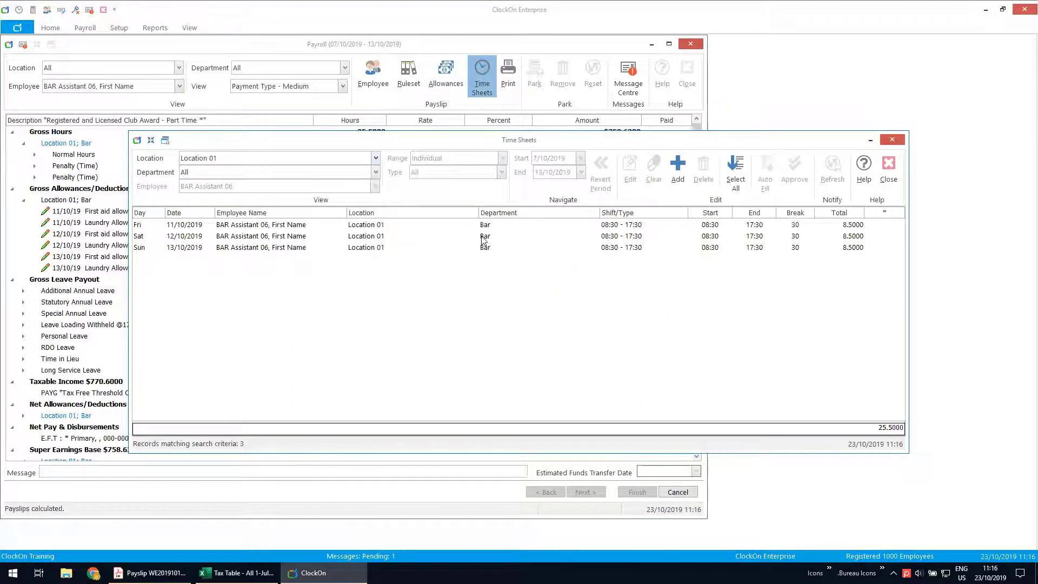
pyautogui.doubleClick(484, 240)
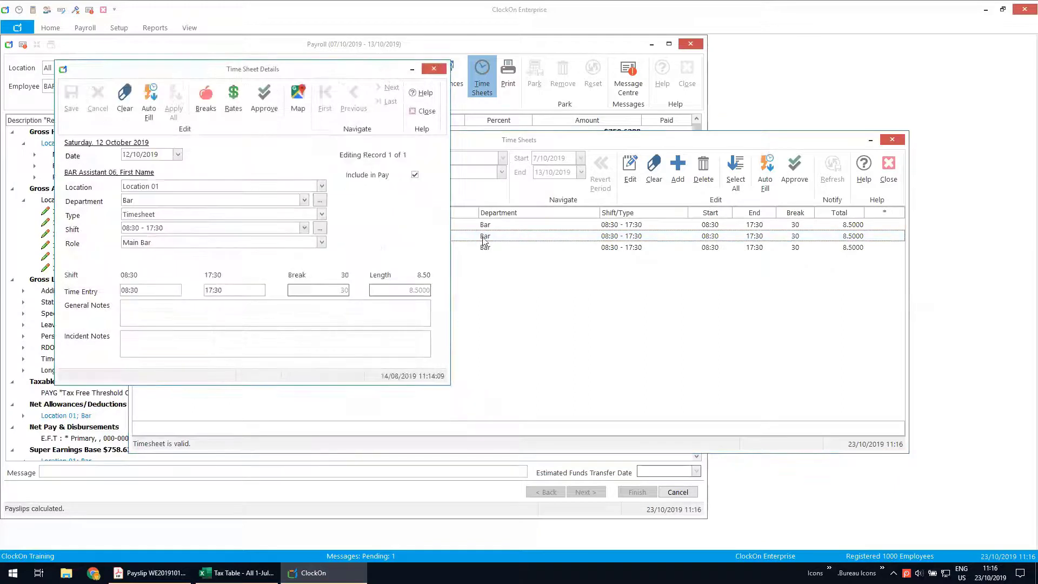
pyautogui.click(321, 215)
pyautogui.click(170, 237)
pyautogui.click(321, 258)
pyautogui.click(219, 274)
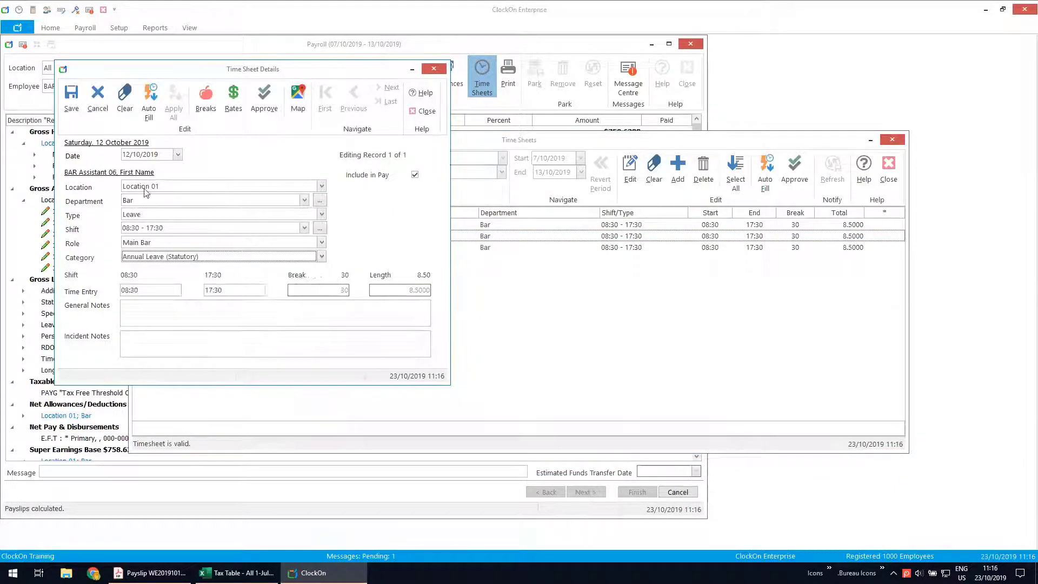
pyautogui.click(71, 98)
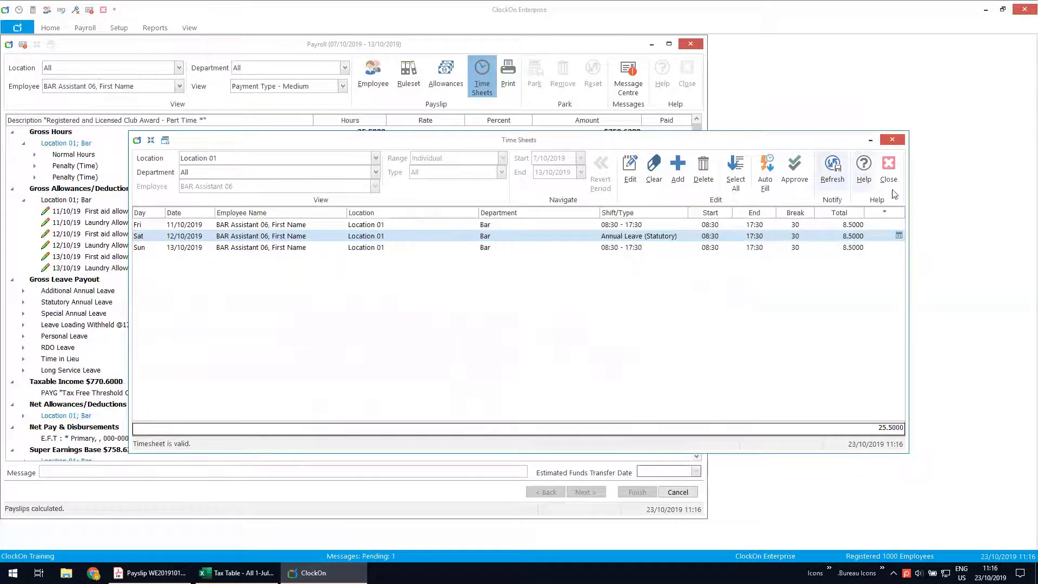
pyautogui.click(885, 168)
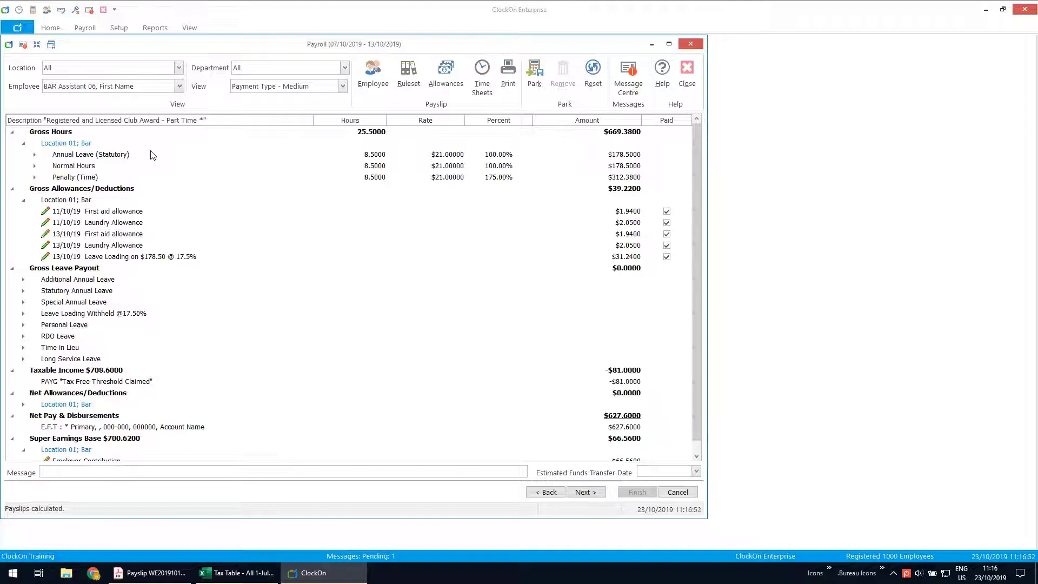
# Show Chef 01's payslip and compare the daily Tool Allowance lines with the employee's time sheets for the week
pyautogui.click(179, 87)
pyautogui.moveTo(181, 121); pyautogui.dragTo(180, 128)
pyautogui.click(101, 156)
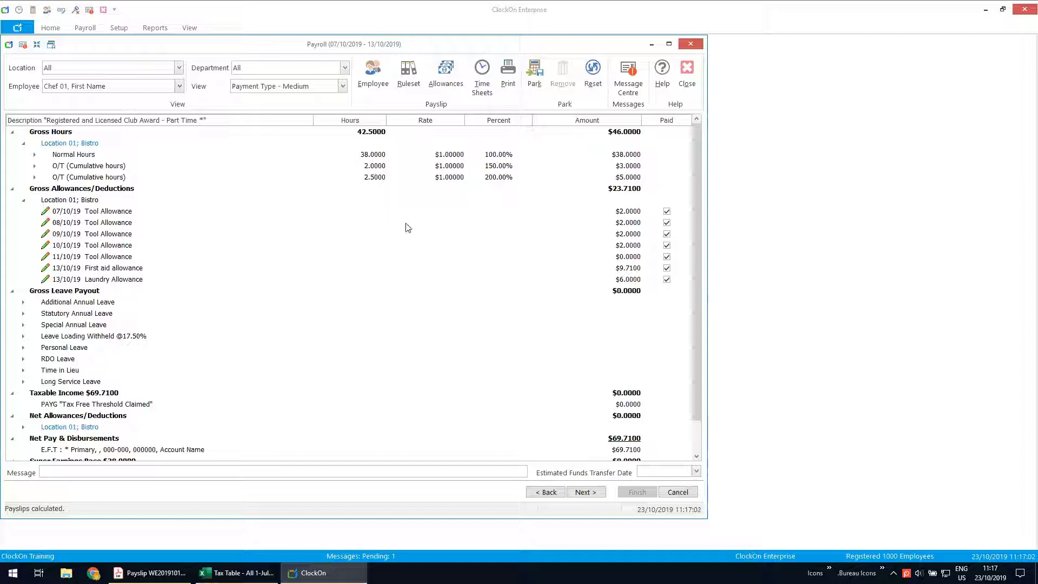
pyautogui.moveTo(133, 214); pyautogui.dragTo(141, 263)
pyautogui.click(141, 261)
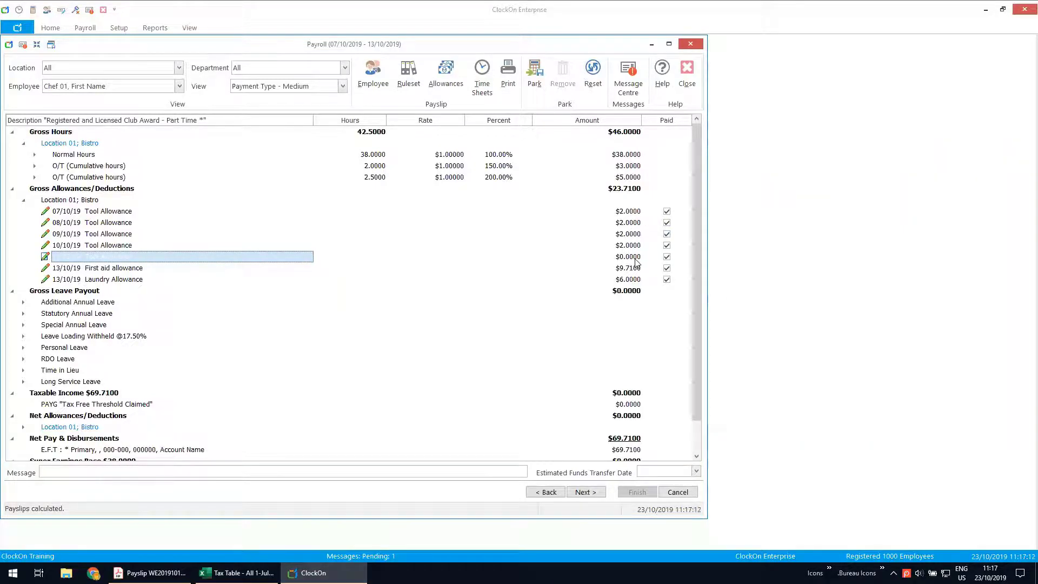
pyautogui.click(481, 85)
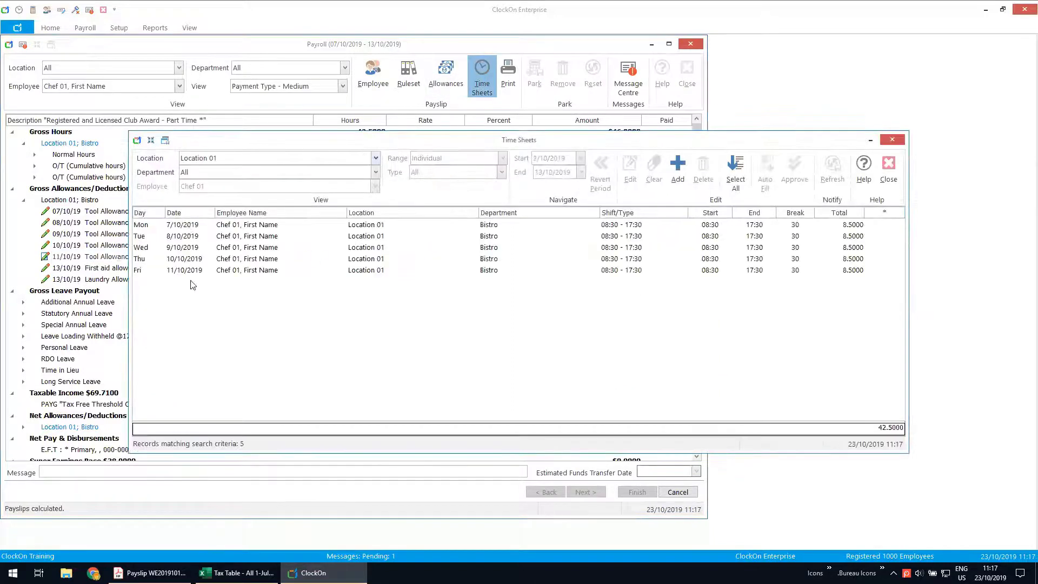
pyautogui.click(892, 174)
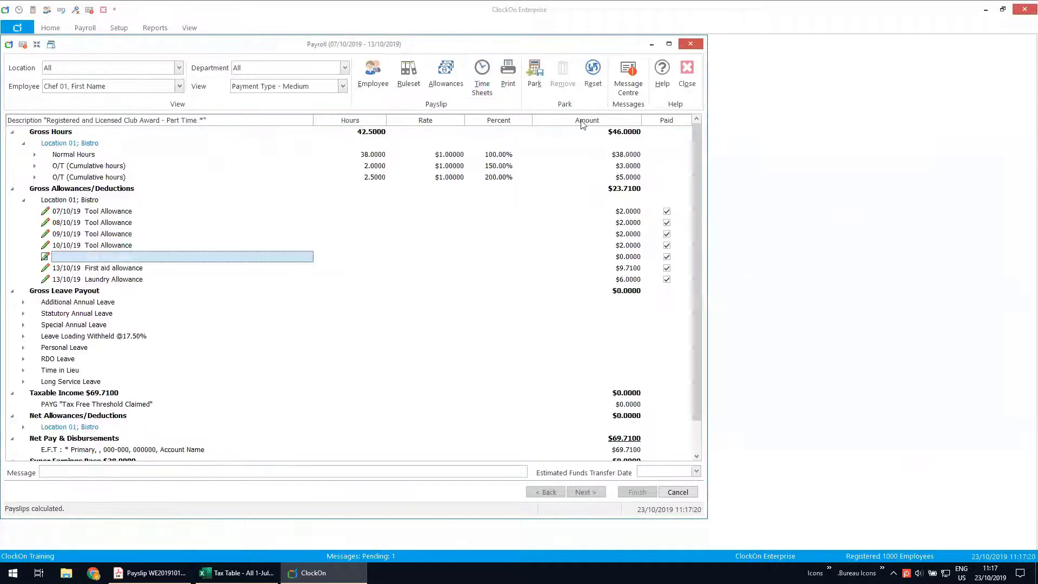
# Examine the amount and weekly cap of Chef 01's Tool Allowance rule, and preview the printed pay advice
pyautogui.click(448, 81)
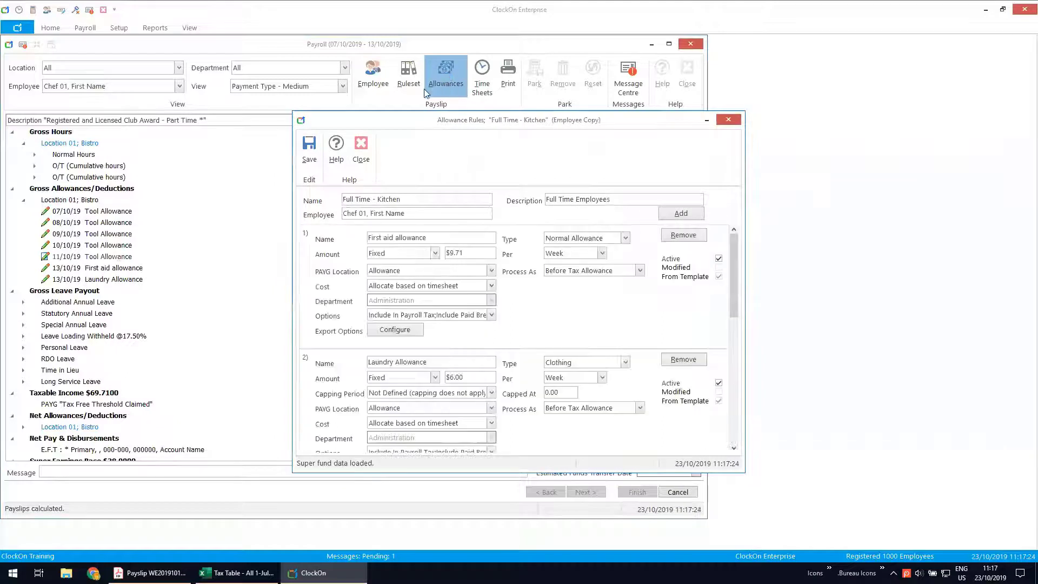
pyautogui.moveTo(734, 275); pyautogui.dragTo(729, 401)
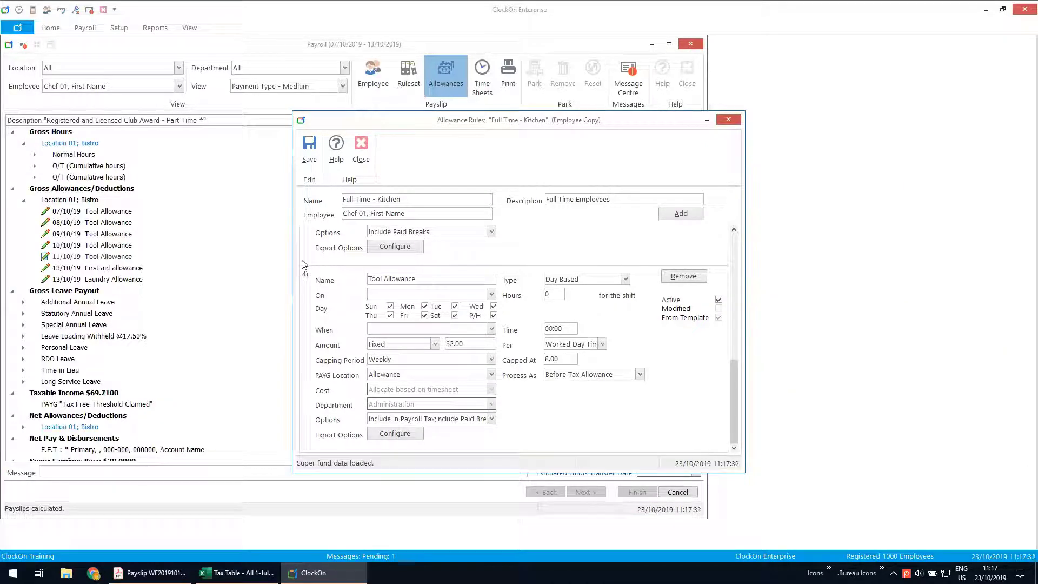
pyautogui.click(466, 346)
pyautogui.click(574, 358)
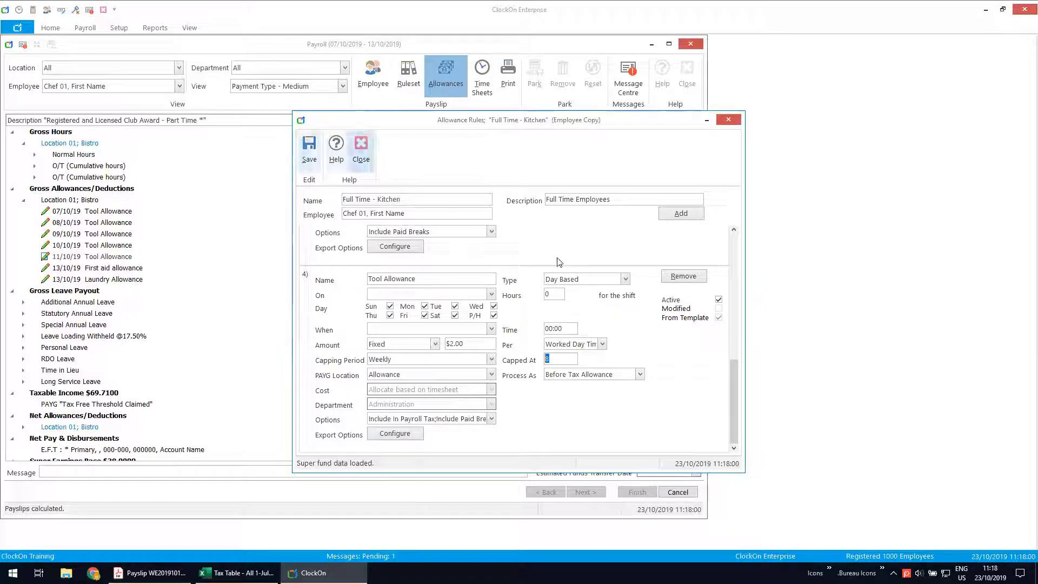
pyautogui.click(361, 146)
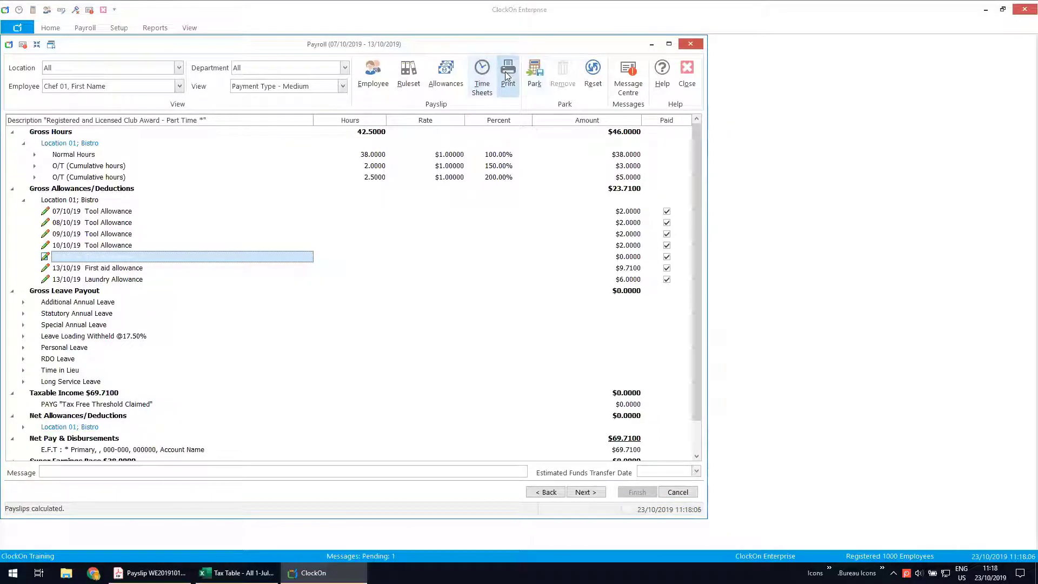
pyautogui.click(510, 93)
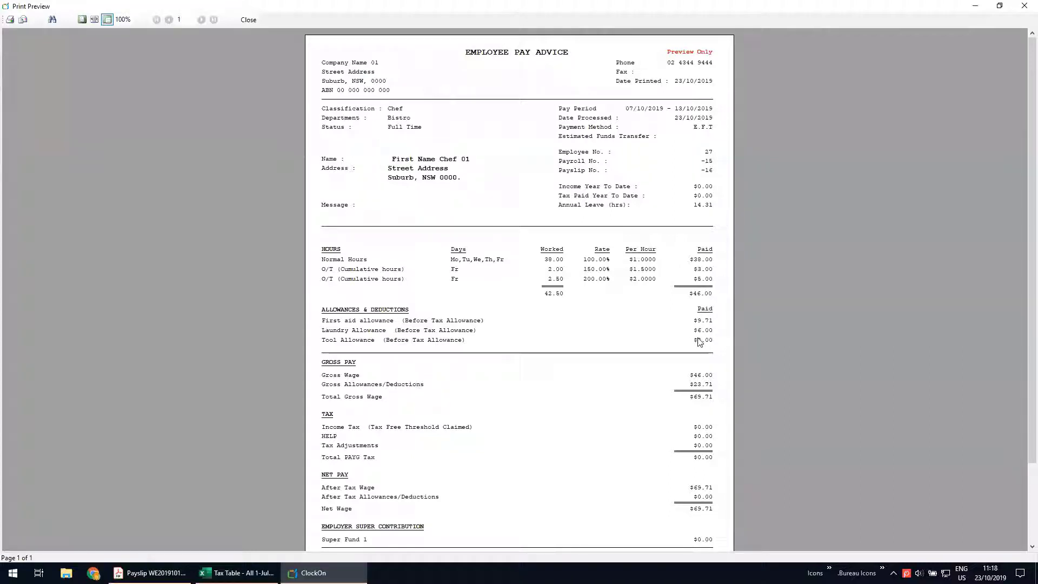
pyautogui.click(247, 20)
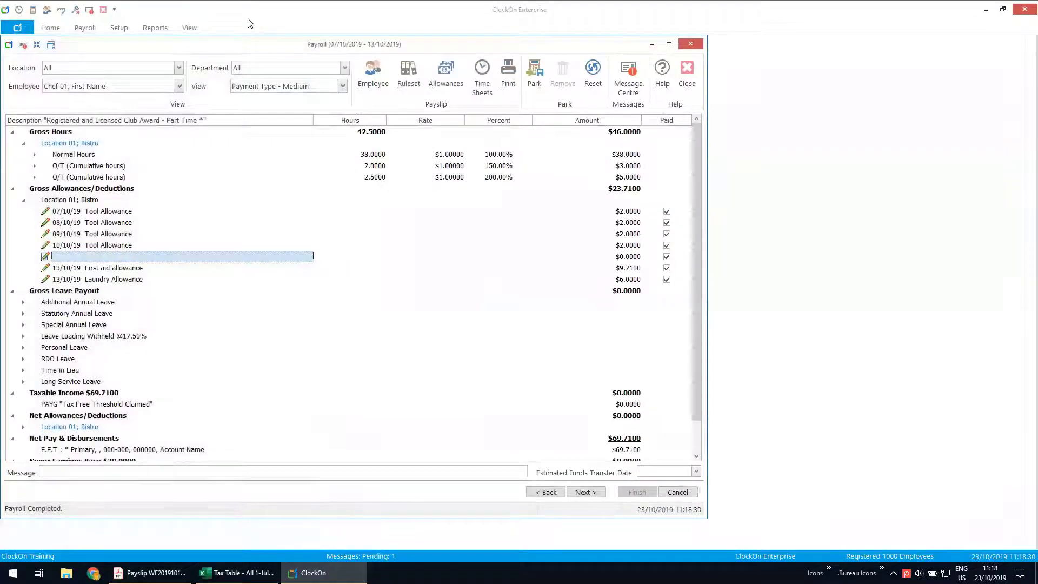
# Show Security 00's payslip and review the employee's time sheets for the pay period
pyautogui.click(178, 87)
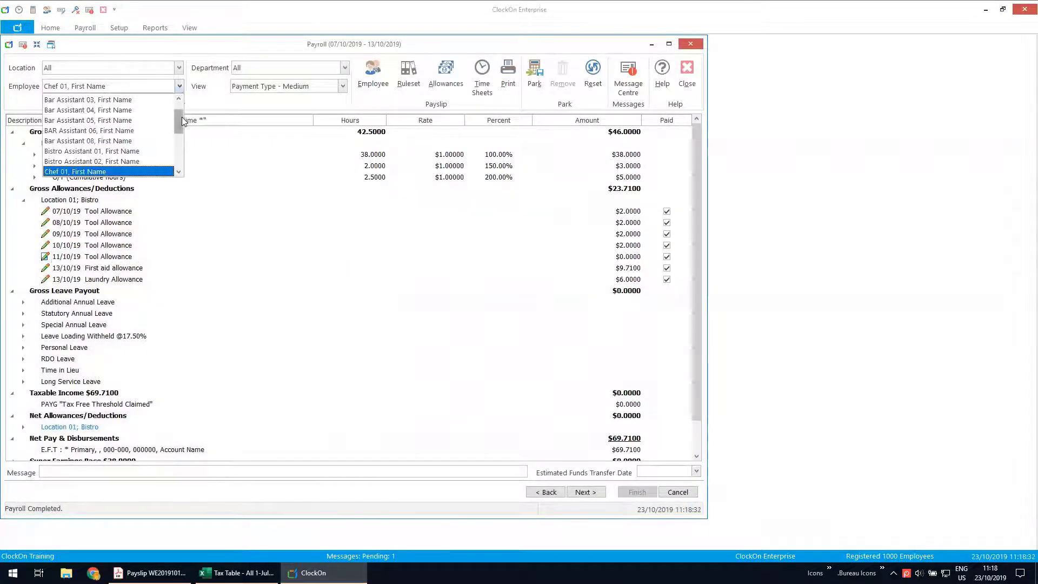
pyautogui.moveTo(181, 117); pyautogui.dragTo(180, 150)
pyautogui.click(97, 151)
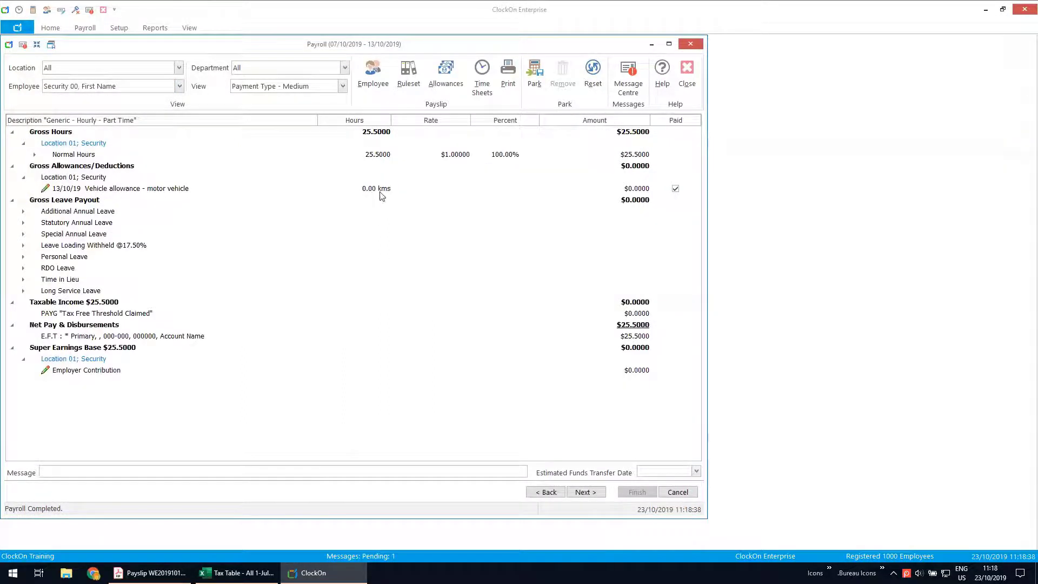
pyautogui.click(482, 76)
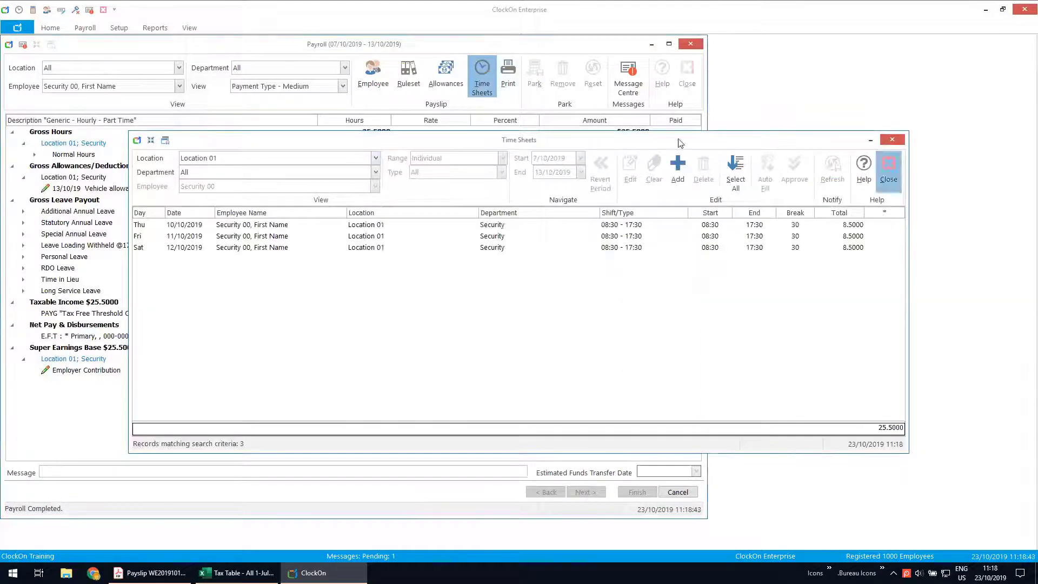
pyautogui.click(889, 168)
# Examine the amount and Per options of Security 00's motor vehicle allowance rule without changing it
pyautogui.click(448, 93)
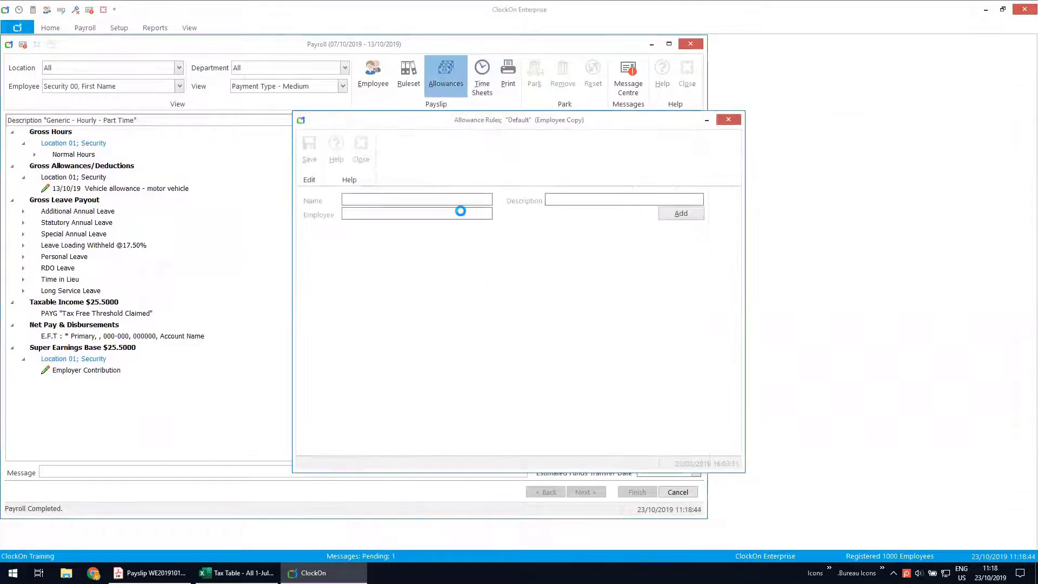
pyautogui.click(475, 254)
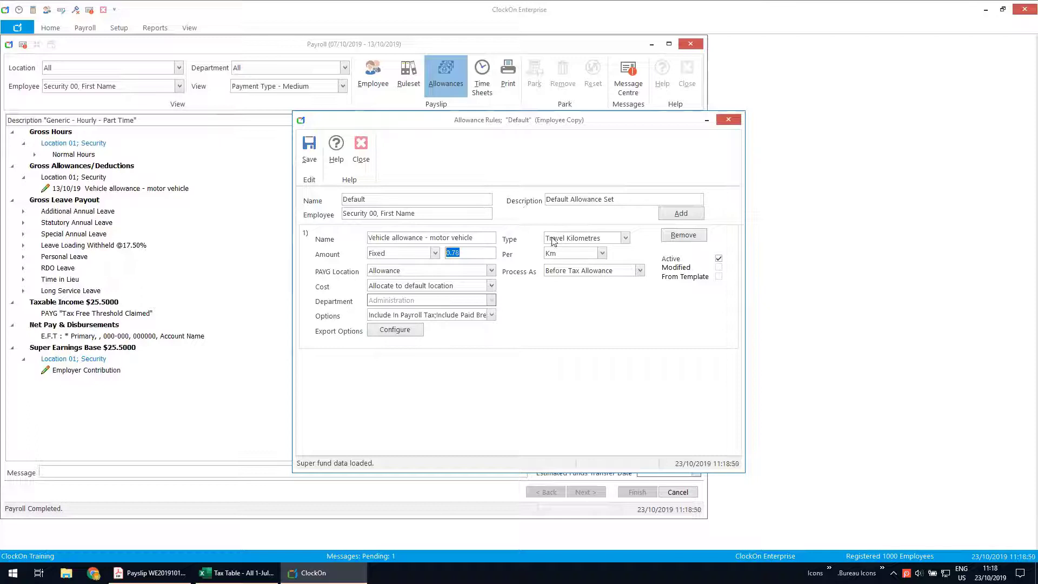
pyautogui.click(602, 254)
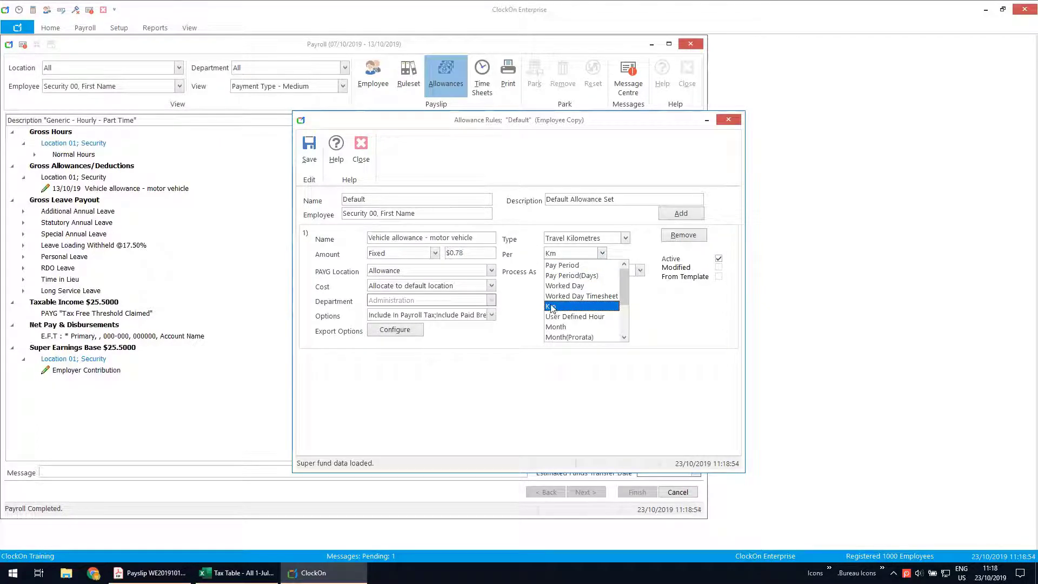
pyautogui.click(360, 147)
# Enter 86 kms for the 13/10/19 motor vehicle allowance on Security 00's payslip and check the calculated amount
pyautogui.click(356, 190)
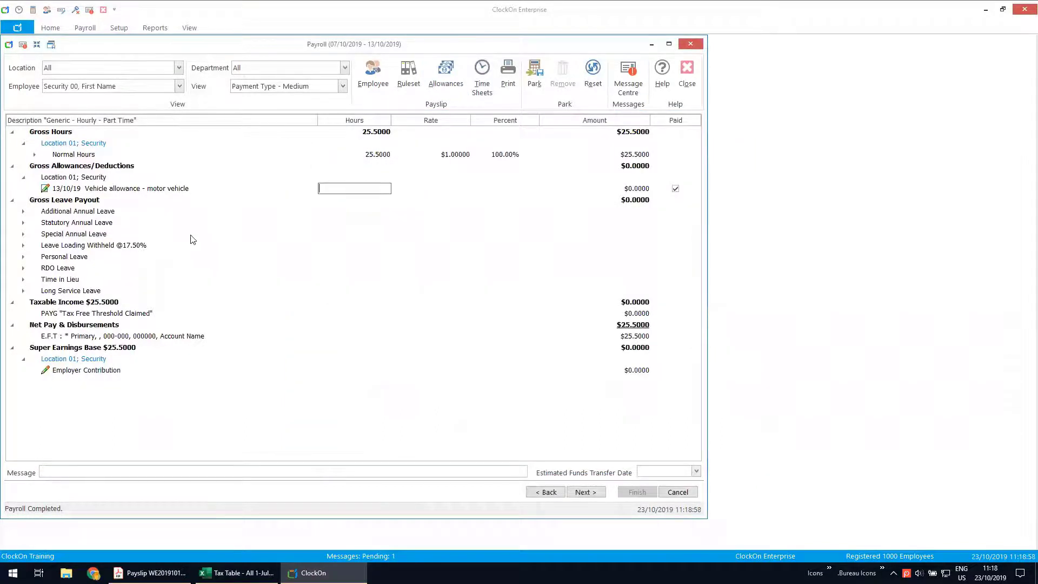
pyautogui.write('86')
pyautogui.press('Return')
pyautogui.click(638, 189)
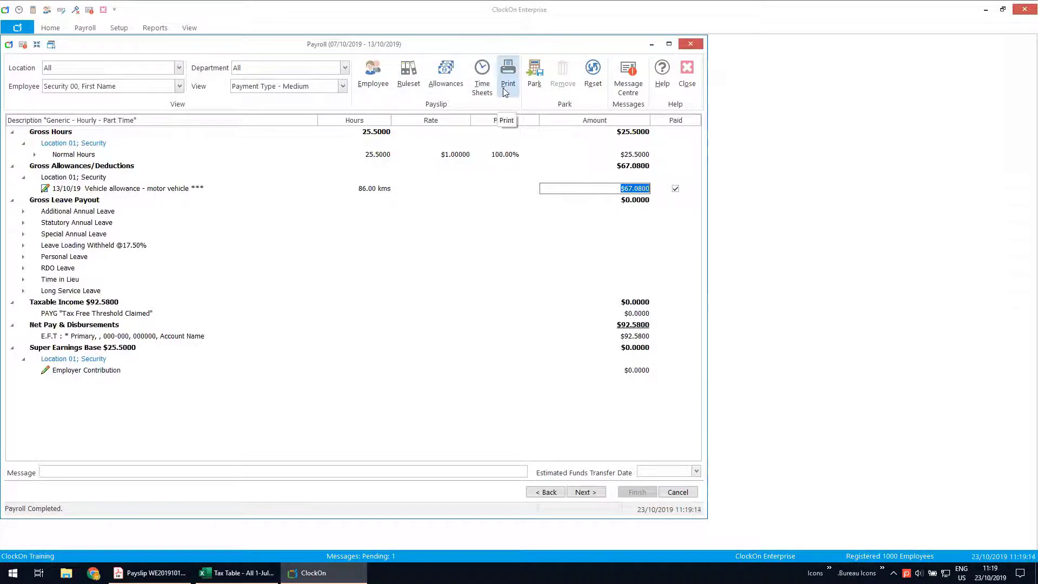
# Add a new allowance rule named Meal Allowance to Security 00's employee allowance rules
pyautogui.click(446, 75)
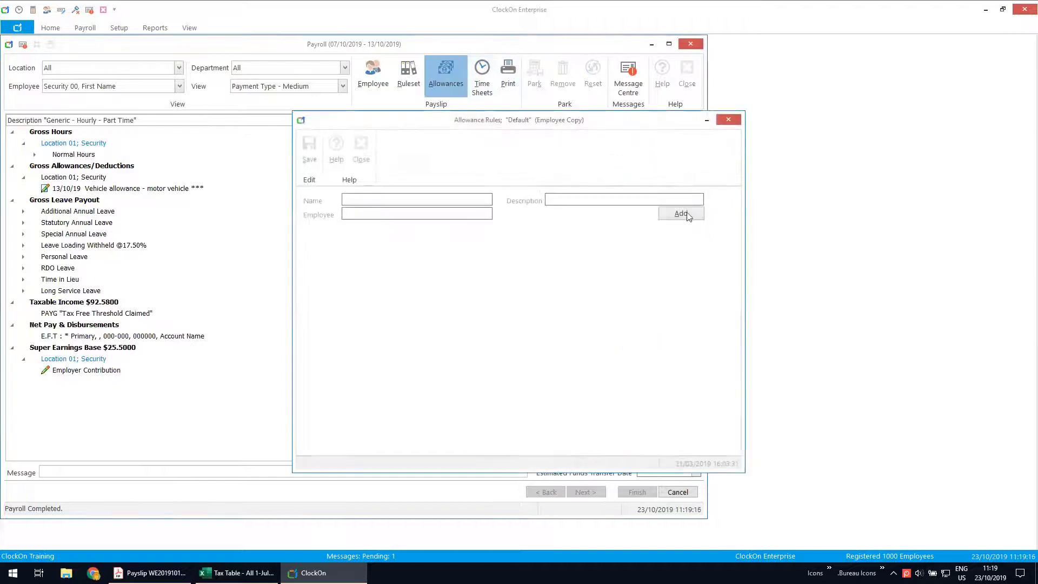
pyautogui.click(681, 213)
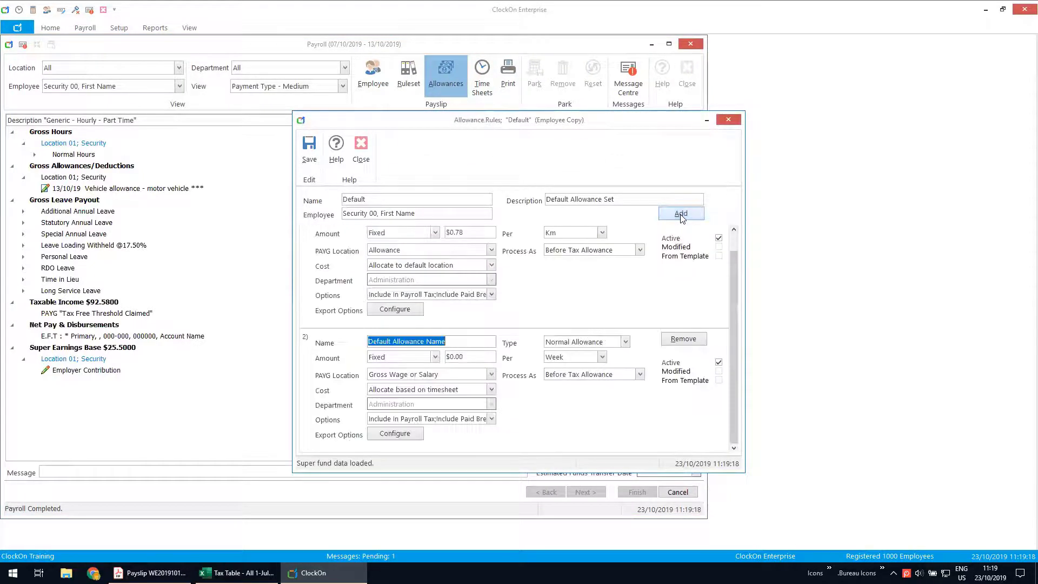
pyautogui.write('MEal')
pyautogui.press('BackSpace')
pyautogui.press('BackSpace')
pyautogui.press('BackSpace')
pyautogui.write('eal Allowa')
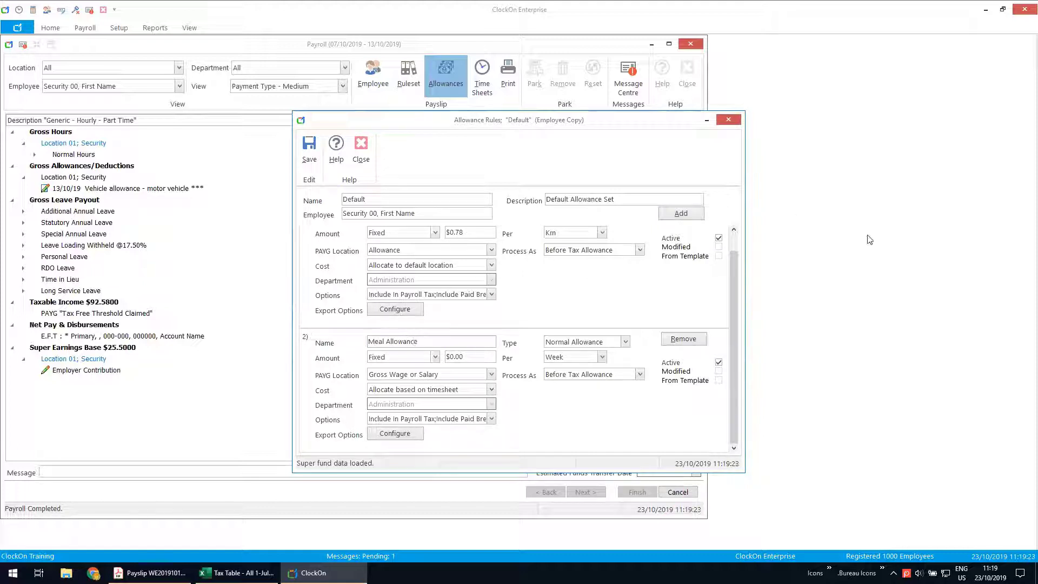
# Set the Meal Allowance rule to type Generic with a fixed amount of $15.00 per User Defined Hour
pyautogui.click(625, 342)
pyautogui.scroll(5, 628, 399)
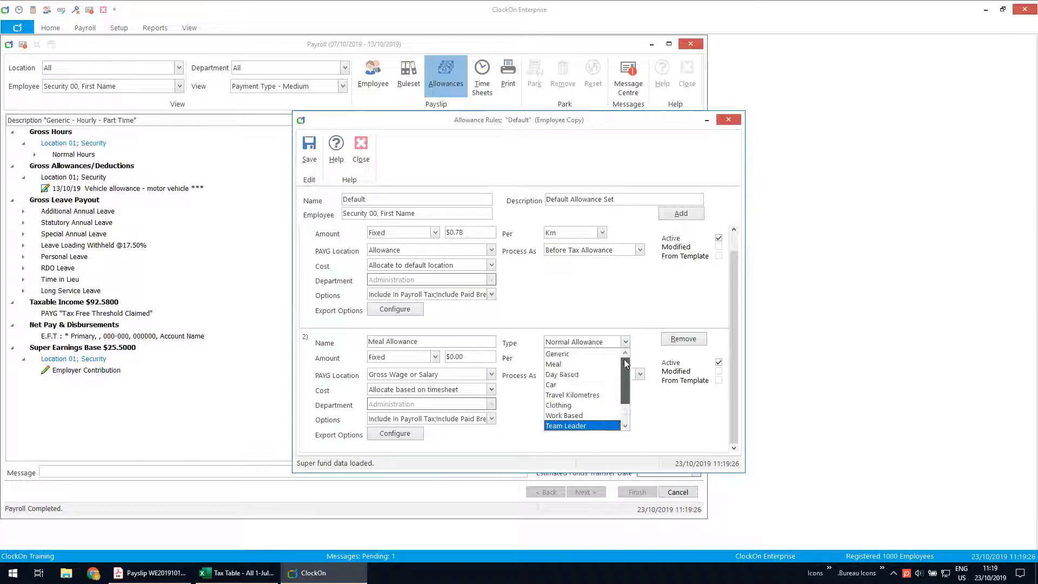
pyautogui.click(563, 355)
pyautogui.click(469, 353)
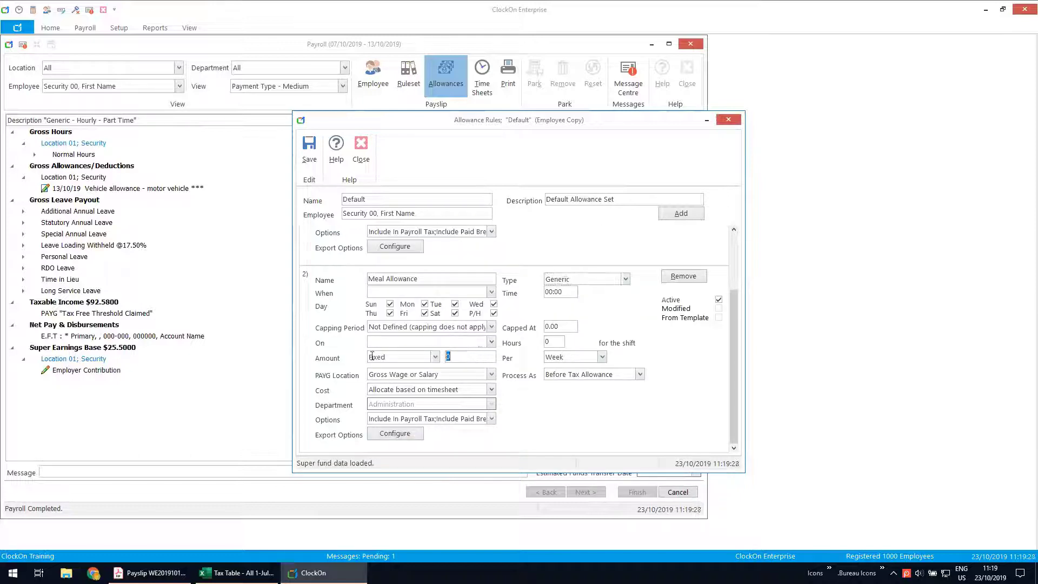
pyautogui.write('15')
pyautogui.click(602, 357)
pyautogui.moveTo(656, 409); pyautogui.dragTo(656, 393)
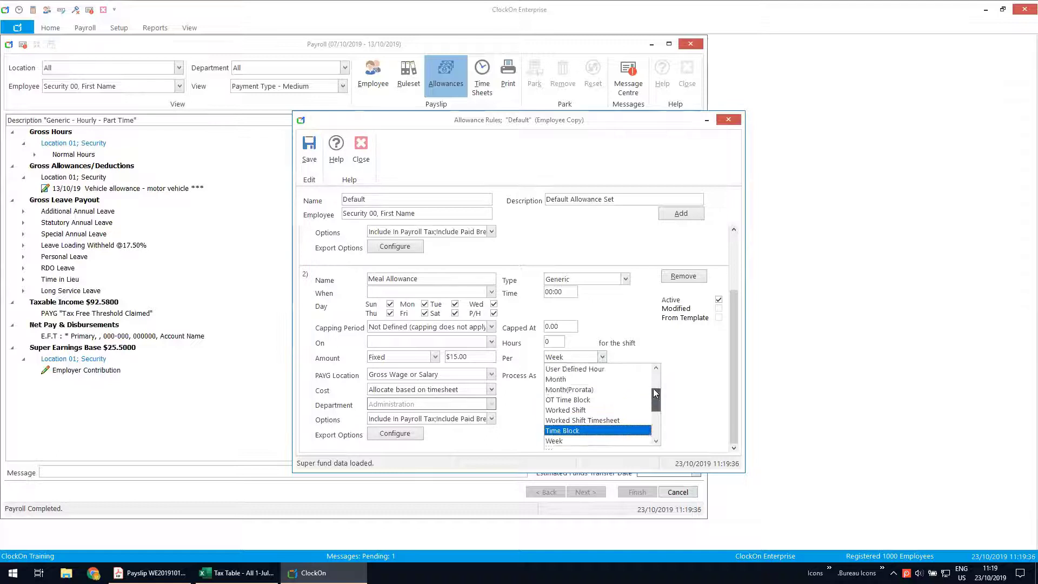
pyautogui.click(569, 389)
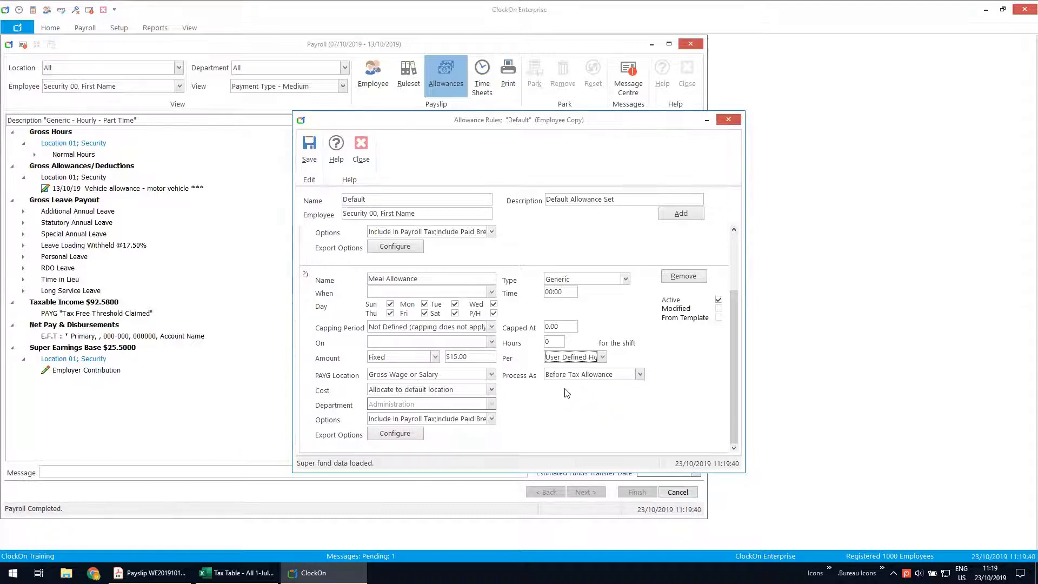
# Include the Meal Allowance in the super earnings base, set its PAYG Location to Allowance and save the rules
pyautogui.click(491, 418)
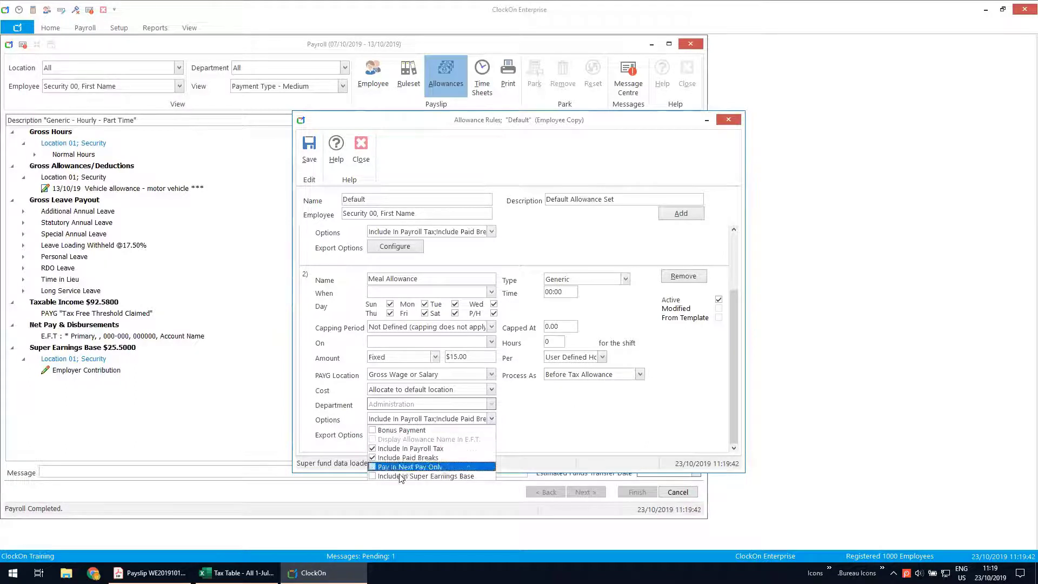
pyautogui.click(399, 476)
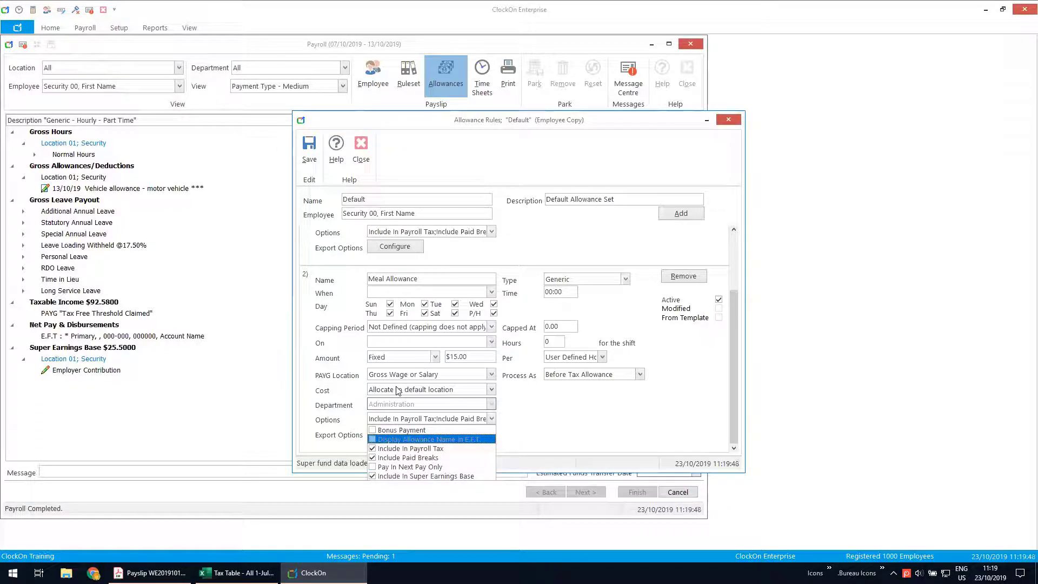
pyautogui.moveTo(737, 344); pyautogui.dragTo(741, 280)
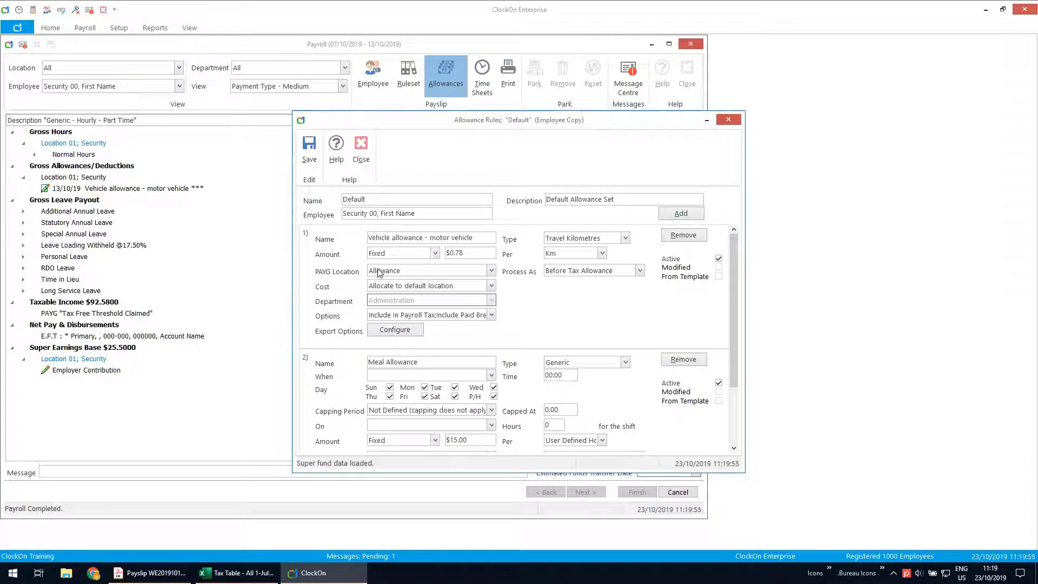
pyautogui.moveTo(736, 336); pyautogui.dragTo(736, 396)
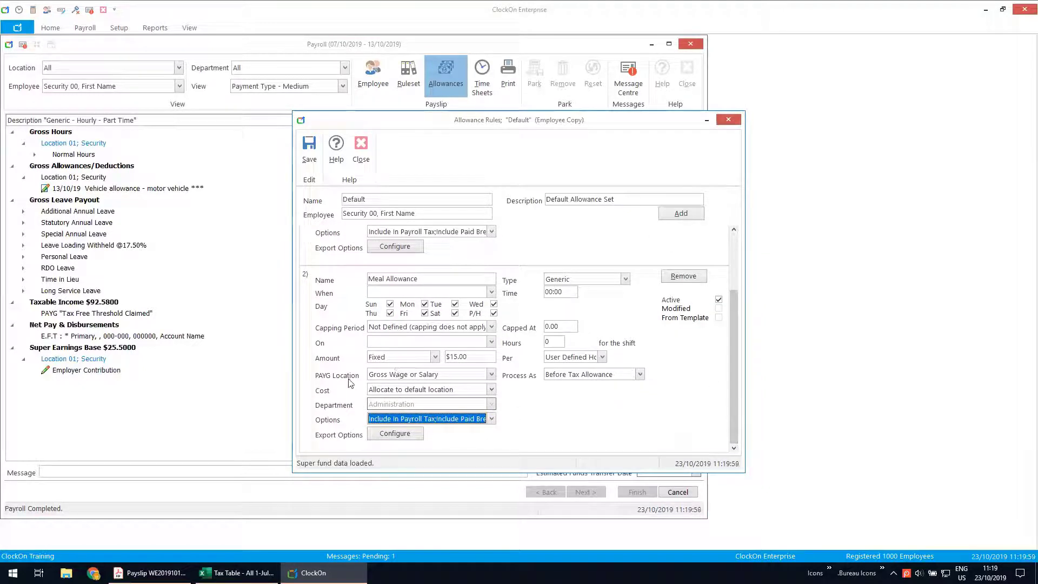
pyautogui.click(377, 378)
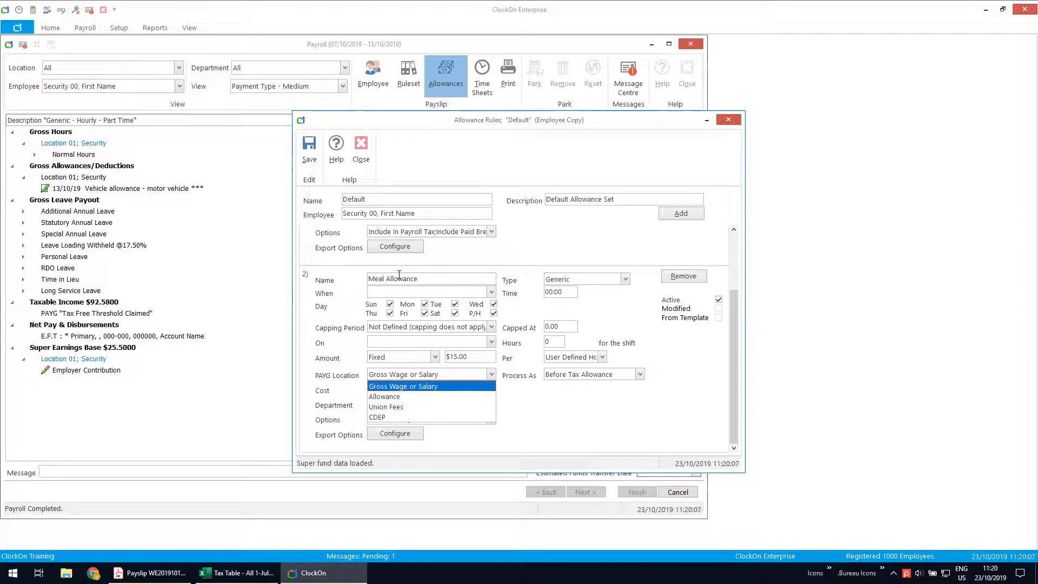
pyautogui.click(390, 397)
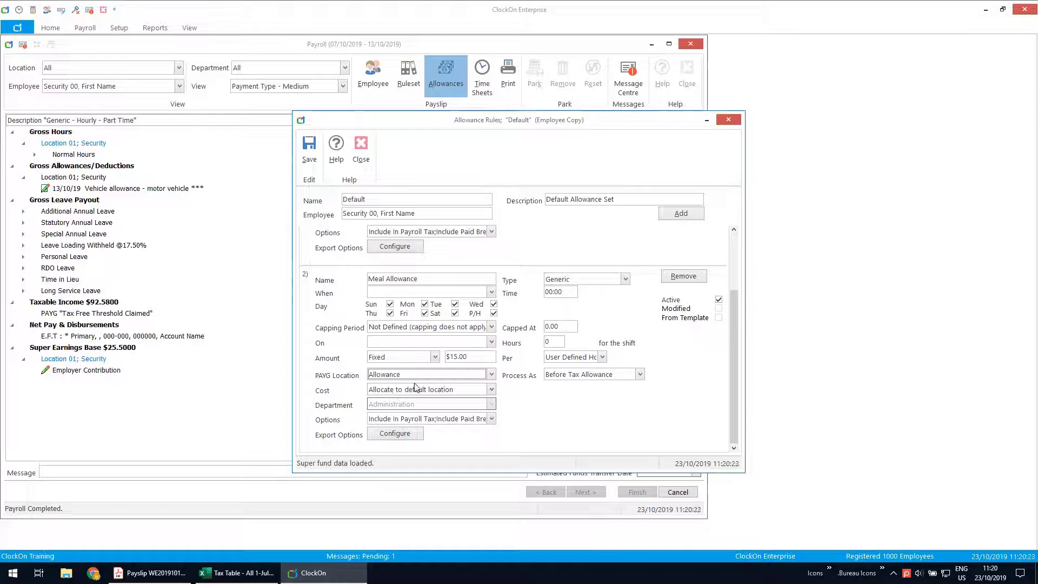
pyautogui.click(313, 150)
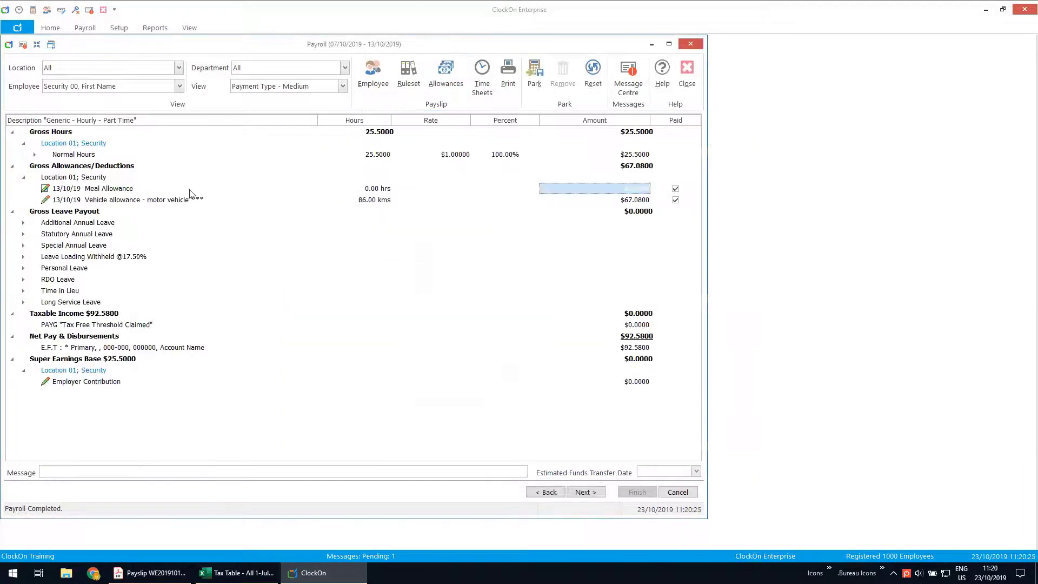
# Enter 3 hours for the 13/10/19 Meal Allowance on Security 00's payslip
pyautogui.click(378, 188)
pyautogui.click(421, 210)
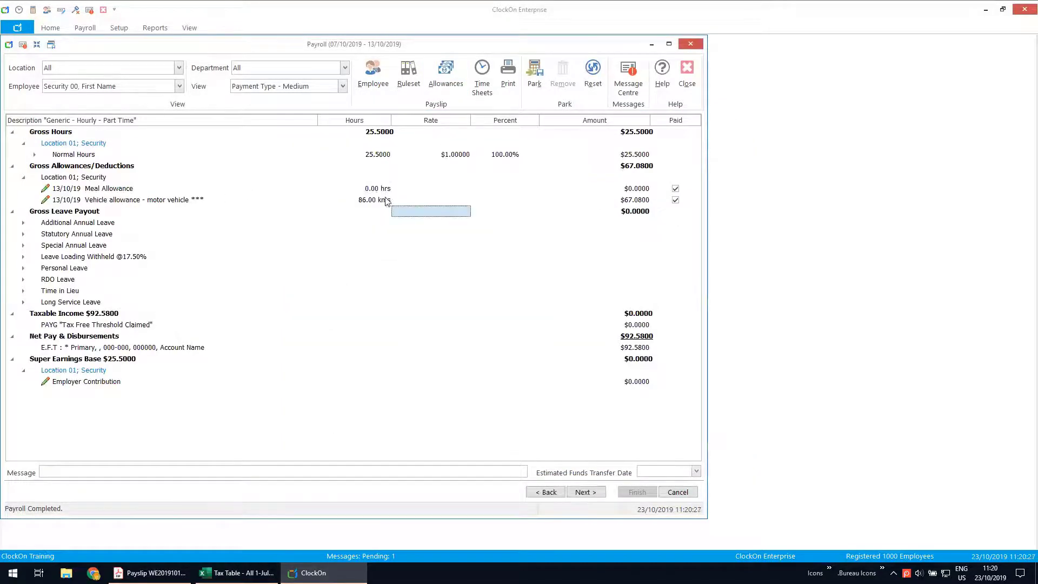
pyautogui.click(380, 190)
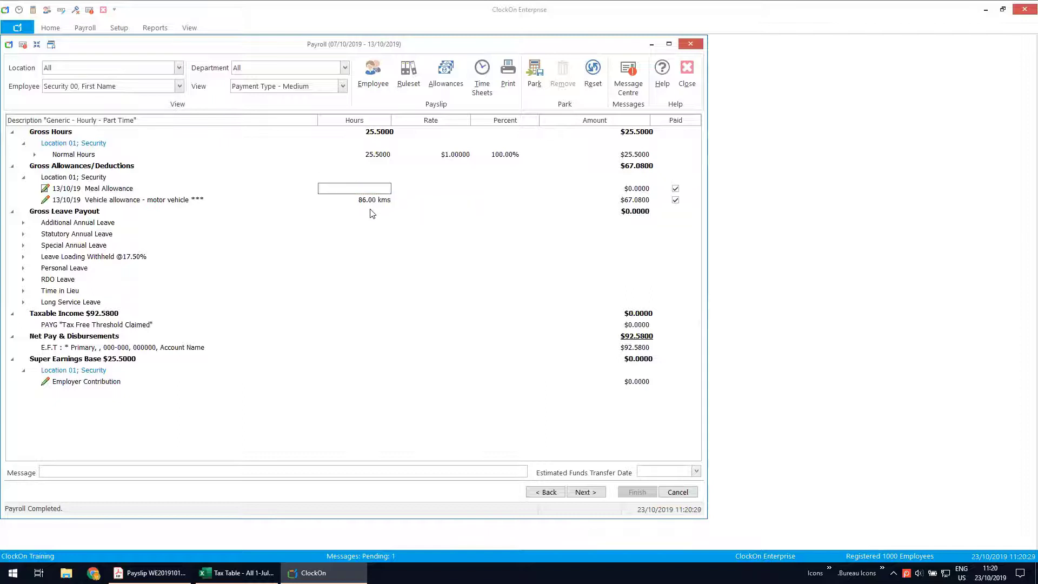
pyautogui.write('3')
pyautogui.click(494, 315)
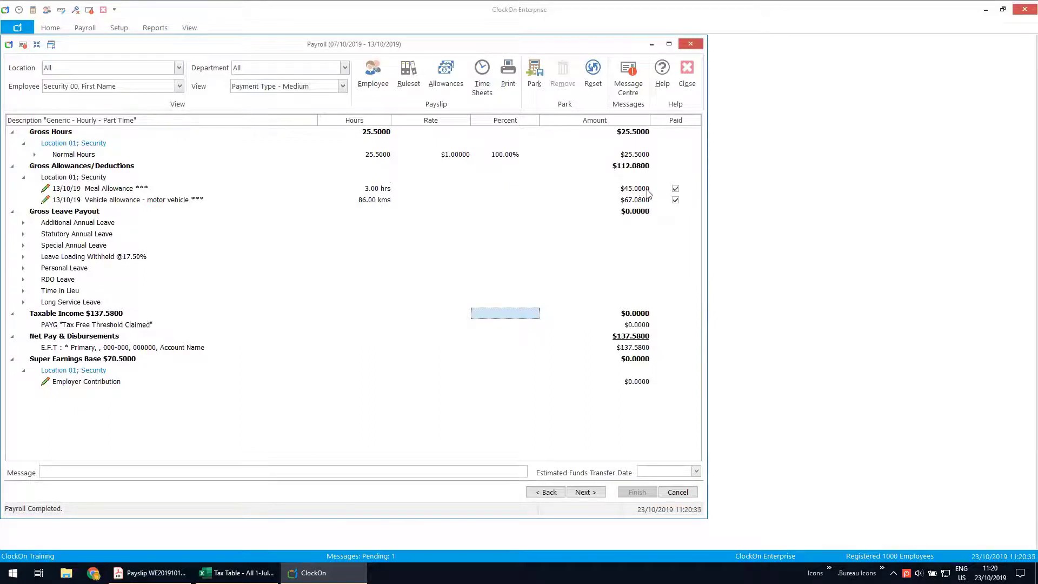
# Change the 13/10/19 Meal Allowance on Security 00's payslip to 2 hours
pyautogui.click(388, 188)
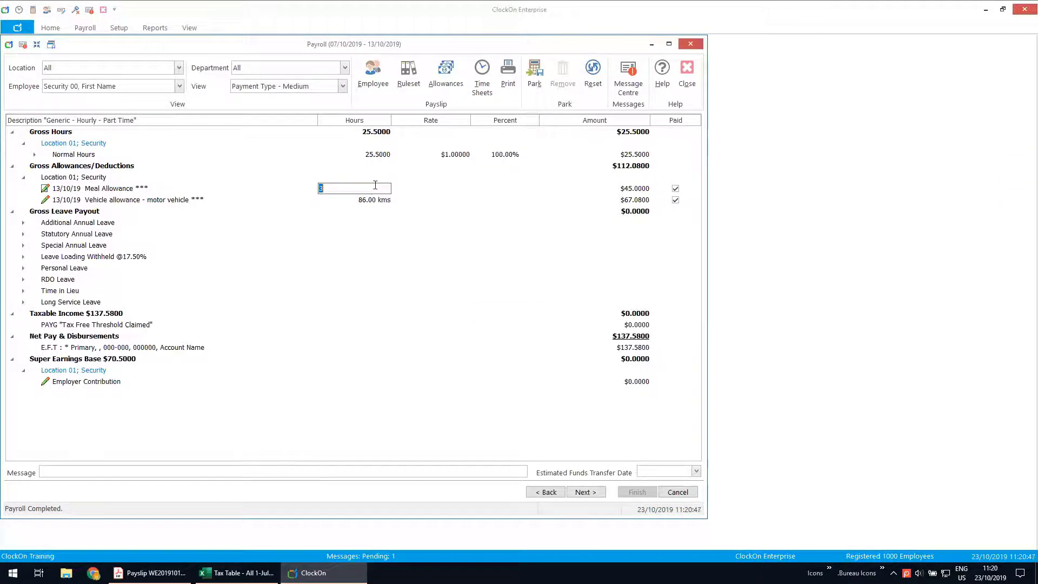
pyautogui.write('2')
pyautogui.press('Return')
# Change Security 00's Meal Allowance rule to type Day Based, paid per Worked Hour
pyautogui.click(447, 82)
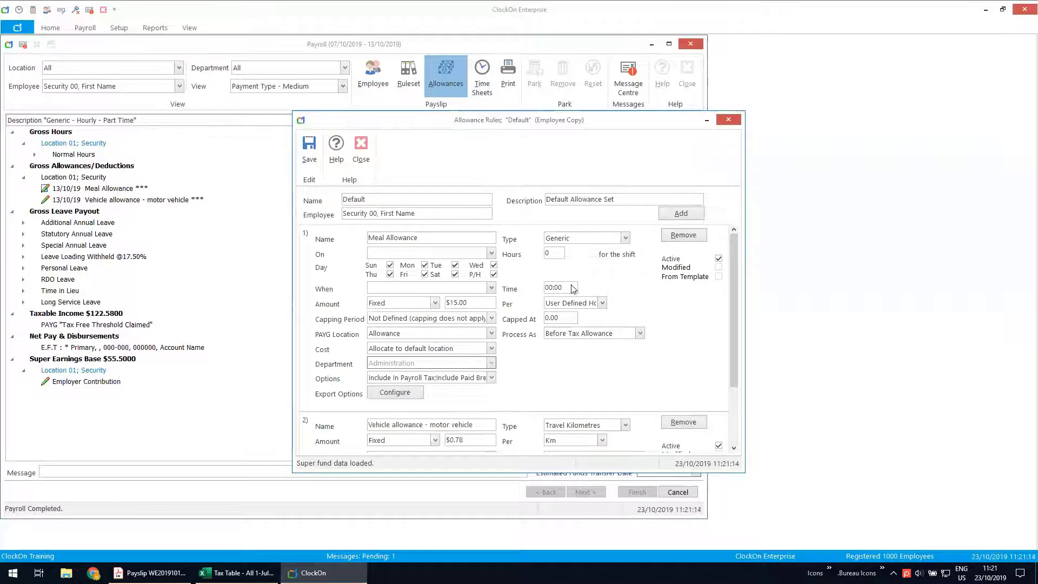
pyautogui.click(602, 303)
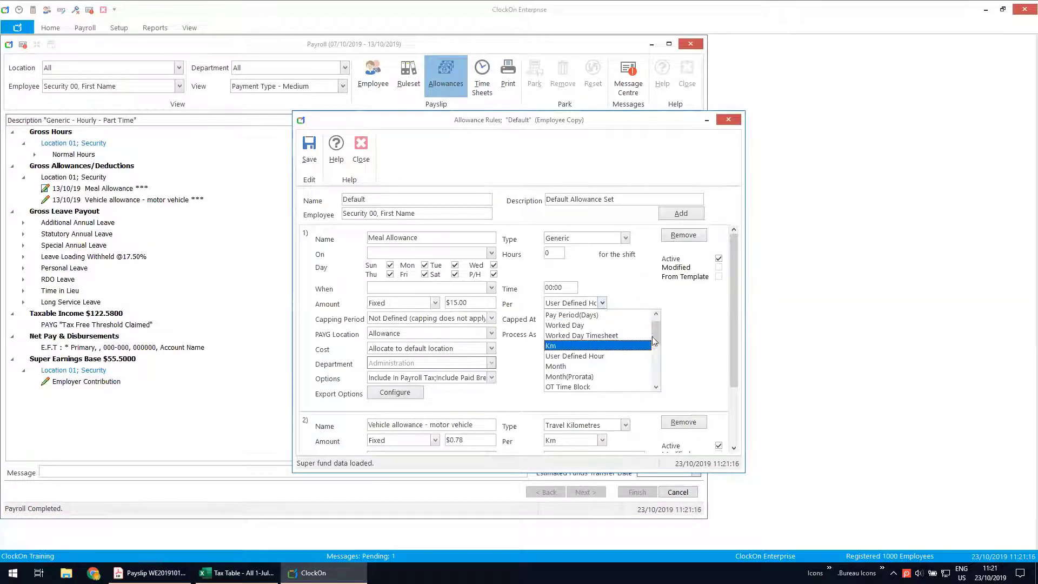
pyautogui.moveTo(654, 340); pyautogui.dragTo(657, 371)
pyautogui.click(625, 241)
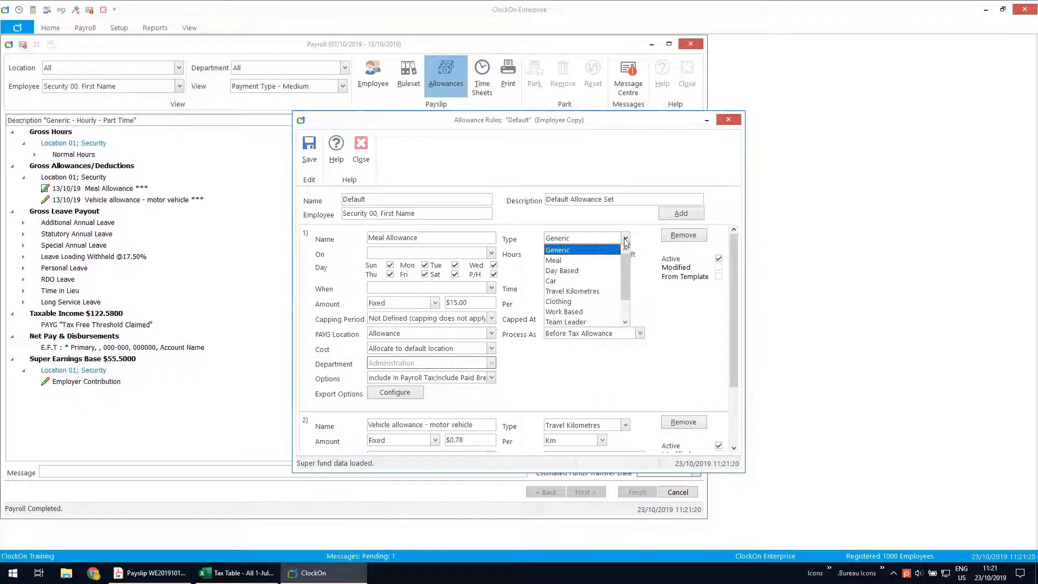
pyautogui.click(586, 270)
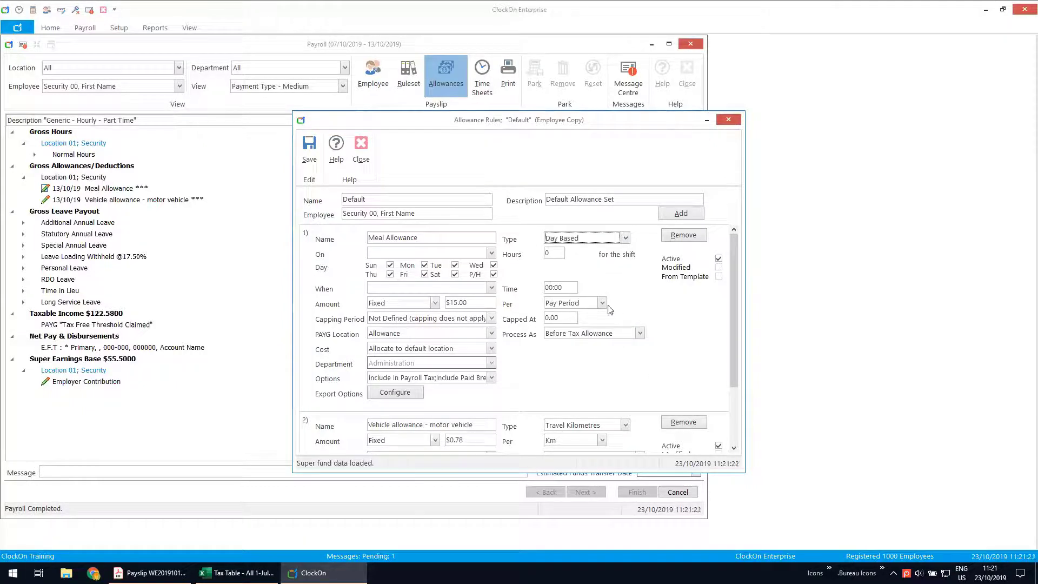
pyautogui.click(602, 303)
pyautogui.moveTo(656, 341); pyautogui.dragTo(664, 377)
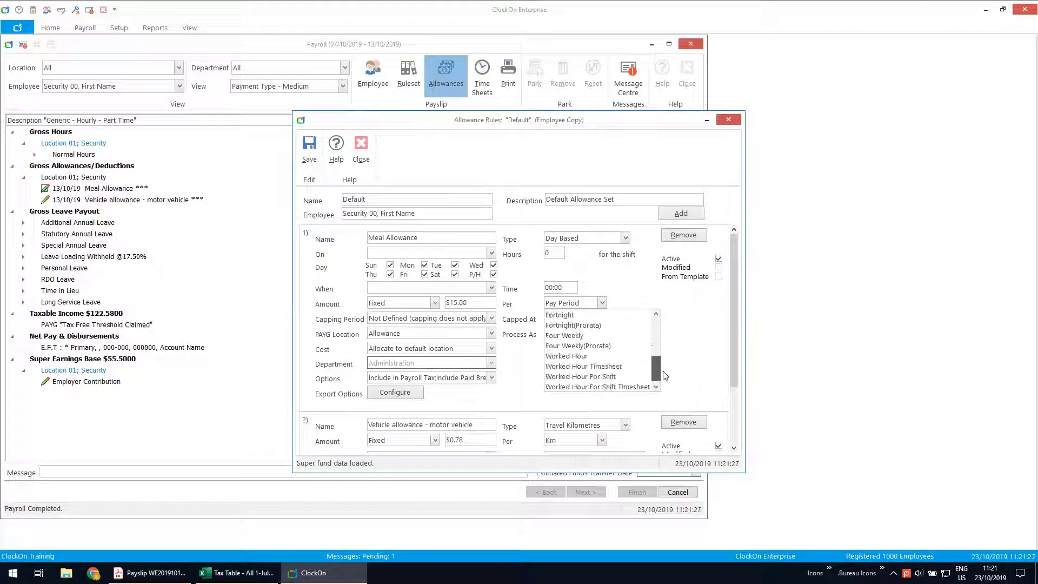
pyautogui.click(566, 356)
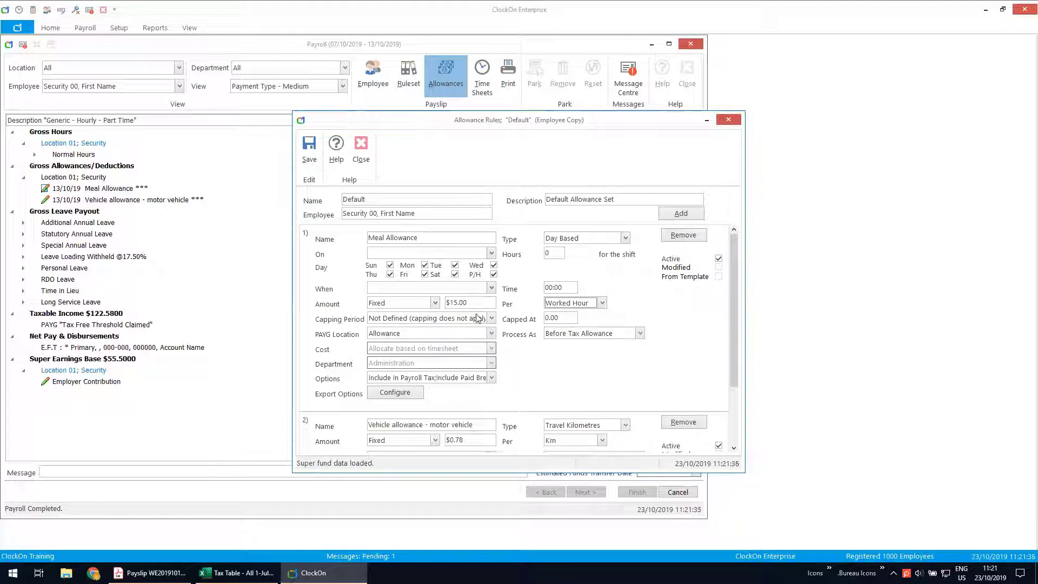
# Set the Meal Allowance rule's PAYG Location to Gross Wage or Salary and save the allowance rules
pyautogui.click(491, 333)
pyautogui.click(451, 350)
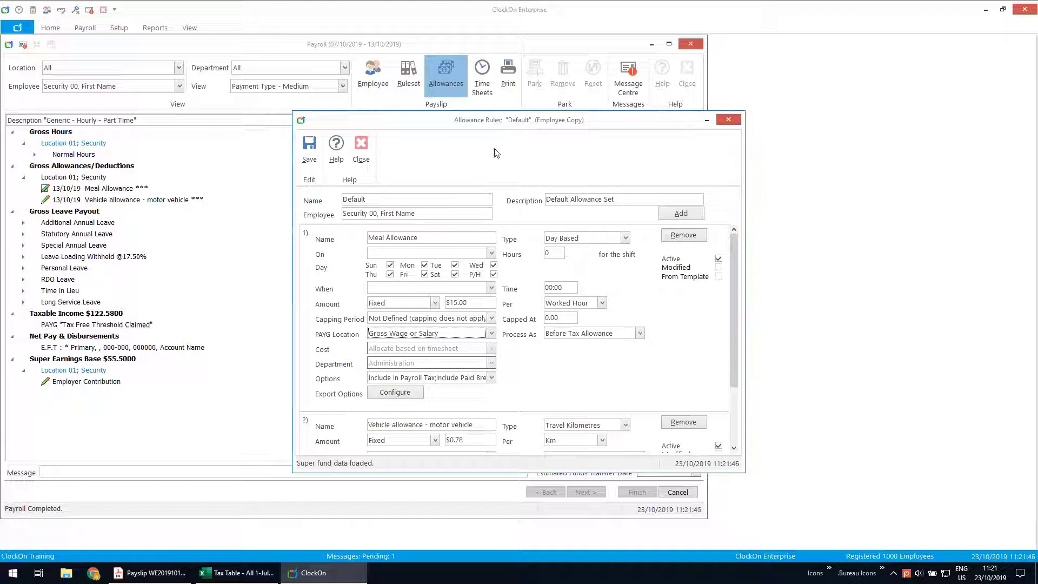
pyautogui.click(307, 154)
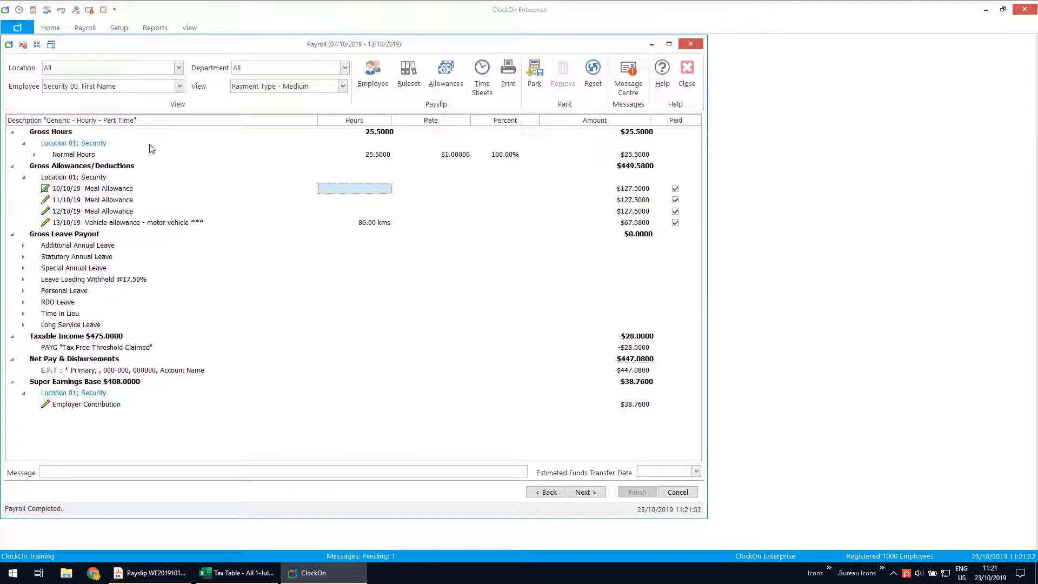
# Mark the 10/10/19 and 12/10/19 Meal Allowances as not paid on Security 00's payslip
pyautogui.click(115, 145)
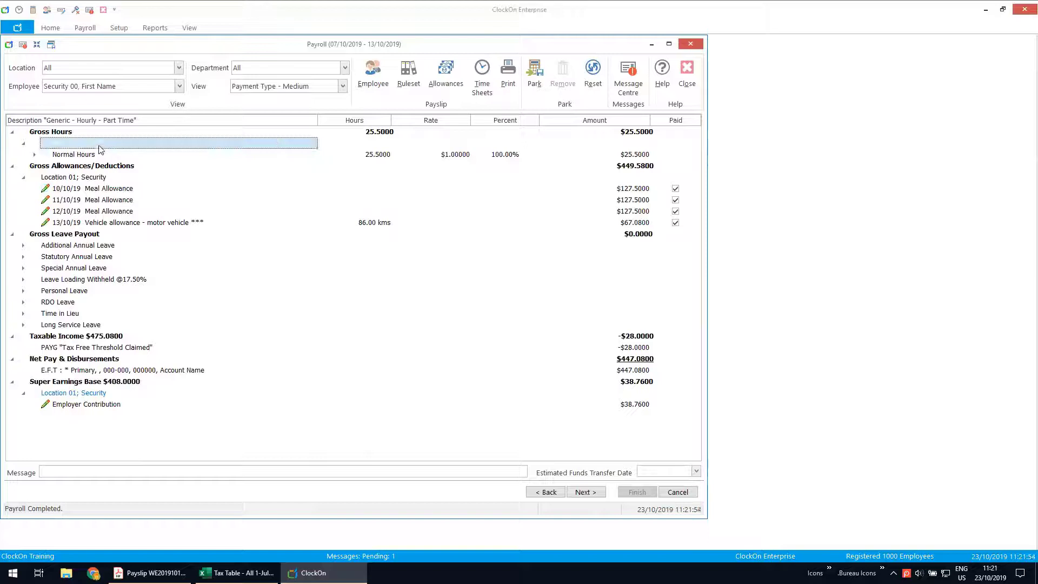
pyautogui.click(676, 190)
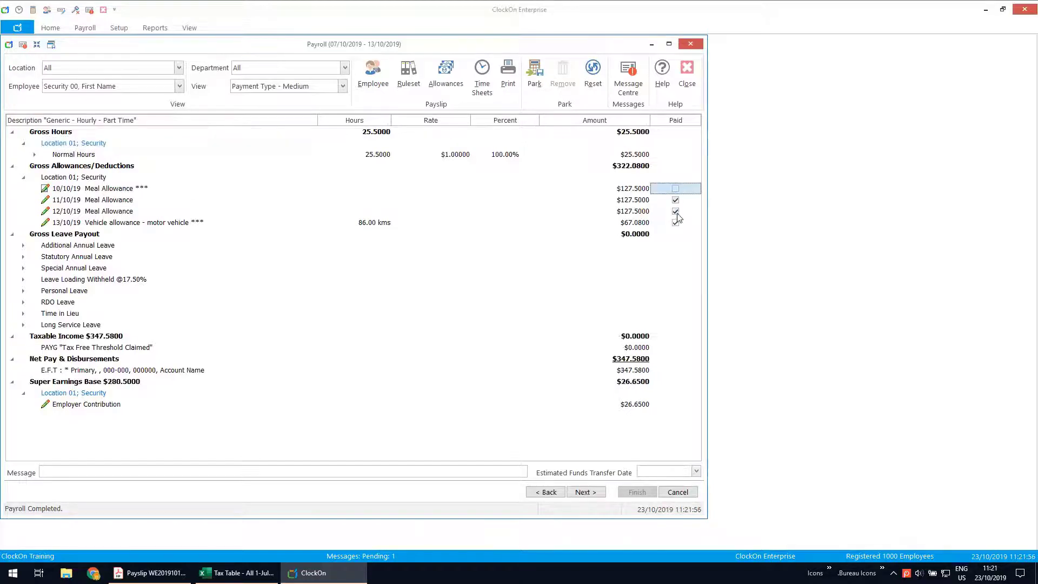
pyautogui.click(676, 211)
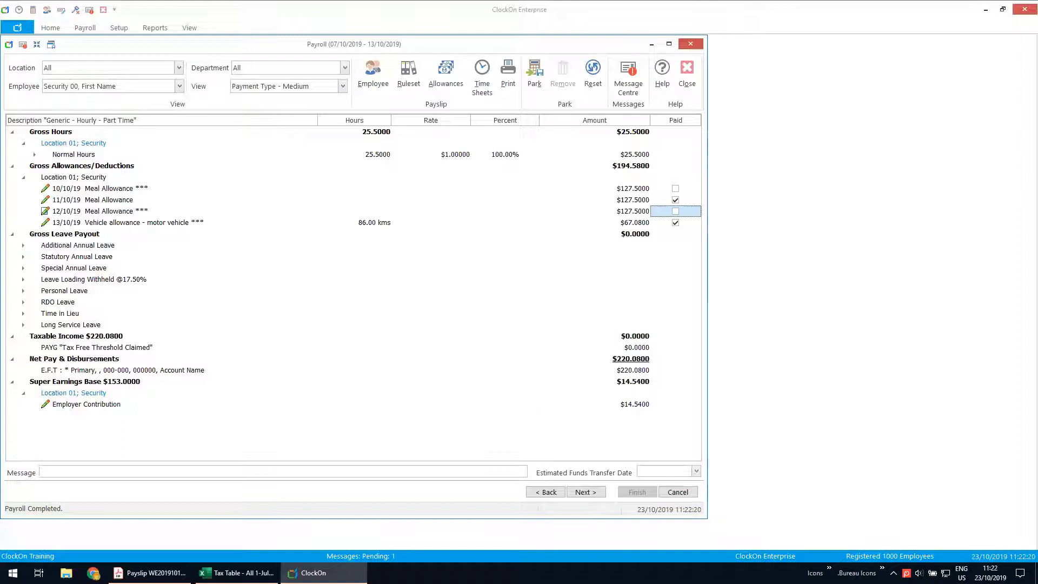
# Show Venue Manager 01's payslip and review the 13/10/19 Super Salary Sacrifice deduction
pyautogui.click(178, 86)
pyautogui.moveTo(175, 142); pyautogui.dragTo(178, 154)
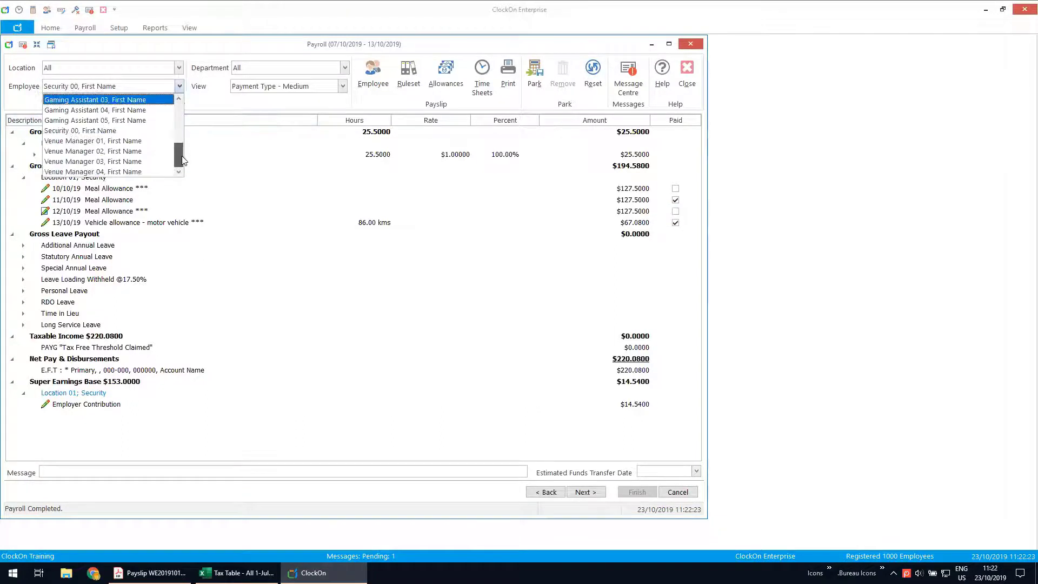
pyautogui.click(118, 145)
pyautogui.click(177, 213)
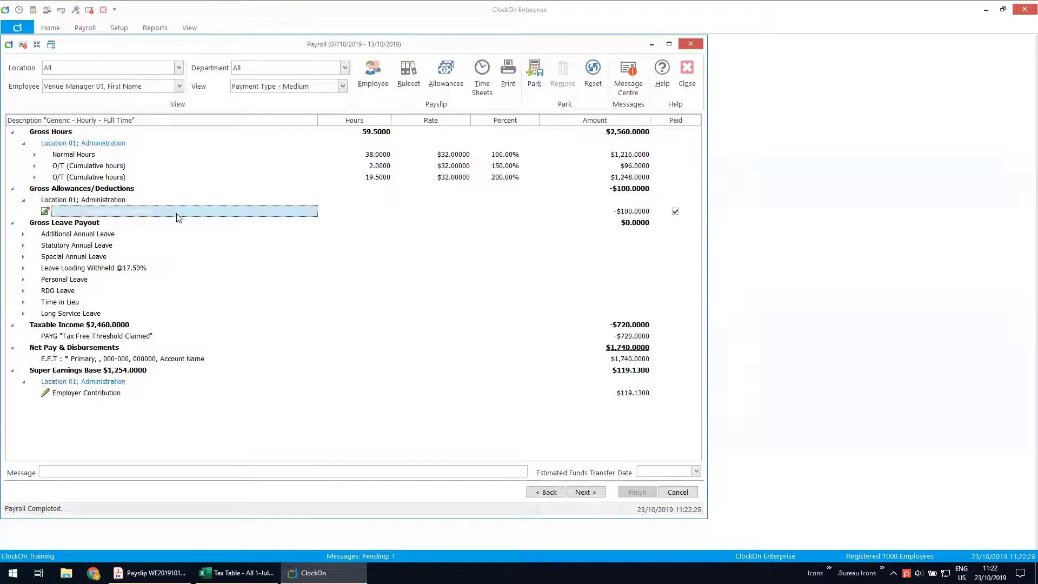
pyautogui.click(398, 214)
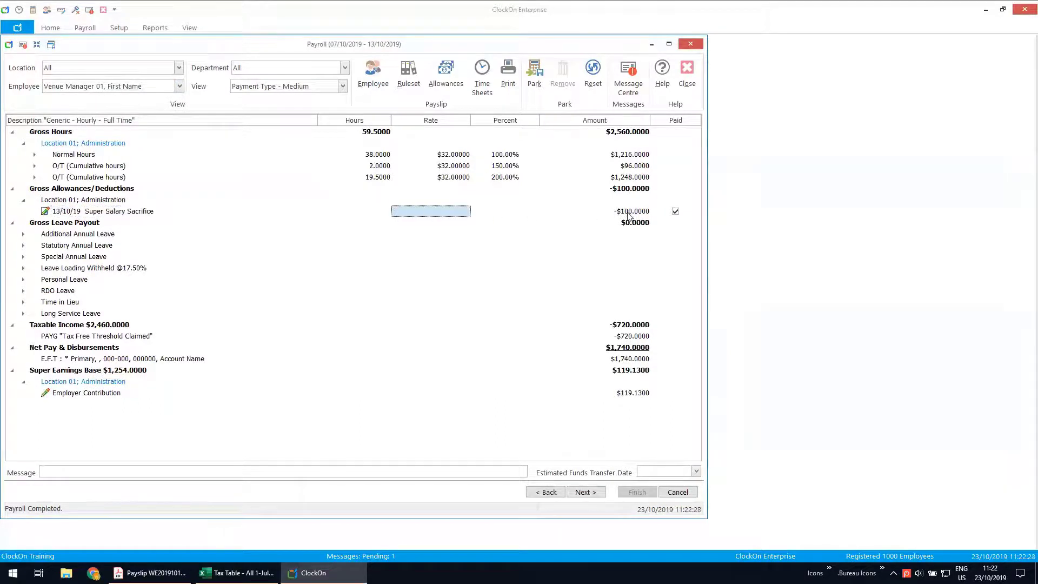
# Examine the Type options of Venue Manager 01's Super Salary Sacrifice rule without changing it
pyautogui.click(448, 73)
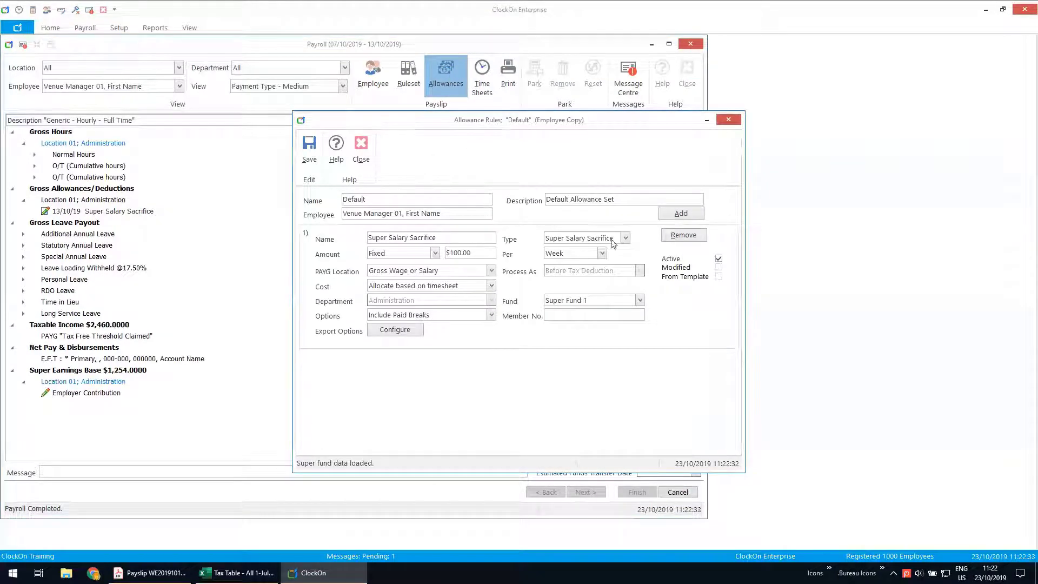
pyautogui.click(625, 239)
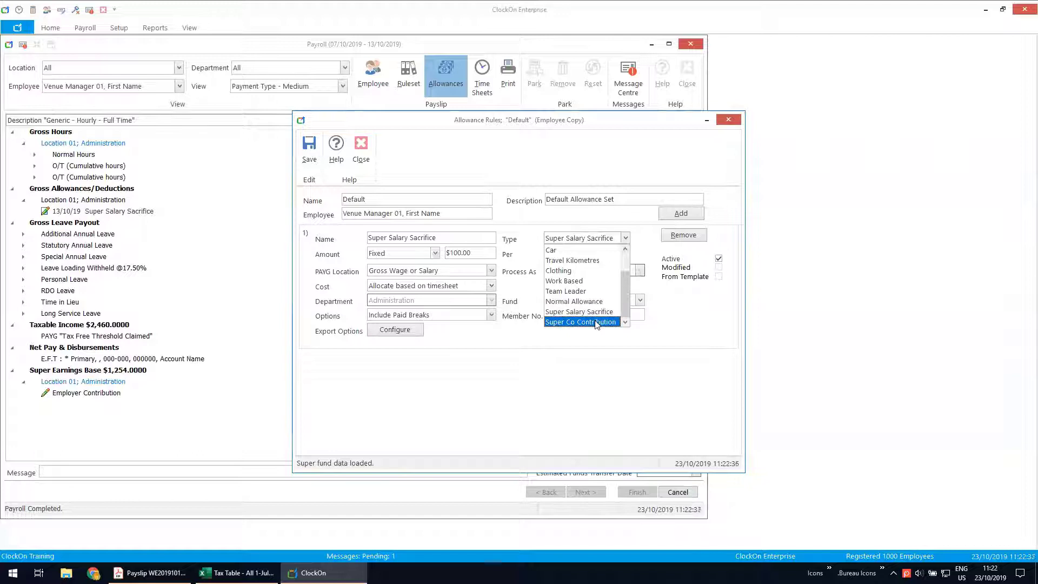
pyautogui.click(593, 360)
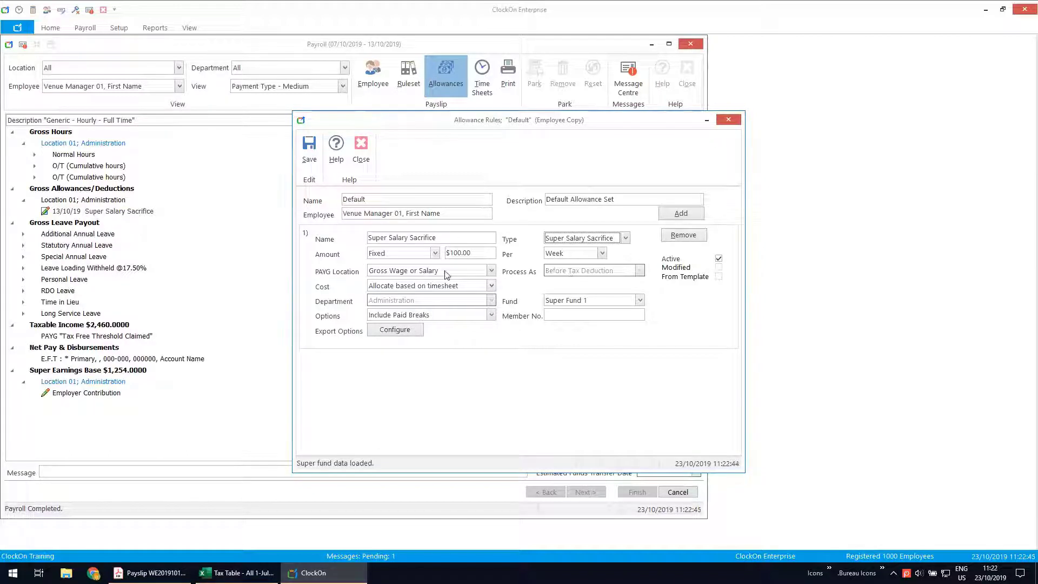
# Enable Deduct From Super Earnings Base for Venue Manager 01's Super Salary Sacrifice rule and save the allowance rules
pyautogui.click(491, 310)
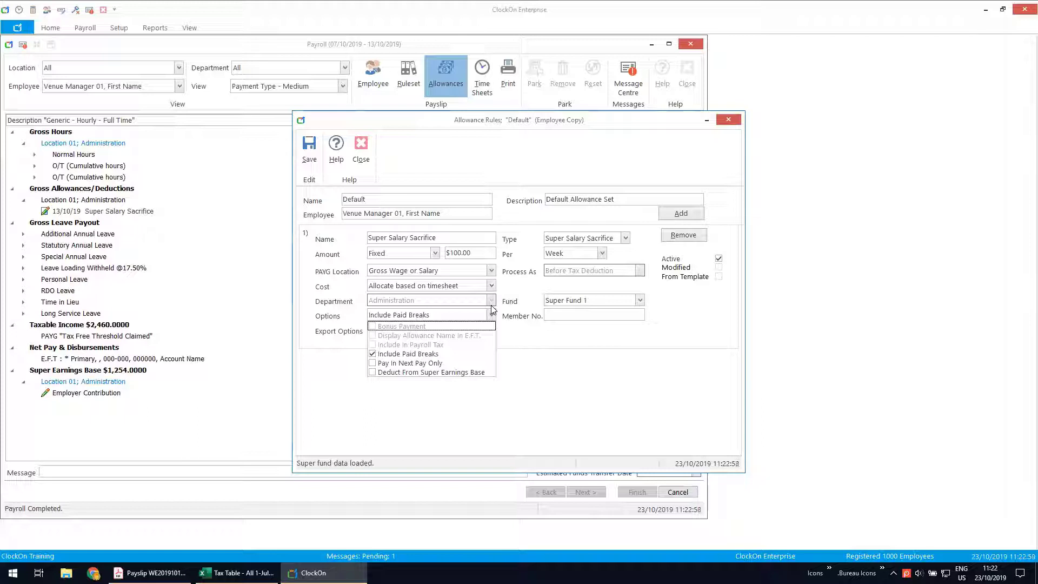
pyautogui.click(459, 120)
pyautogui.moveTo(458, 120); pyautogui.dragTo(508, 231)
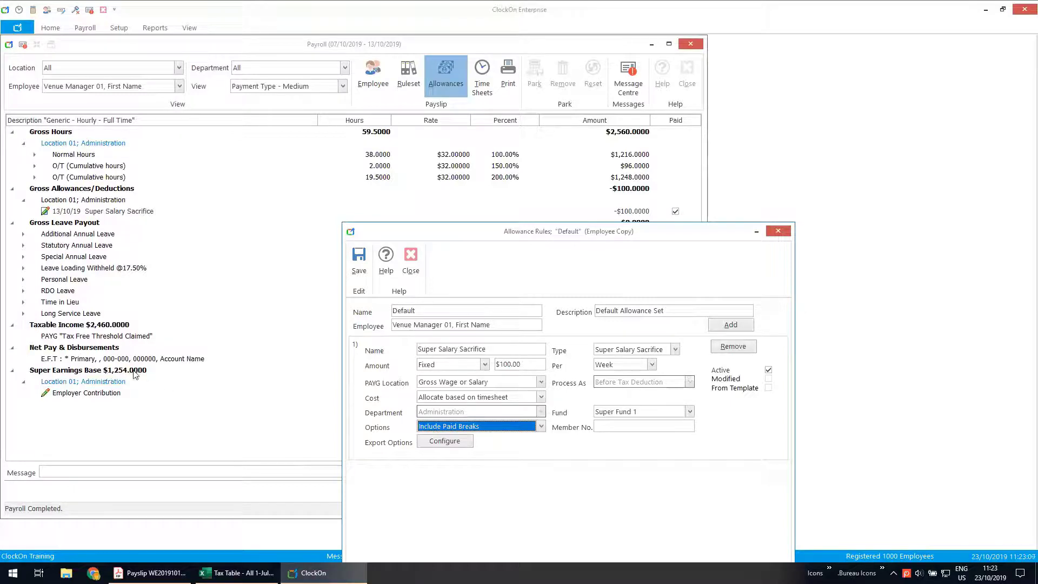
pyautogui.click(541, 426)
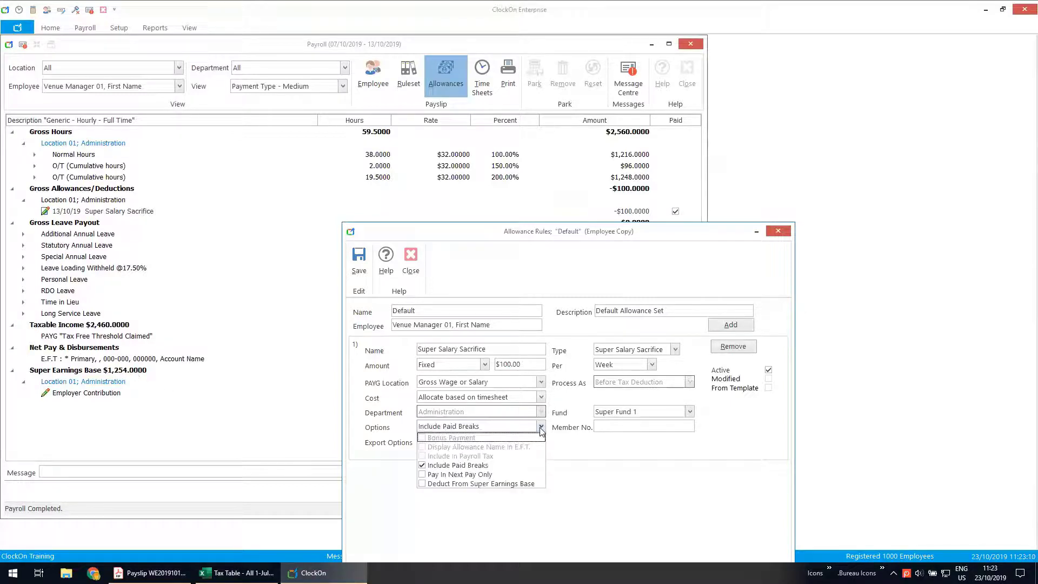
pyautogui.click(438, 485)
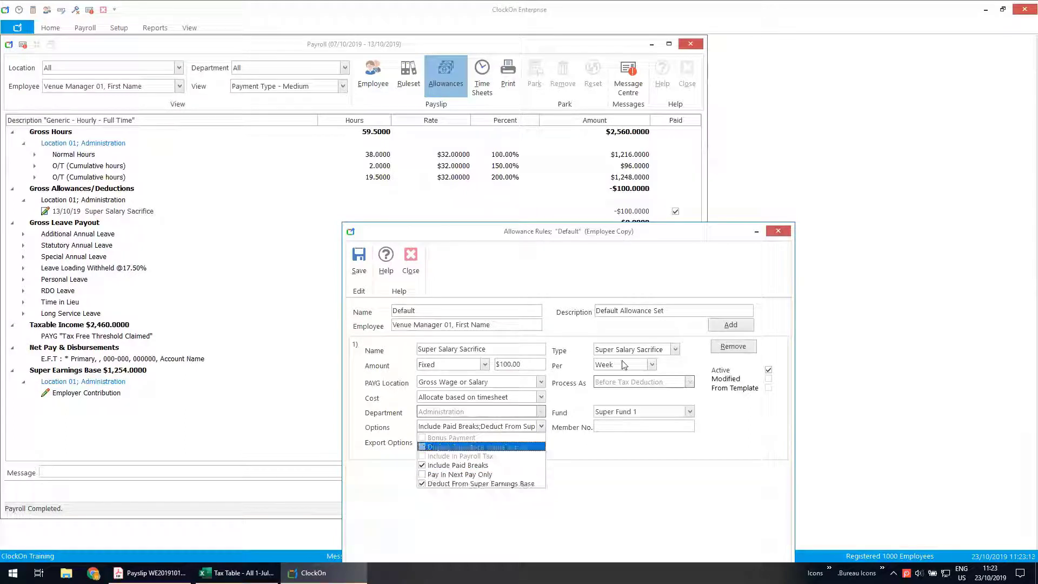
pyautogui.click(359, 263)
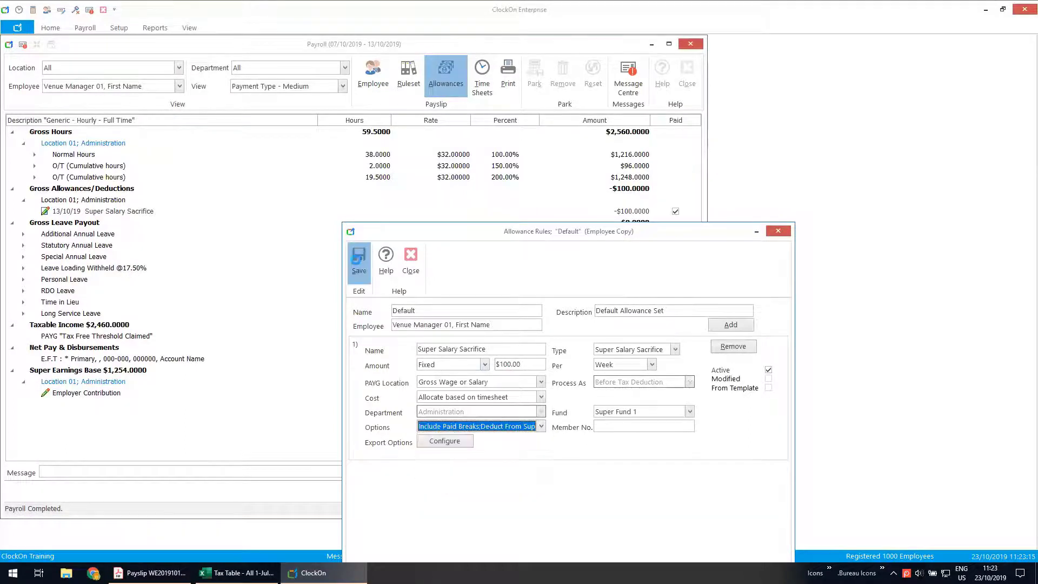
# Review the Super Earnings Base and the 13/10/19 Super Salary Sacrifice amount on Venue Manager 01's payslip
pyautogui.click(130, 371)
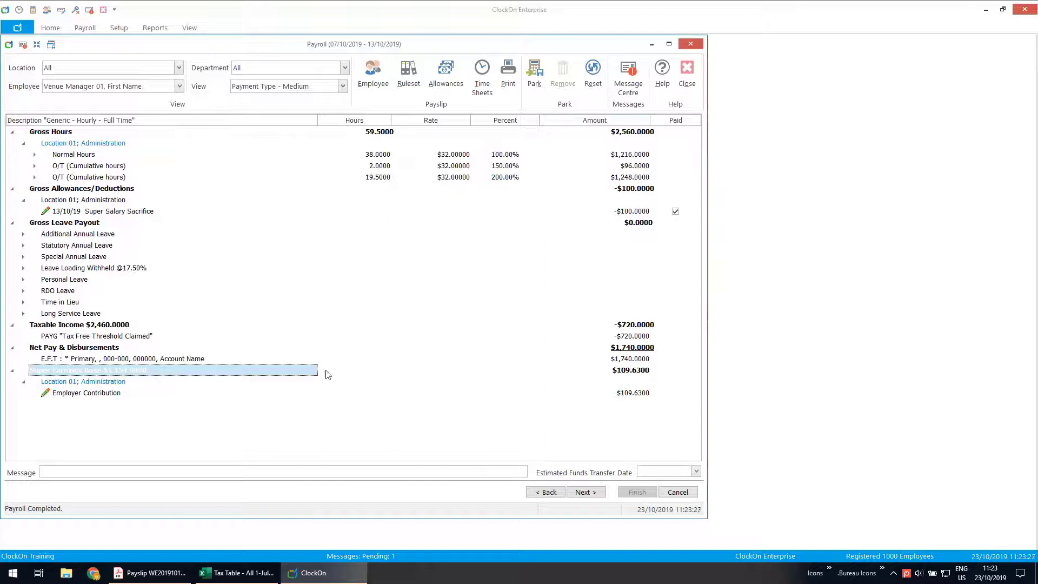
pyautogui.click(637, 212)
pyautogui.click(637, 212)
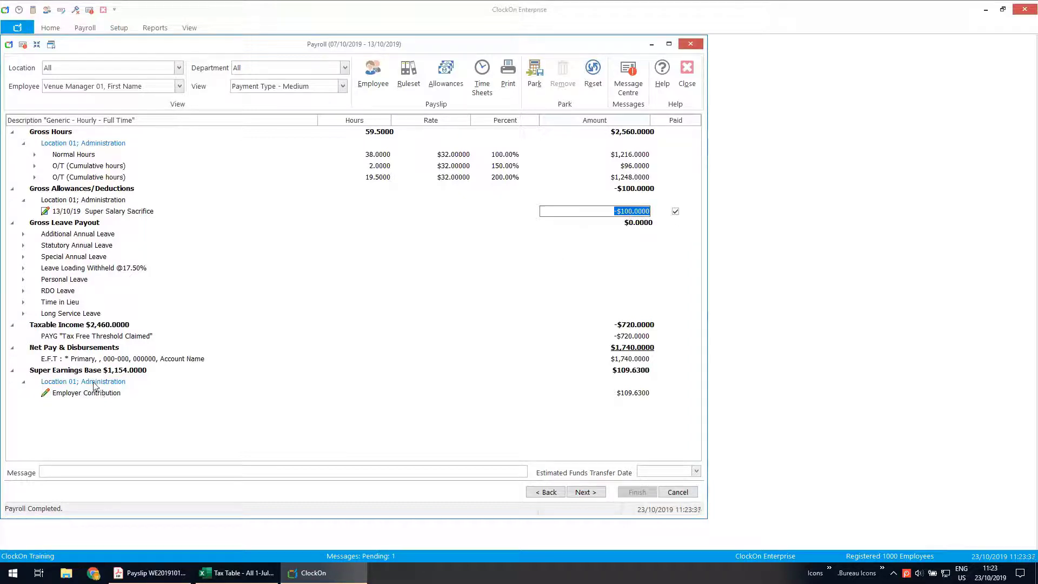
# Look through the Venue Manager payslips and show Venue Manager 03's payslip
pyautogui.click(179, 86)
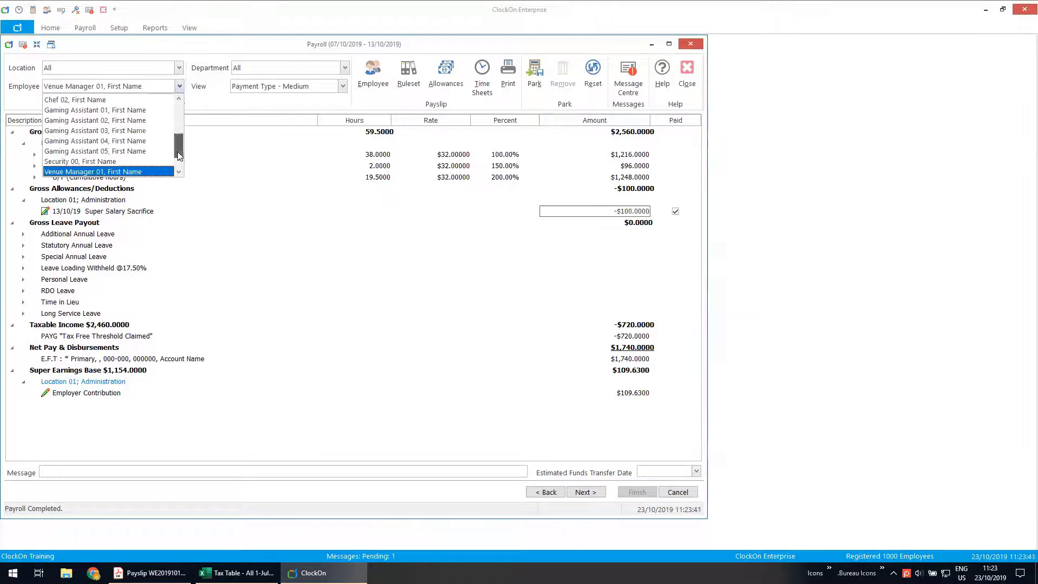
pyautogui.moveTo(177, 151); pyautogui.dragTo(179, 162)
pyautogui.click(53, 152)
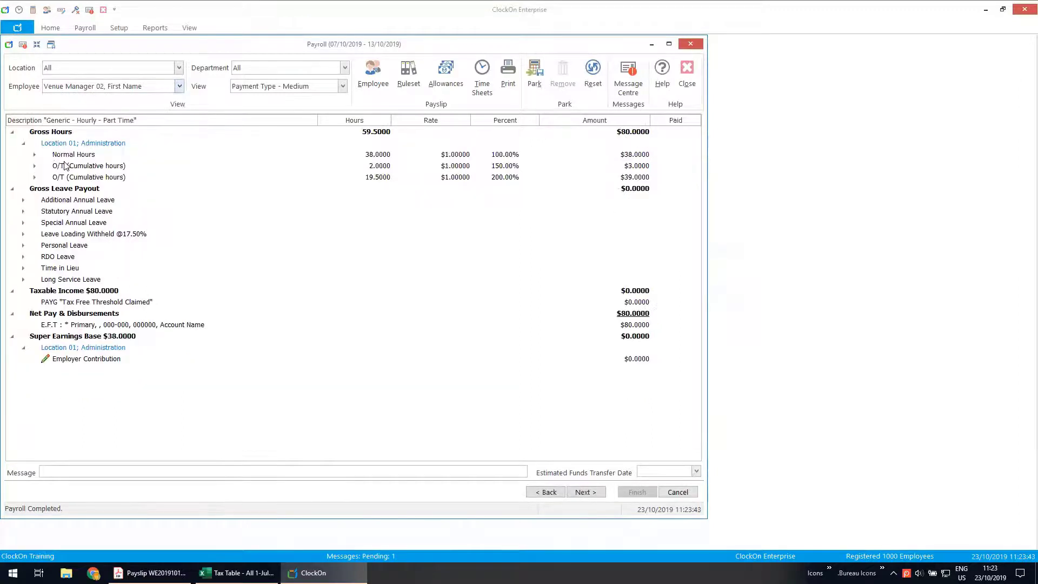
pyautogui.click(179, 87)
pyautogui.scroll(-2, 180, 167)
pyautogui.click(140, 172)
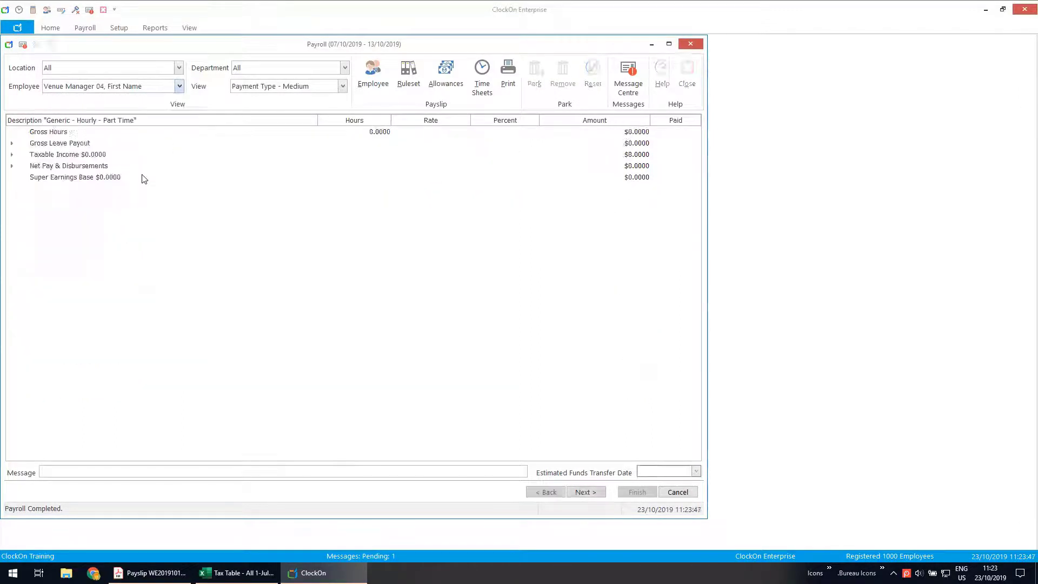
pyautogui.click(179, 87)
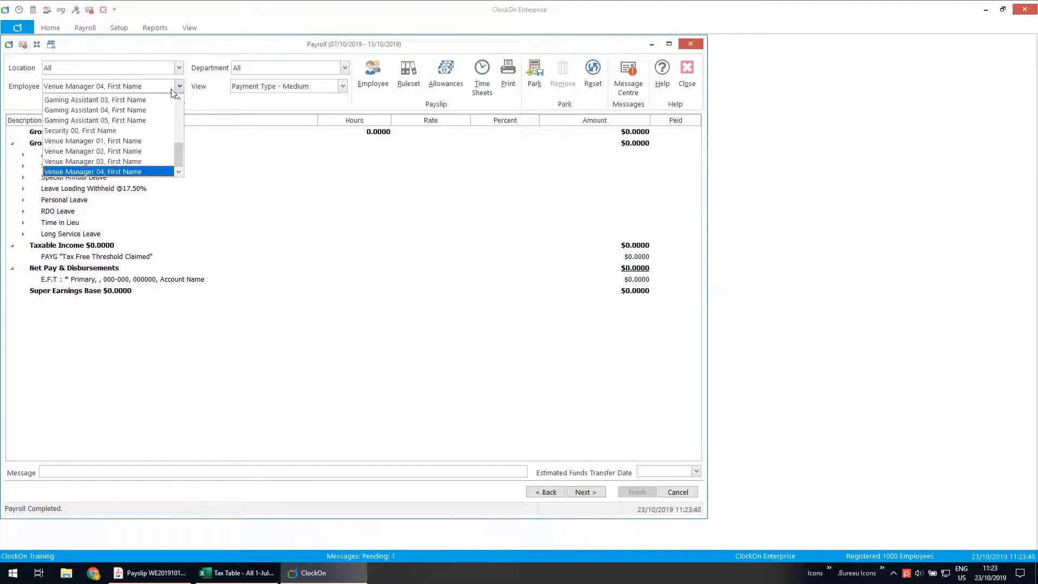
pyautogui.click(127, 167)
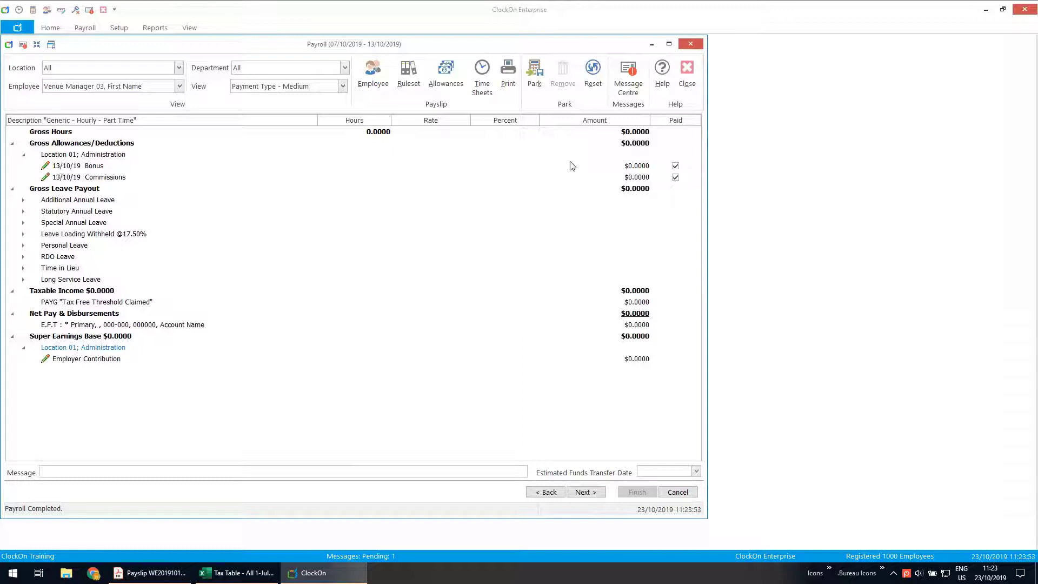
# Set the 13/10/19 Commissions to $600 and the 13/10/19 Bonus to $300 on Venue Manager 03's payslip
pyautogui.click(638, 181)
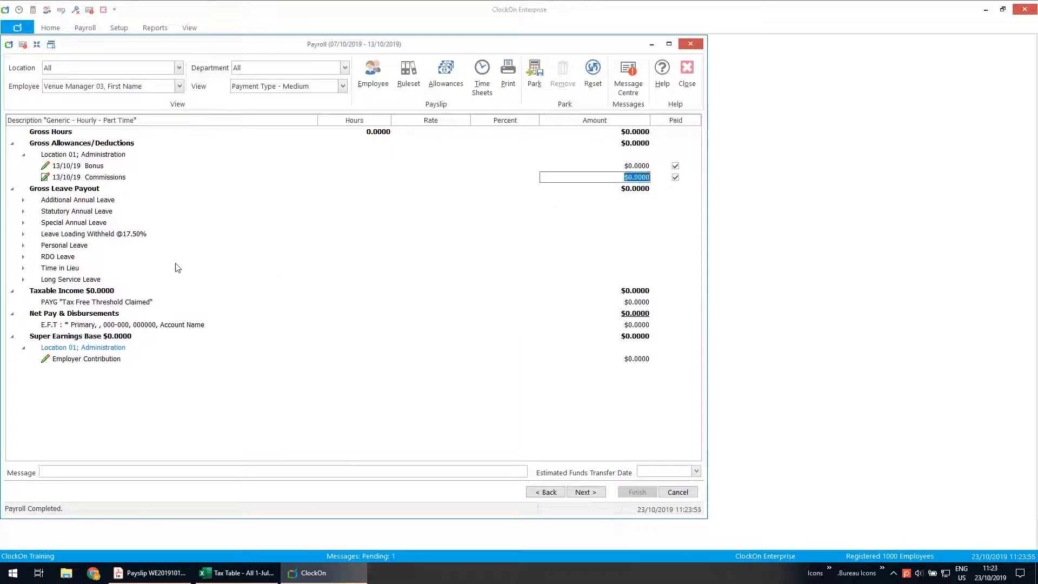
pyautogui.write('600')
pyautogui.press('Return')
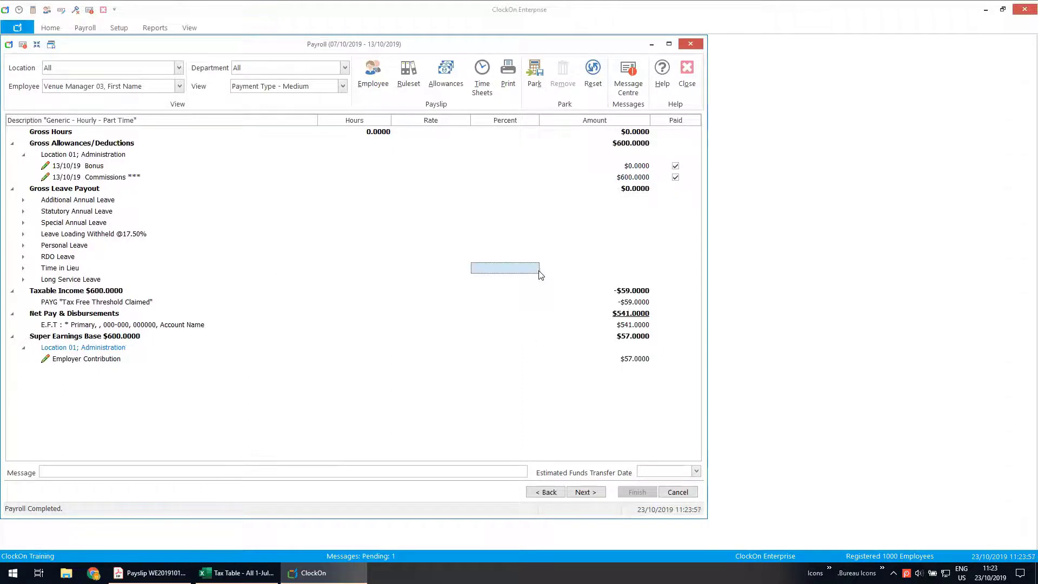
pyautogui.click(639, 165)
pyautogui.write('300')
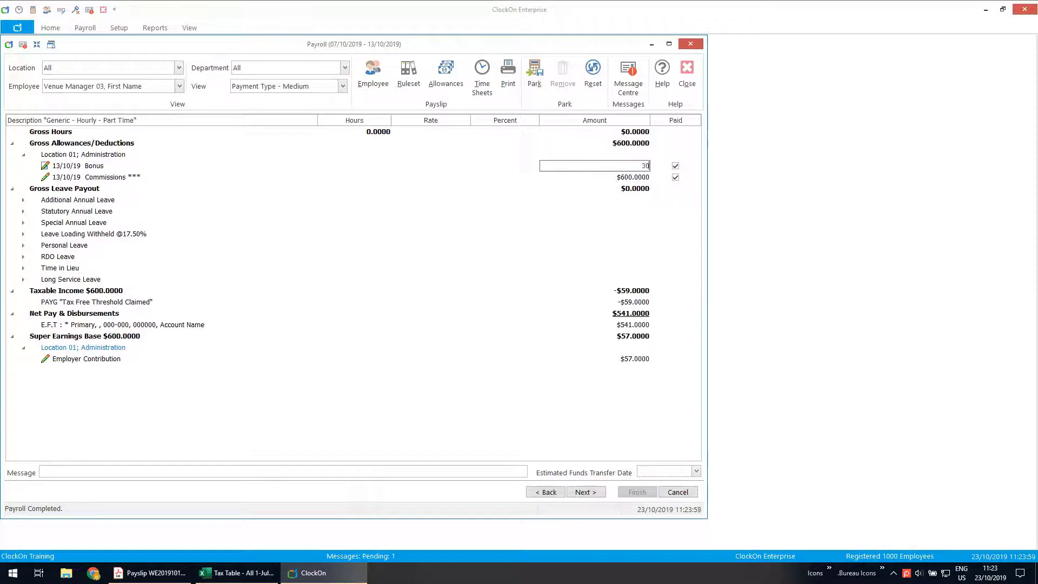
pyautogui.press('Return')
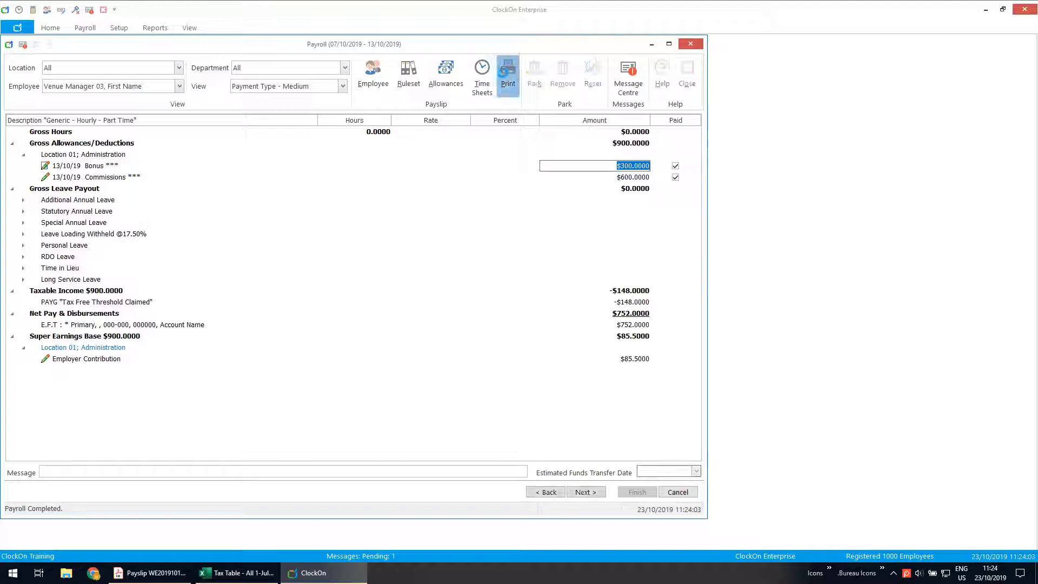
# Review the print preview of Venue Manager 03's pay advice and close it
pyautogui.click(503, 79)
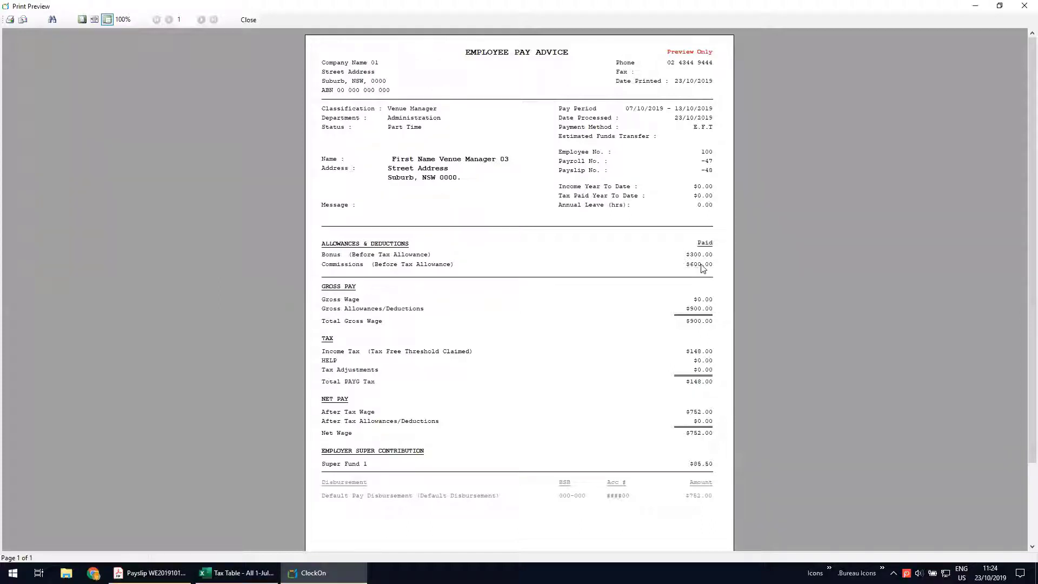
pyautogui.click(248, 20)
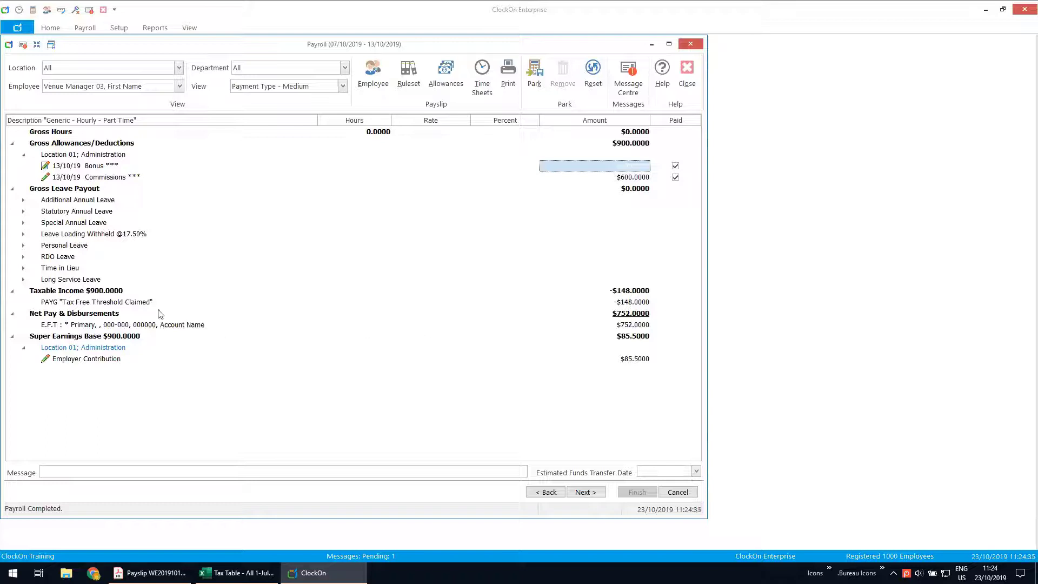
# Process the payroll for 07/10/2019 to 13/10/2019 and finish the payroll run
pyautogui.click(593, 493)
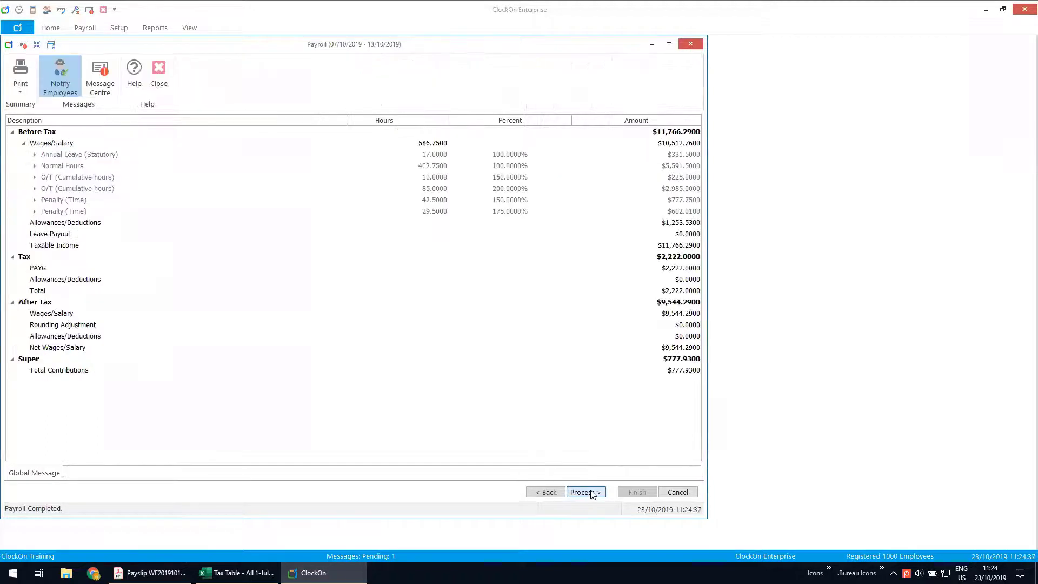
pyautogui.click(592, 493)
pyautogui.click(499, 312)
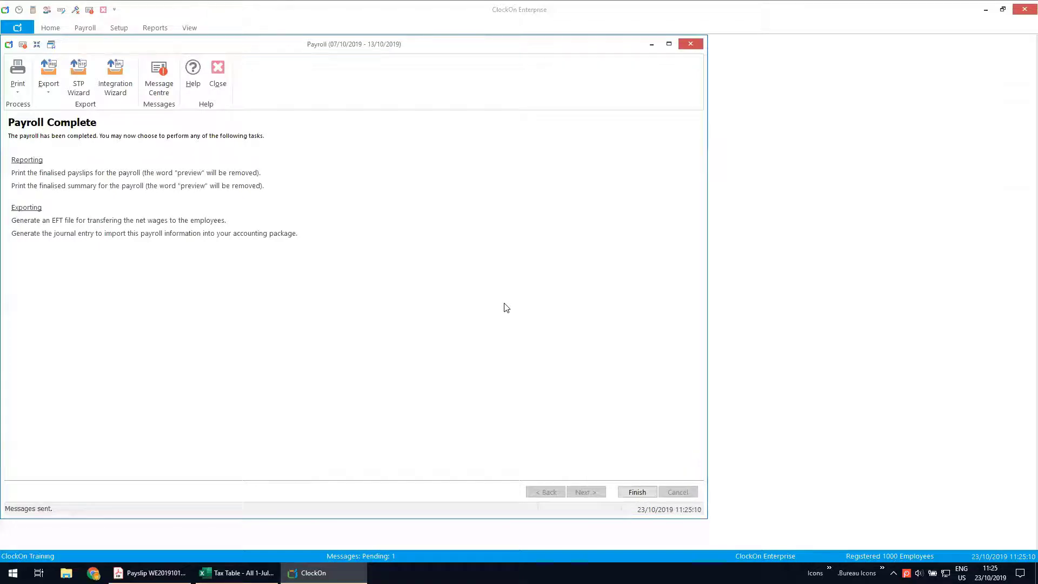
pyautogui.click(643, 491)
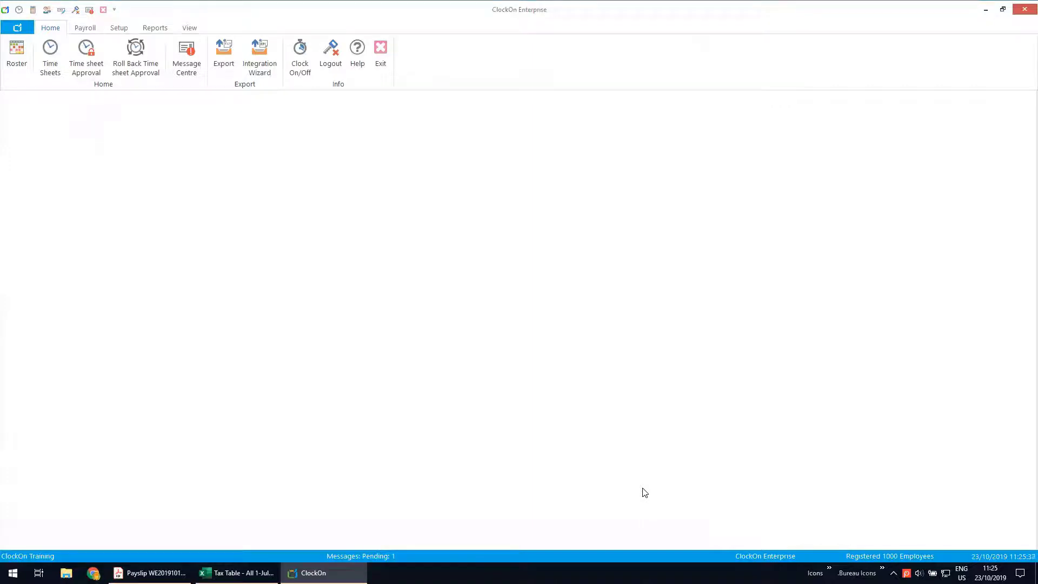
# Duplicate the Full Time - Bar Staff allowance template as V2 and open the copy's rules
pyautogui.click(117, 30)
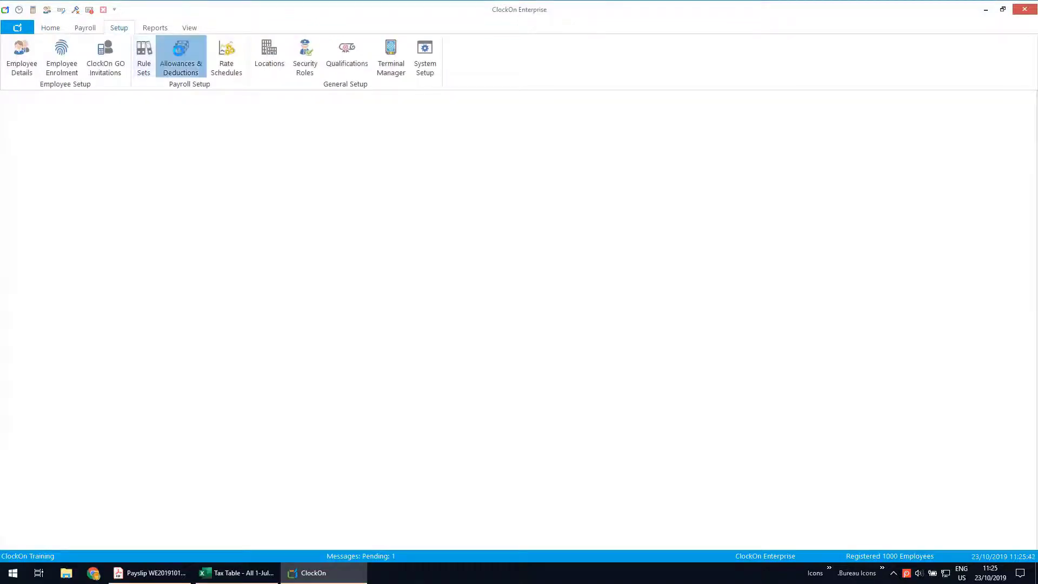
pyautogui.click(180, 54)
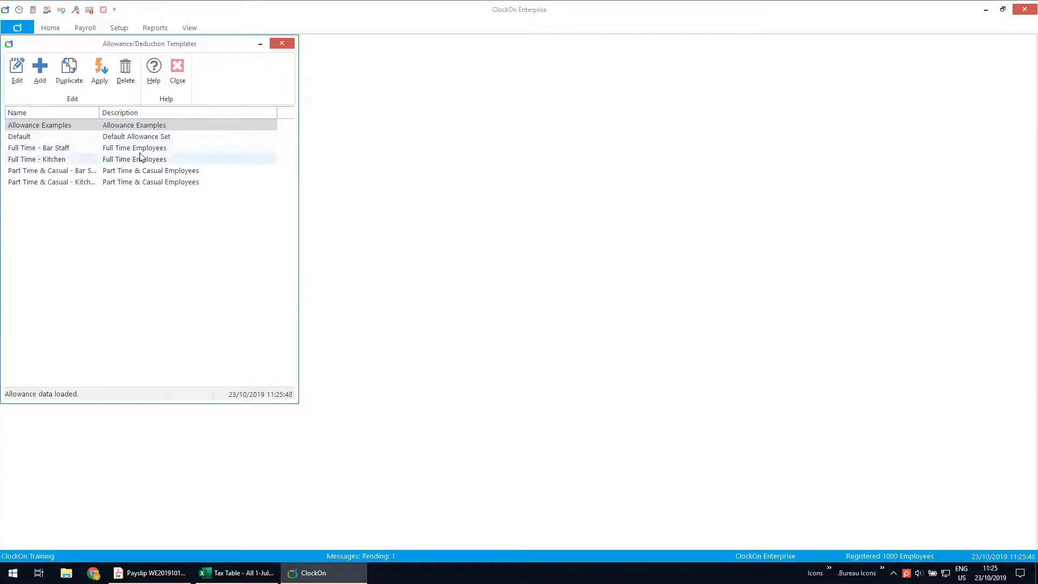
pyautogui.click(58, 148)
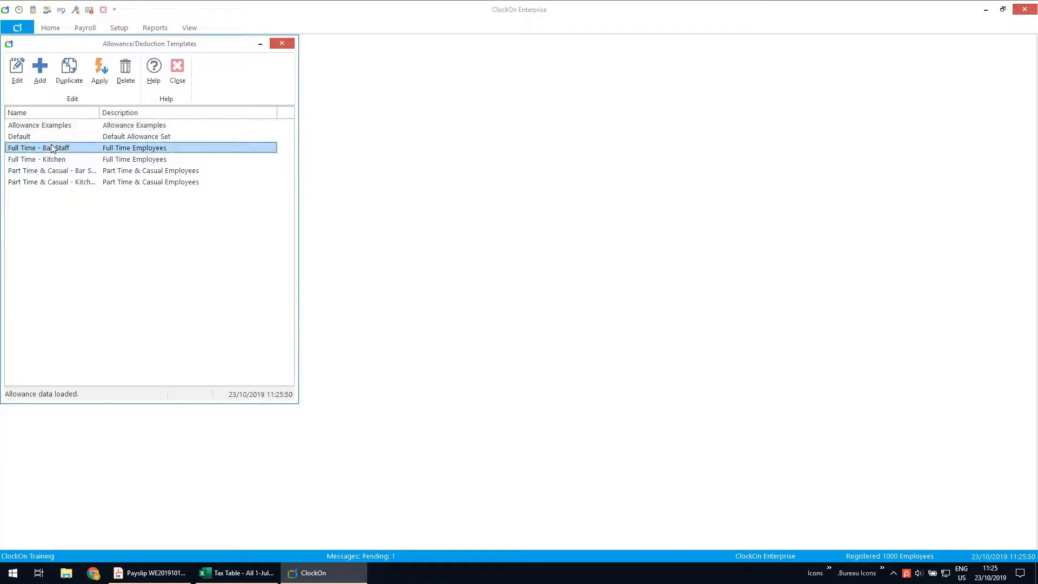
pyautogui.click(60, 68)
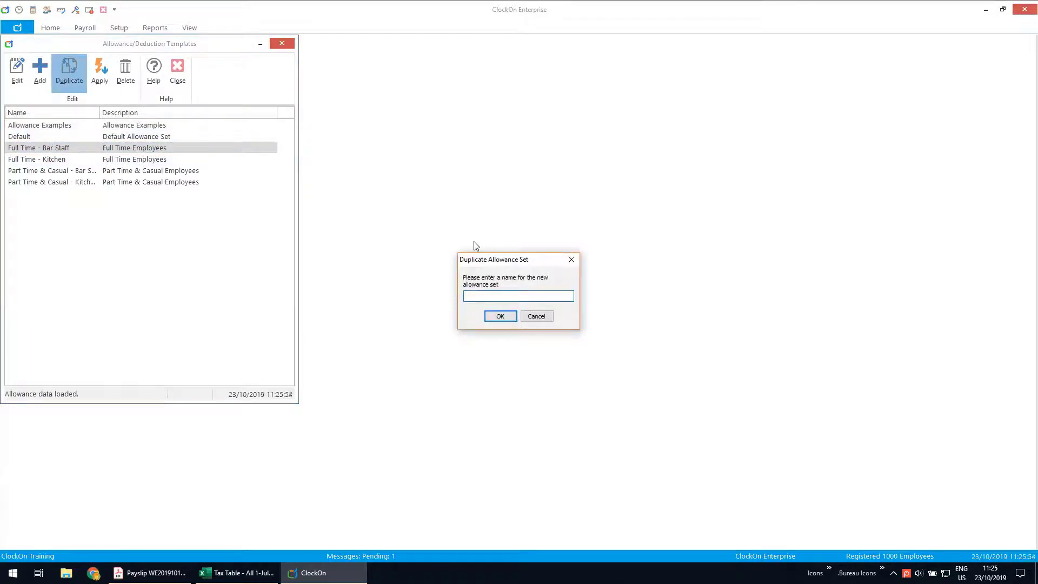
pyautogui.write('V2')
pyautogui.click(501, 318)
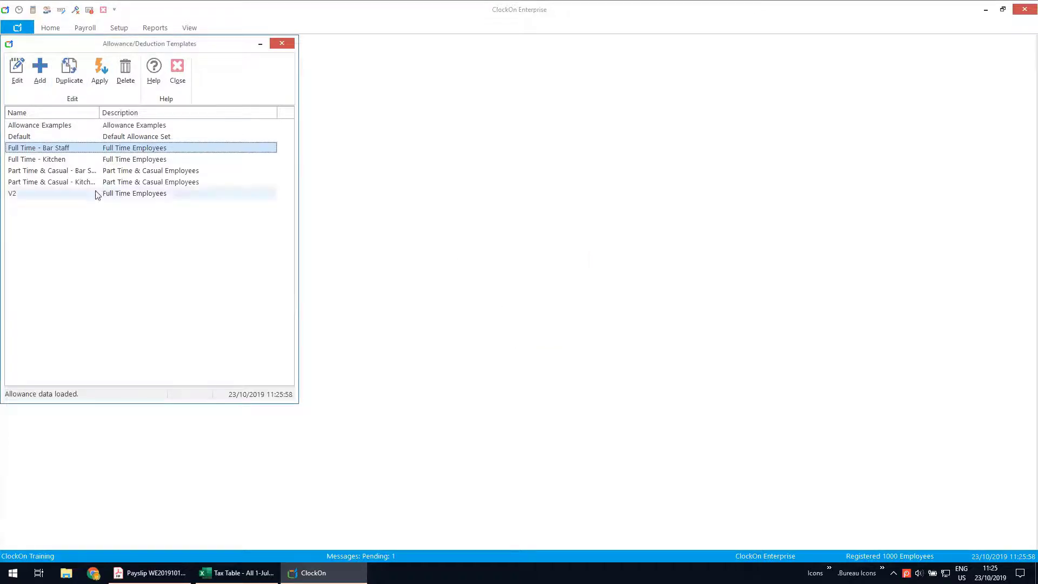
pyautogui.doubleClick(94, 190)
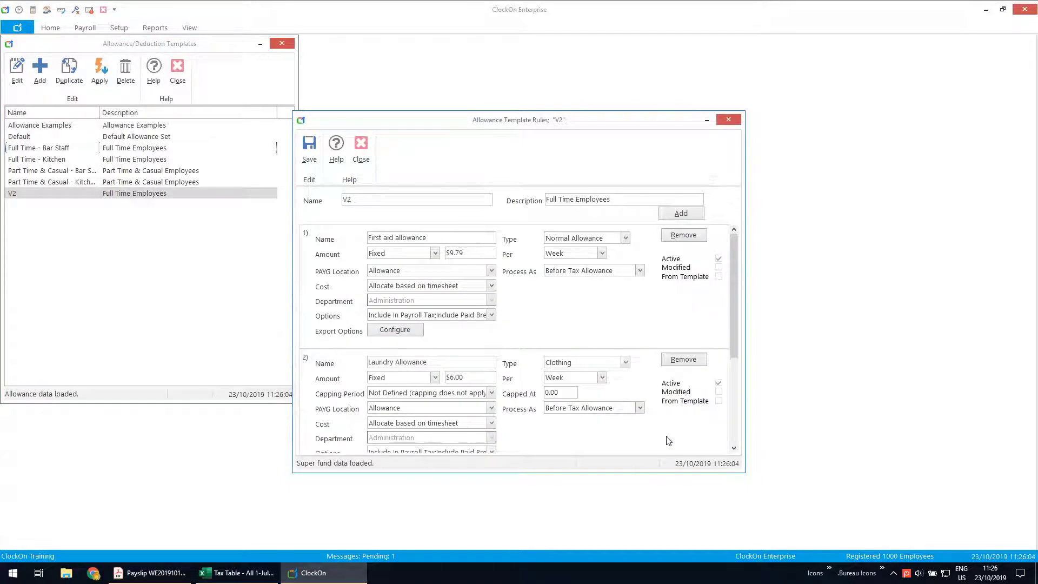
# Check the employee list for applying the V2 allowance template, and close the allowance and deduction template windows
pyautogui.click(361, 147)
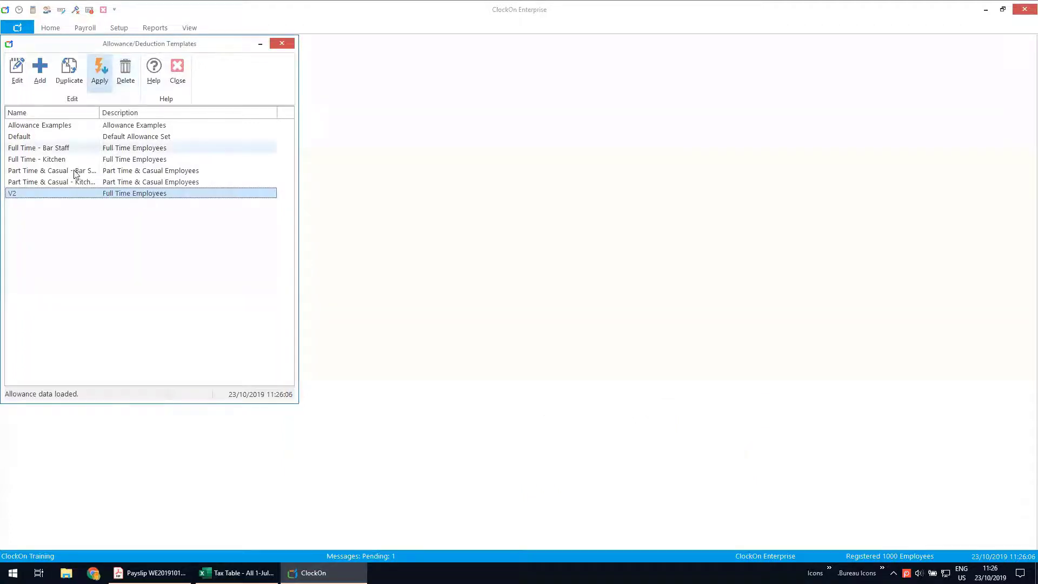
pyautogui.click(96, 71)
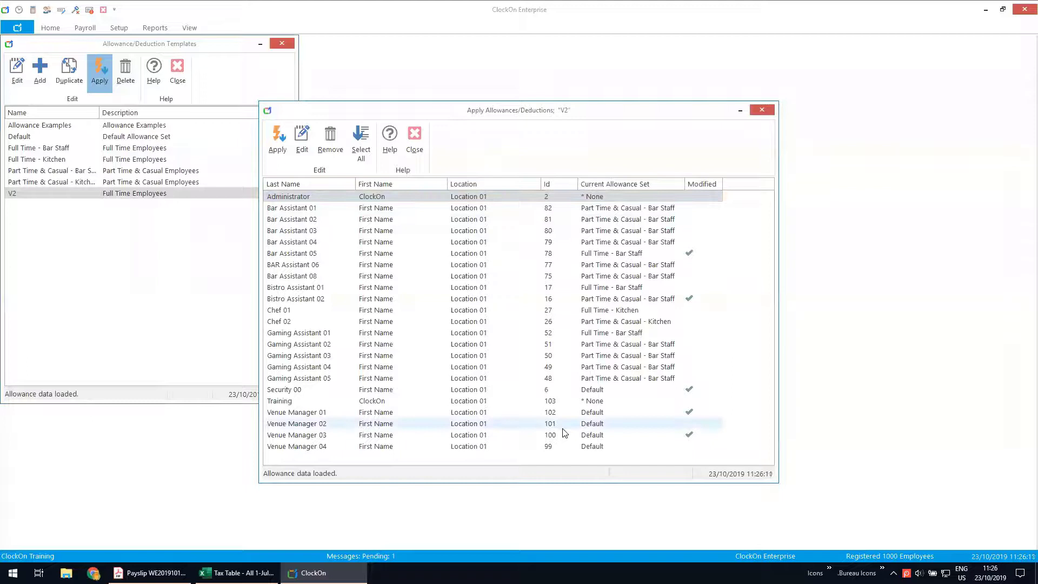
pyautogui.click(414, 140)
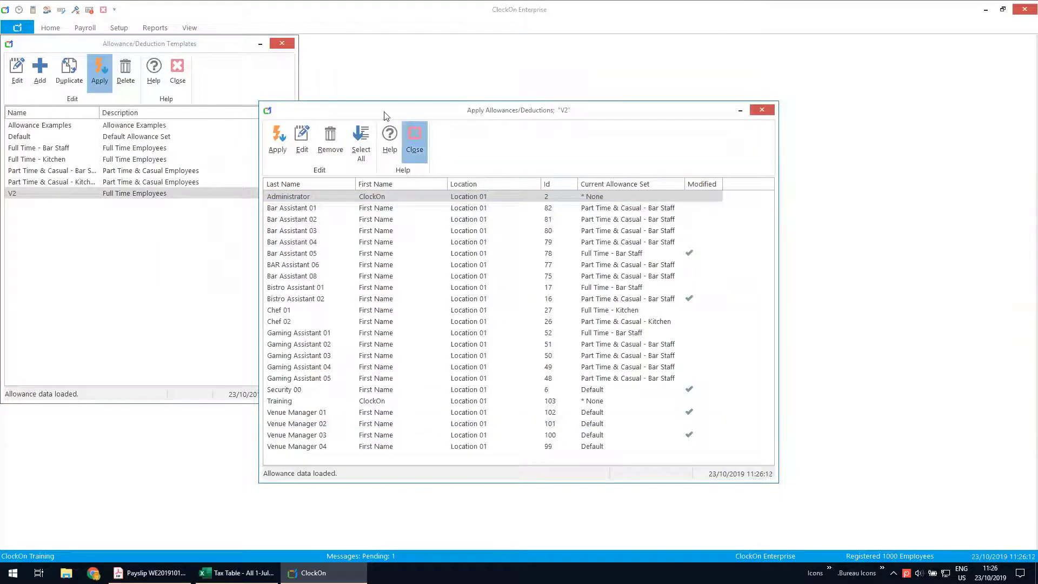
pyautogui.click(186, 66)
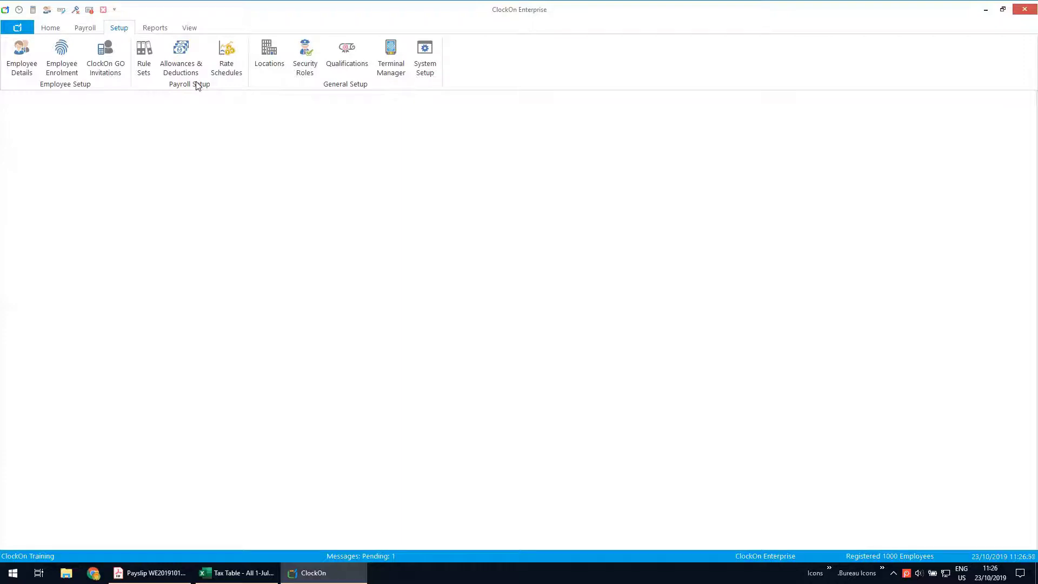
# Open the favourite report "Pay slip A4 (address, custom id)" and load the payroll data for the current pay period
pyautogui.click(156, 29)
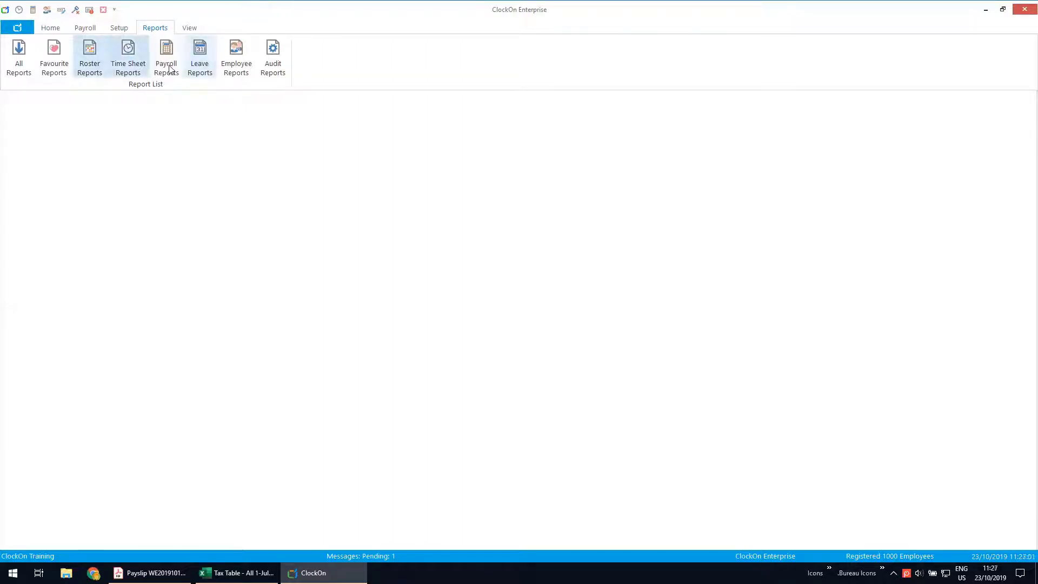
pyautogui.click(54, 59)
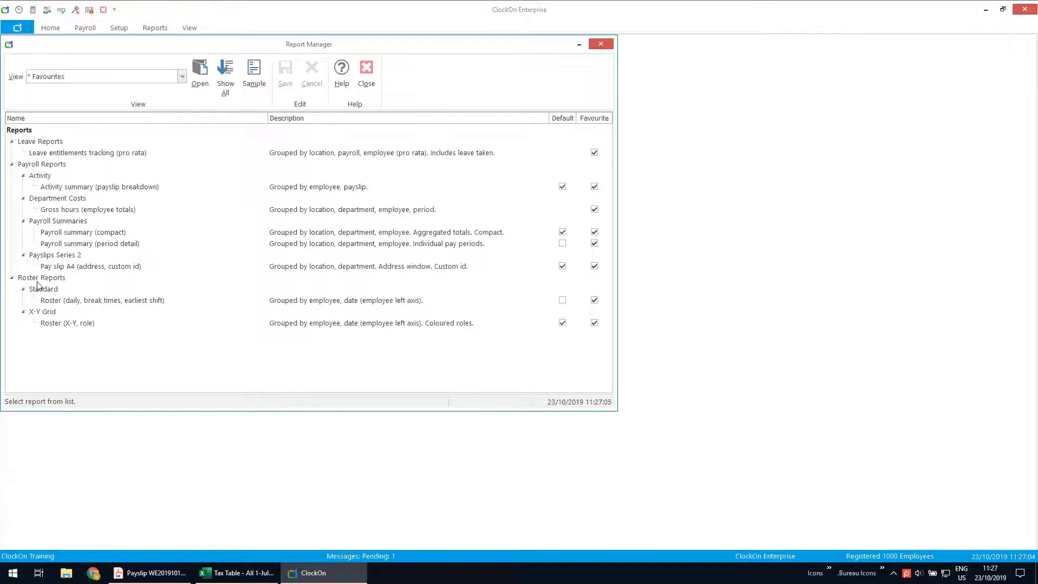
pyautogui.click(89, 269)
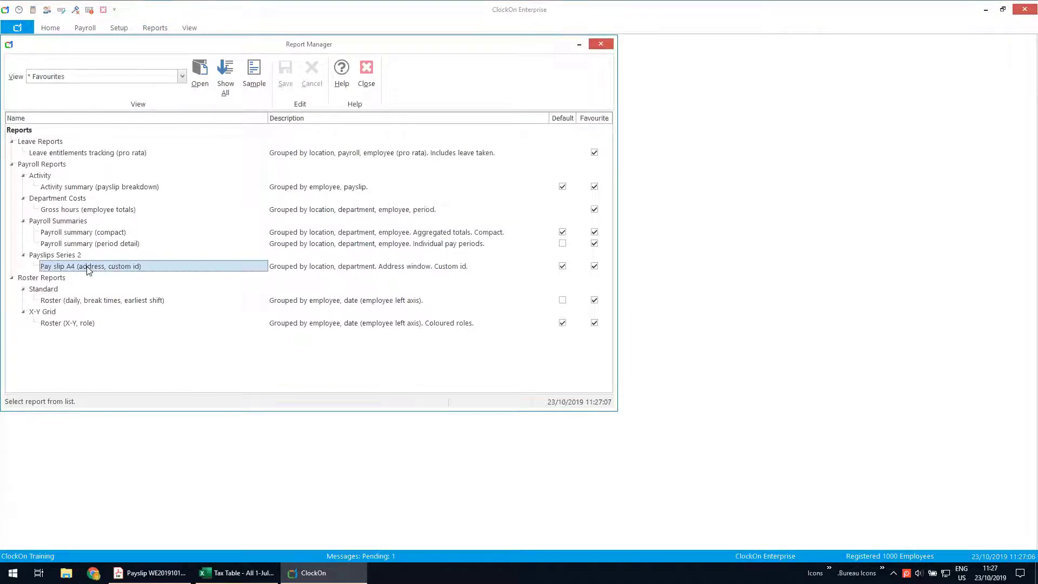
pyautogui.doubleClick(88, 268)
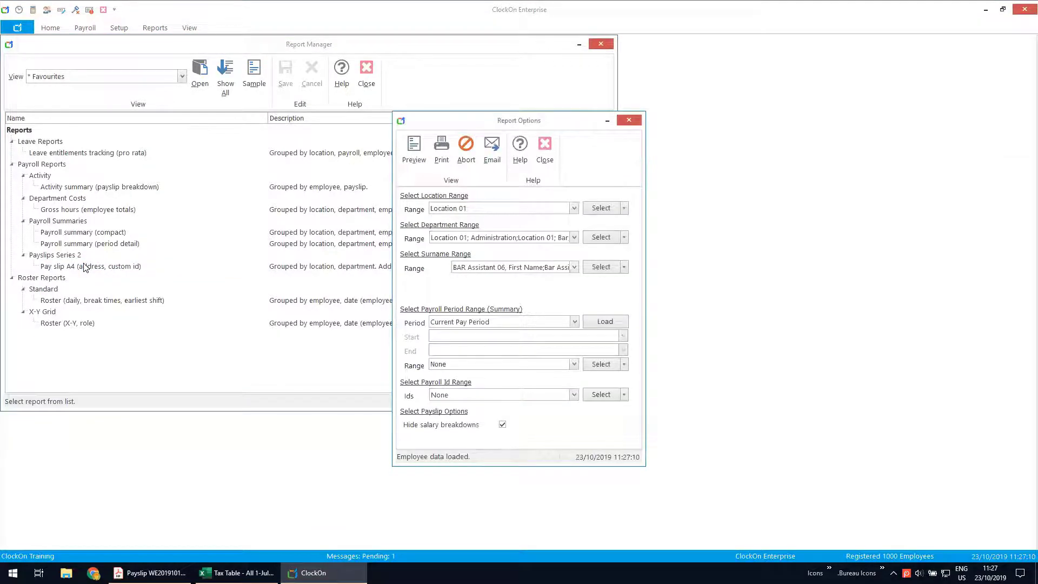
pyautogui.click(619, 322)
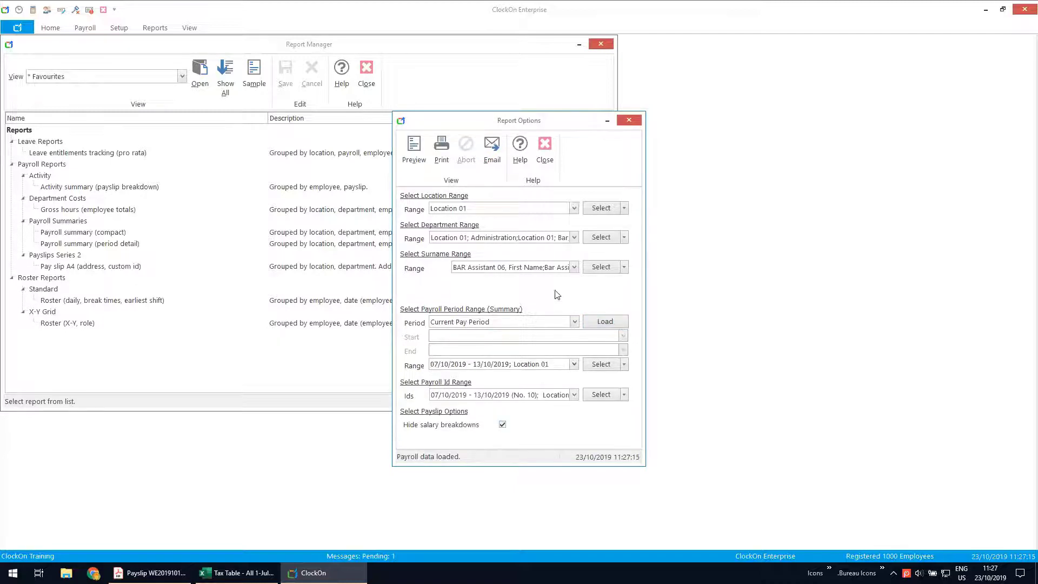
# Clear the report's surname range and include only Bar Assistant 04 and Bar Assistant 05
pyautogui.click(574, 267)
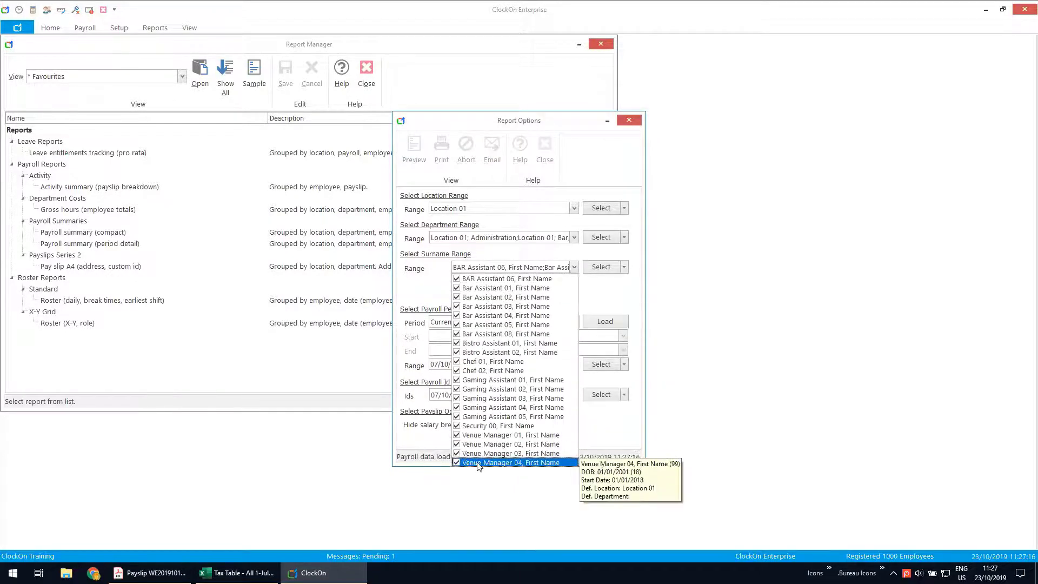
pyautogui.click(615, 280)
pyautogui.click(625, 268)
pyautogui.click(614, 293)
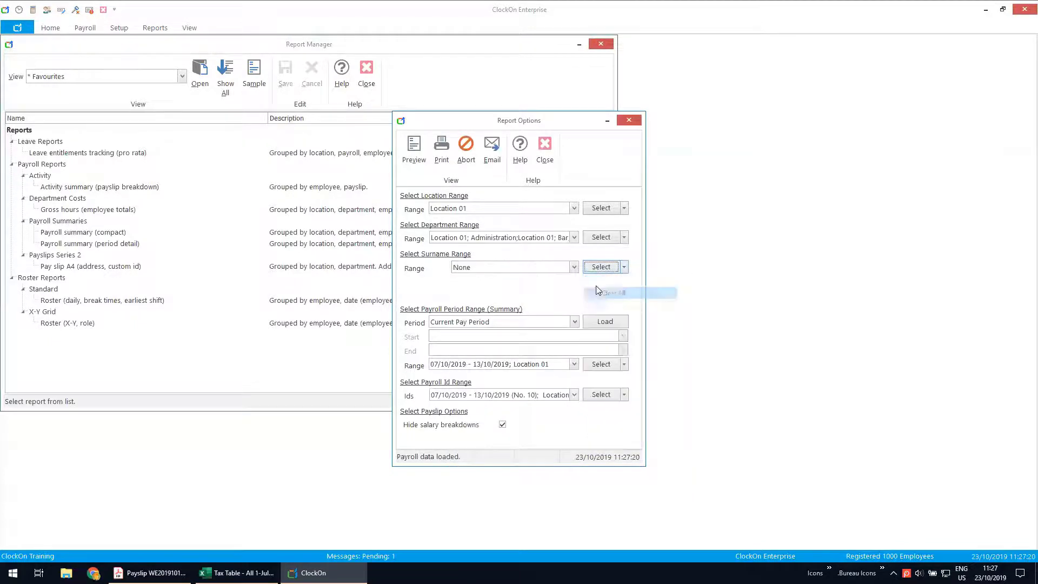
pyautogui.click(574, 267)
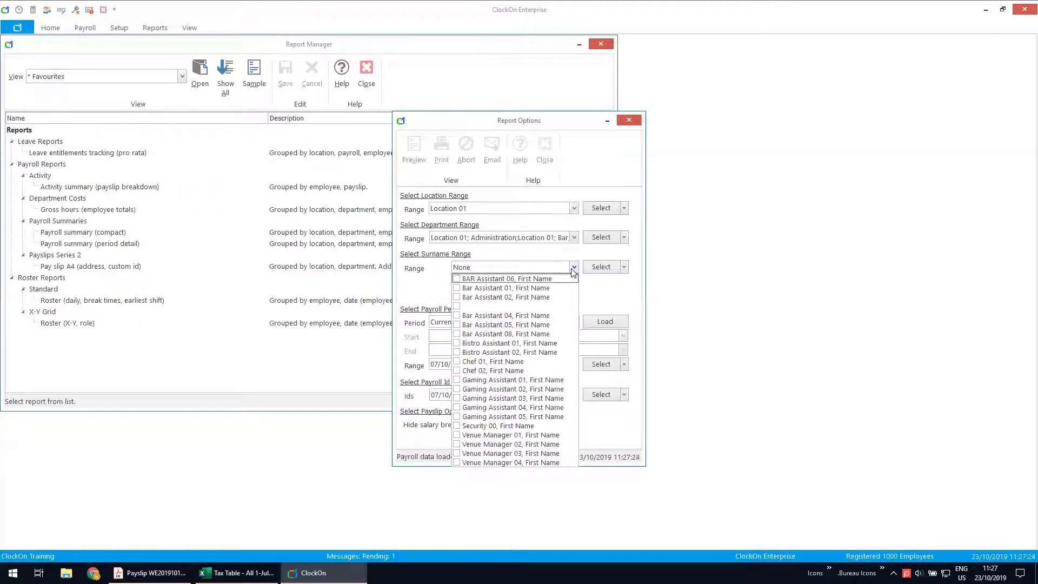
pyautogui.click(513, 316)
pyautogui.click(518, 325)
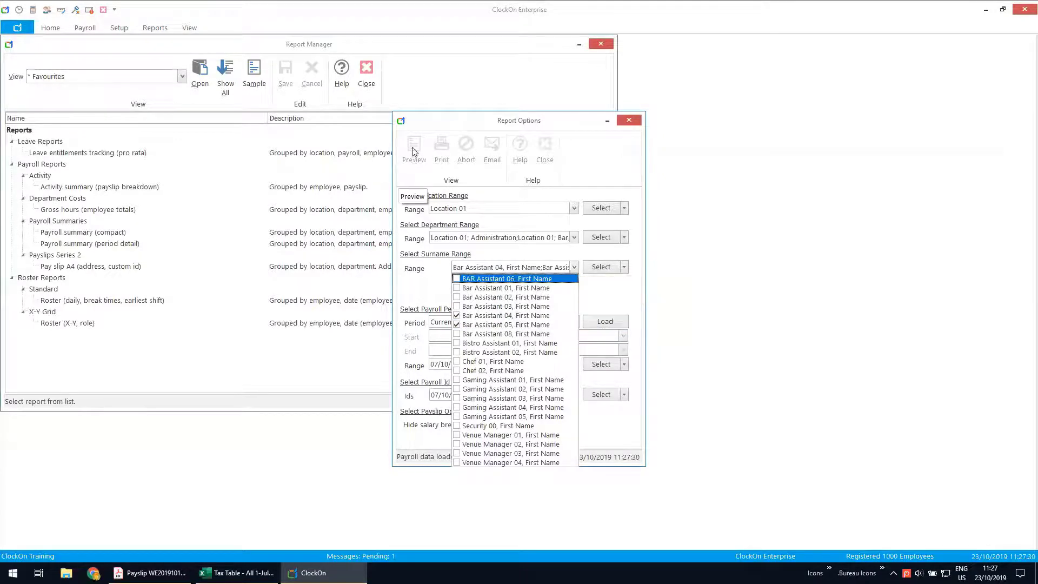
# Switch to the payslip PDF in Acrobat Reader and read the comments on hours worked, gross pay and PAYG tax
pyautogui.click(154, 572)
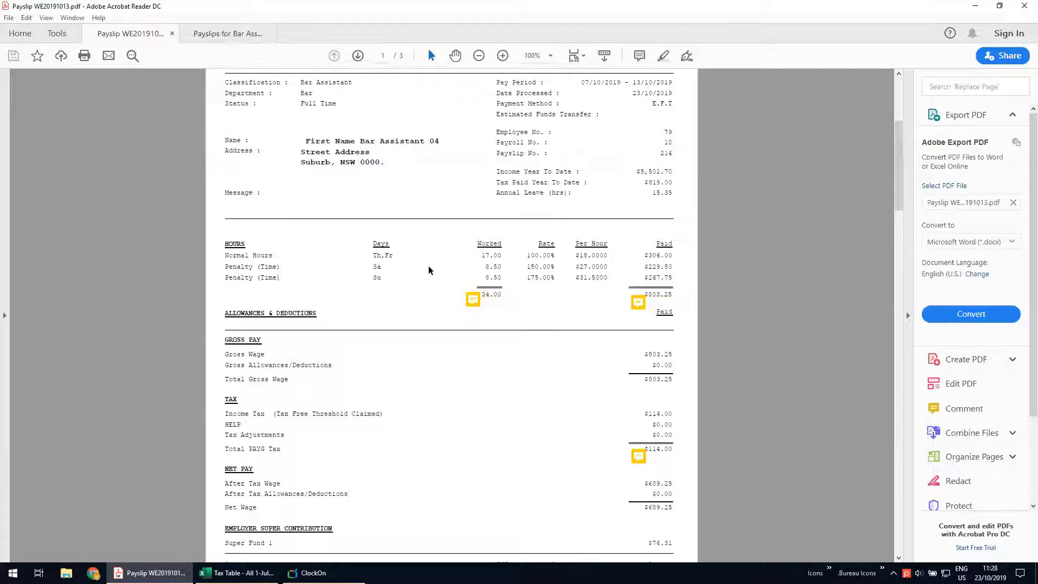
pyautogui.moveTo(474, 304)
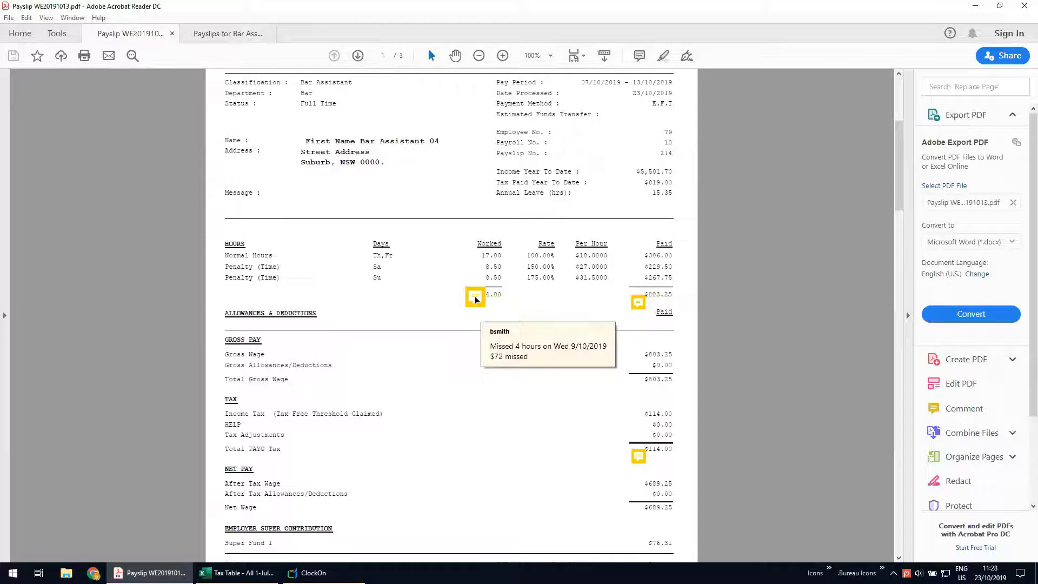
pyautogui.moveTo(635, 302)
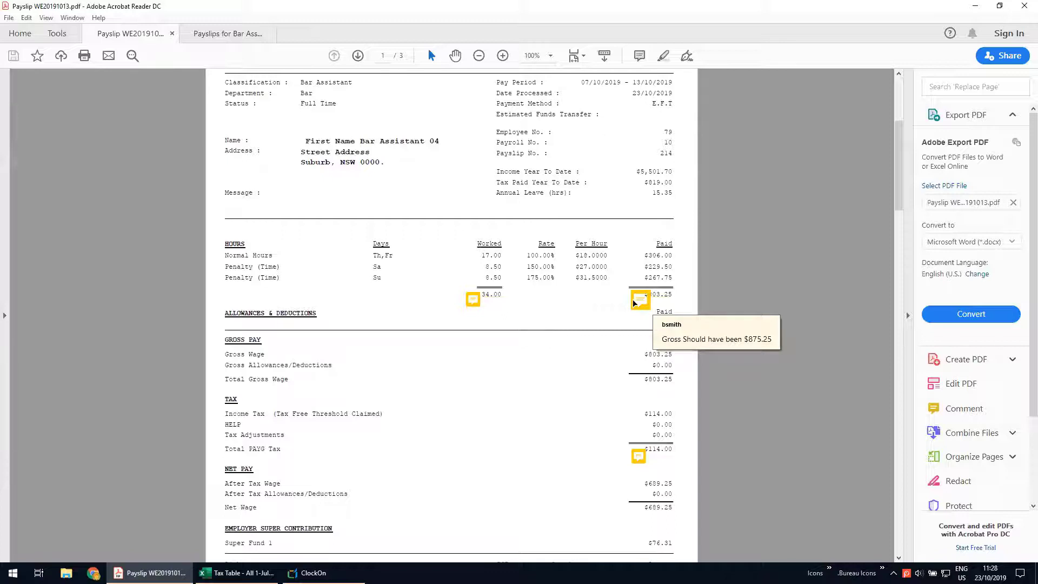
pyautogui.moveTo(638, 464)
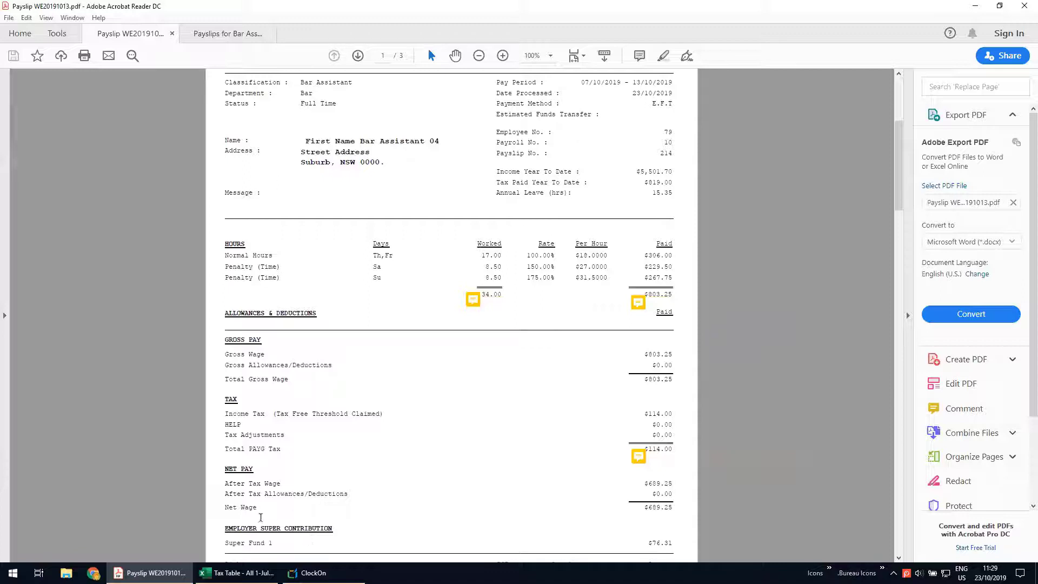
# Switch to the tax table workbook in Excel, view its fortnightly and monthly lookups, and select the weekly lookup's earnings cell A5
pyautogui.click(238, 573)
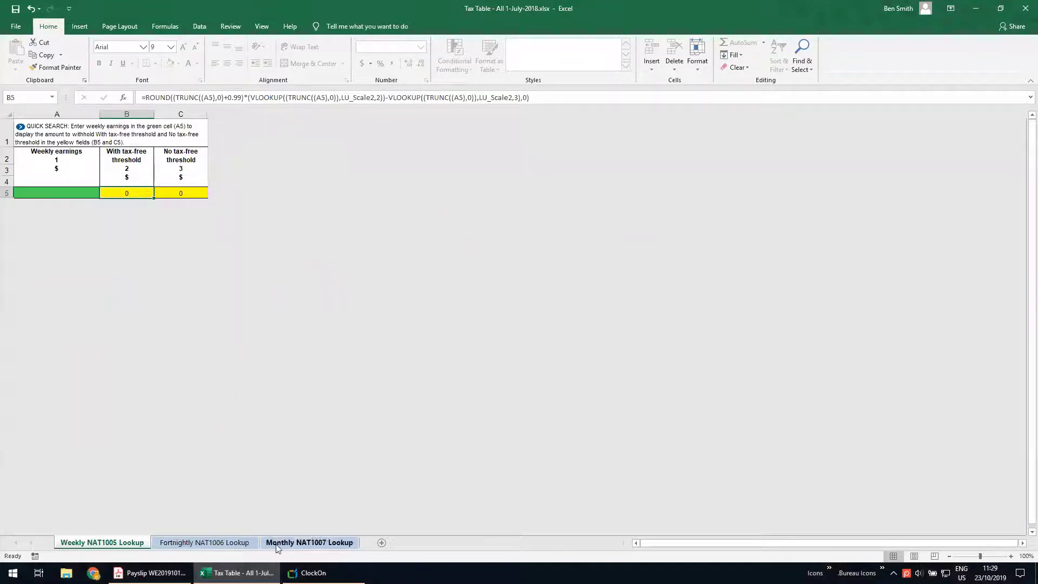
pyautogui.click(244, 545)
pyautogui.click(305, 543)
pyautogui.click(110, 543)
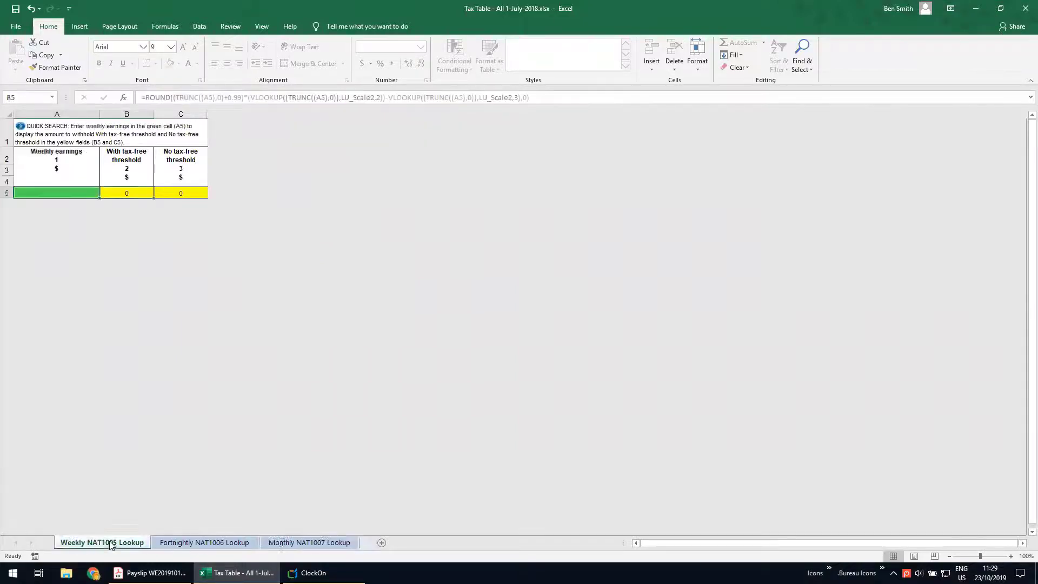
pyautogui.click(65, 194)
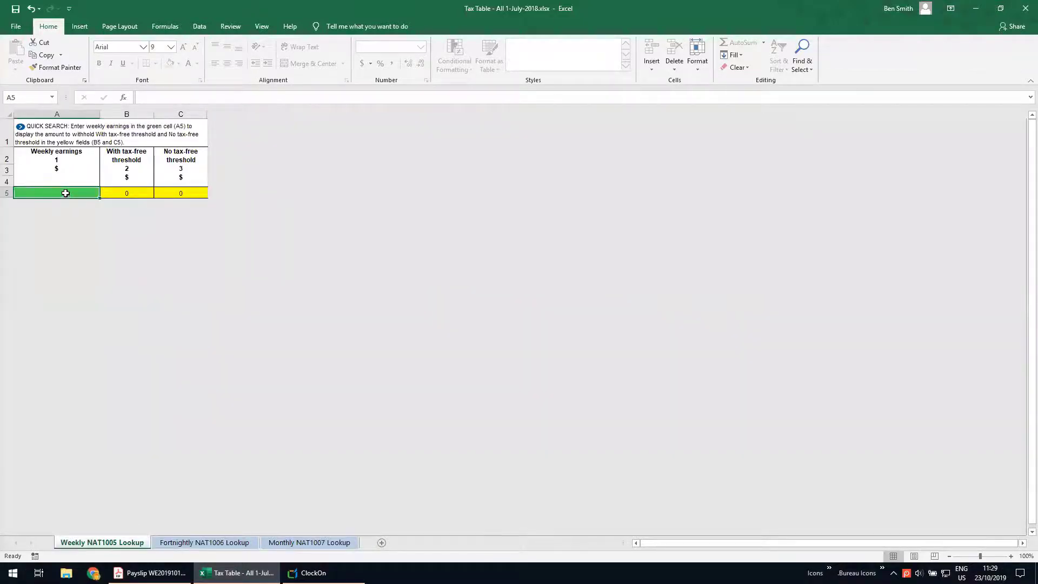
pyautogui.click(150, 573)
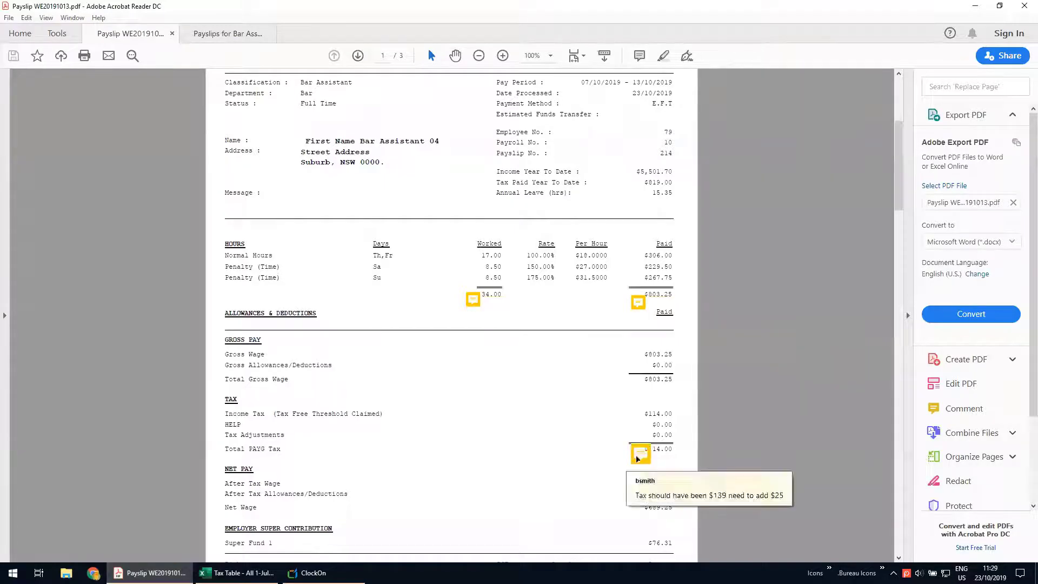
pyautogui.click(238, 572)
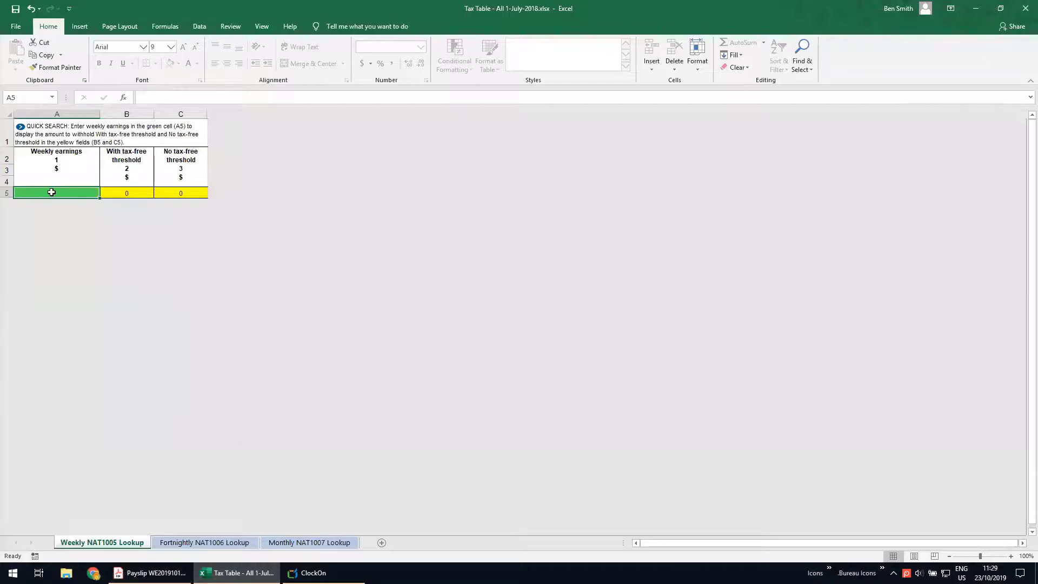
pyautogui.write('139')
pyautogui.press('Return')
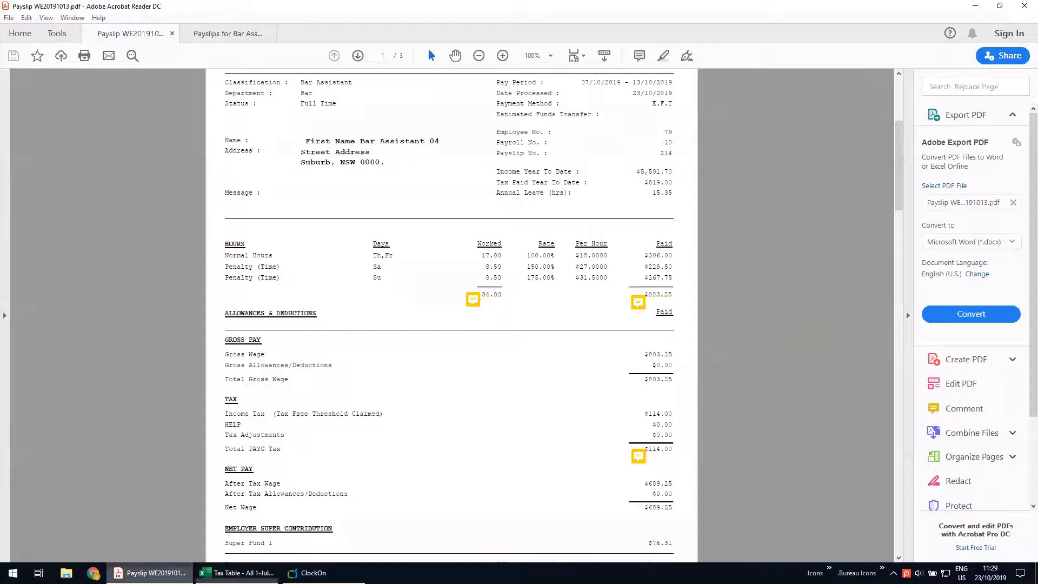
# Check the gross pay comment on the payslip PDF and enter 875.25 as weekly earnings in cell A5 of the Excel tax table
pyautogui.click(151, 573)
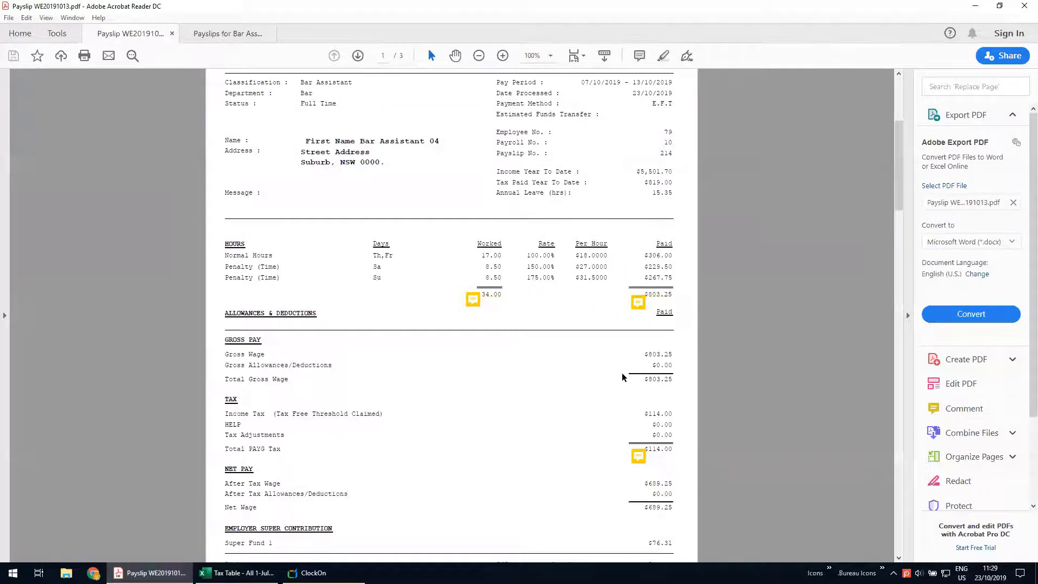
pyautogui.moveTo(640, 301)
pyautogui.click(238, 573)
pyautogui.write('875.25')
pyautogui.hotkey('ctrl', 'Return')
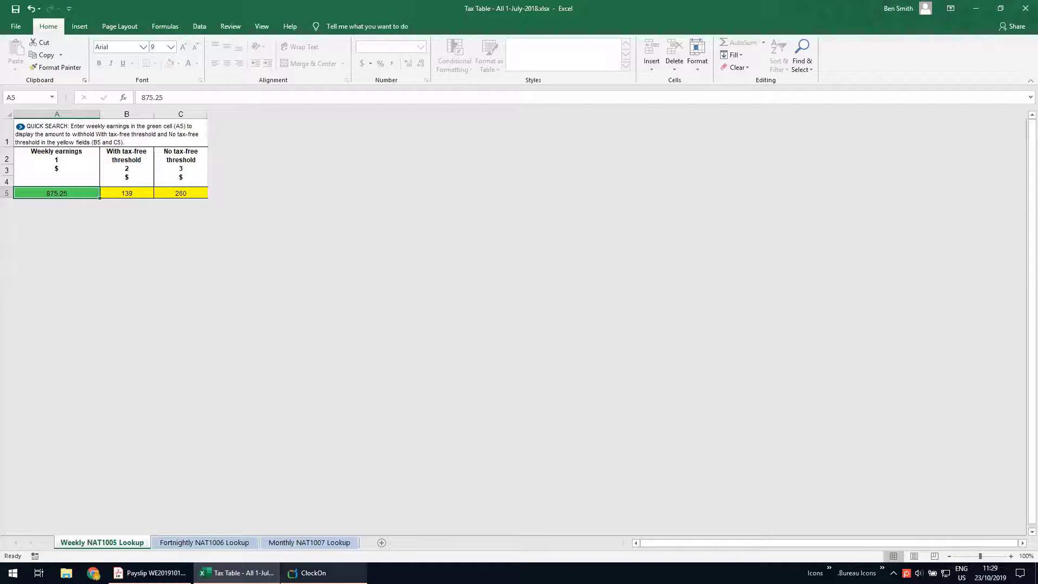
# Switch back to the payslip PDF and compare the tax lookup with the comment on total PAYG tax
pyautogui.click(313, 573)
pyautogui.click(152, 573)
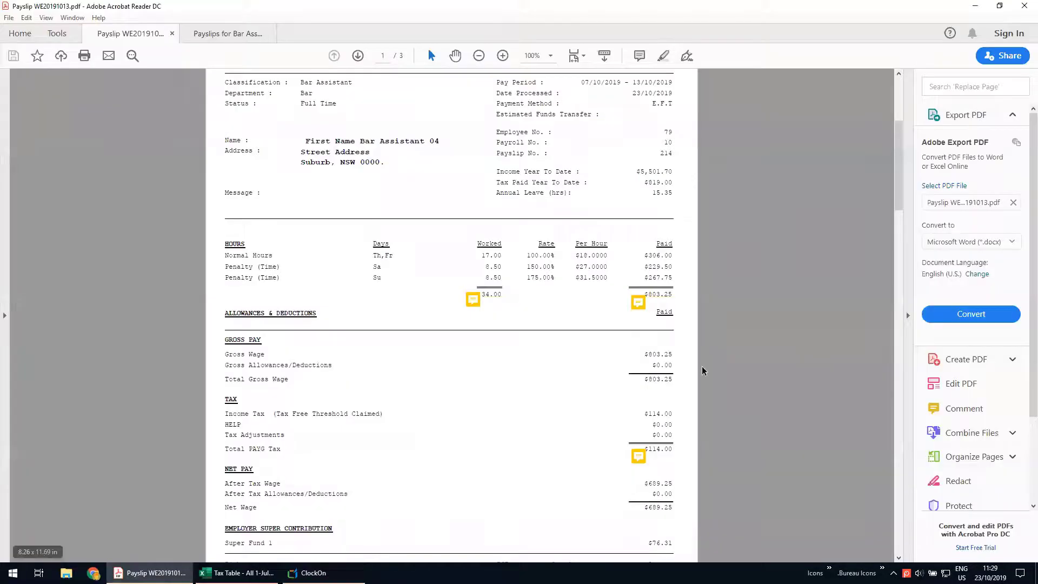
pyautogui.click(638, 455)
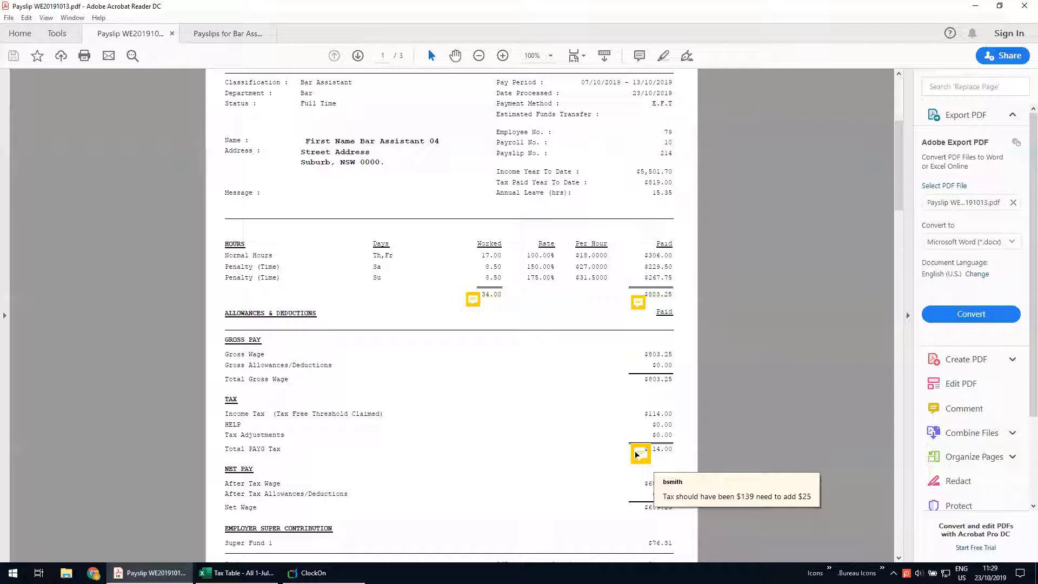
# Switch to ClockOn and close the payslip report options and the Report Manager
pyautogui.click(311, 573)
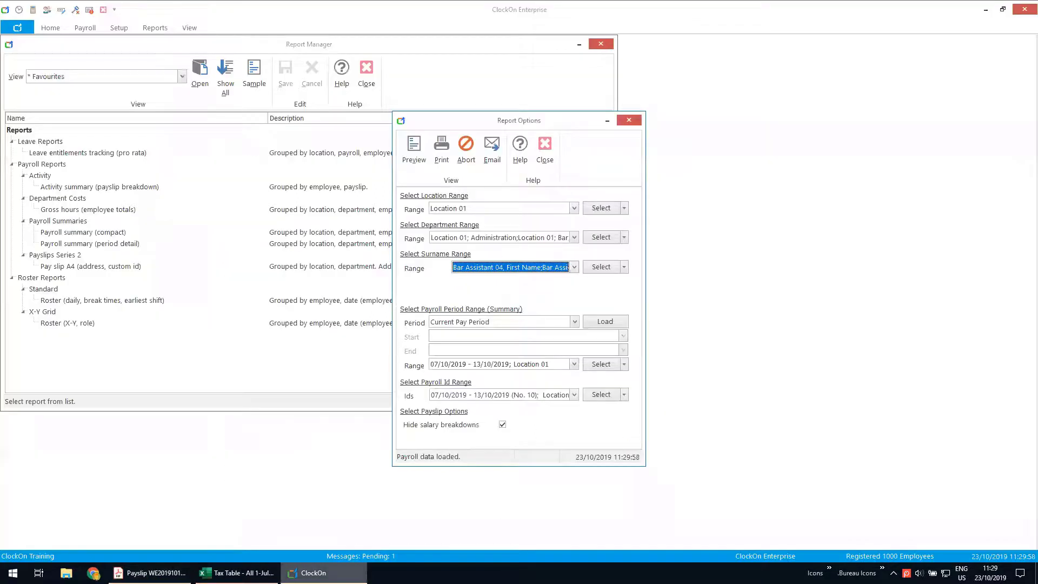
pyautogui.click(544, 151)
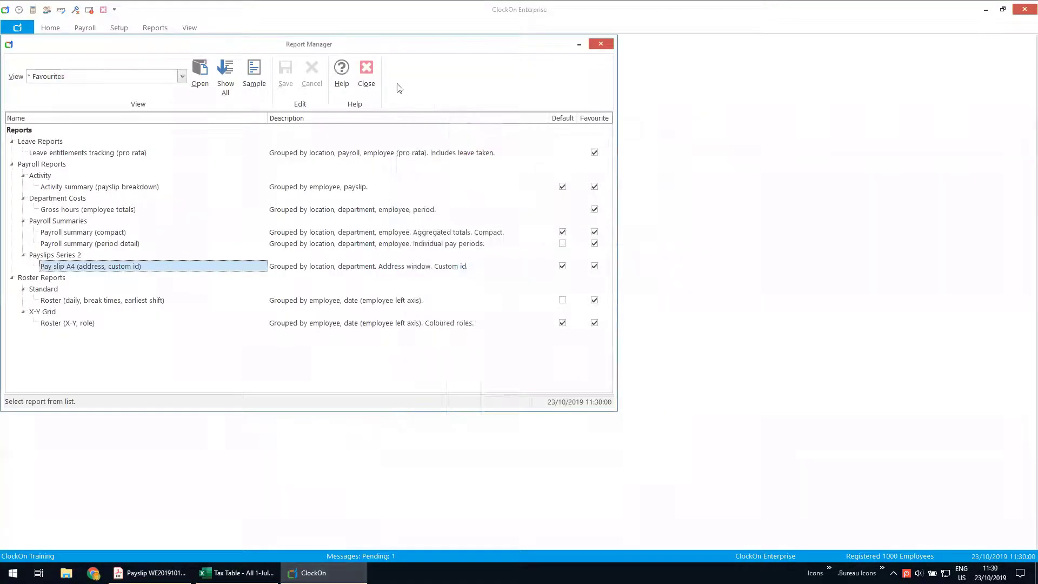
pyautogui.click(372, 67)
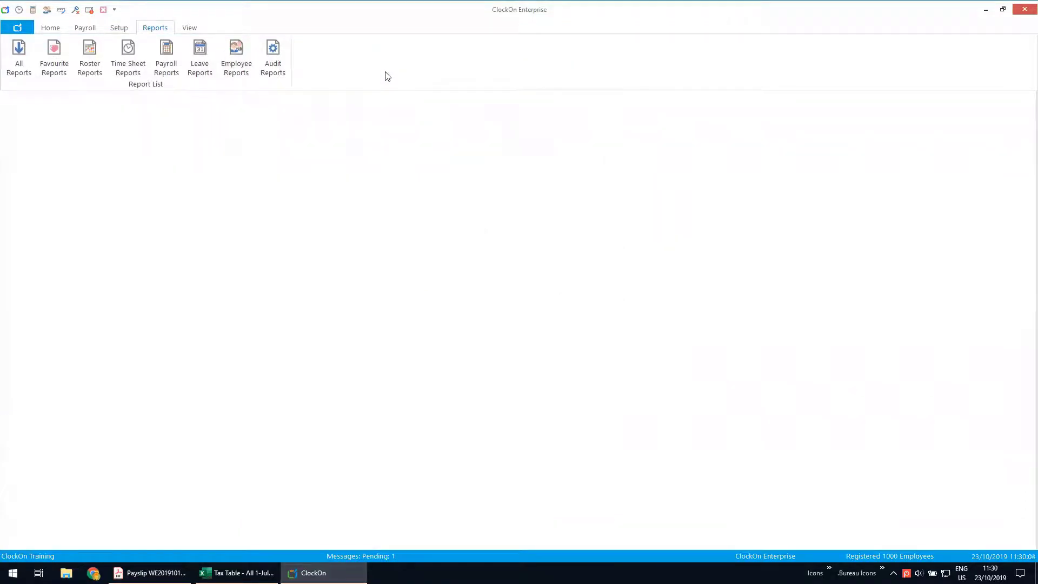
pyautogui.click(88, 10)
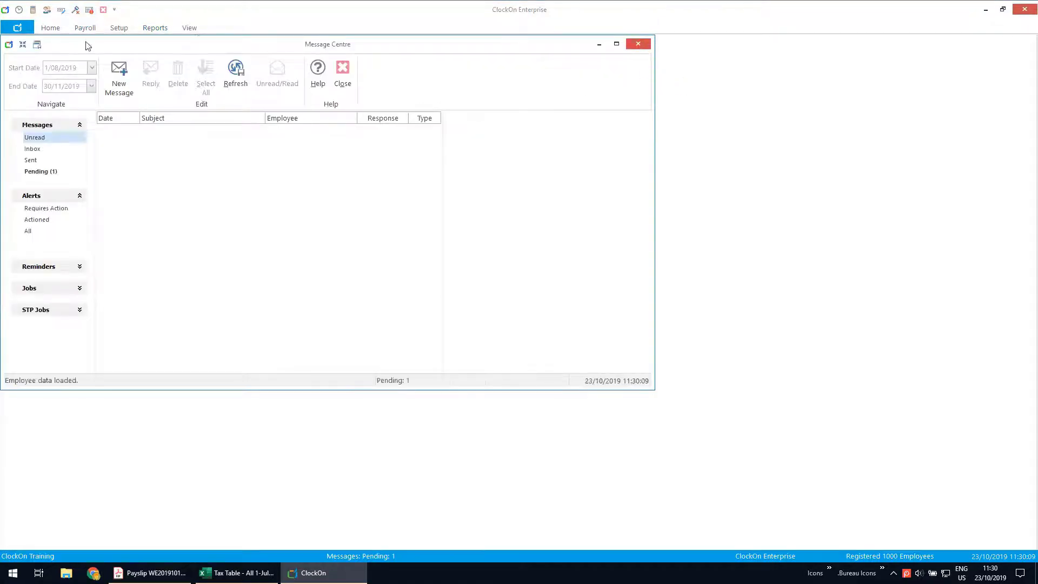
pyautogui.click(640, 45)
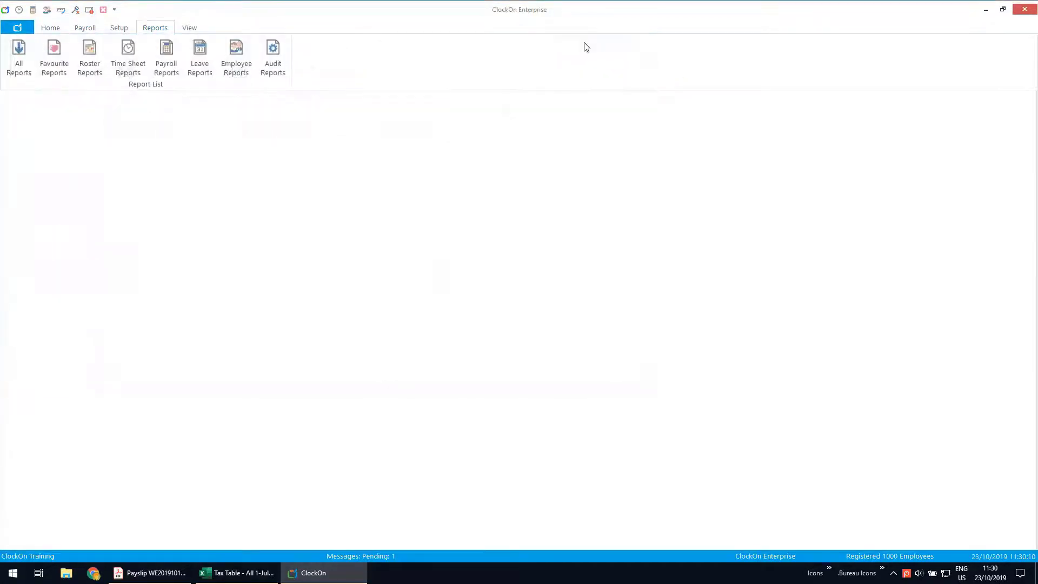
# Start a payroll for the 14/10/2019 weekly period with all employees excluded except Bar Assistant 04
pyautogui.click(86, 28)
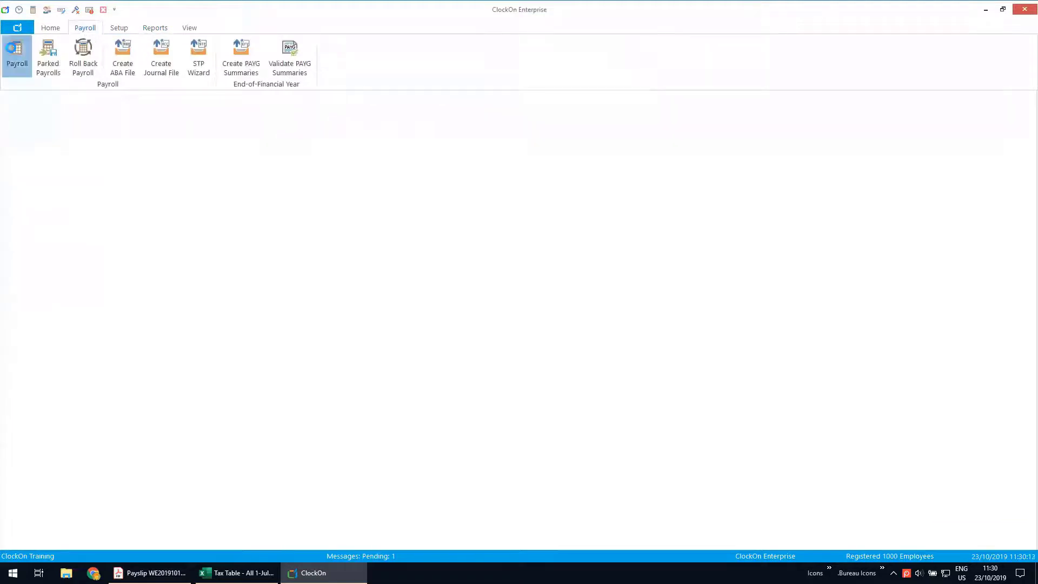
pyautogui.click(13, 51)
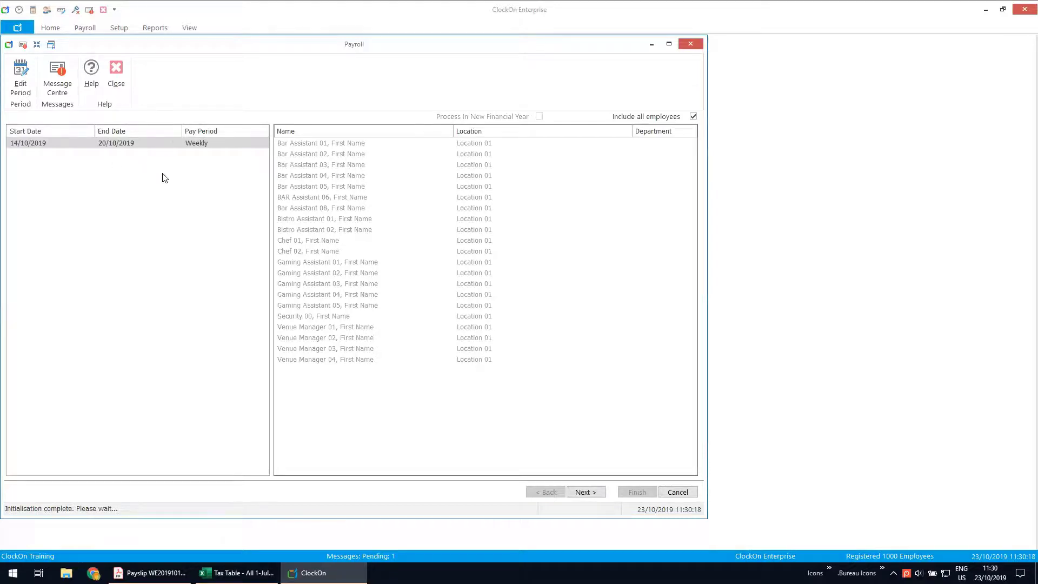
pyautogui.click(694, 116)
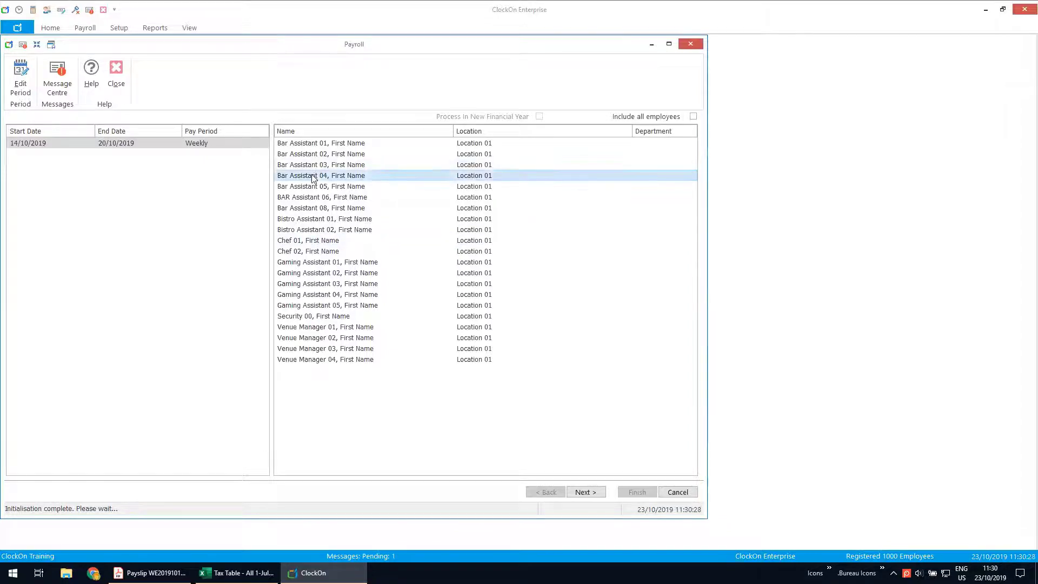
# Set Bar Assistant 04's weekly pay period to start on 7/10/2019, save it and calculate the payslip
pyautogui.click(20, 73)
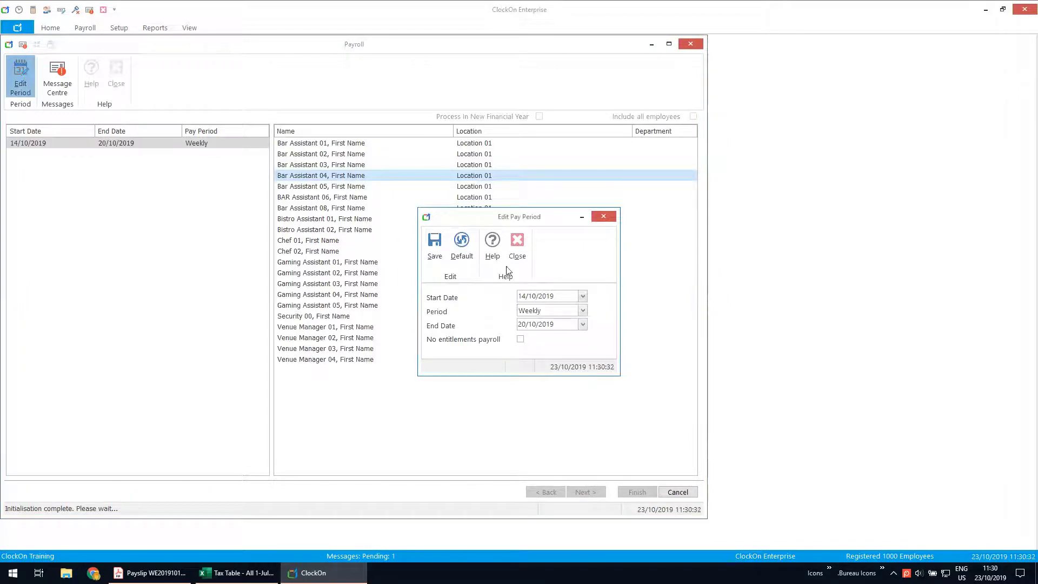
pyautogui.click(583, 296)
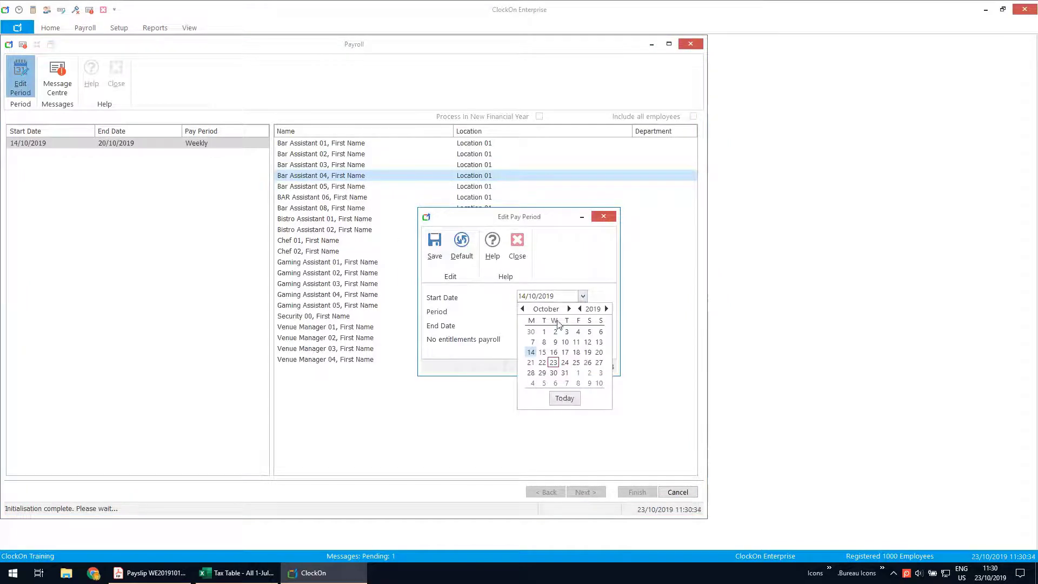
pyautogui.click(532, 342)
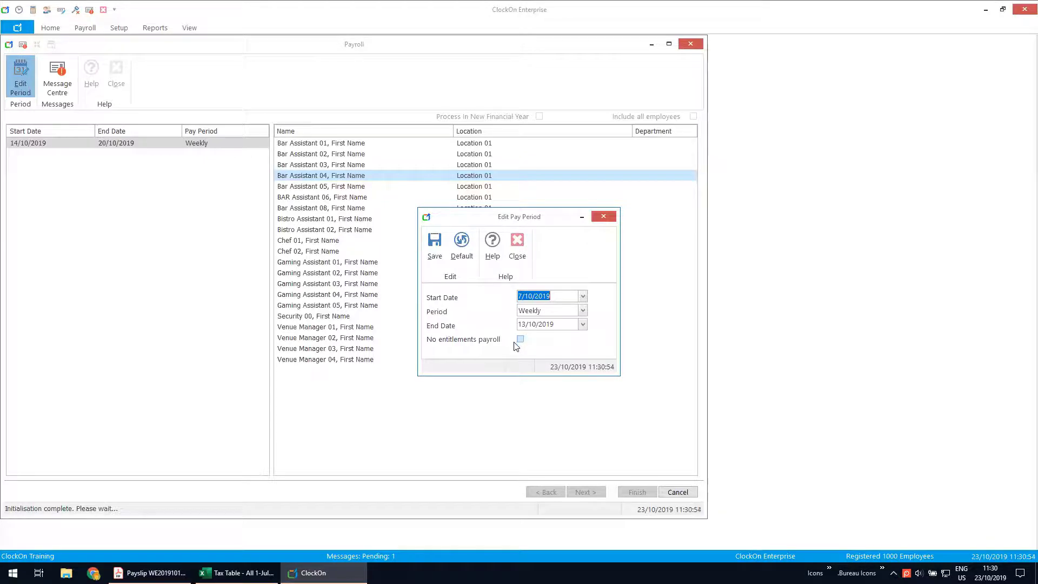
pyautogui.click(519, 341)
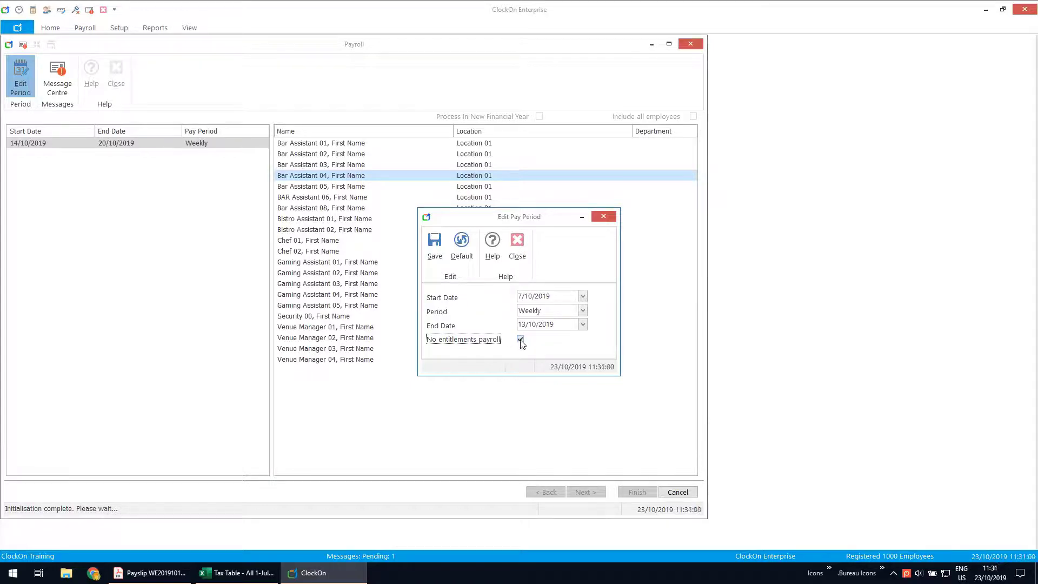
pyautogui.click(520, 340)
pyautogui.click(438, 252)
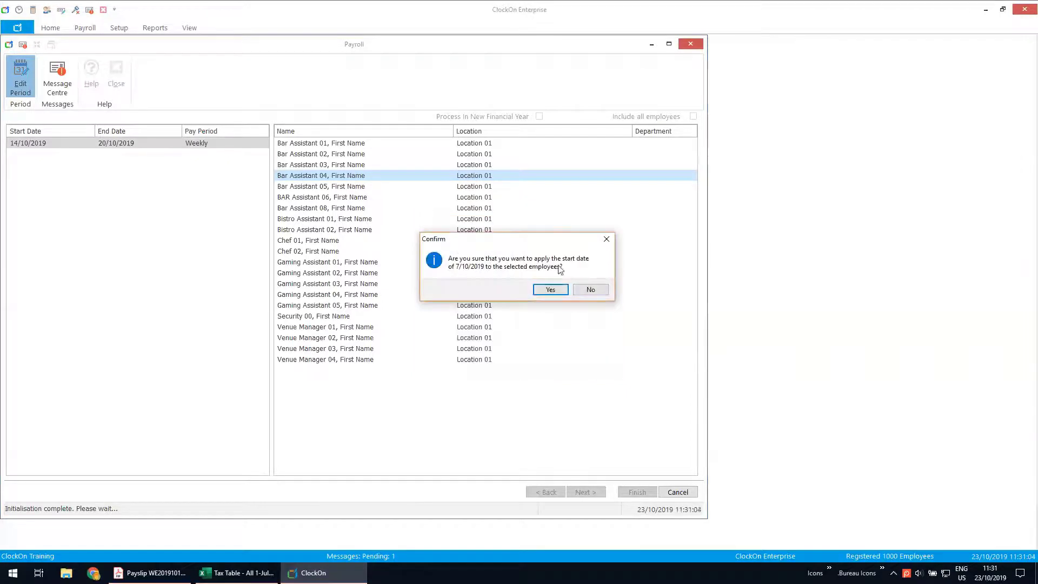
pyautogui.click(553, 290)
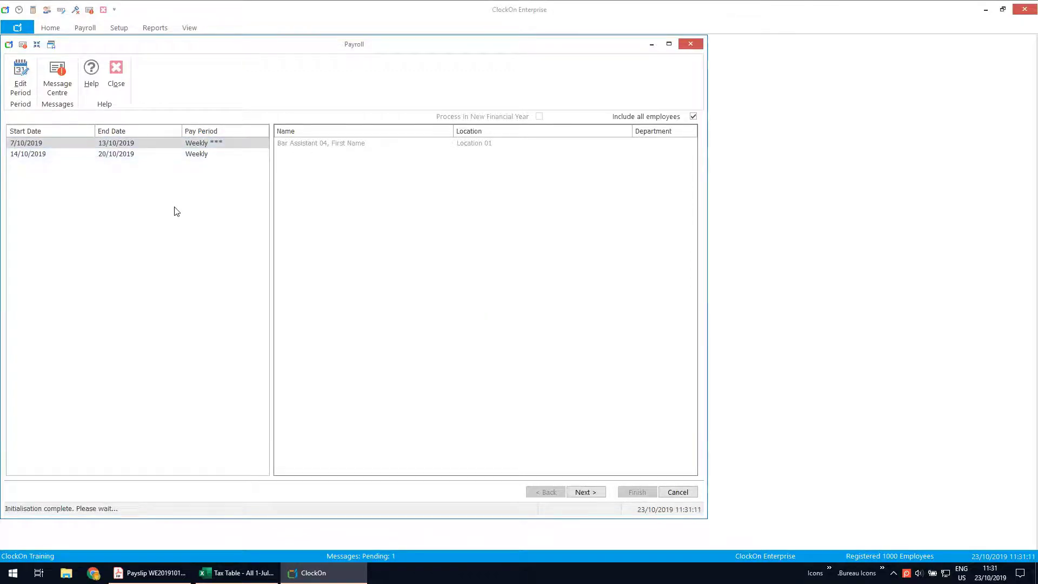
pyautogui.click(587, 492)
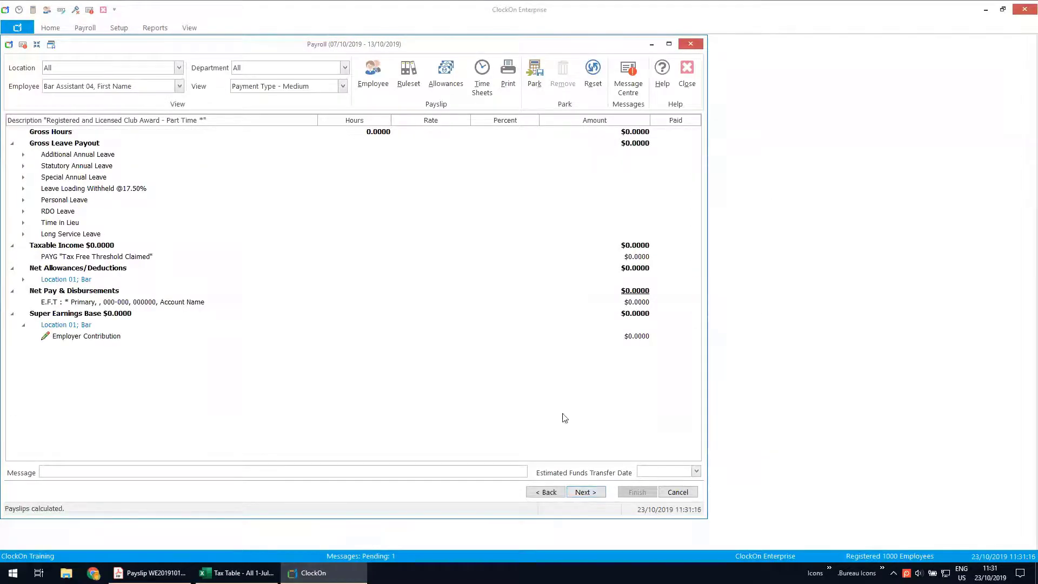
# Check the missed-hours comment on the payslip PDF in Acrobat Reader, and return to the payroll in ClockOn
pyautogui.click(150, 573)
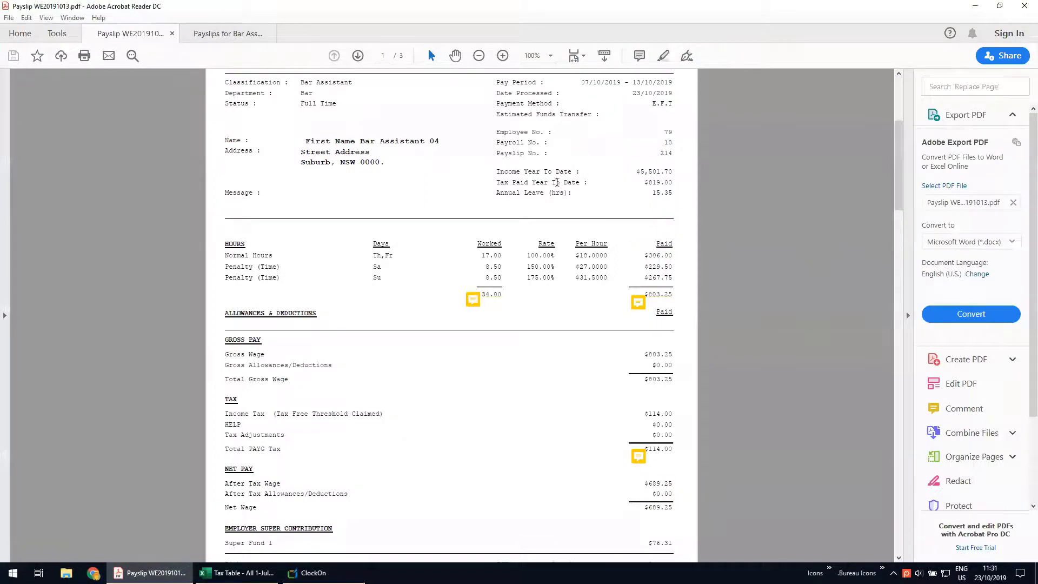
pyautogui.moveTo(485, 304)
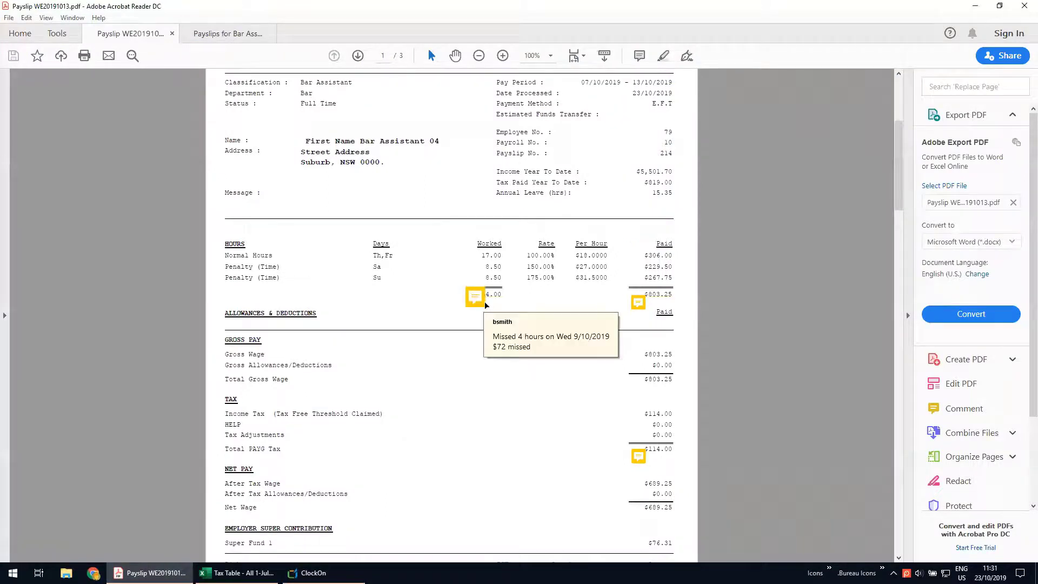
pyautogui.click(313, 572)
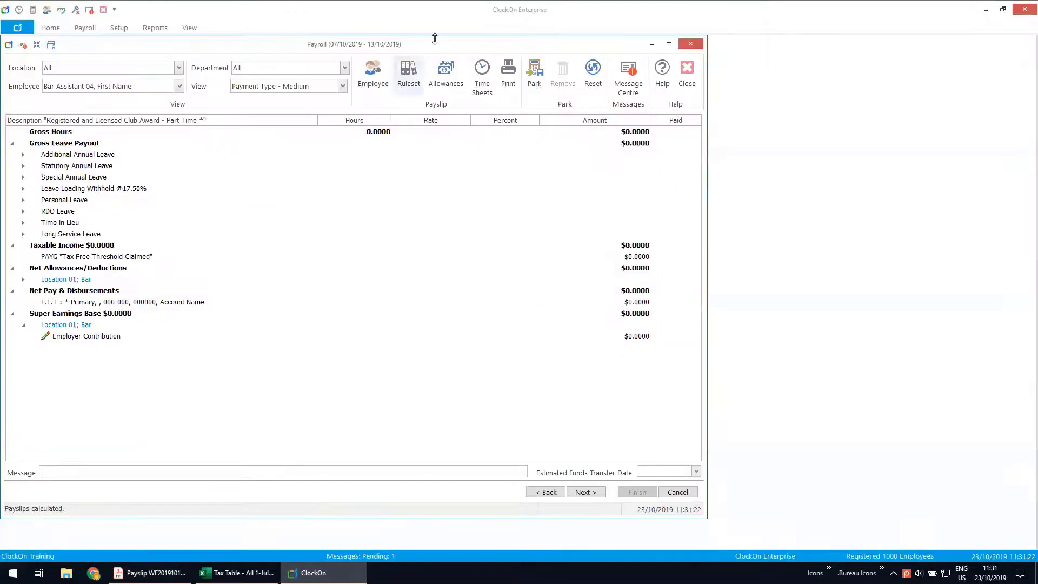
# Open the payslip's time sheets and add an entry for Bar Assistant 04 dated 9/10/2019
pyautogui.click(491, 79)
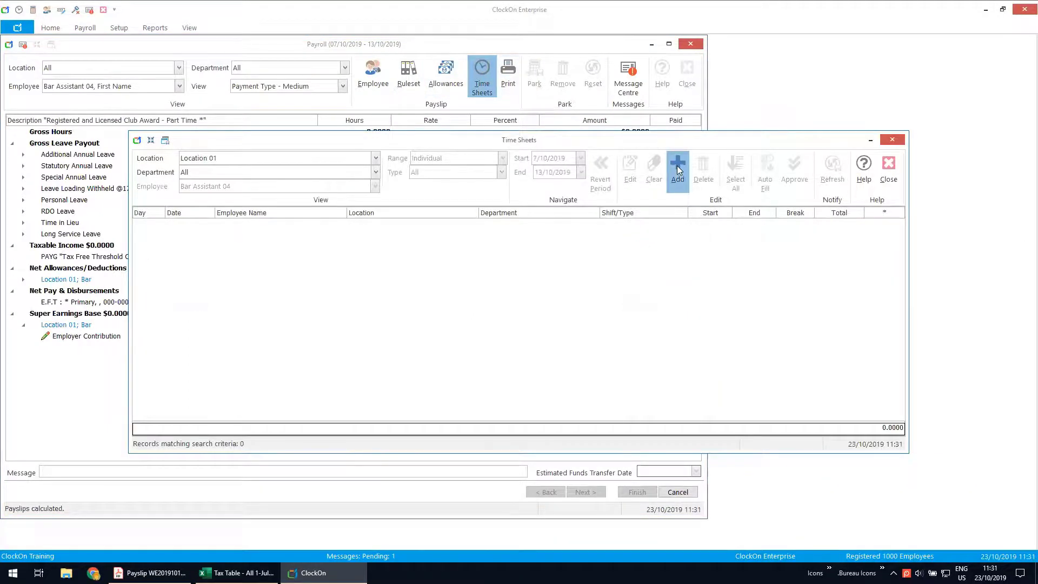
pyautogui.click(677, 165)
pyautogui.click(444, 224)
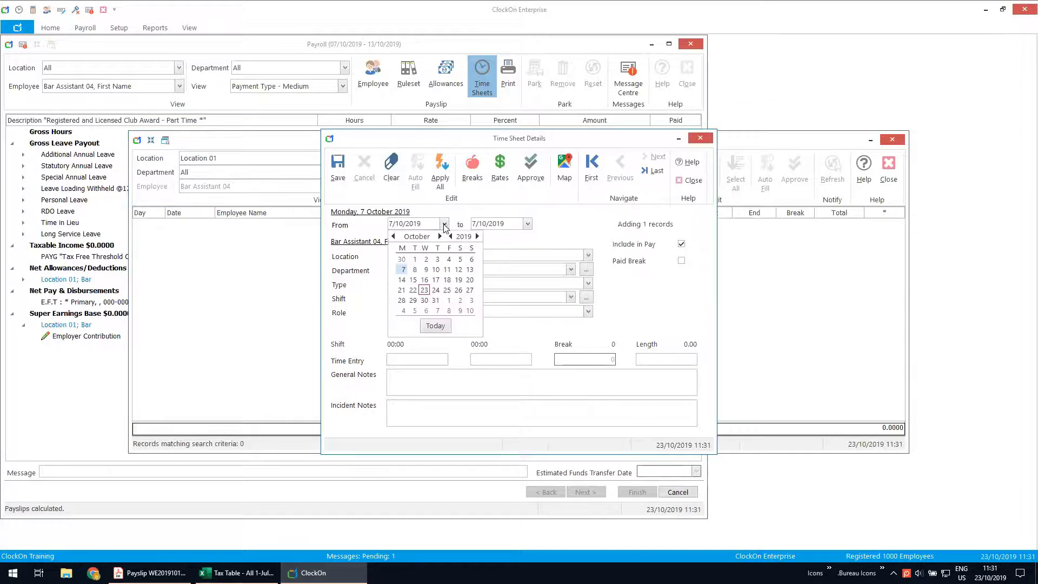
pyautogui.click(422, 270)
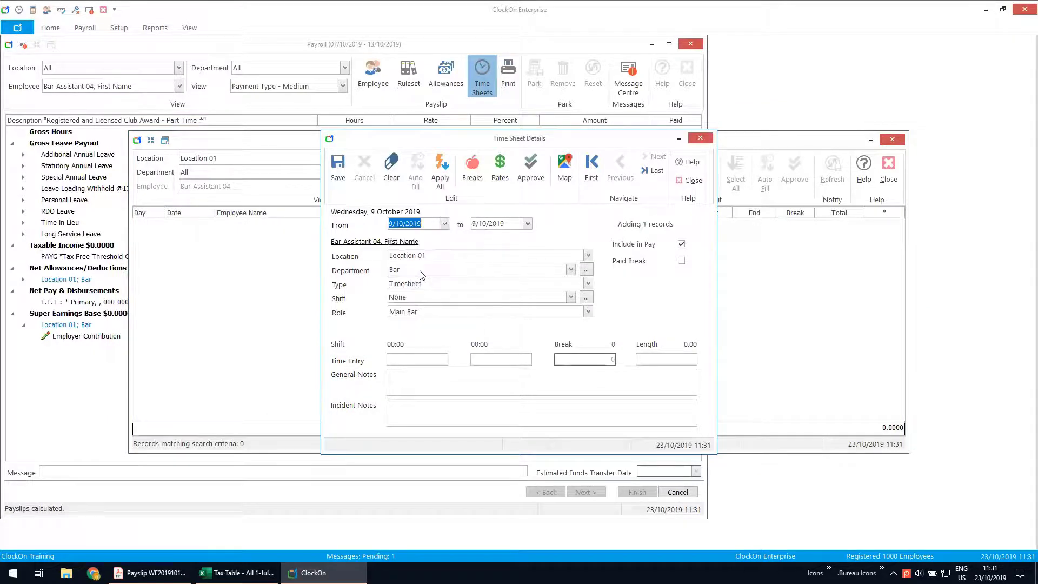
# Create a 09:00 to 13:00 shift for the new time sheet entry and save it
pyautogui.click(586, 297)
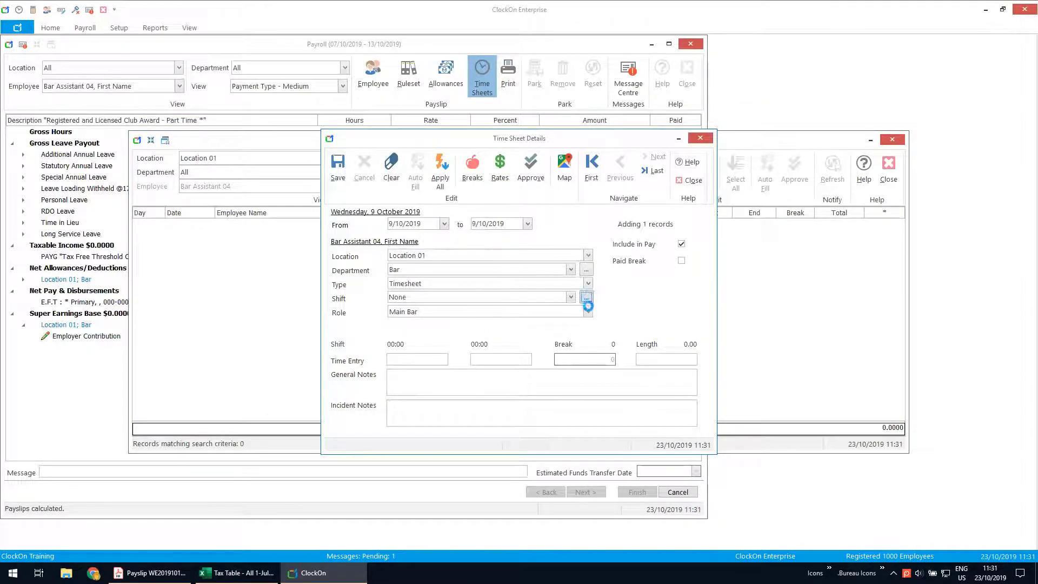
pyautogui.write('0900')
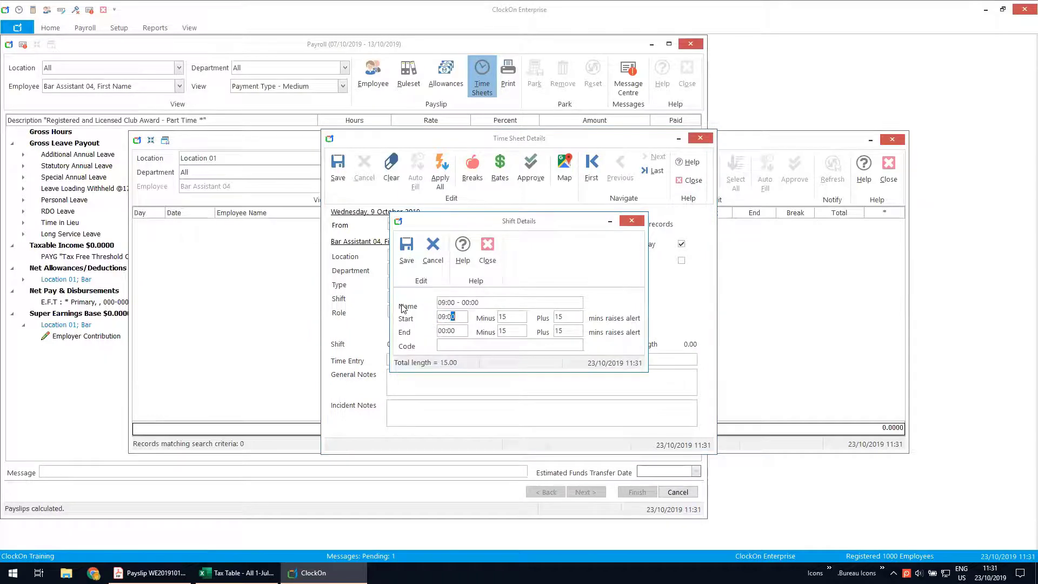
pyautogui.press('Tab')
pyautogui.press('Tab')
pyautogui.press('Tab')
pyautogui.write('1300')
pyautogui.click(406, 252)
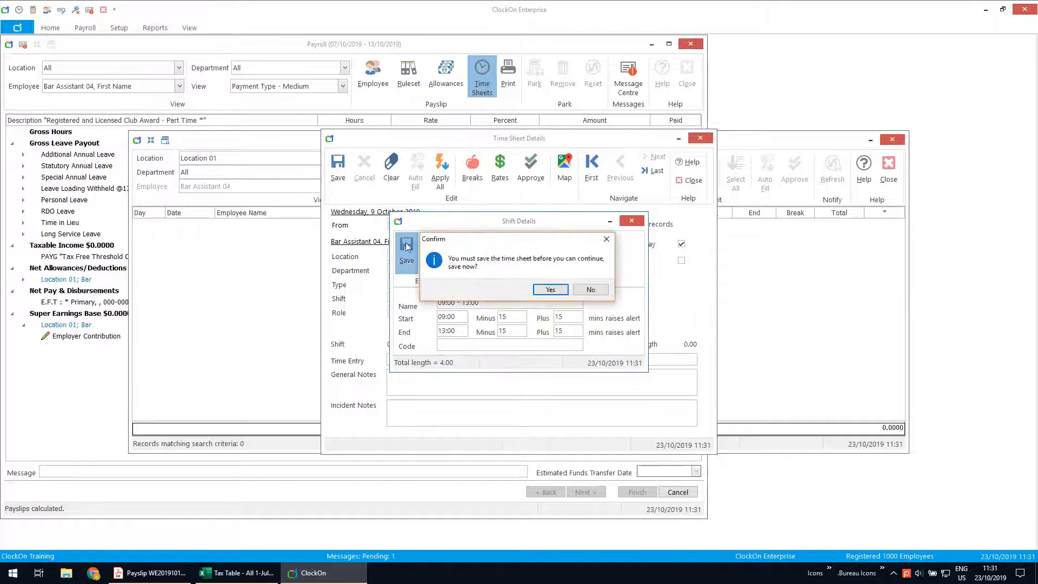
pyautogui.click(598, 290)
# Auto-fill the entry's times, add the general note "Missed hours in Payroll", and save and close the time sheet
pyautogui.click(415, 170)
pyautogui.click(445, 380)
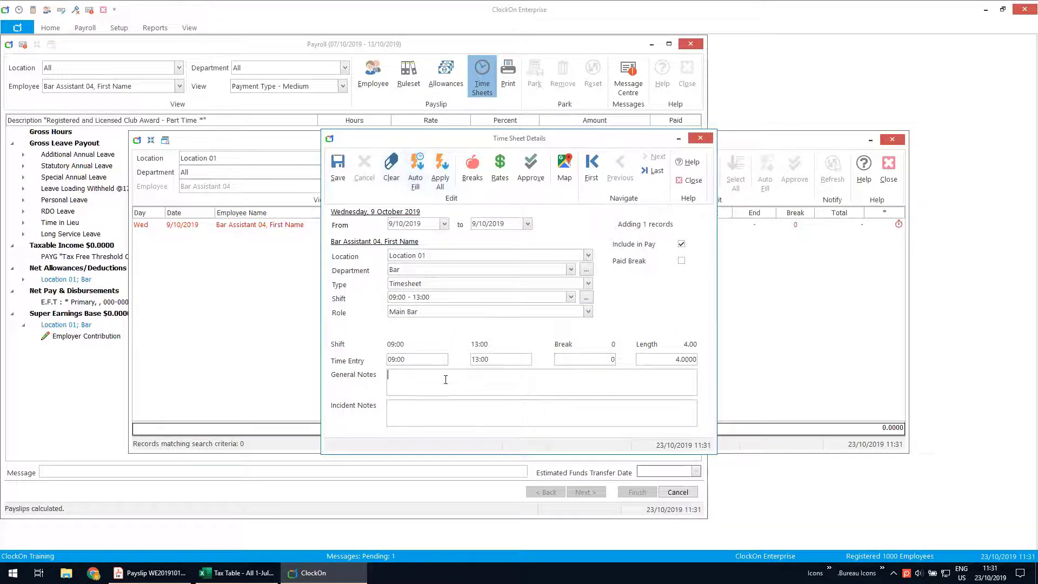
pyautogui.write('Nissed o')
pyautogui.press('BackSpace')
pyautogui.write('hours in Payroll')
pyautogui.click(338, 167)
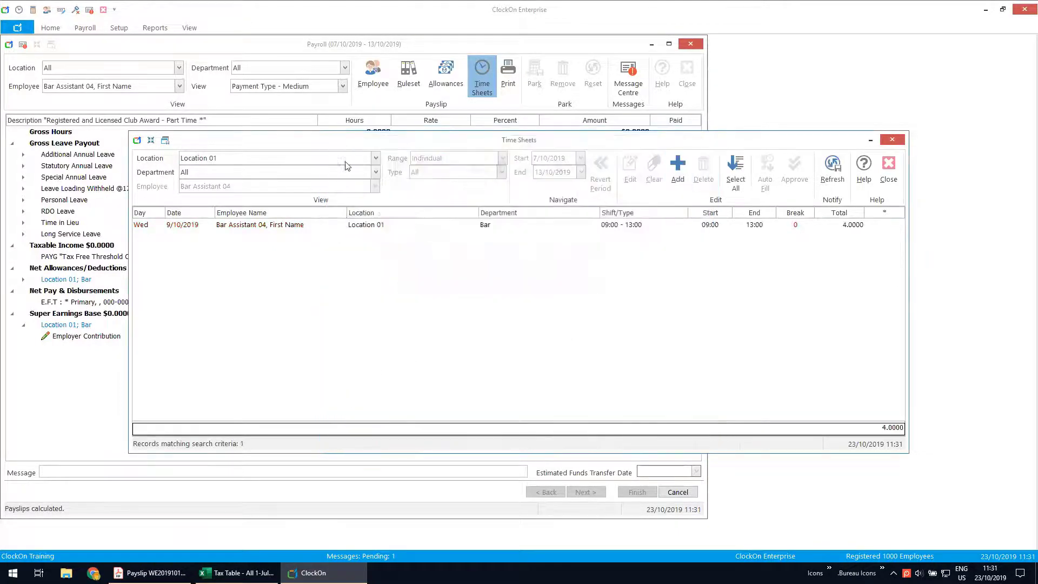
pyautogui.click(895, 173)
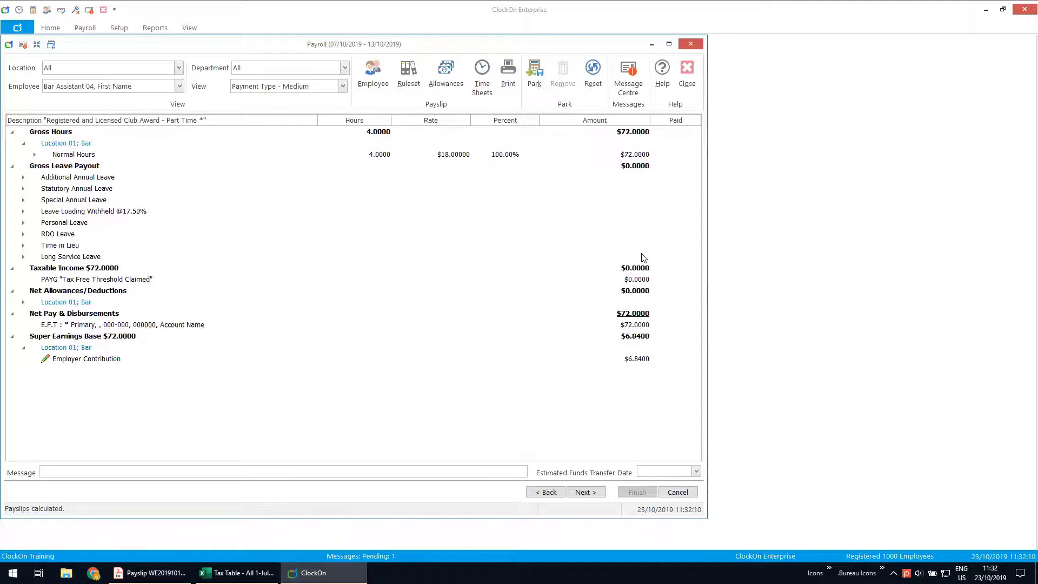
# Add an employee allowance named "Tax Adjustment for missed hours" that is processed as Additional Tax
pyautogui.click(445, 78)
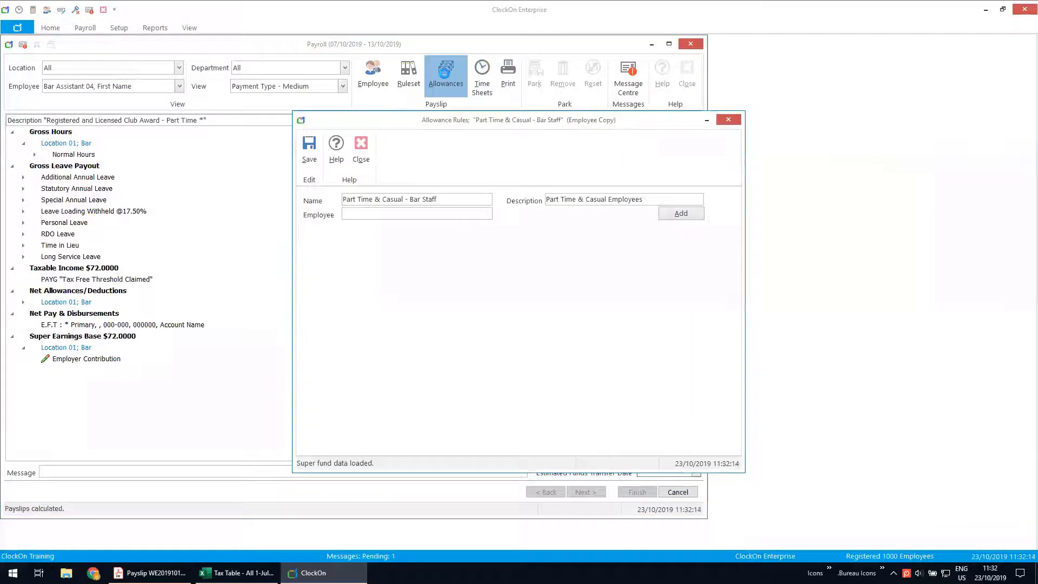
pyautogui.click(688, 218)
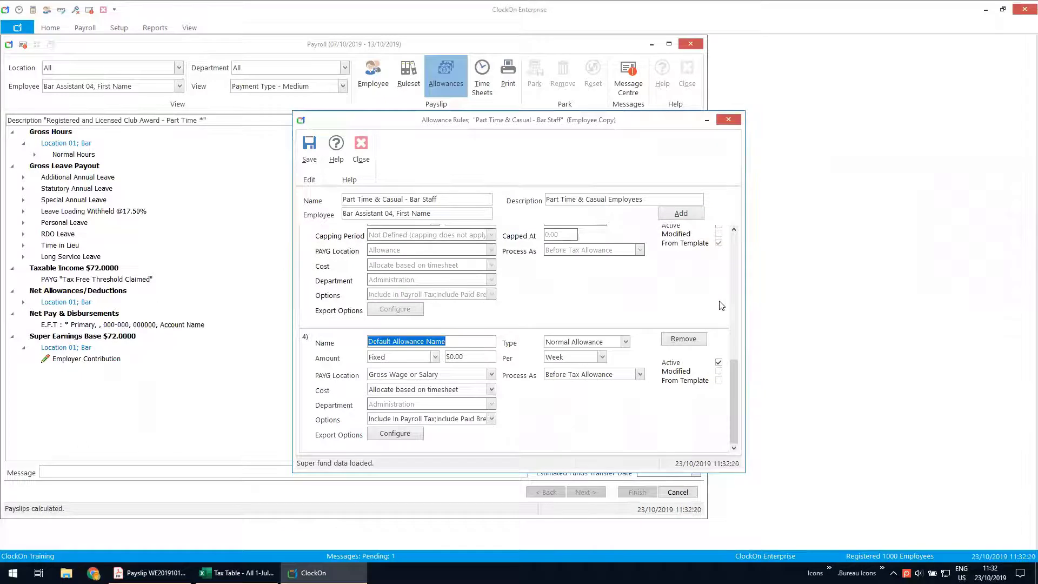
pyautogui.write('Ta')
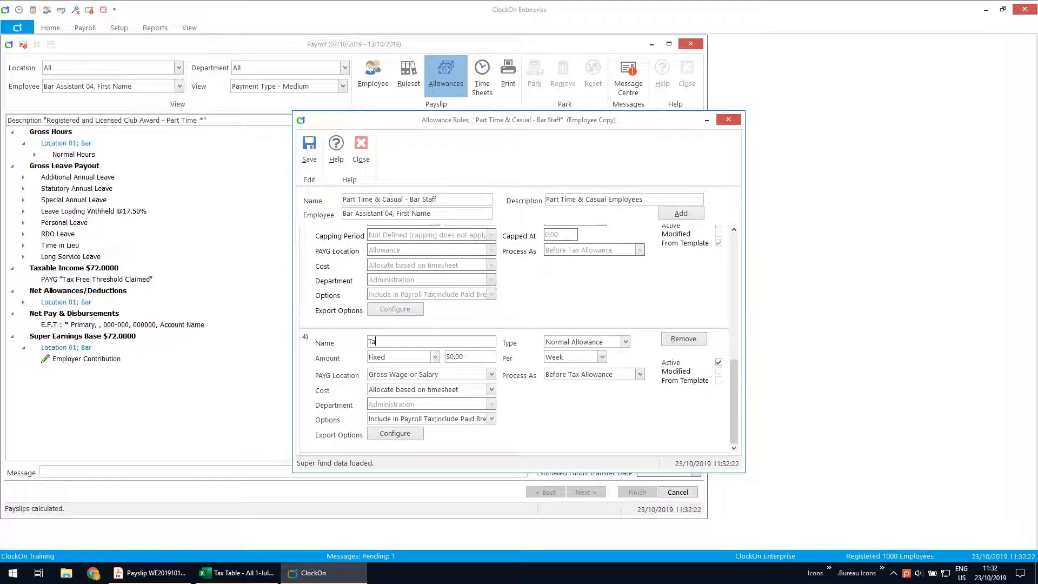
pyautogui.write('x Adjustment for missed hours')
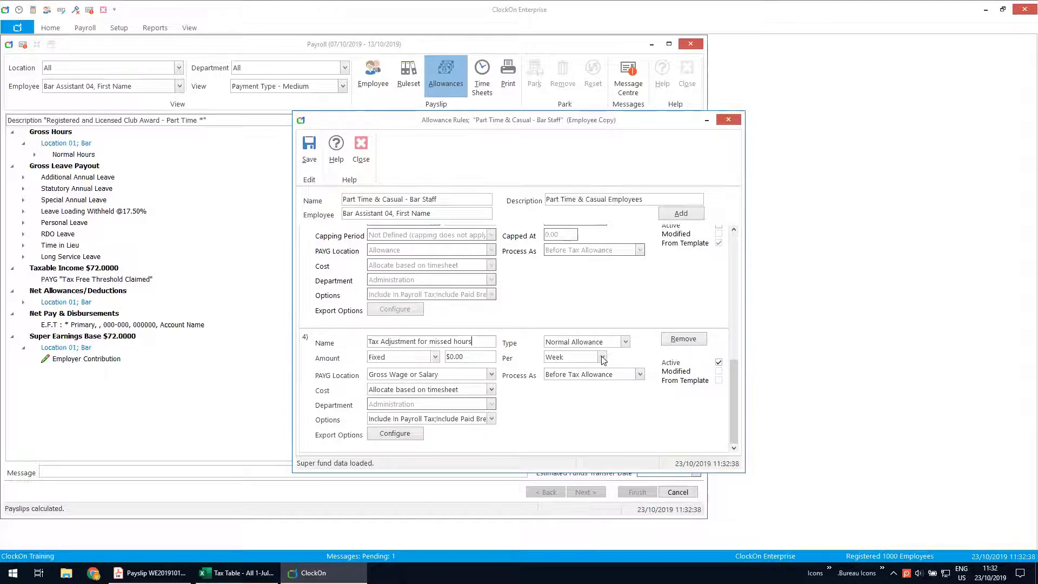
pyautogui.click(640, 374)
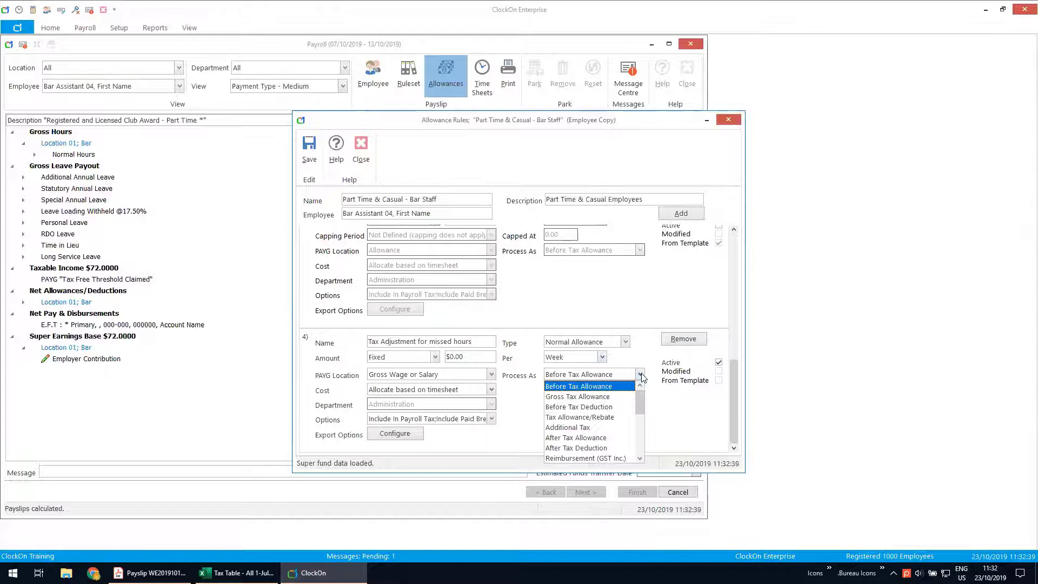
pyautogui.click(563, 428)
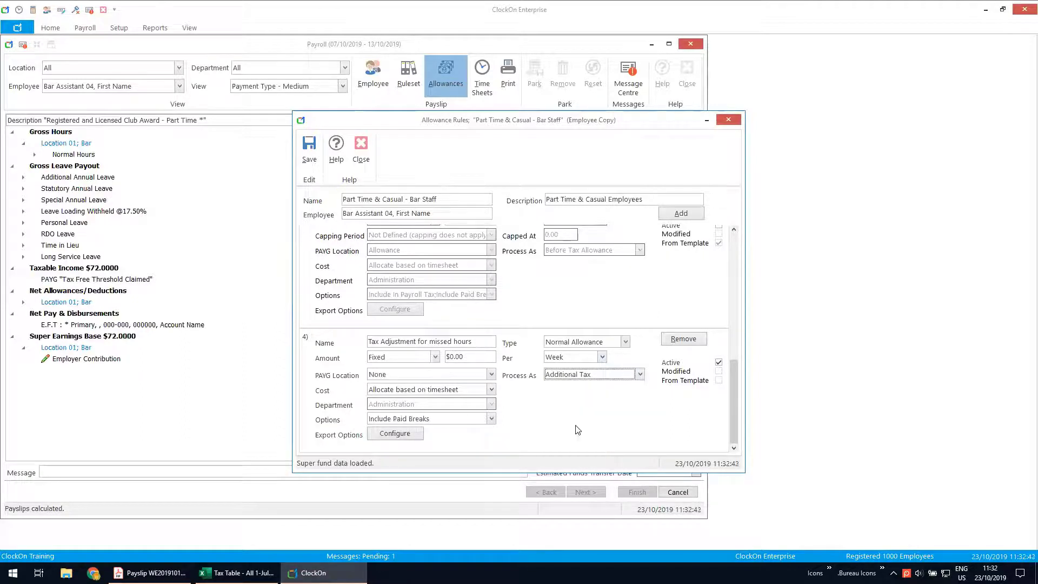
# Enable Pay In Next Pay Only for the tax adjustment allowance and save the allowance rules
pyautogui.click(493, 358)
pyautogui.click(490, 419)
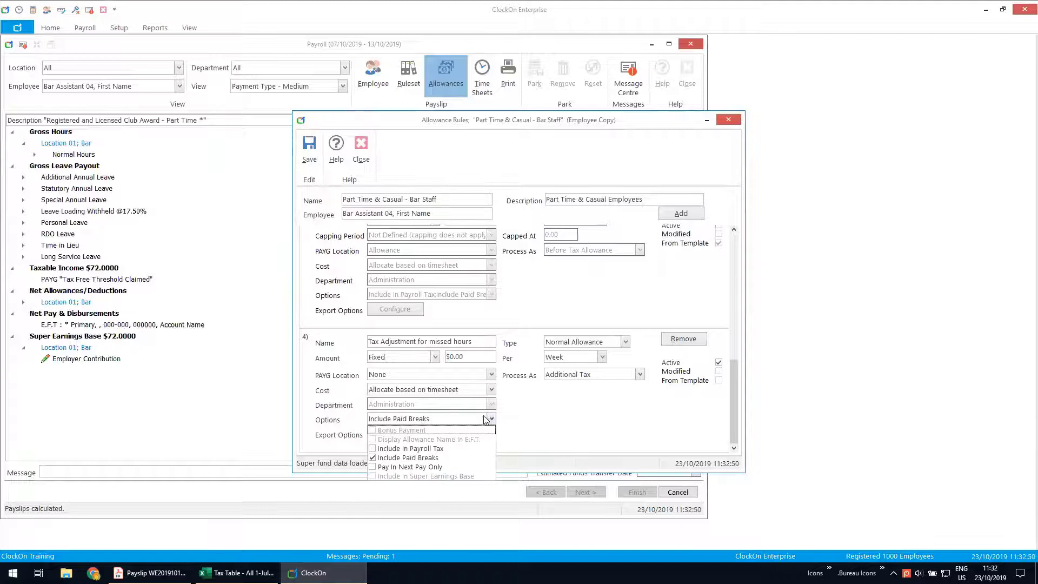
pyautogui.click(377, 470)
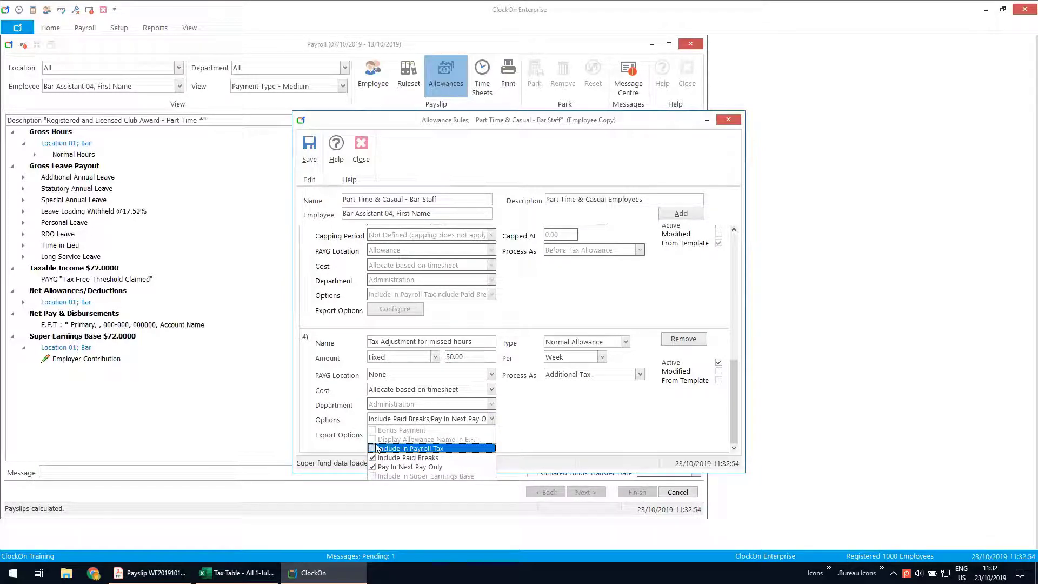
pyautogui.click(309, 147)
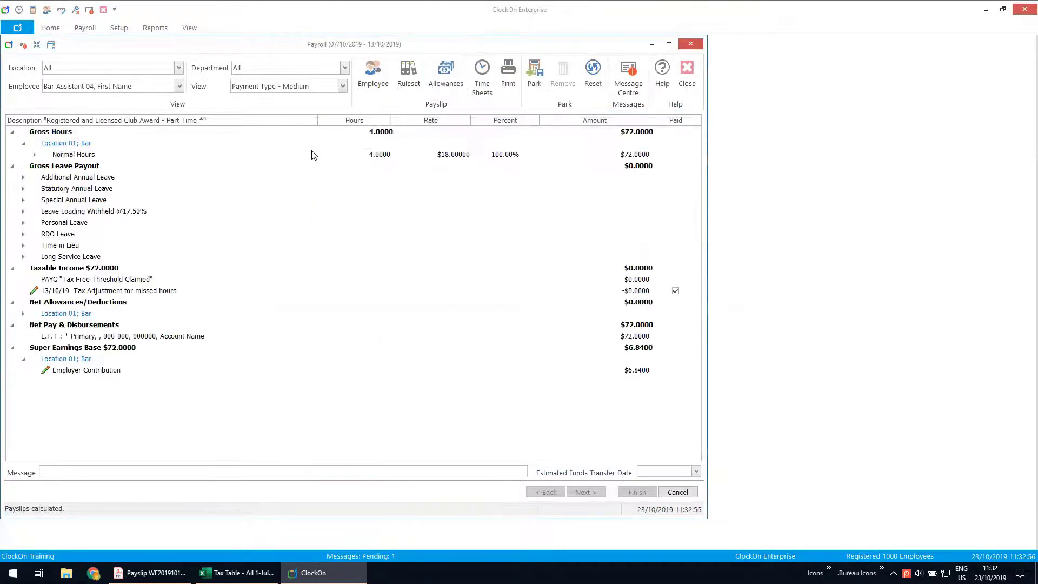
# Set the amount of "Tax Adjustment for missed hours" on the payslip to $25
pyautogui.click(636, 292)
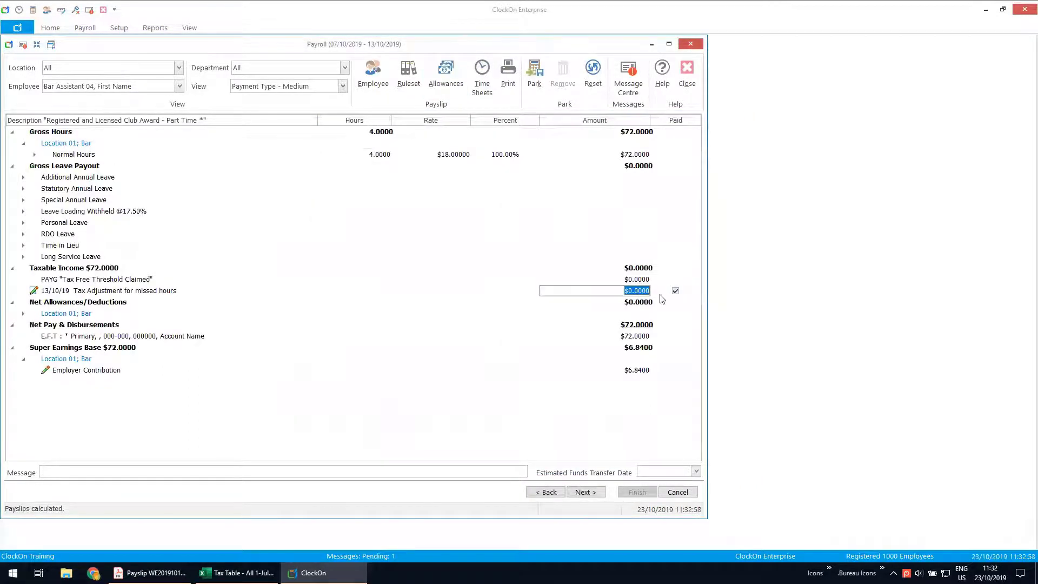
pyautogui.write('25')
pyautogui.press('Return')
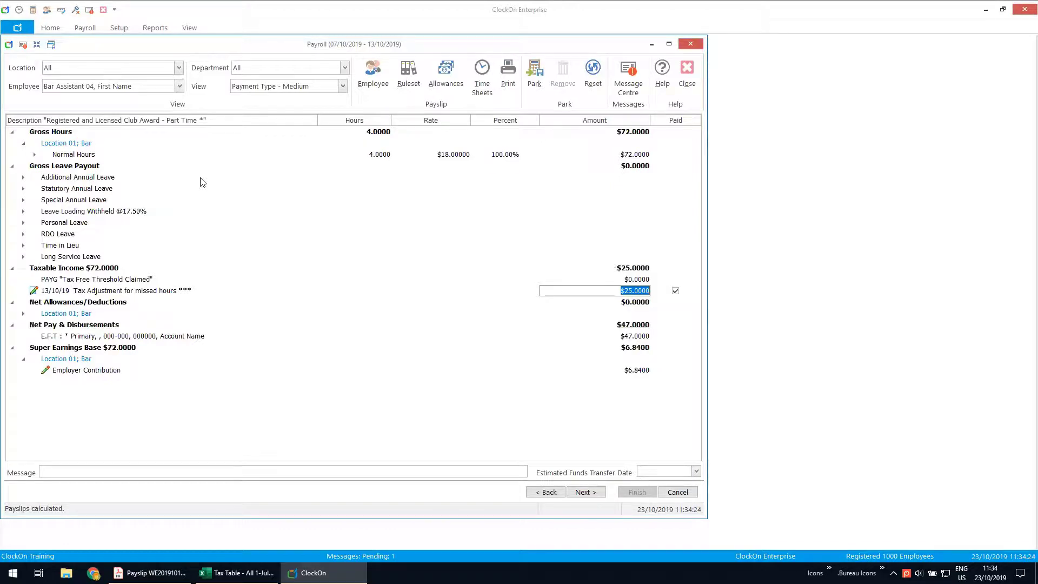
# Process the 07/10/2019 to 13/10/2019 payroll, confirm that it cannot be reversed, and finish it
pyautogui.click(588, 492)
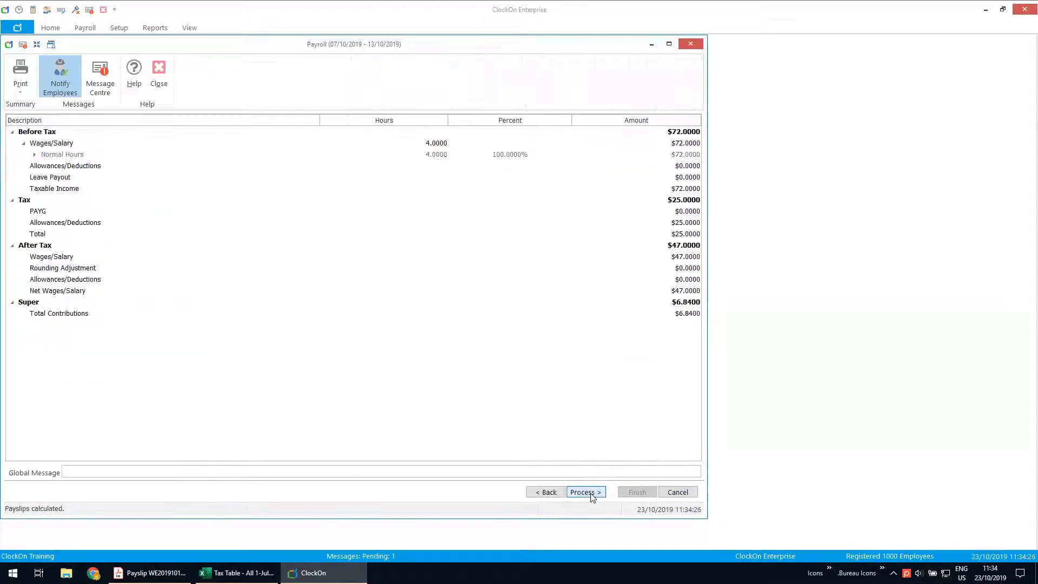
pyautogui.click(592, 494)
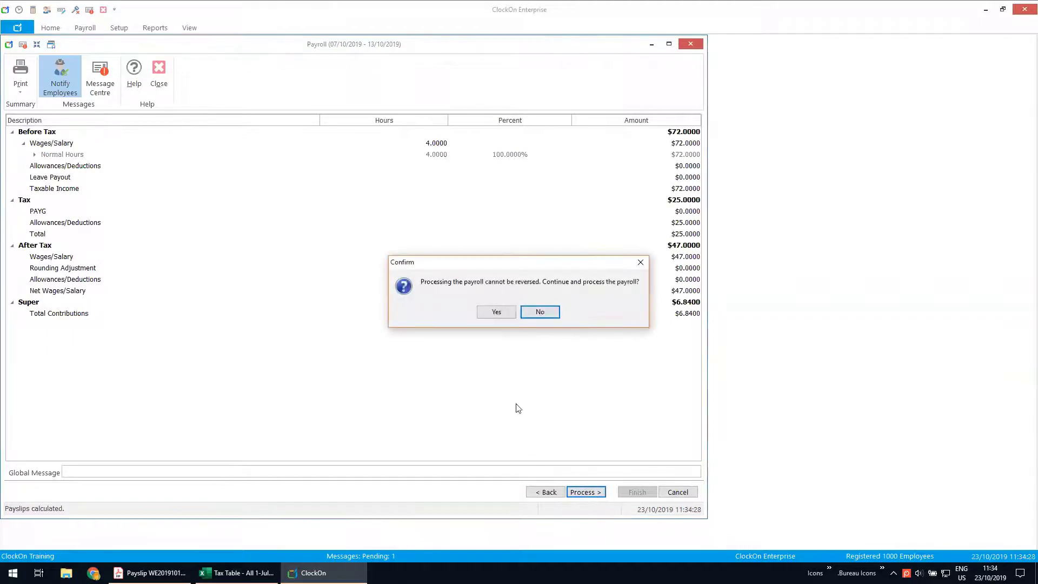
pyautogui.click(497, 311)
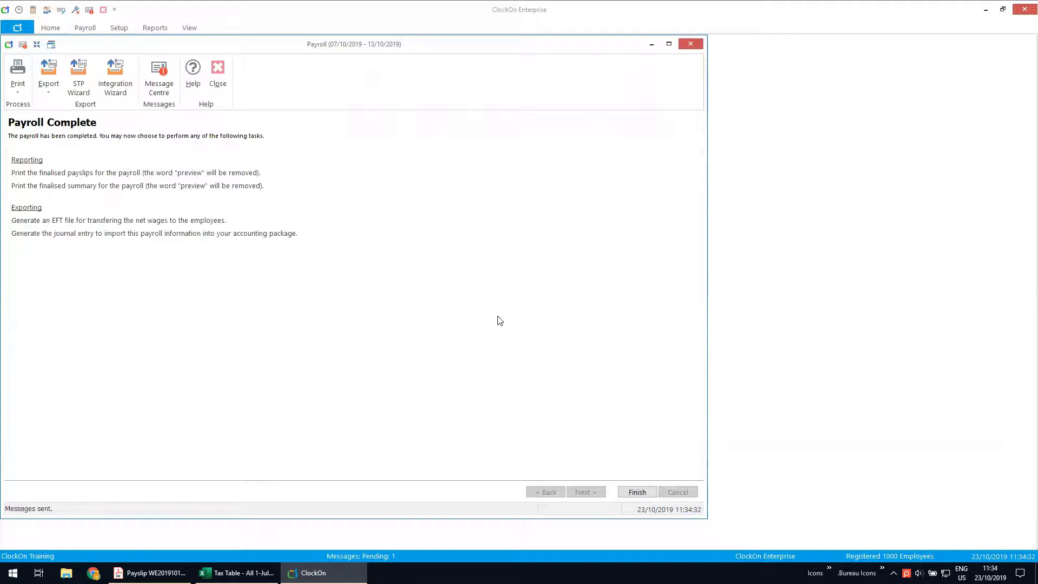
pyautogui.click(20, 74)
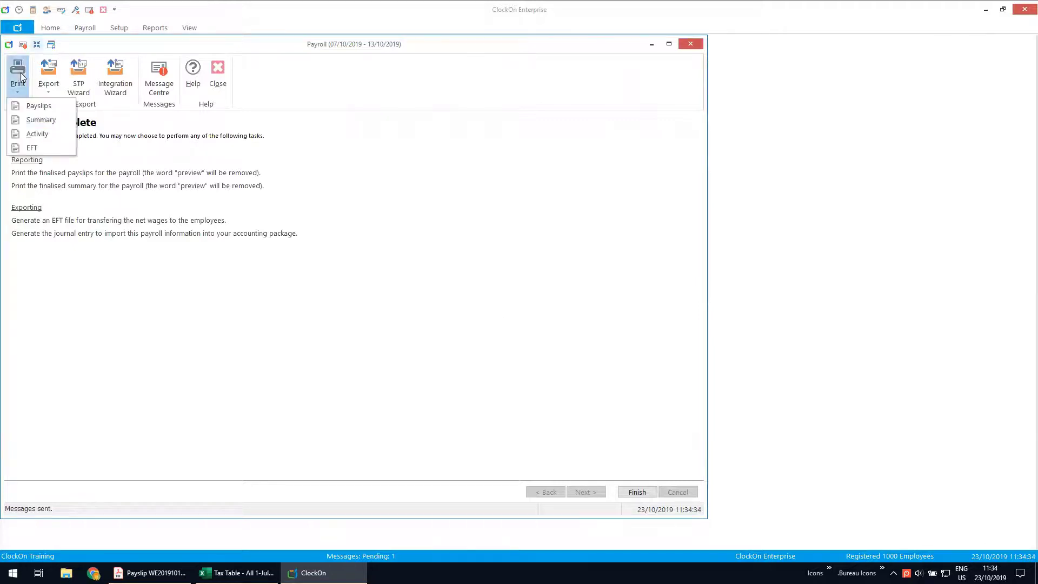
pyautogui.click(314, 357)
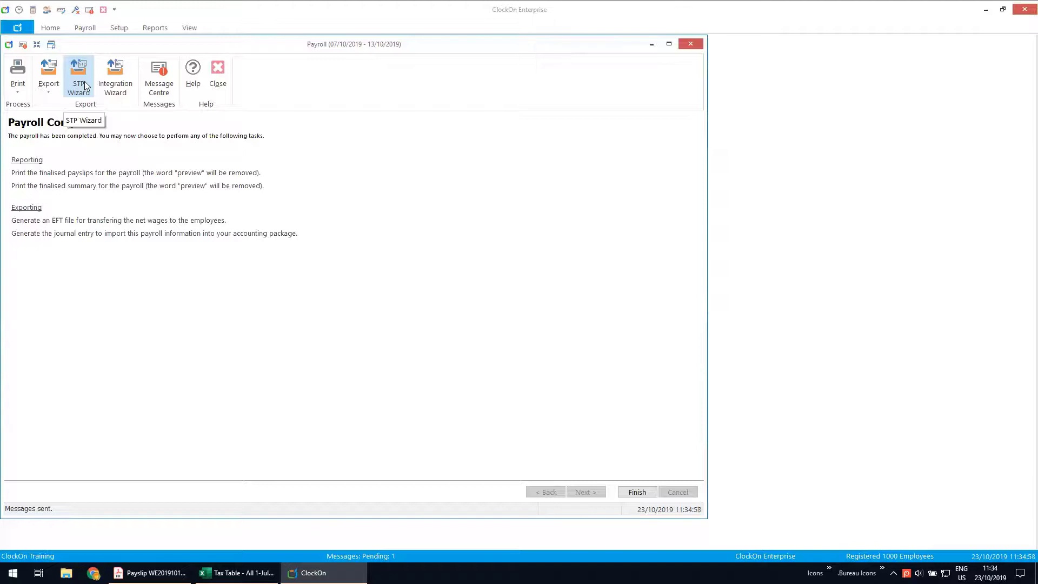
pyautogui.click(638, 493)
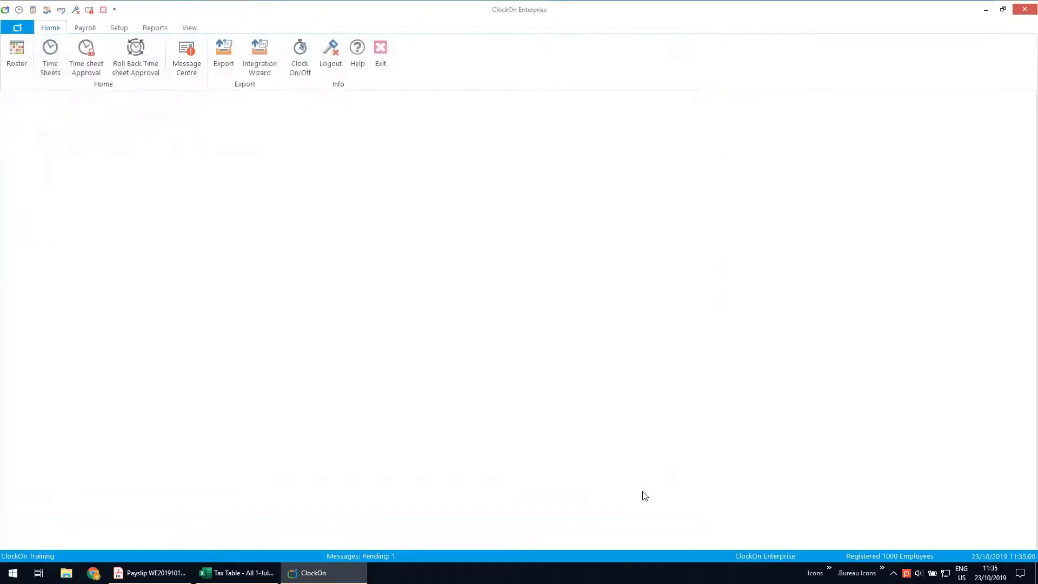
# Start the next payroll, and switch to Adobe Acrobat Reader to examine the correction comments on Bar Assistant 05's payslip
pyautogui.click(86, 29)
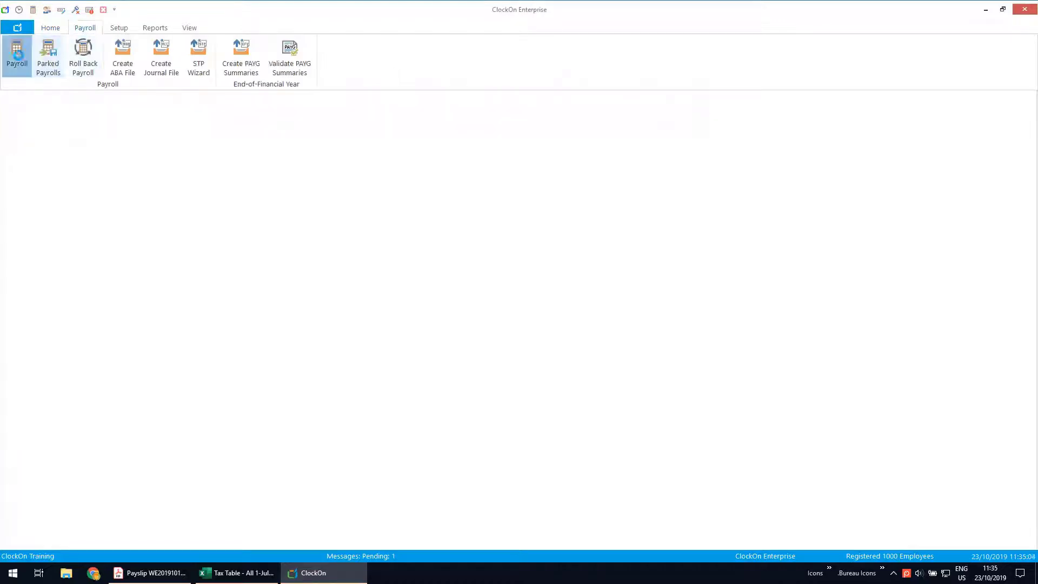
pyautogui.click(17, 55)
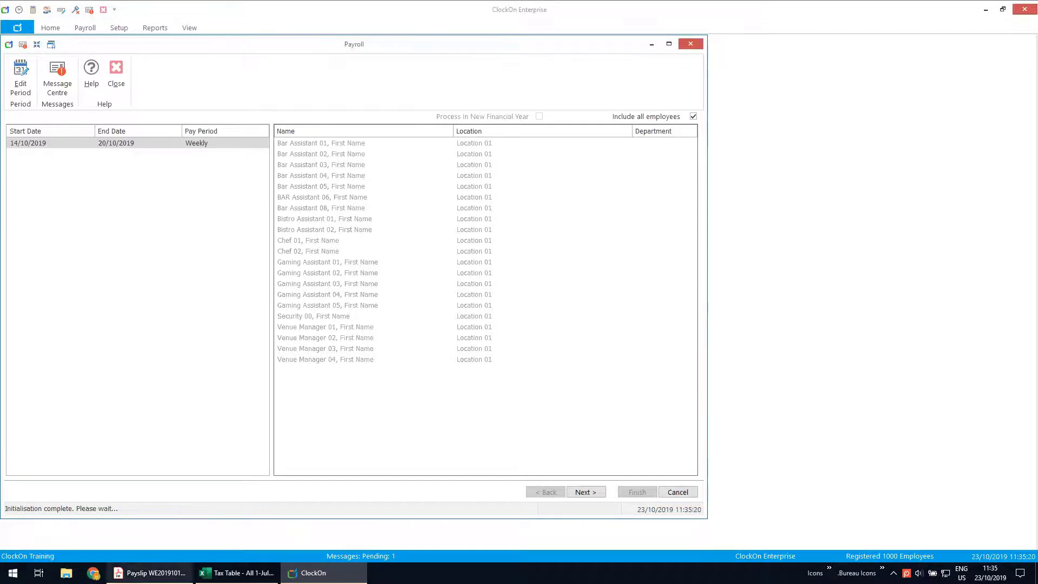
pyautogui.click(151, 573)
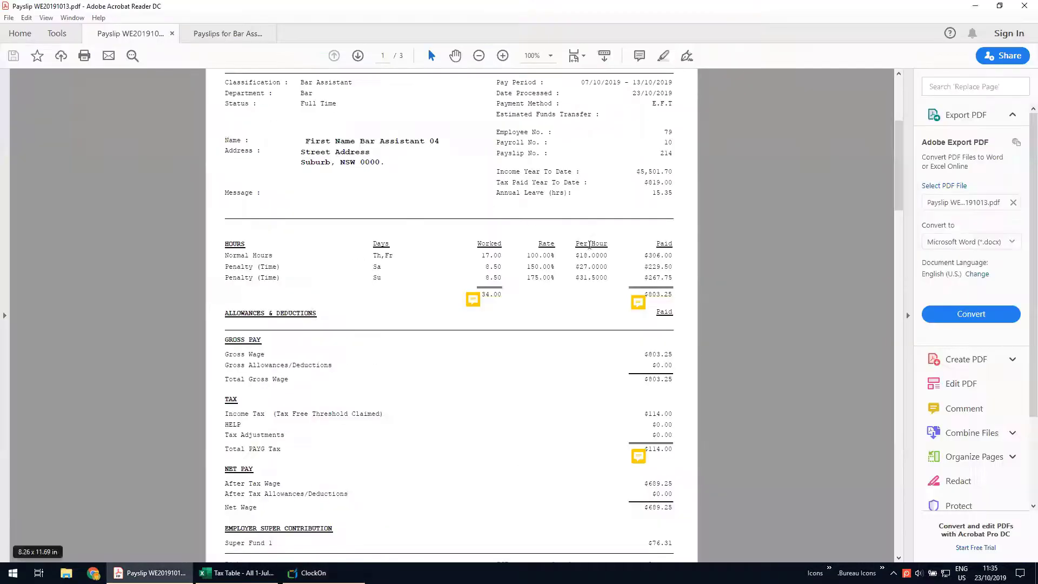
pyautogui.click(899, 558)
pyautogui.scroll(-10, 878, 373)
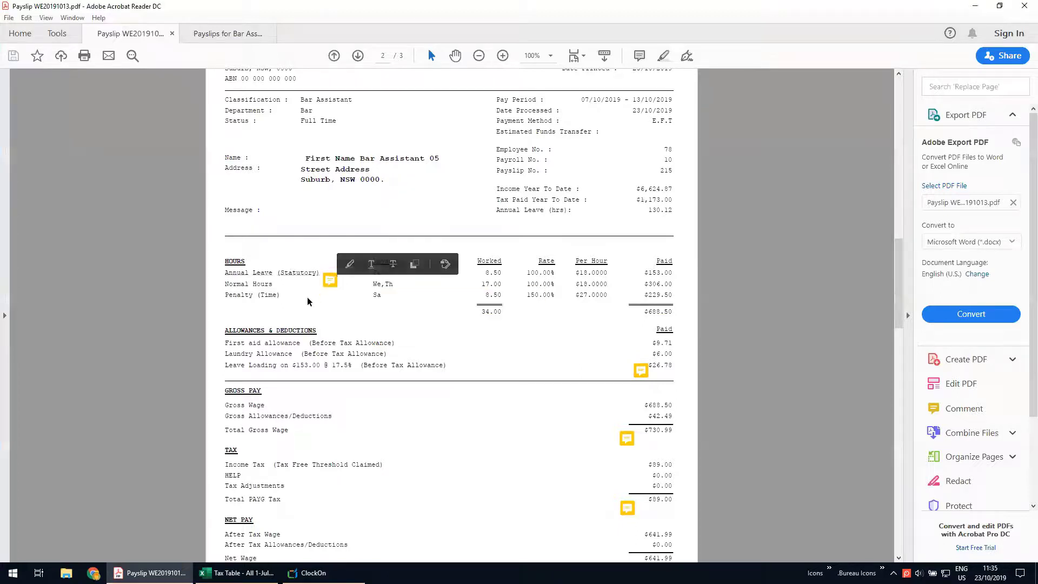
pyautogui.moveTo(334, 280)
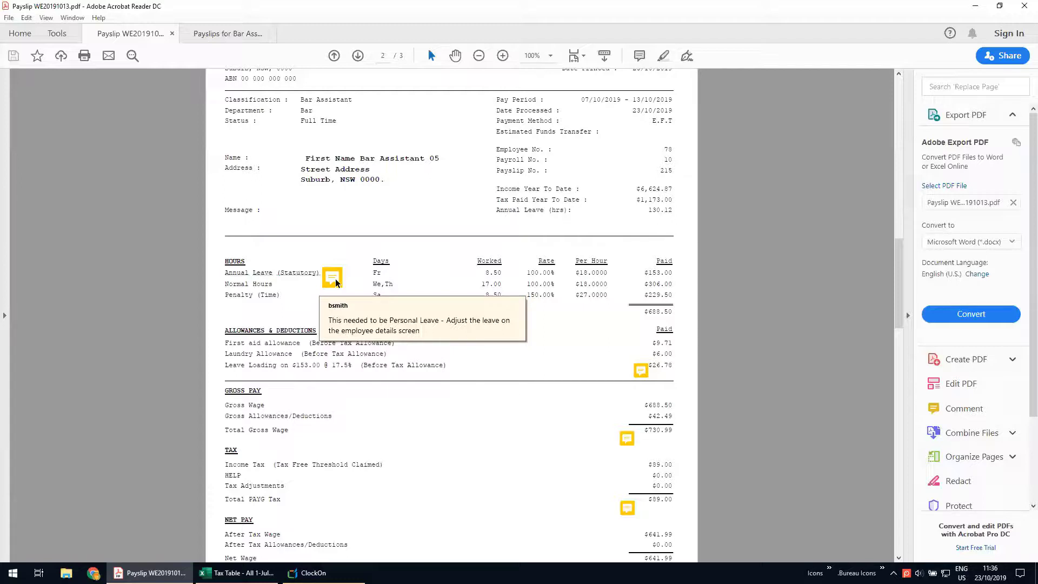
pyautogui.moveTo(642, 372)
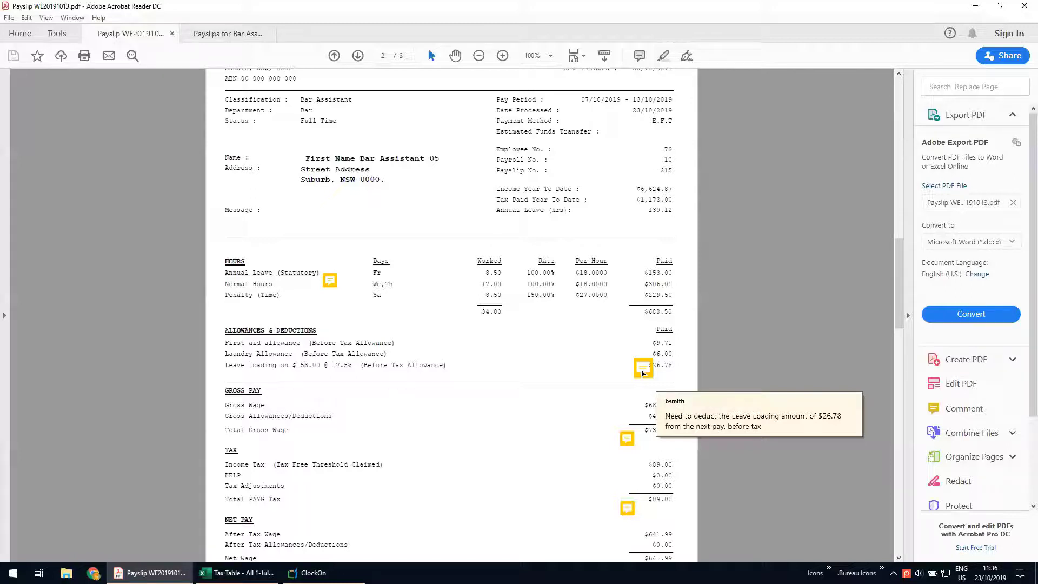
pyautogui.click(245, 32)
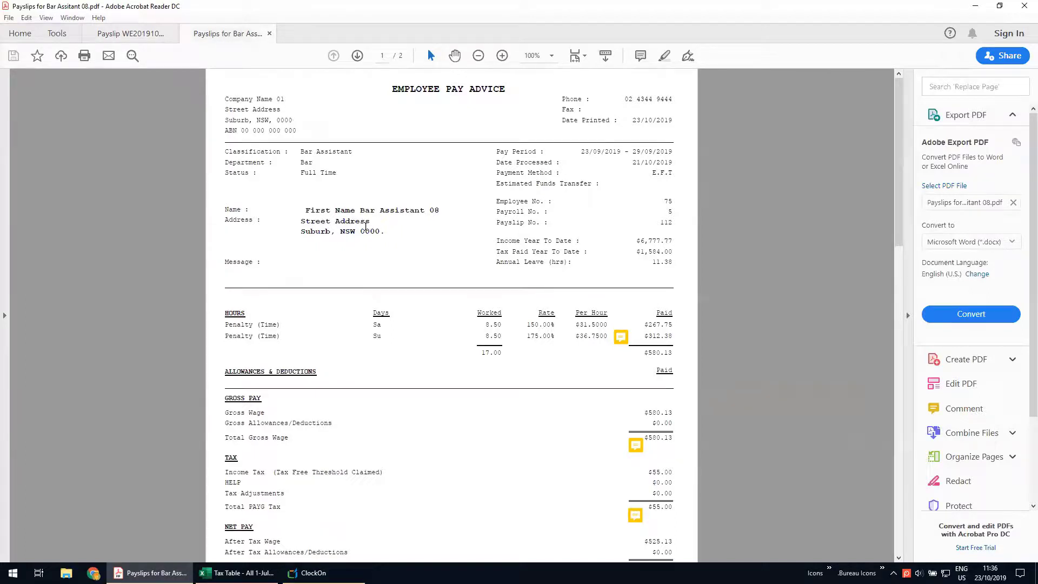
pyautogui.click(157, 41)
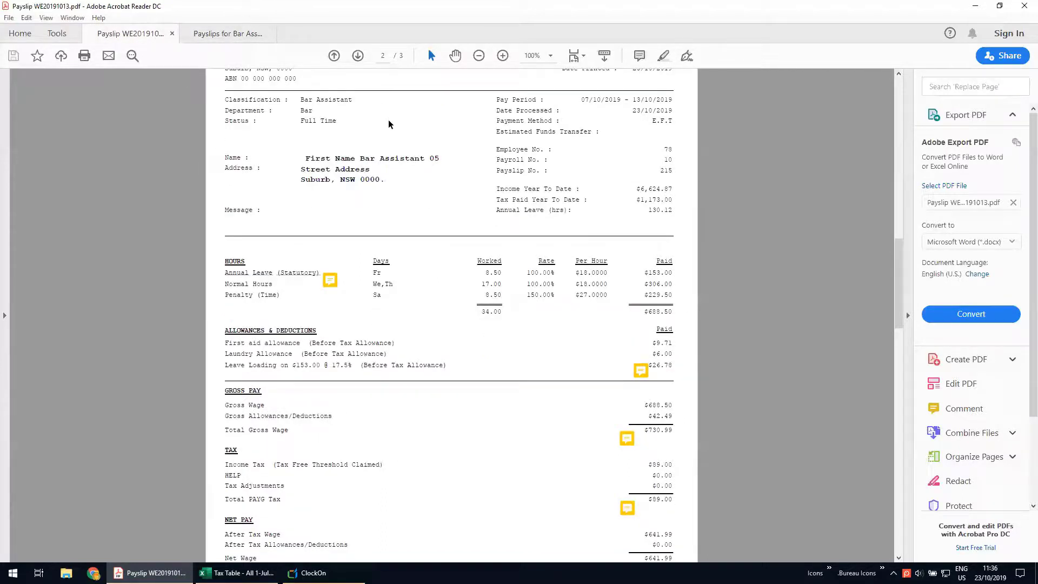
# Return to ClockOn and cancel the open payroll
pyautogui.click(314, 573)
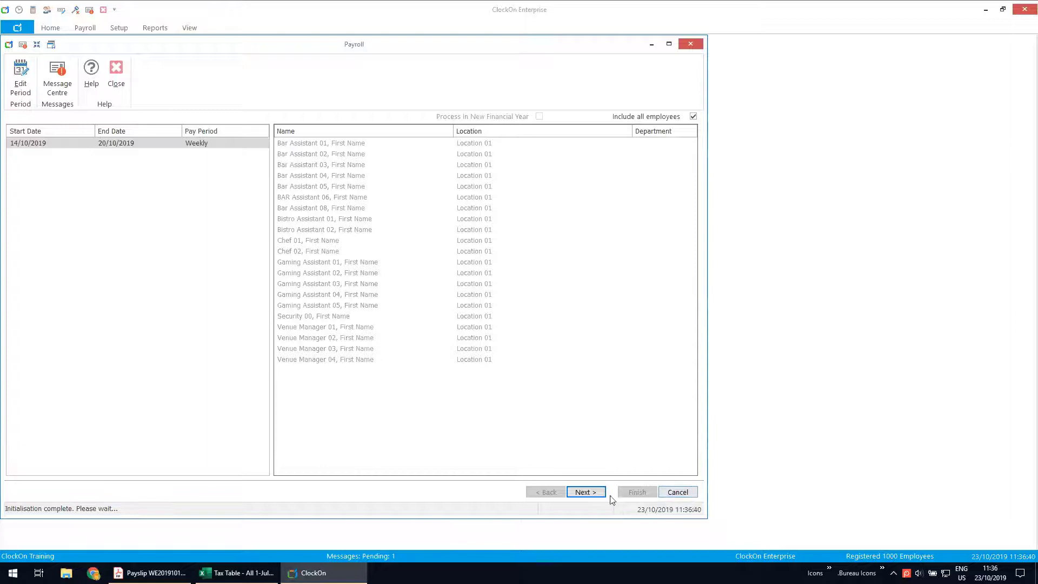
pyautogui.click(676, 493)
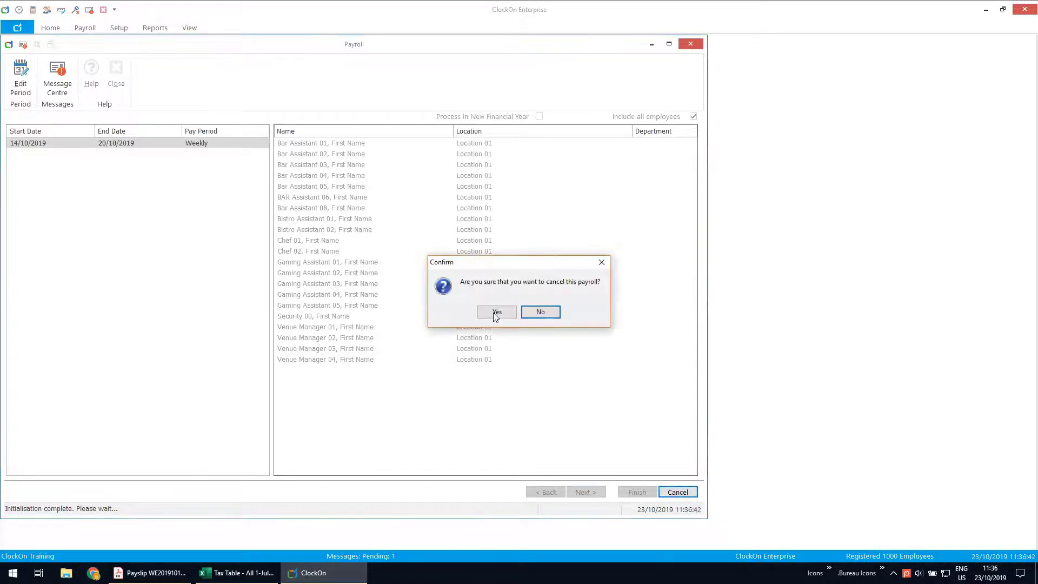
pyautogui.click(496, 313)
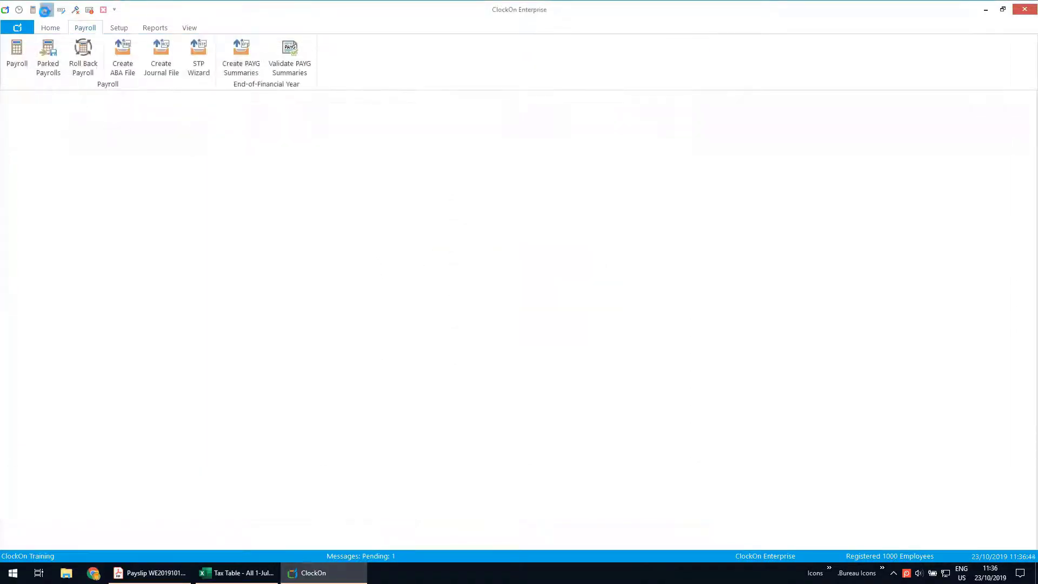
# Open Bar Assistant 05's leave balances in the employee details for editing
pyautogui.click(71, 64)
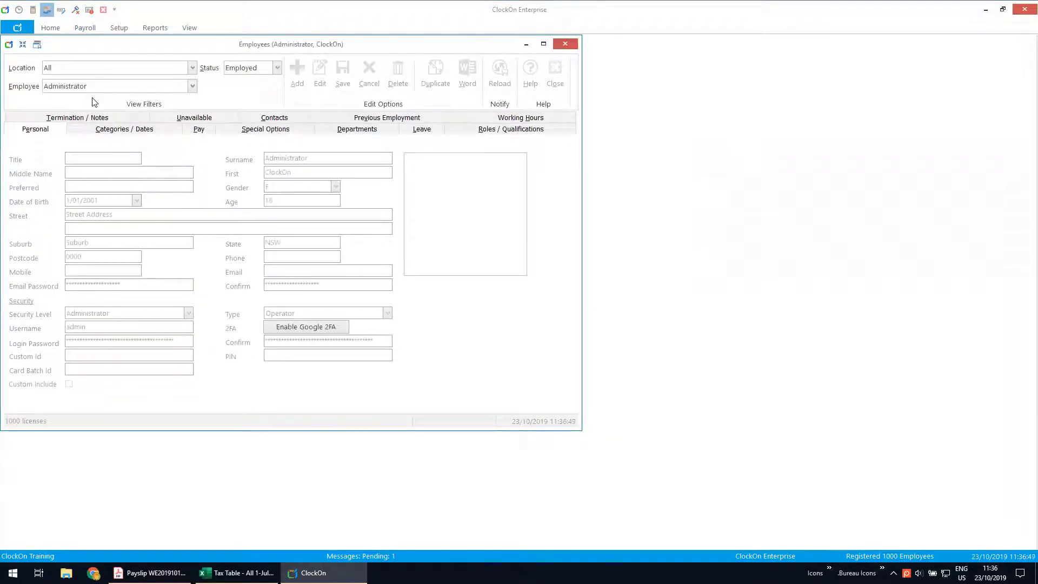
pyautogui.click(193, 87)
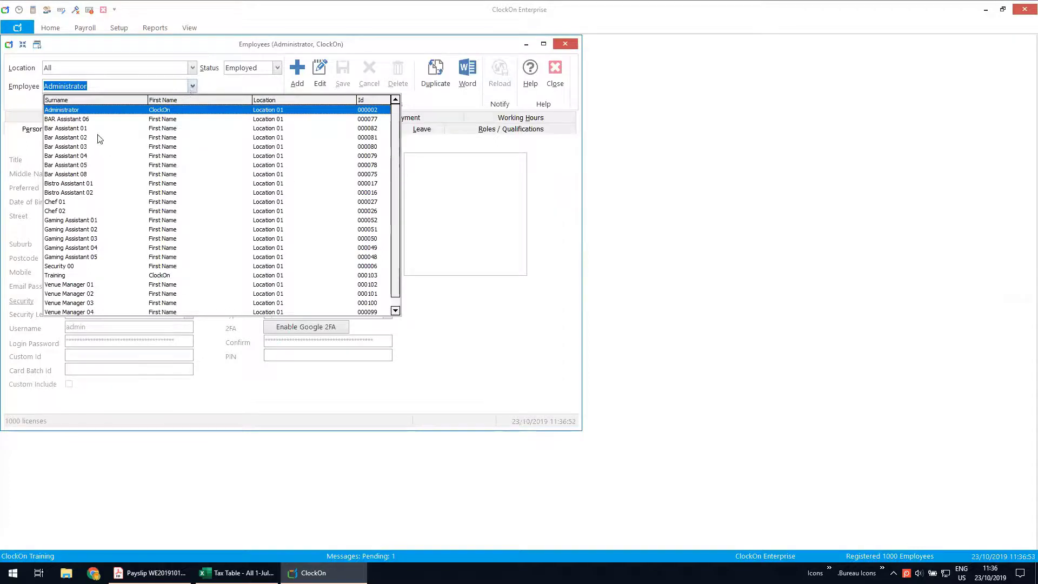
pyautogui.click(92, 165)
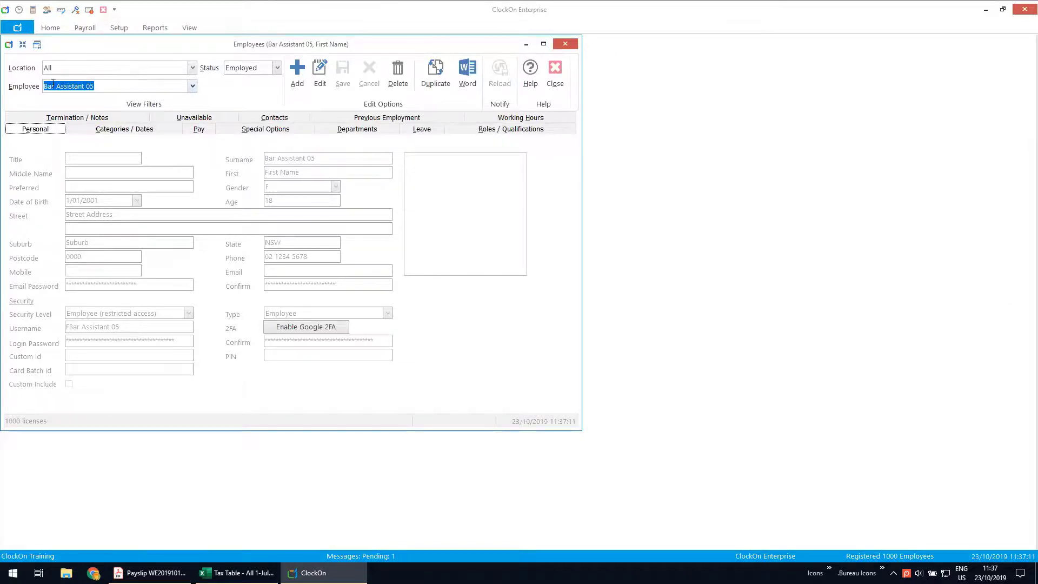
pyautogui.click(422, 129)
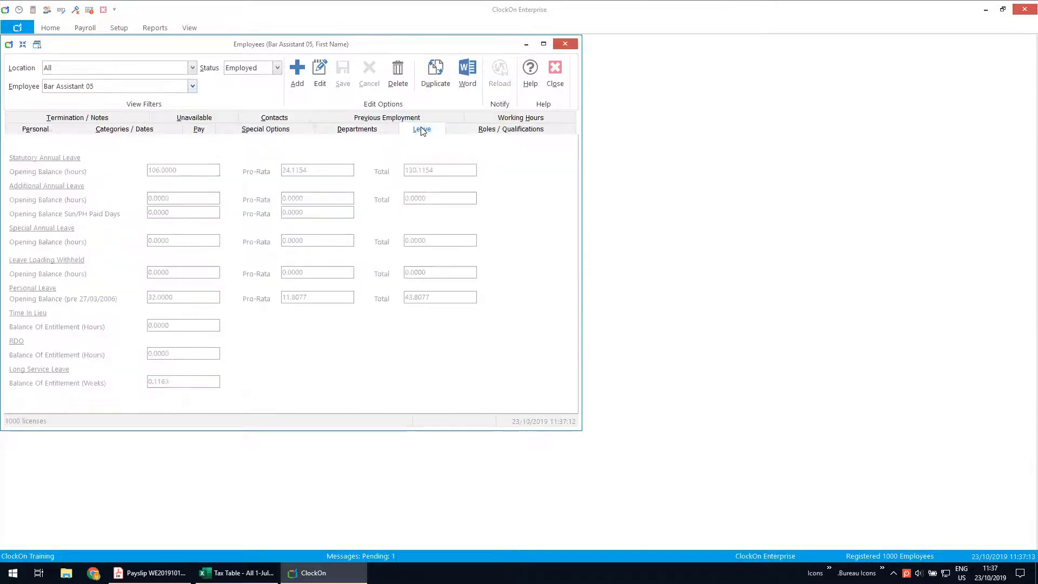
pyautogui.click(322, 69)
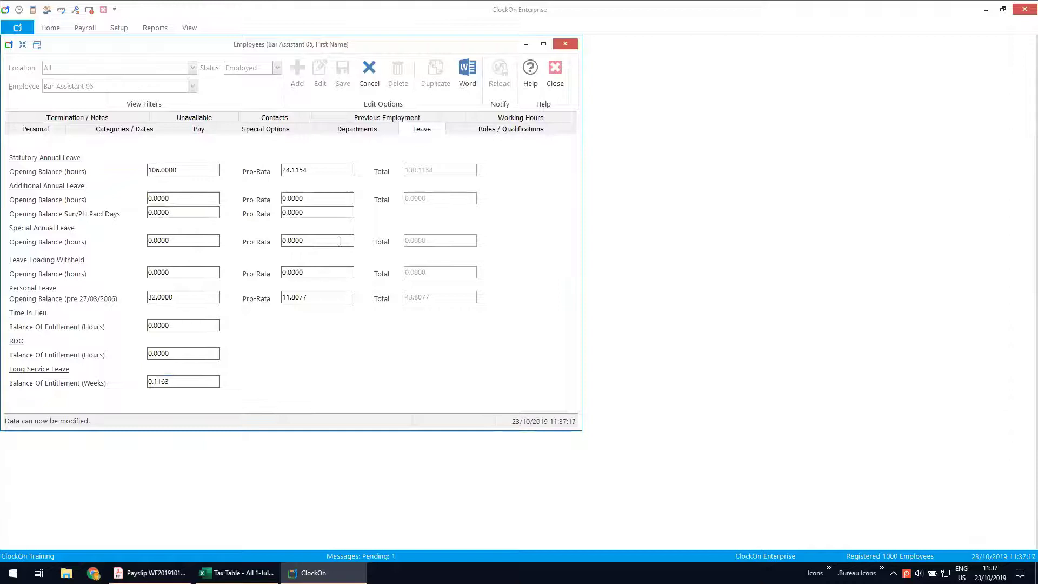
# Copy the Statutory Annual Leave pro-rata balance into Calculator
pyautogui.press('Tab')
pyautogui.click(319, 298)
pyautogui.click(313, 170)
pyautogui.press('XF86Calculator')
pyautogui.moveTo(317, 170); pyautogui.dragTo(242, 171)
pyautogui.hotkey('ctrl', 'c')
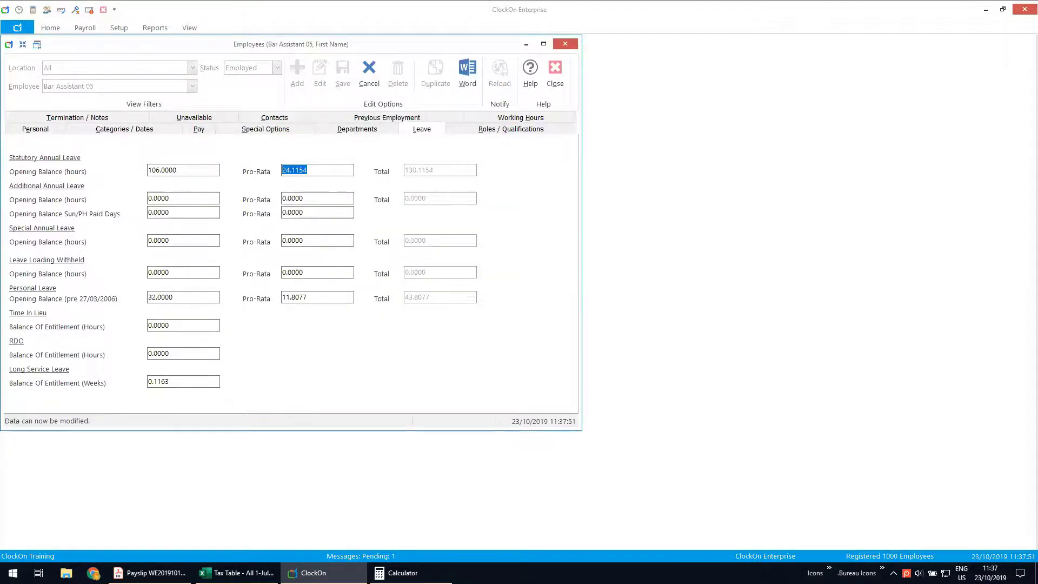
pyautogui.click(403, 573)
pyautogui.rightClick(419, 146)
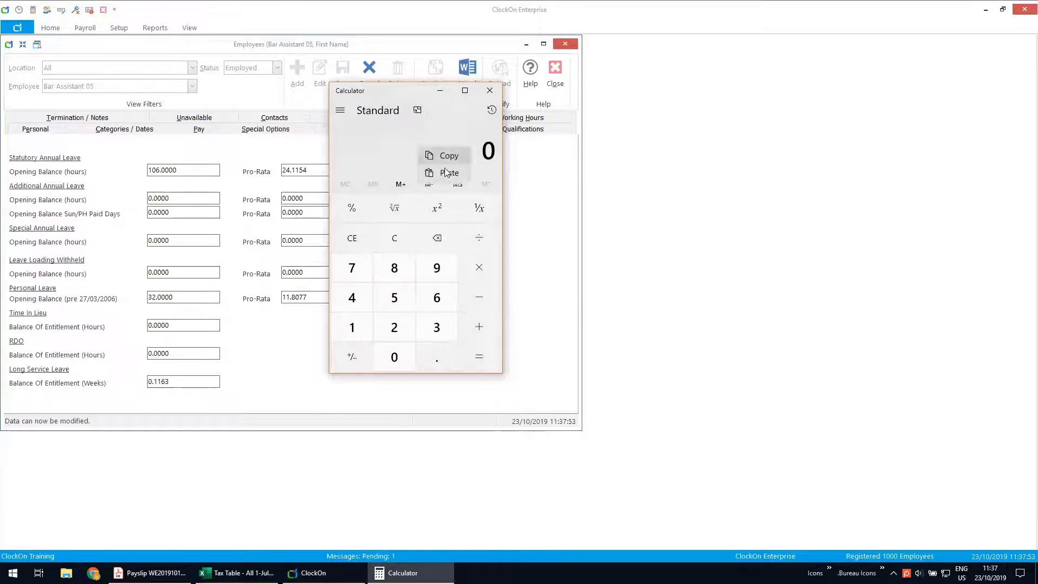
pyautogui.click(447, 172)
pyautogui.click(482, 297)
pyautogui.write('8.5')
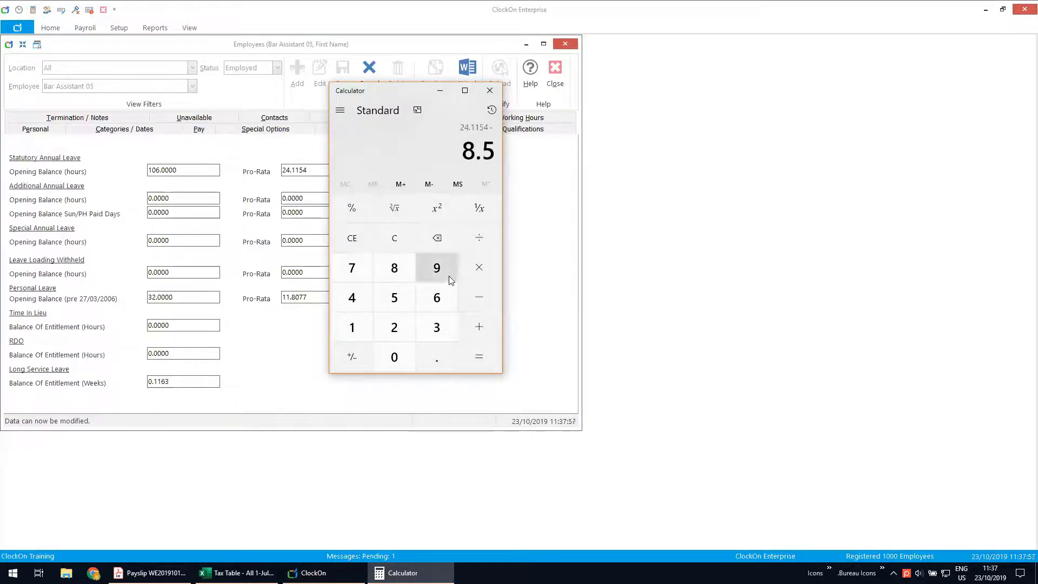
pyautogui.press('BackSpace')
pyautogui.press('BackSpace')
pyautogui.press('BackSpace')
# Add 8.5 hours to the copied balance and set the Statutory Annual Leave pro-rata to 32.6154
pyautogui.press('+')
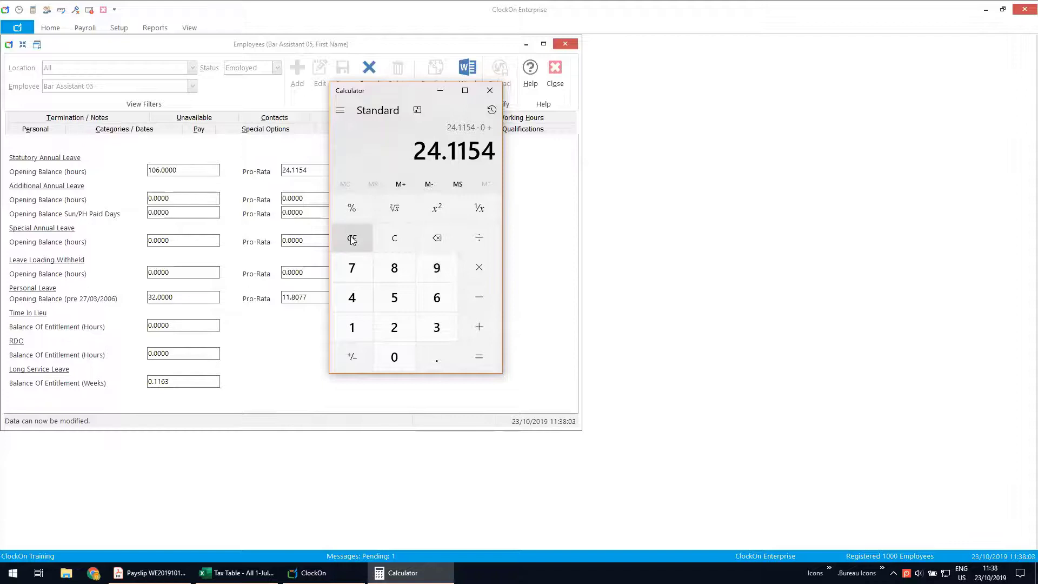
pyautogui.write('8.5')
pyautogui.press('Return')
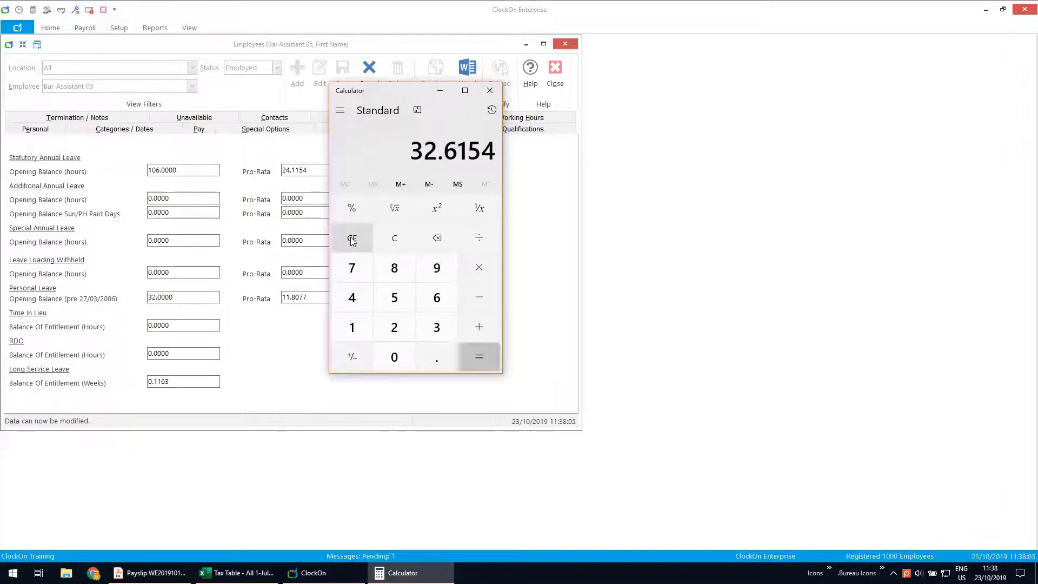
pyautogui.rightClick(424, 150)
pyautogui.click(433, 161)
pyautogui.doubleClick(318, 168)
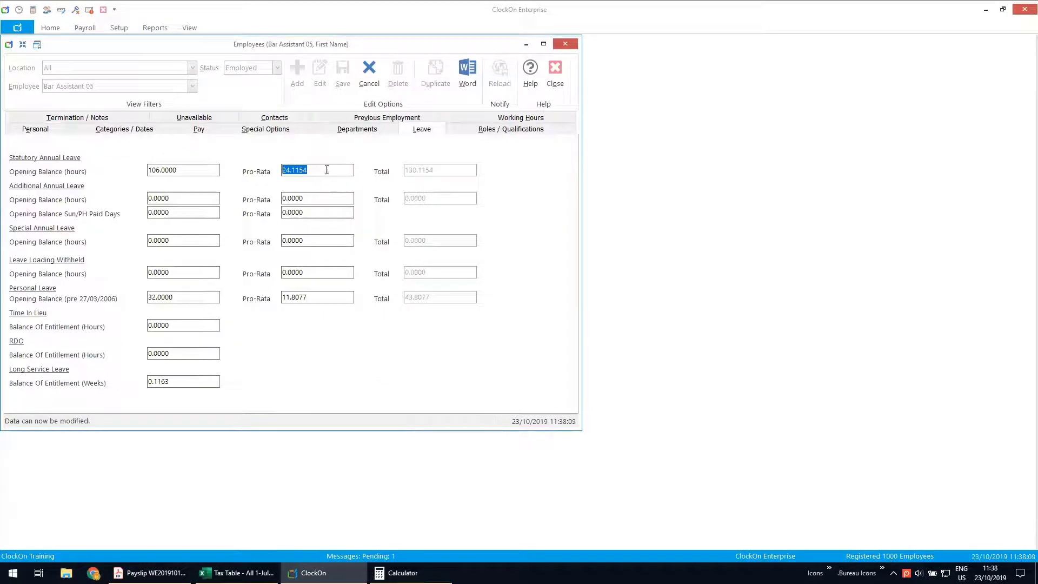
pyautogui.hotkey('ctrl', 'v')
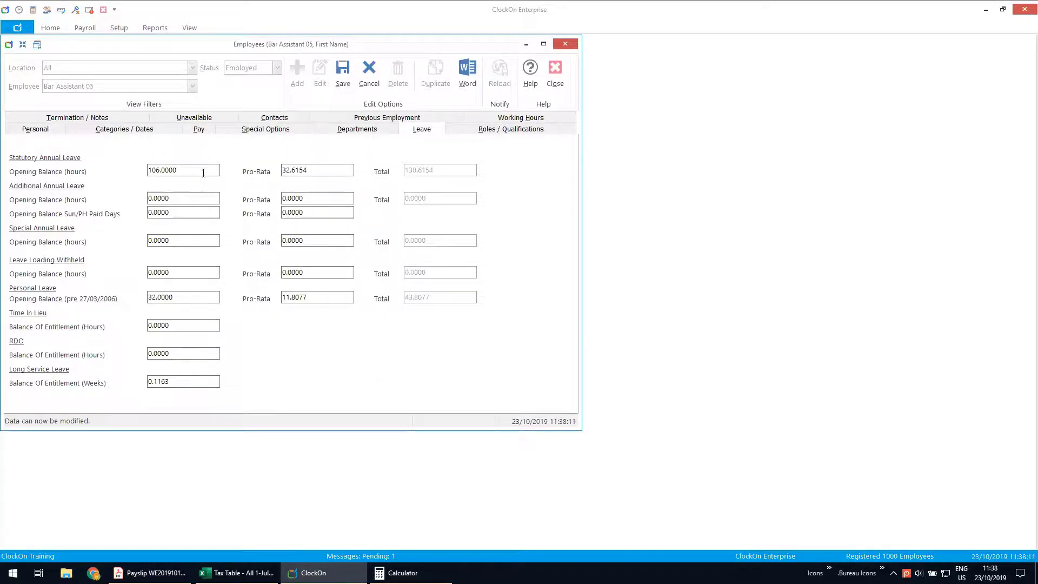
# Copy the Personal Leave pro-rata balance into Calculator in place of the previous result
pyautogui.doubleClick(294, 297)
pyautogui.rightClick(292, 299)
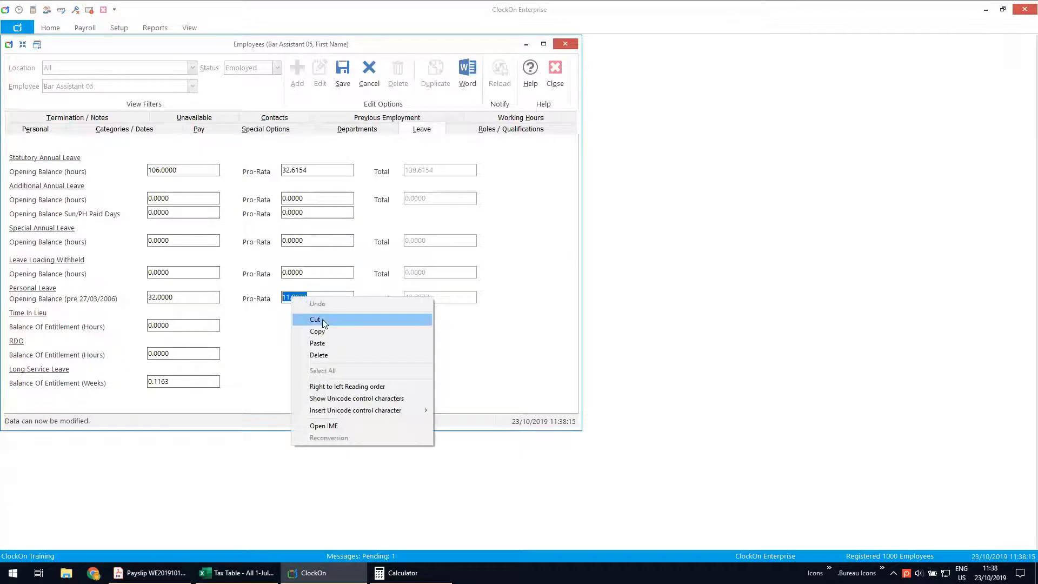
pyautogui.click(323, 332)
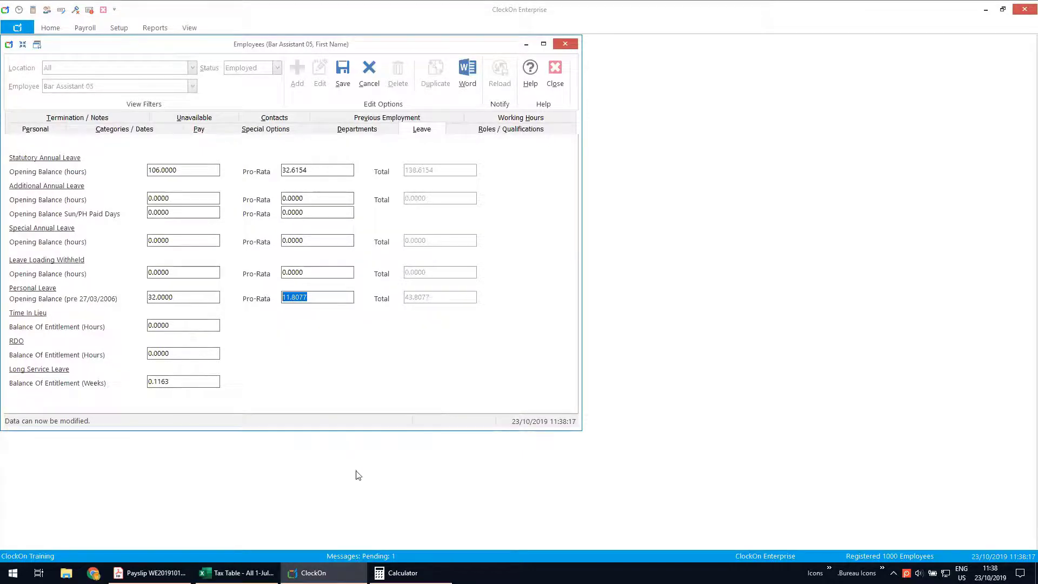
pyautogui.click(401, 573)
pyautogui.click(352, 238)
pyautogui.rightClick(428, 140)
pyautogui.click(452, 167)
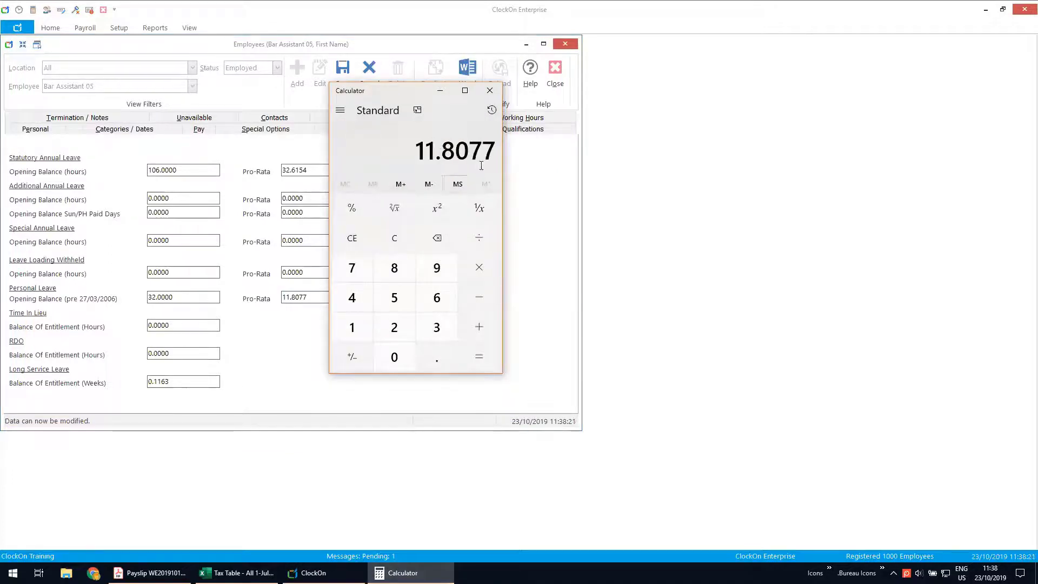
# Subtract 8.5 hours from the copied balance and set the Personal Leave pro-rata to 3.3077
pyautogui.write('-8.5=')
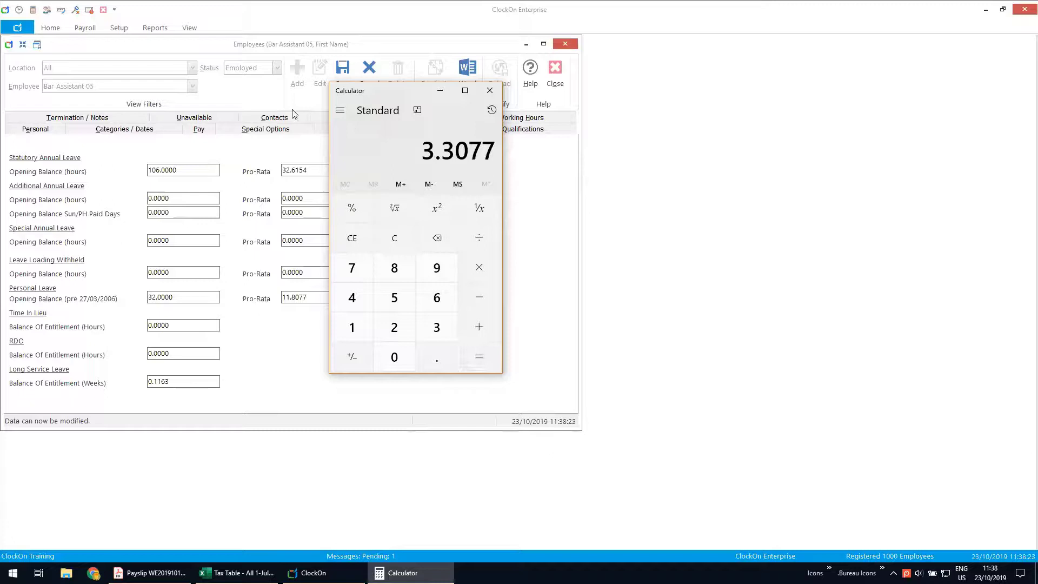
pyautogui.rightClick(449, 157)
pyautogui.click(476, 165)
pyautogui.click(313, 299)
pyautogui.hotkey('ctrl', 'v')
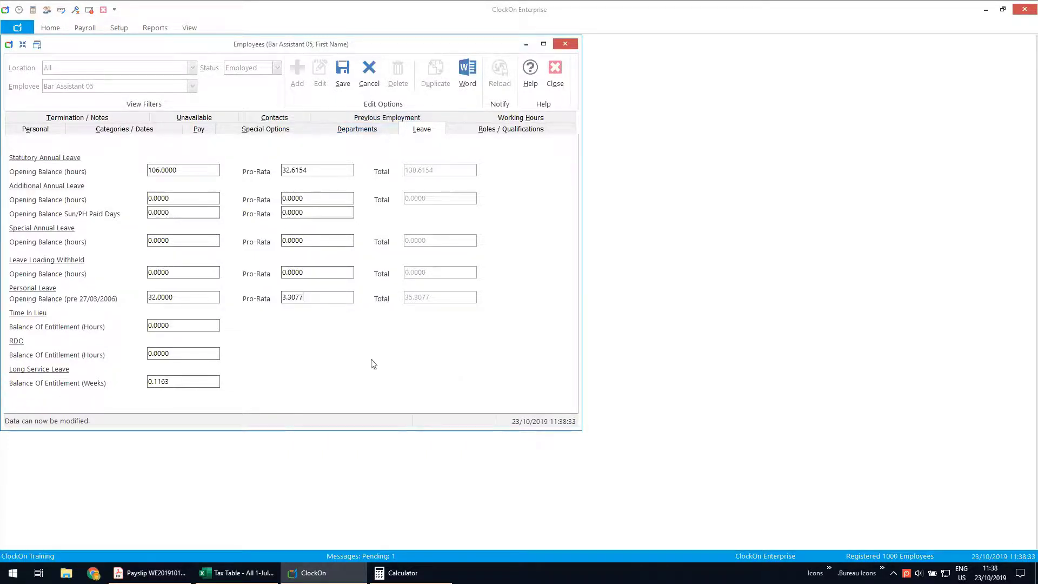
# Add the general note "LEave balance Adj on 23/10" to the employee record, then save and close the record
pyautogui.click(81, 118)
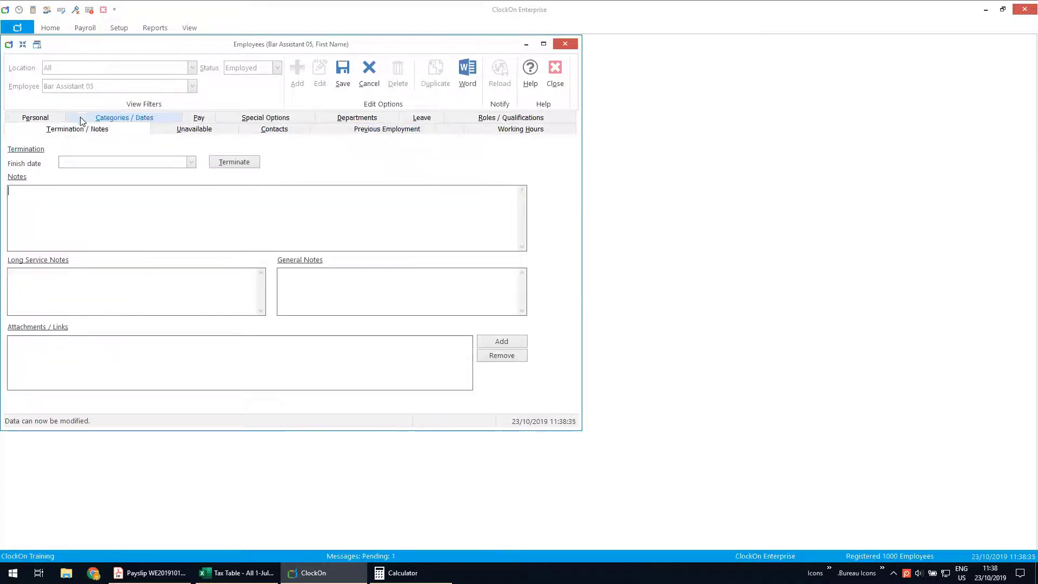
pyautogui.click(331, 286)
pyautogui.write('LEave ba')
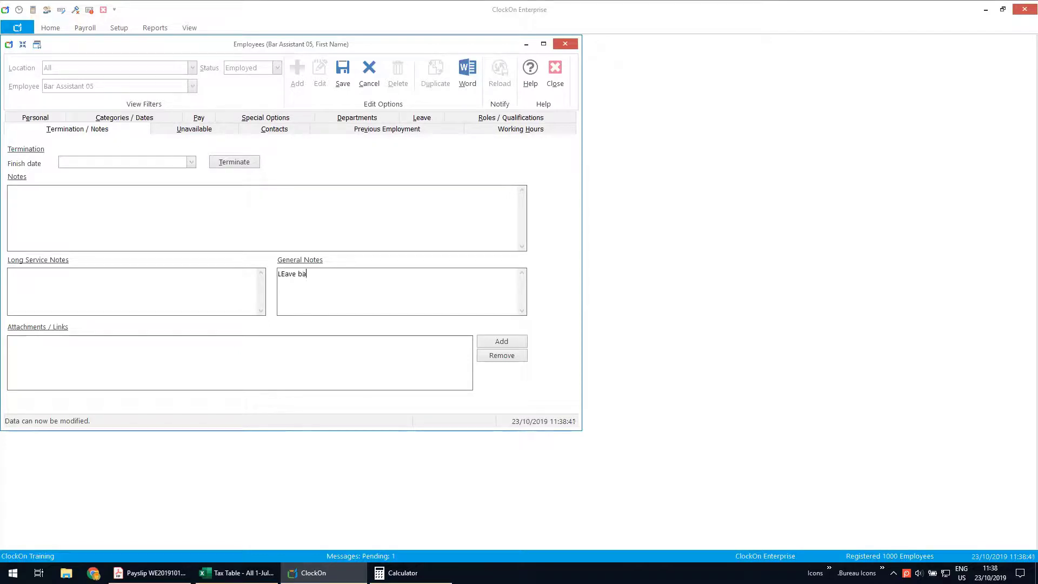
pyautogui.write('llance')
pyautogui.write(' Ajd')
pyautogui.press('BackSpace')
pyautogui.press('BackSpace')
pyautogui.write('dj on 23/10')
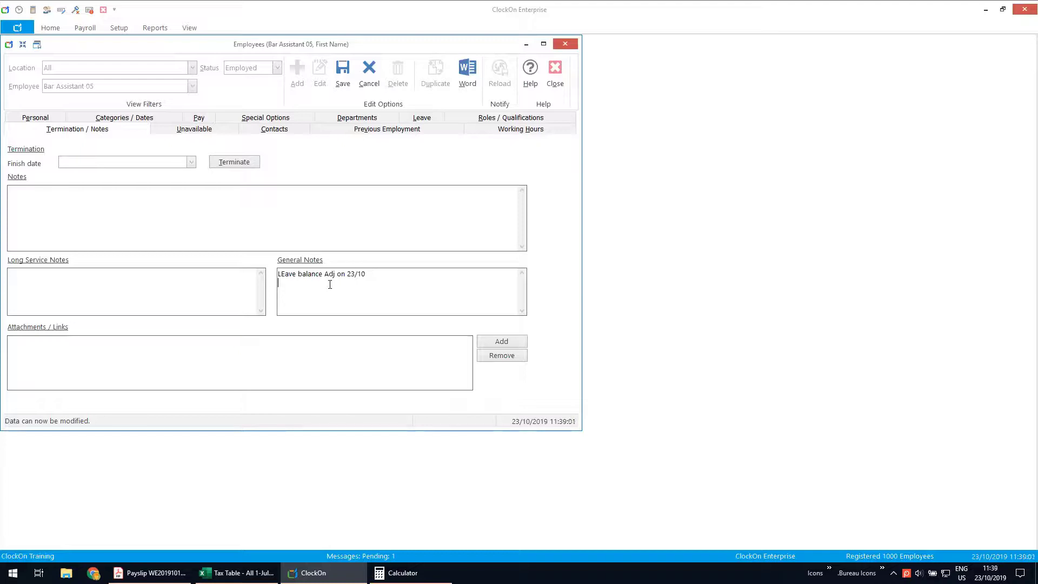
pyautogui.hotkey('ctrl', 'a')
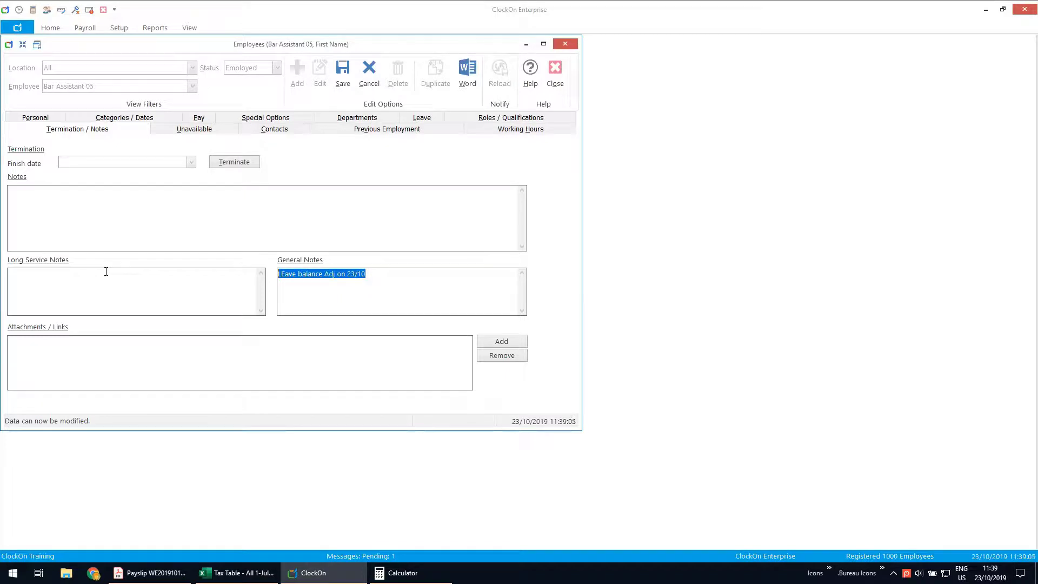
pyautogui.click(343, 76)
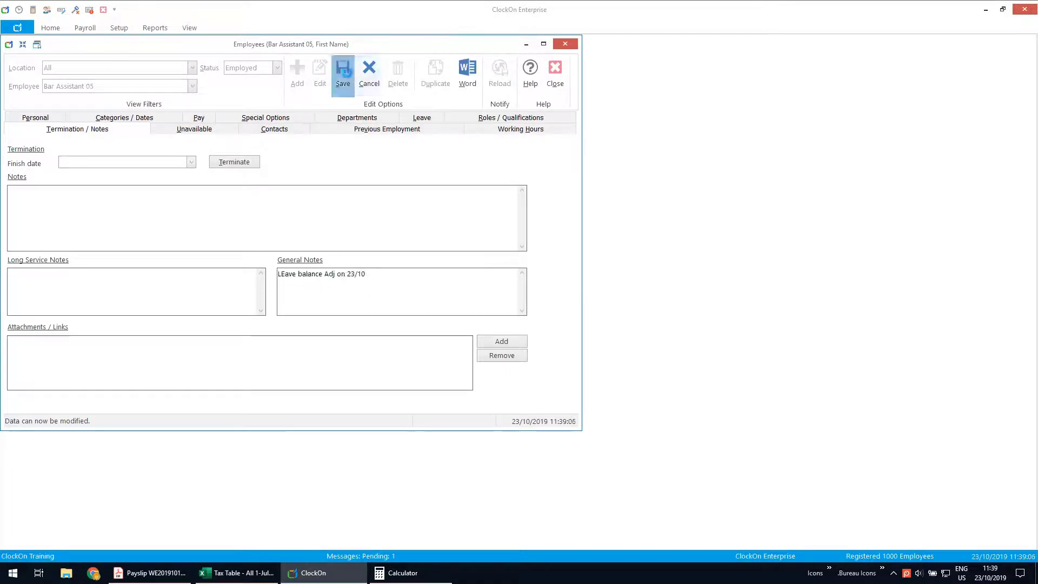
pyautogui.click(553, 79)
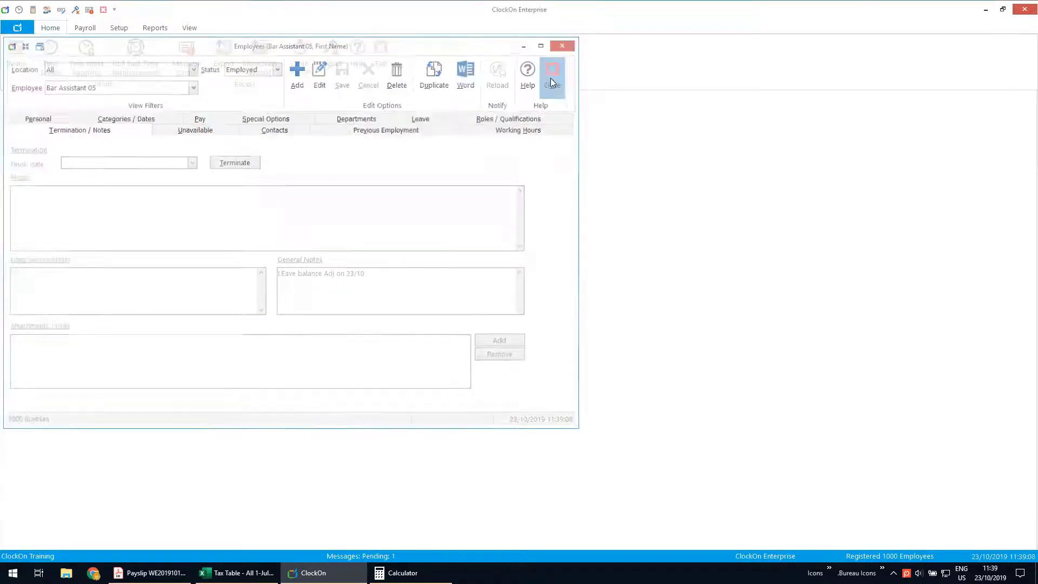
# Calculate the 14/10/2019 to 20/10/2019 payroll for only Bar Assistant 05 and Bar Assistant 08, viewed as Payment Type - Medium
pyautogui.click(119, 28)
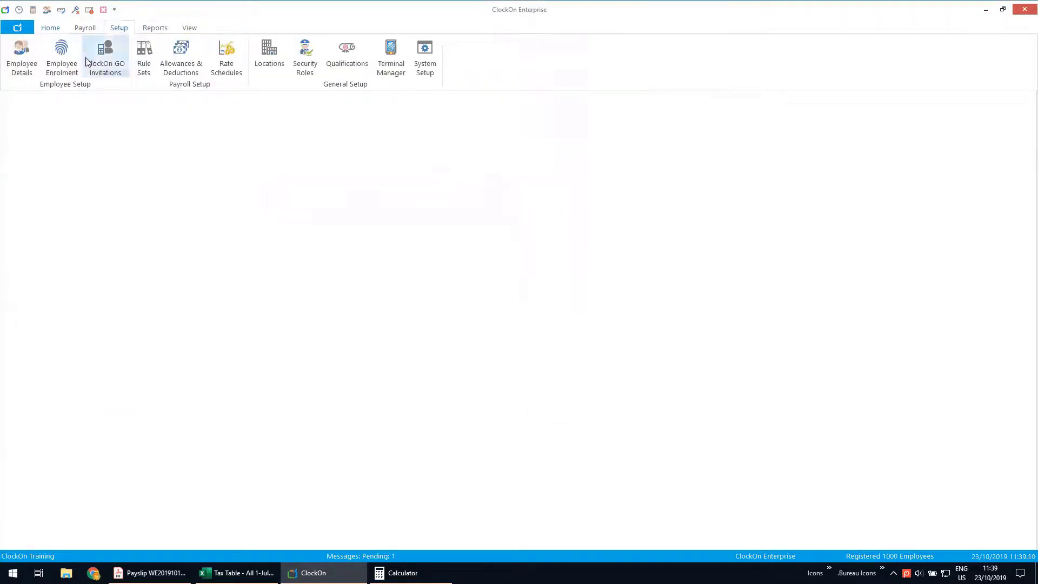
pyautogui.click(81, 28)
pyautogui.click(16, 58)
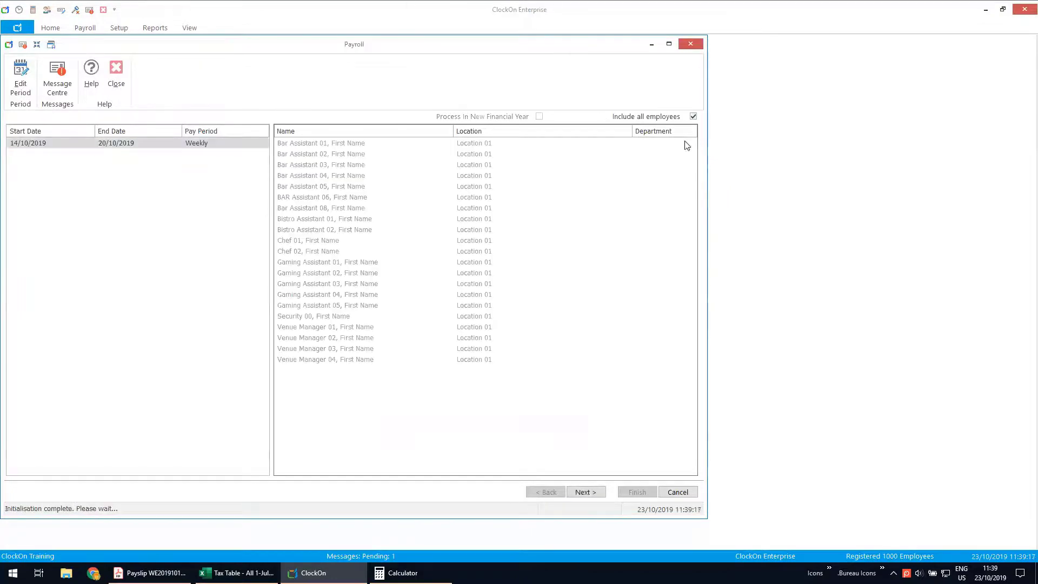
pyautogui.click(693, 117)
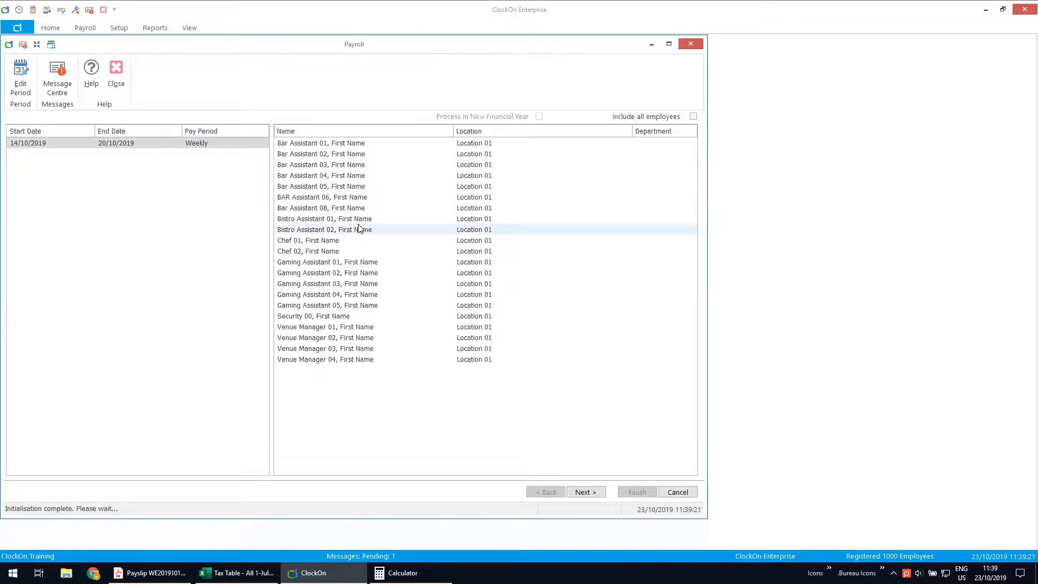
pyautogui.click(335, 186)
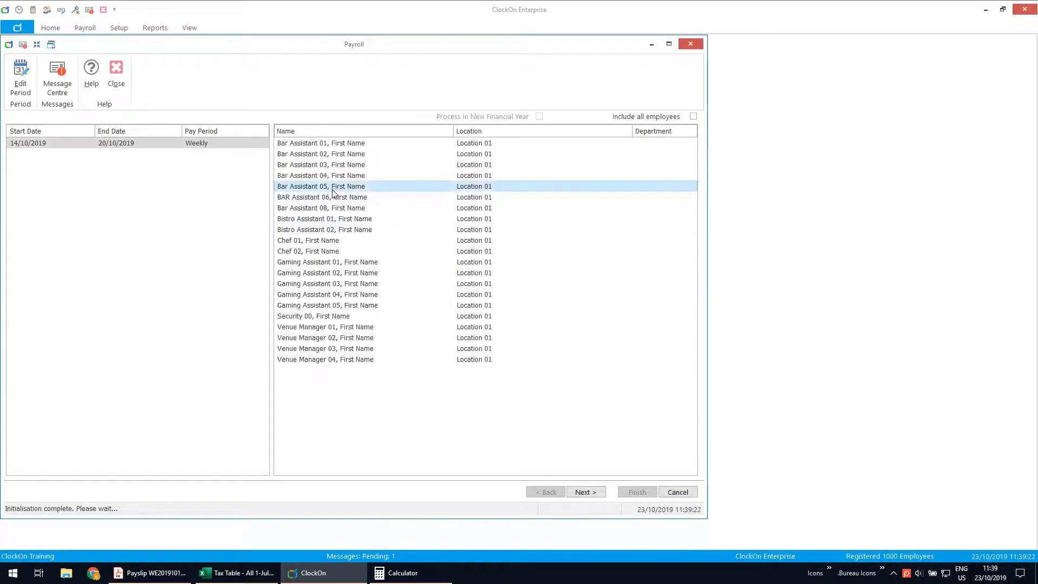
pyautogui.keyDown('ctrl'); pyautogui.click(339, 210); pyautogui.keyUp('ctrl')
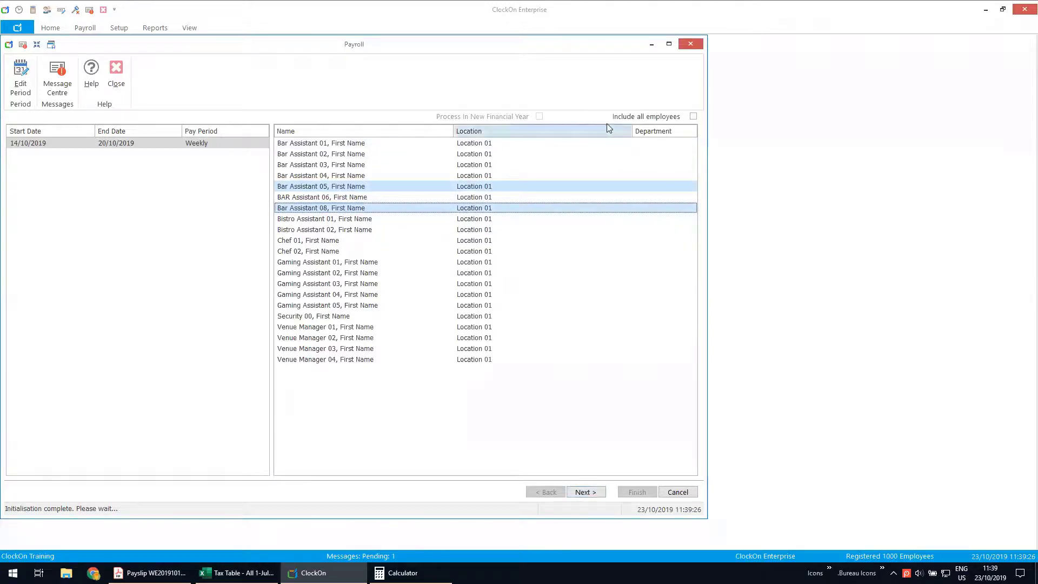
pyautogui.click(583, 492)
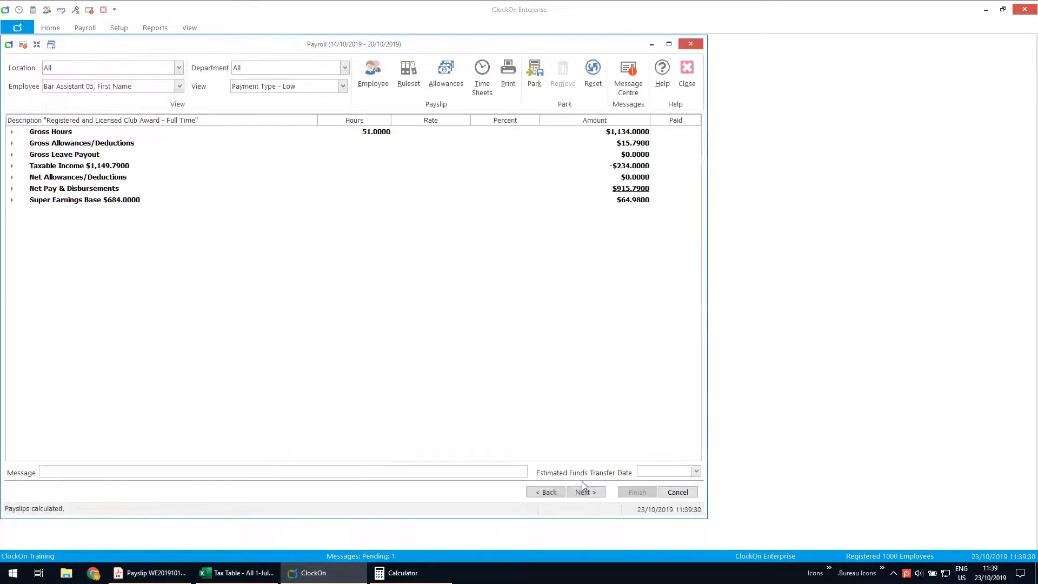
pyautogui.click(343, 86)
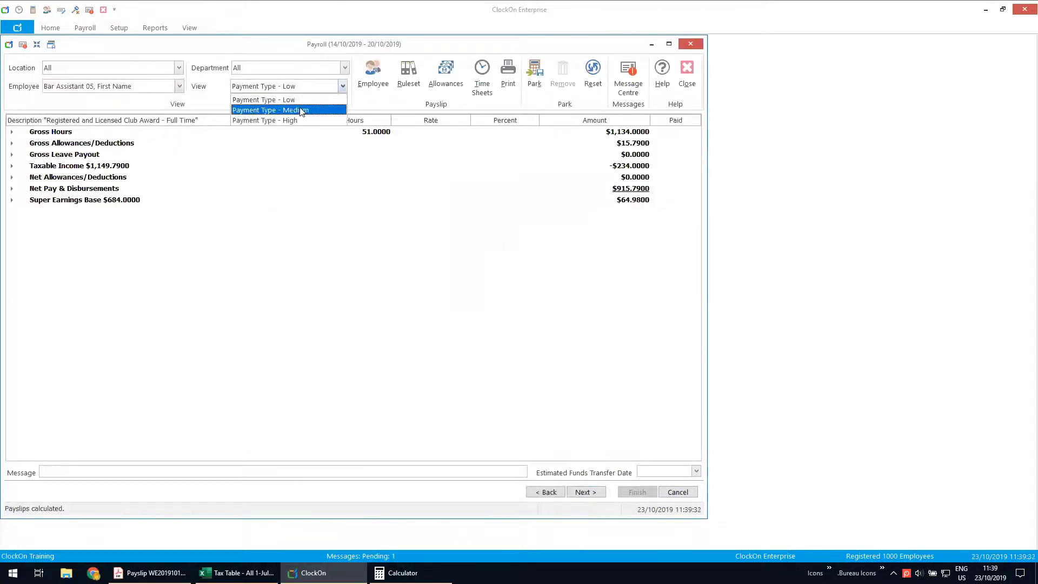
pyautogui.click(281, 107)
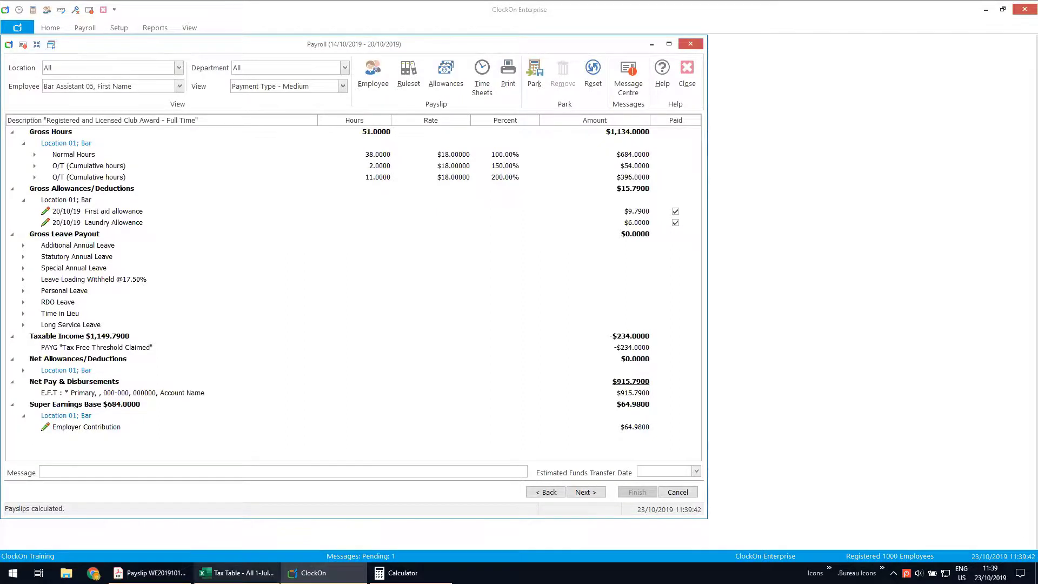
# Read the comment on the leave loading line in the payslip PDF in Acrobat Reader, then return to ClockOn
pyautogui.click(150, 573)
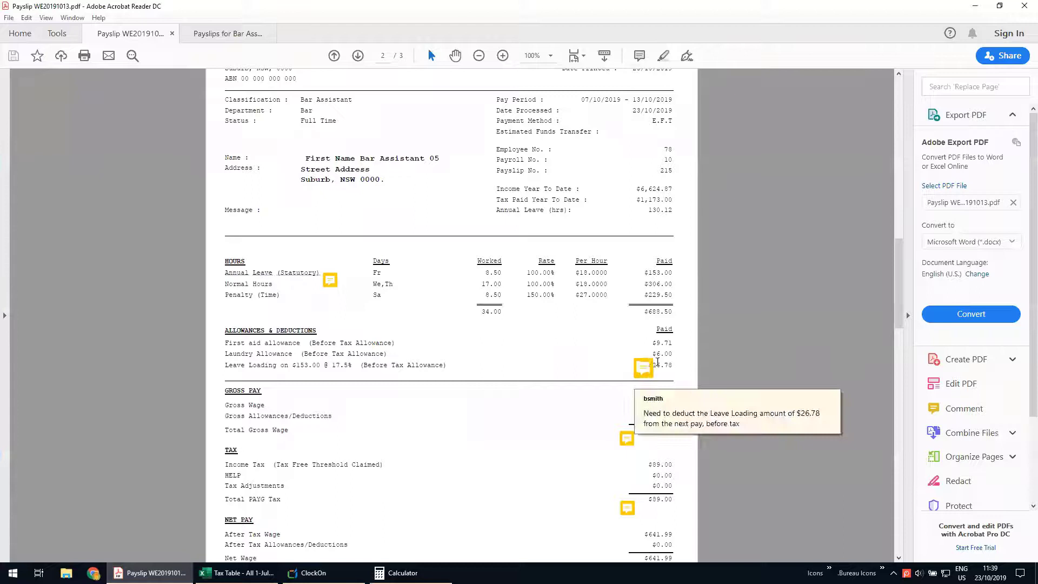
pyautogui.moveTo(645, 372)
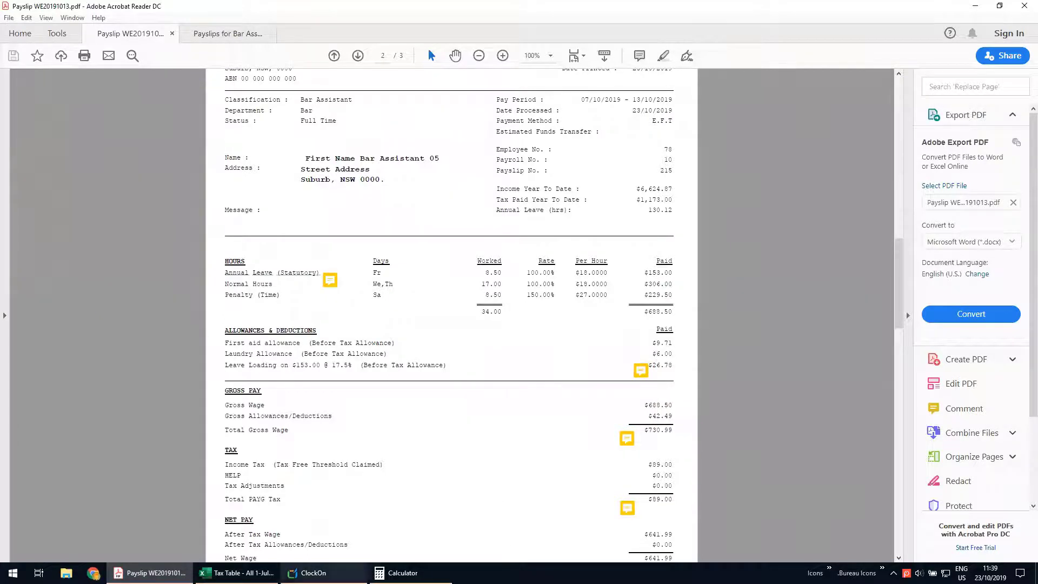
pyautogui.click(314, 573)
# Add an allowance rule named "Overpay of LL - DATE" for Bar Assistant 05, processed as Before Tax Deduction
pyautogui.click(444, 76)
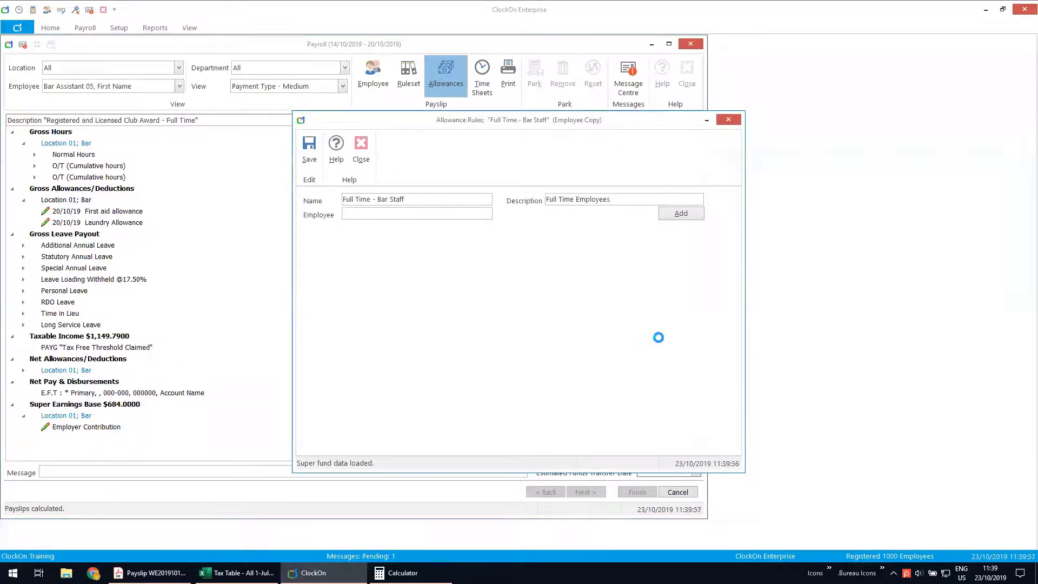
pyautogui.click(681, 214)
pyautogui.write('Overpay of LL')
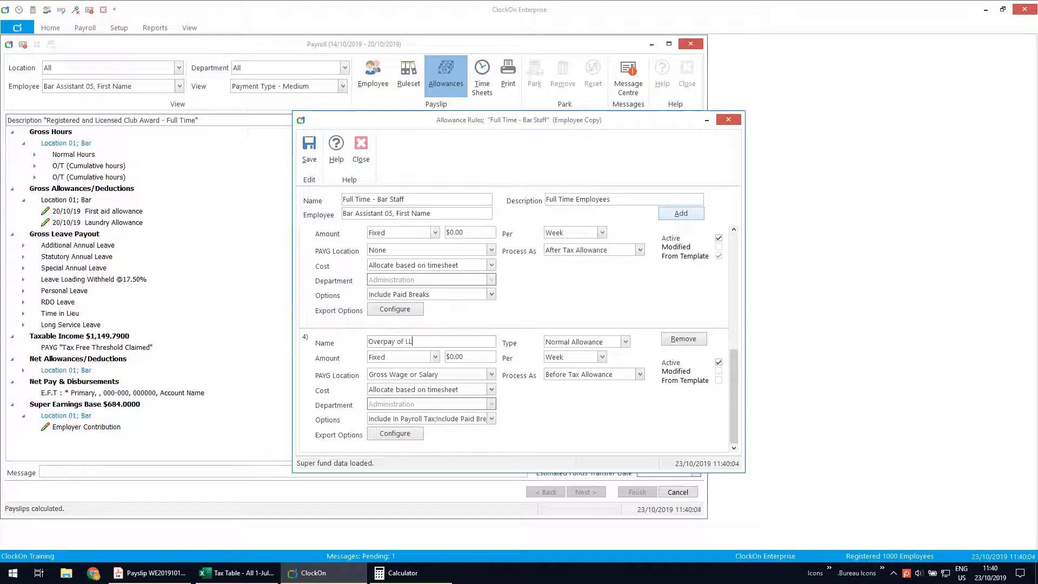
pyautogui.write('- DAT')
pyautogui.click(454, 357)
pyautogui.click(640, 374)
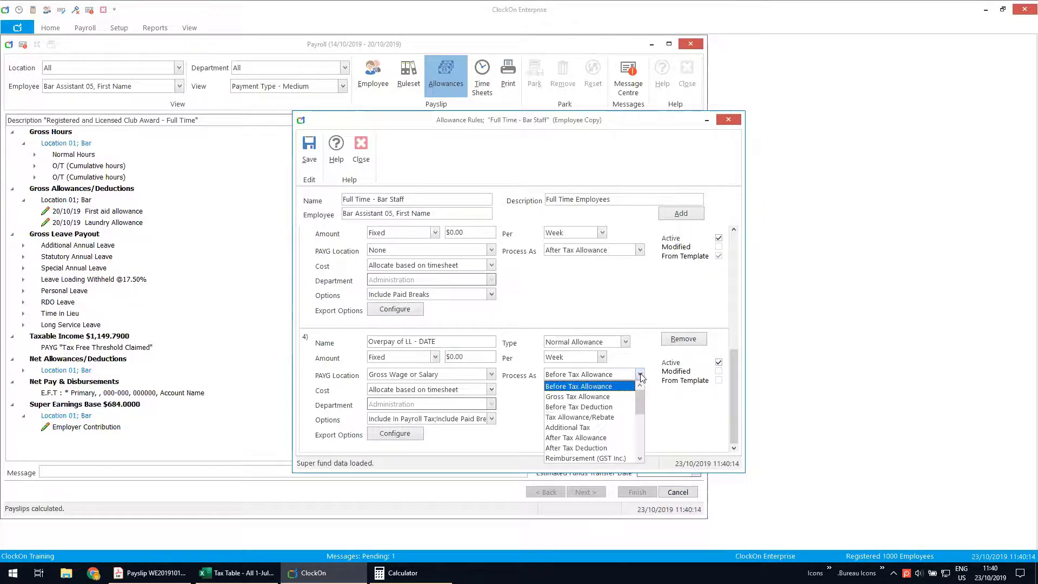
pyautogui.click(584, 407)
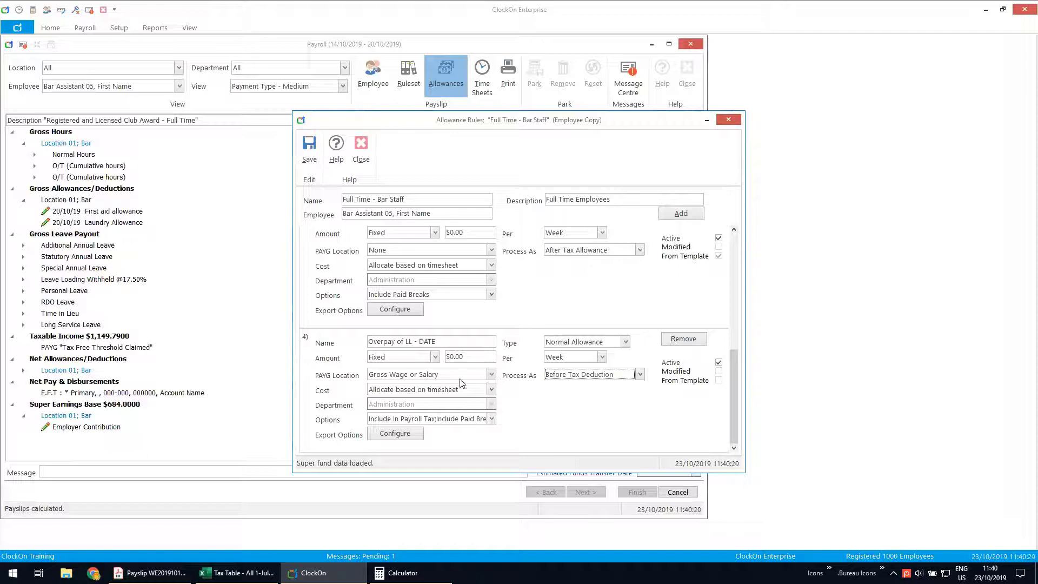
# Enable Pay In Next Pay Only for the Overpay of LL - DATE rule, leaving Deduct From Super Earnings Base off
pyautogui.click(492, 418)
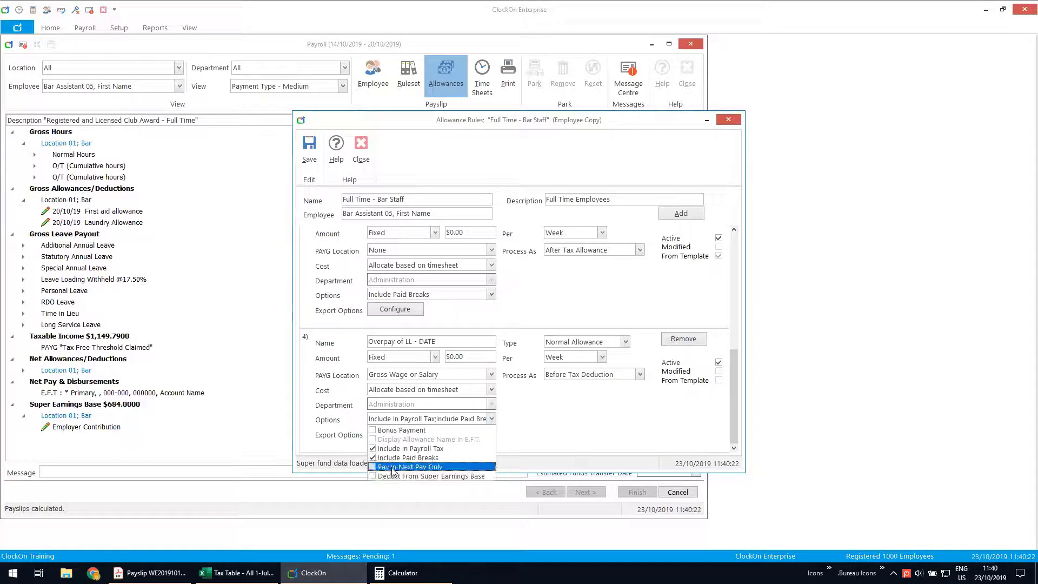
pyautogui.click(374, 475)
pyautogui.click(375, 476)
pyautogui.click(394, 467)
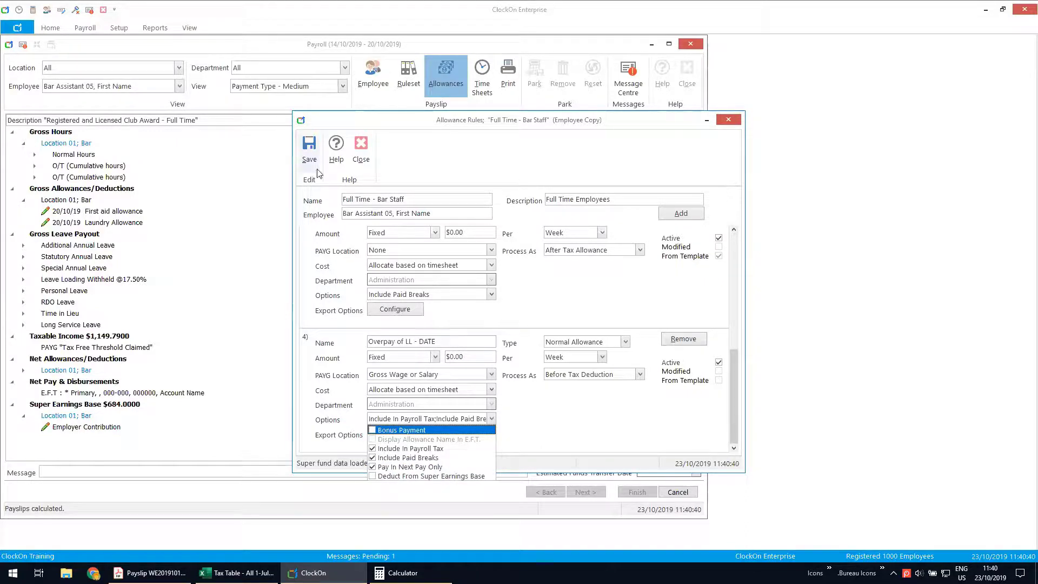
# Add a "Tax Adjustment" allowance rule processed as Tax Allowance/Rebate, and save the employee's allowance rules
pyautogui.click(677, 216)
pyautogui.click(677, 216)
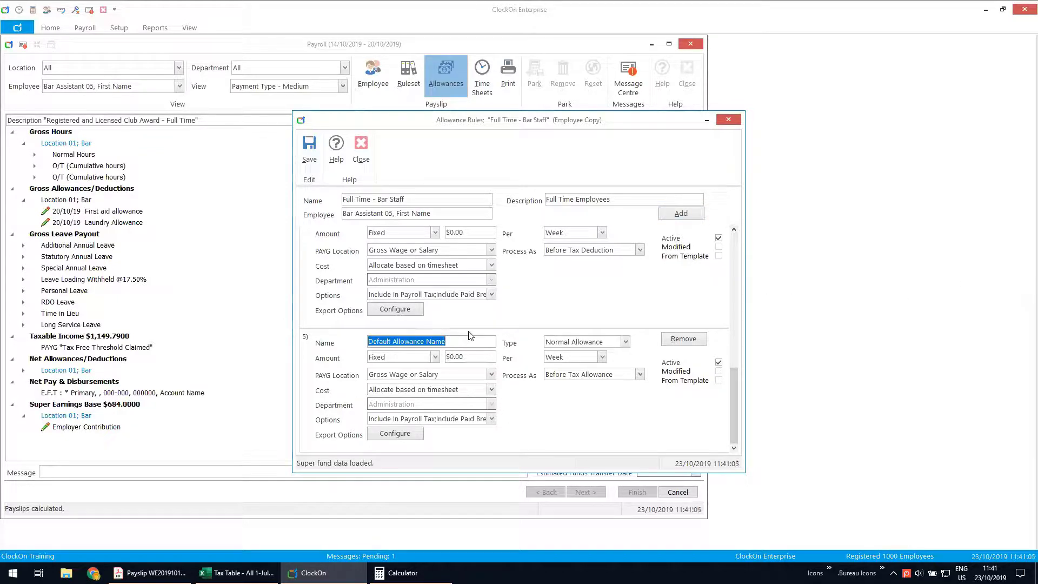
pyautogui.write('Tax Adjustment')
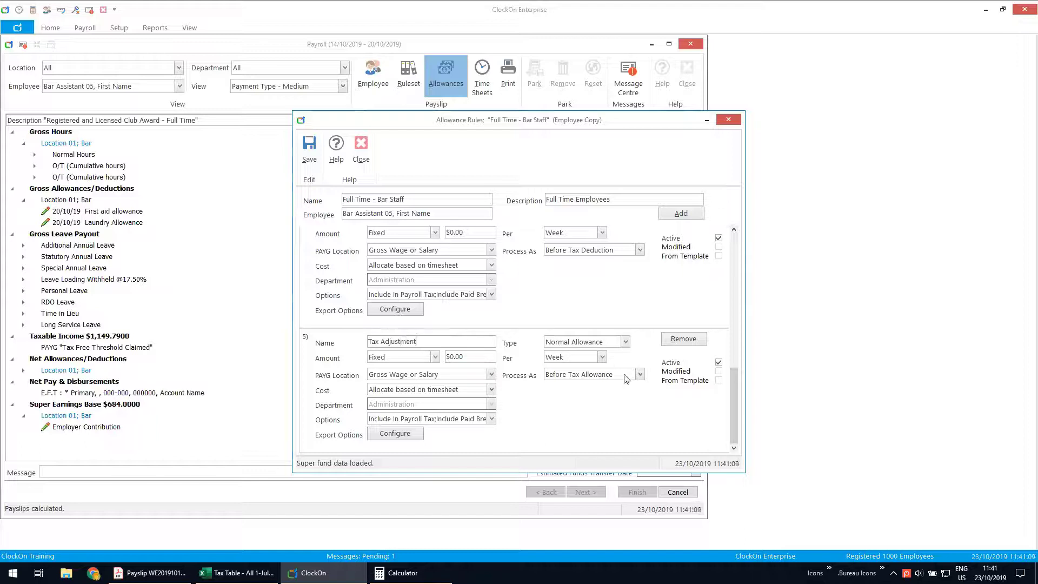
pyautogui.click(641, 375)
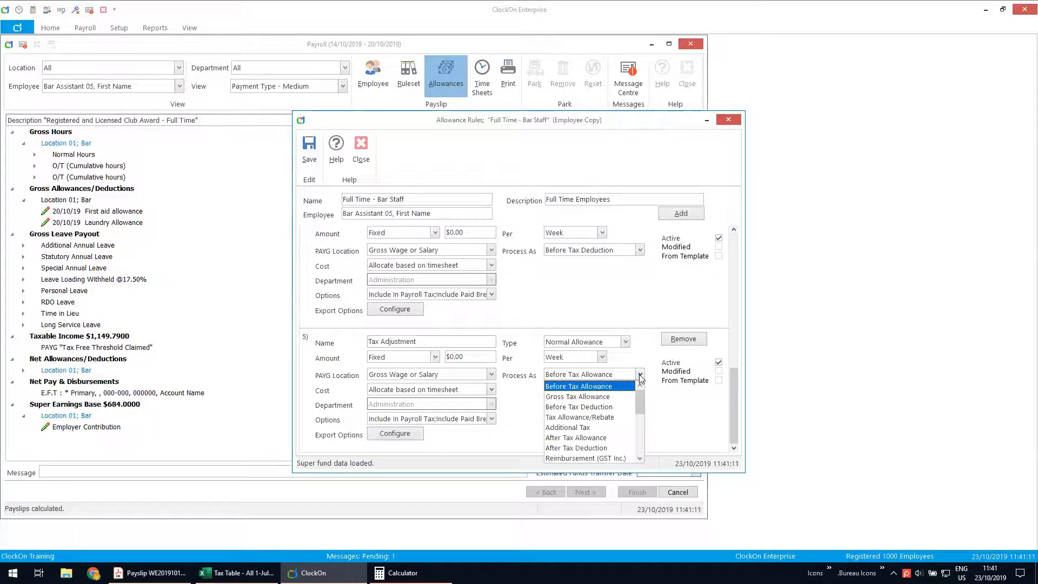
pyautogui.click(615, 418)
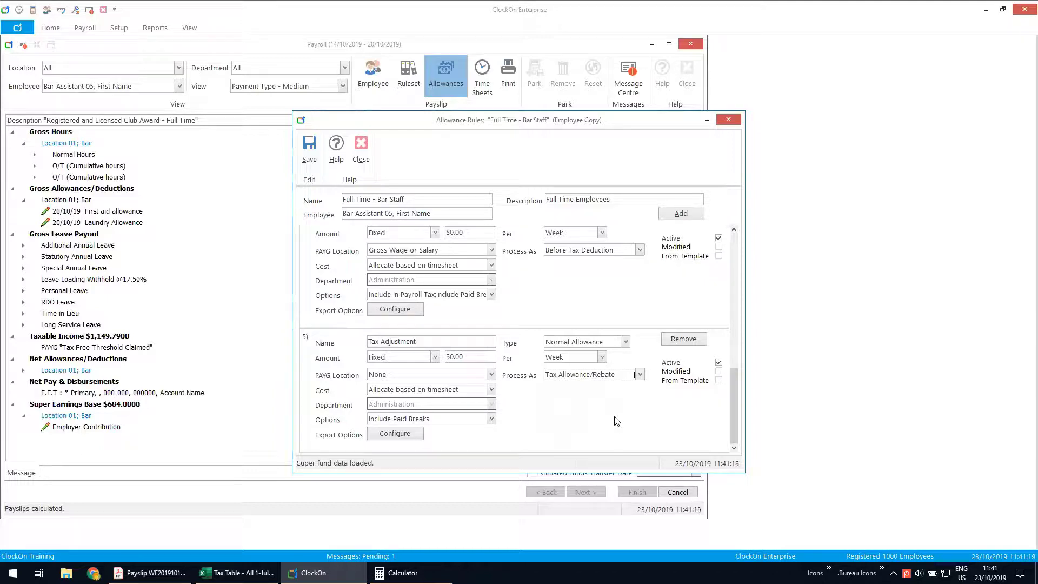
pyautogui.click(311, 150)
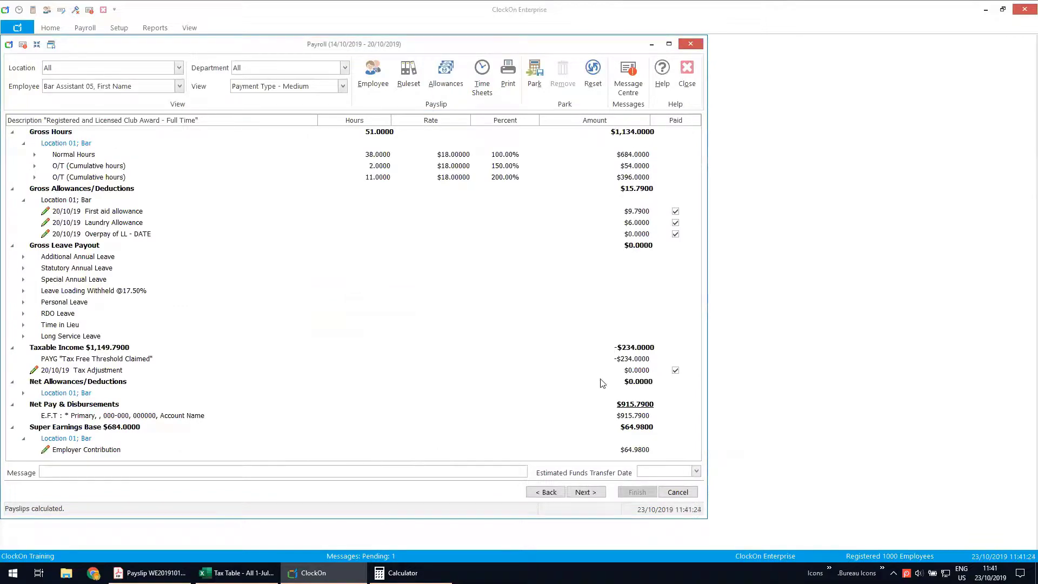
# Reopen the allowance rules, enable Pay In Next Pay Only for Tax Adjustment, and save
pyautogui.click(448, 80)
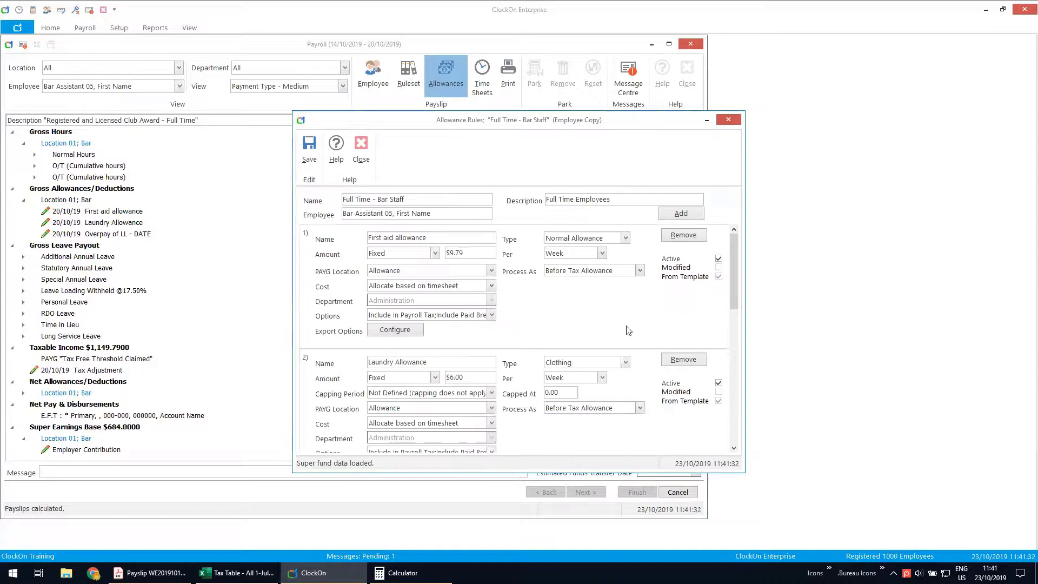
pyautogui.moveTo(733, 273); pyautogui.dragTo(742, 416)
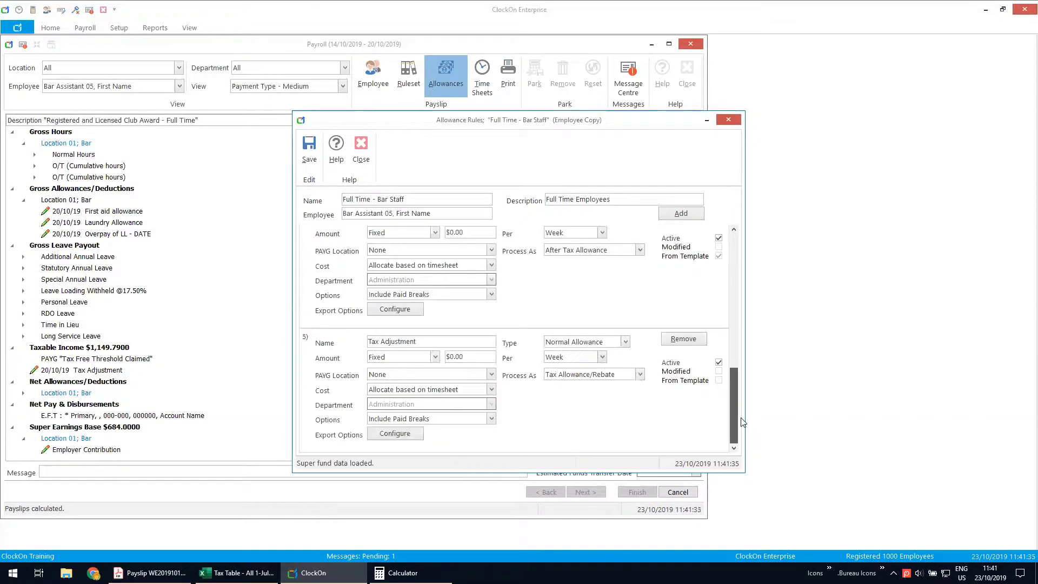
pyautogui.click(491, 419)
pyautogui.click(492, 419)
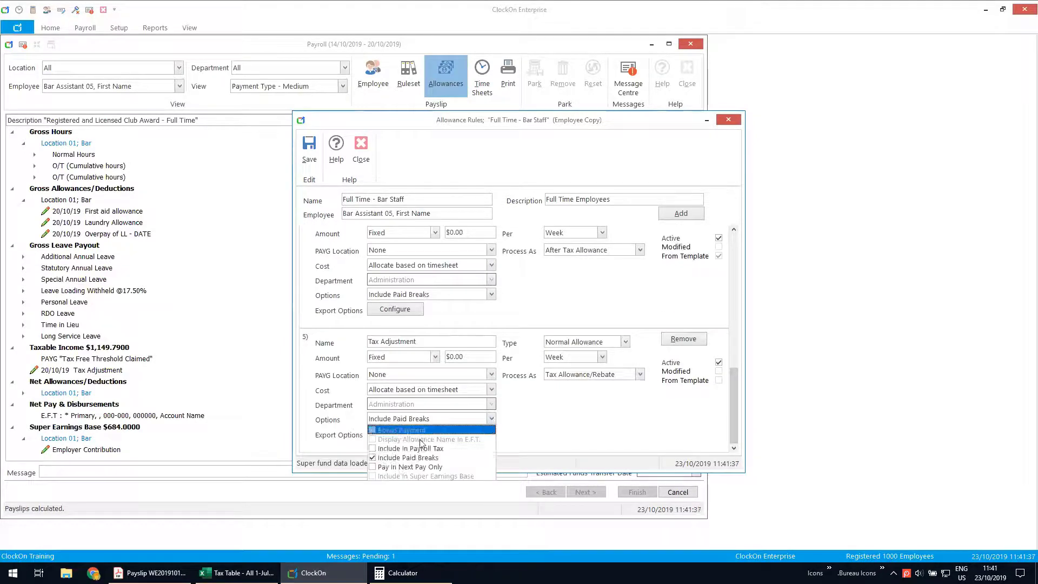
pyautogui.click(373, 467)
pyautogui.click(309, 146)
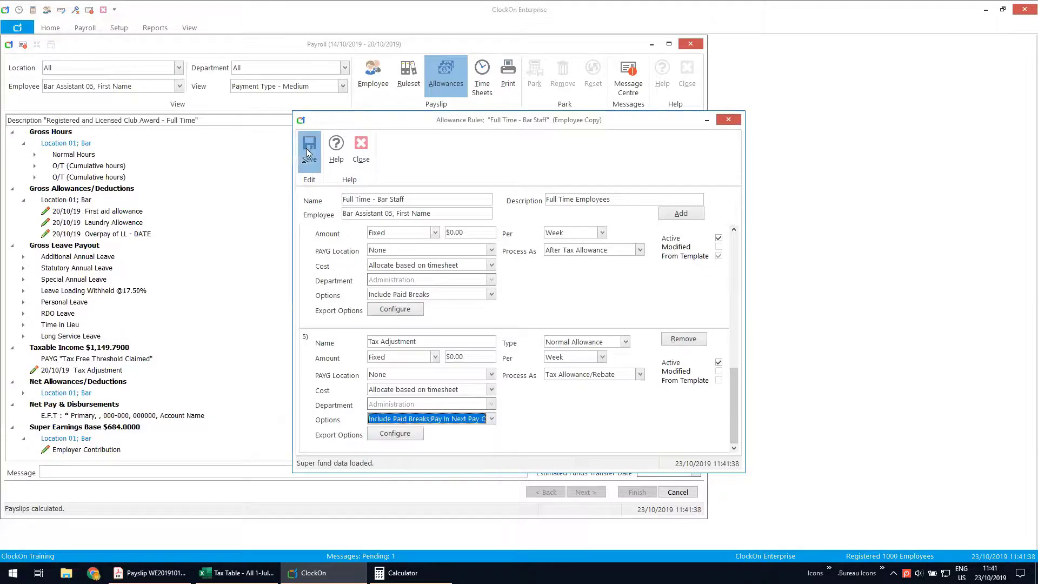
pyautogui.click(309, 146)
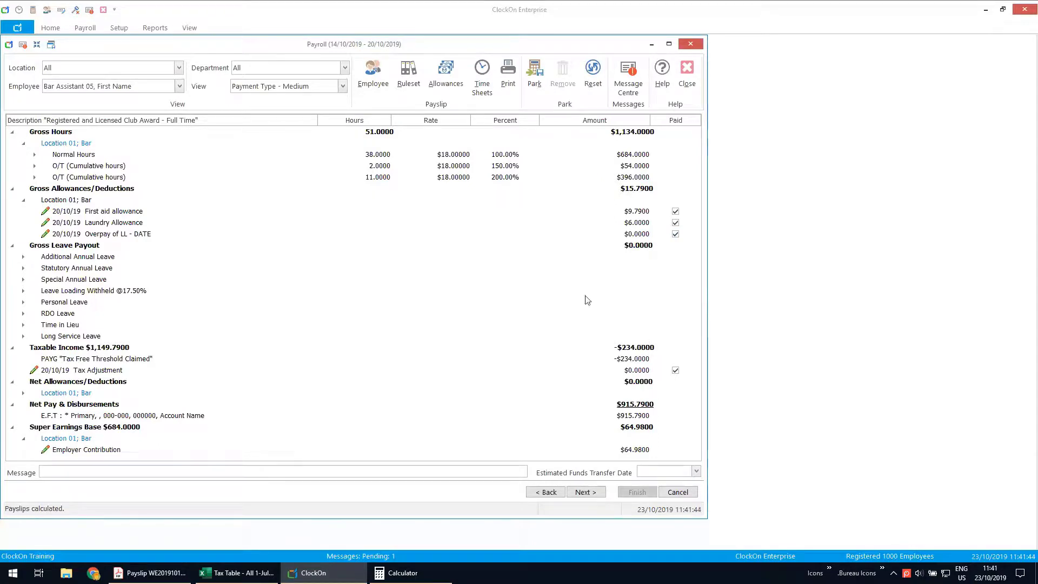
# Set the amount of the Overpay of LL - DATE deduction on Bar Assistant 05's payslip to 26.76
pyautogui.click(658, 359)
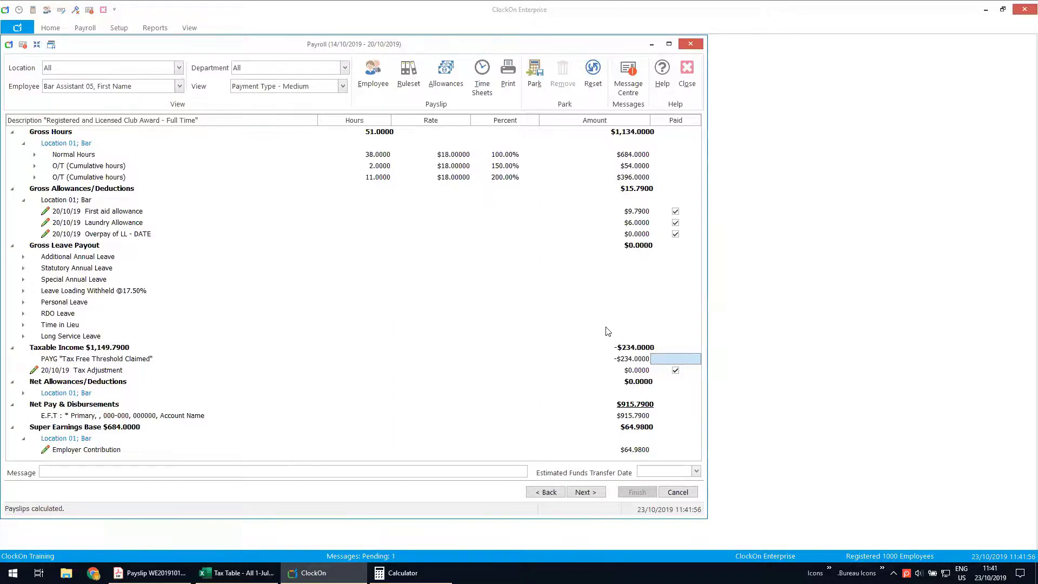
pyautogui.click(617, 236)
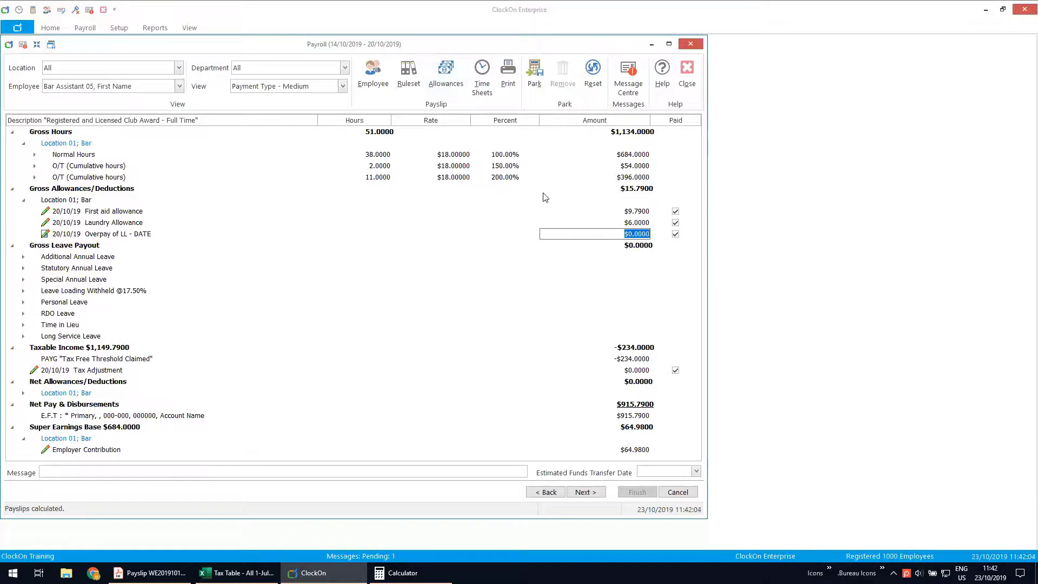
pyautogui.write('26')
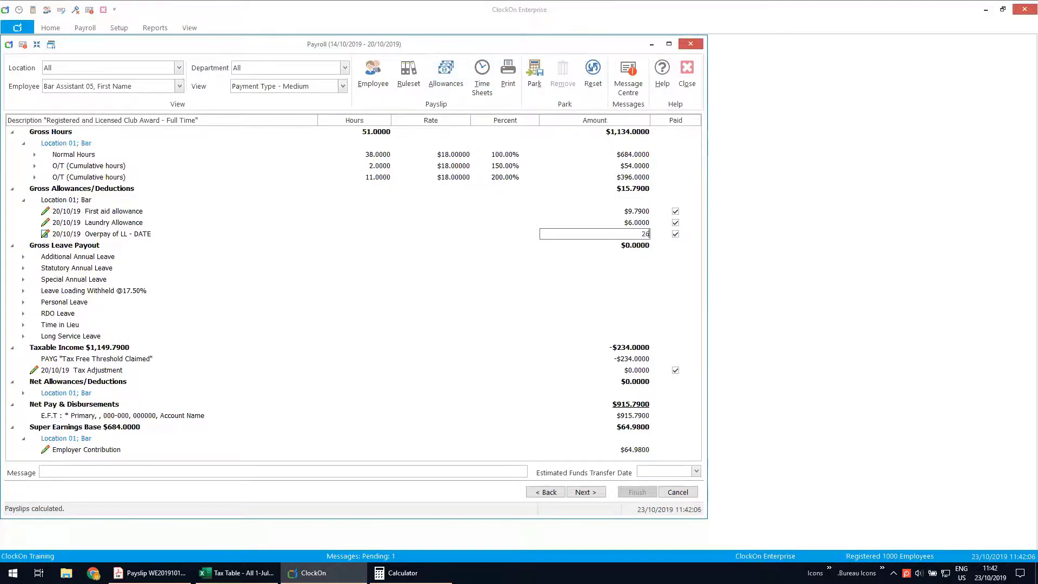
pyautogui.write('.76')
pyautogui.press('Return')
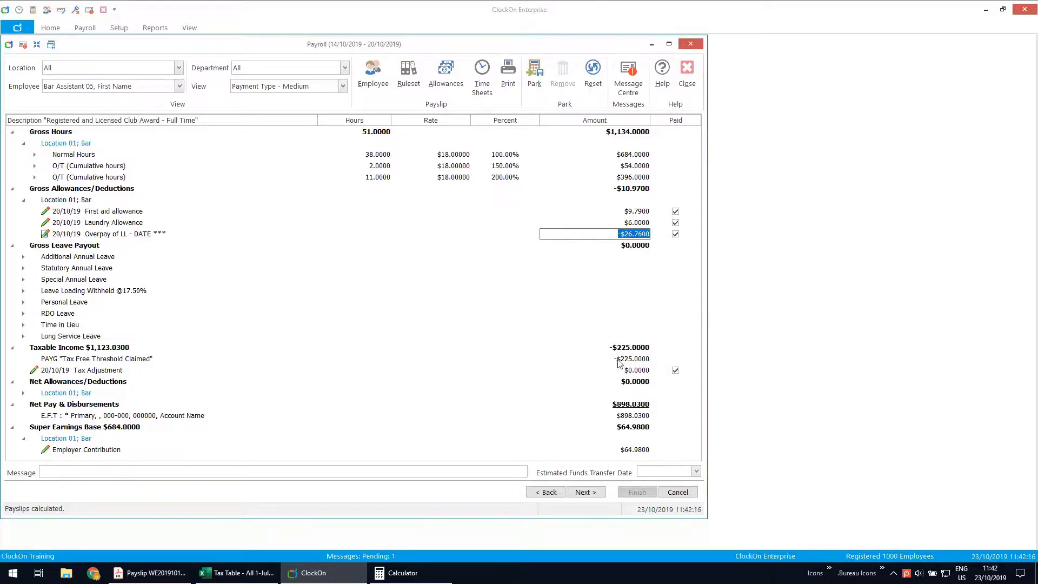
# Review the gross total and PAYG tax comments on Bar Assistant 05's payslip PDF for 07/10/2019 - 13/10/2019
pyautogui.click(675, 370)
pyautogui.click(150, 573)
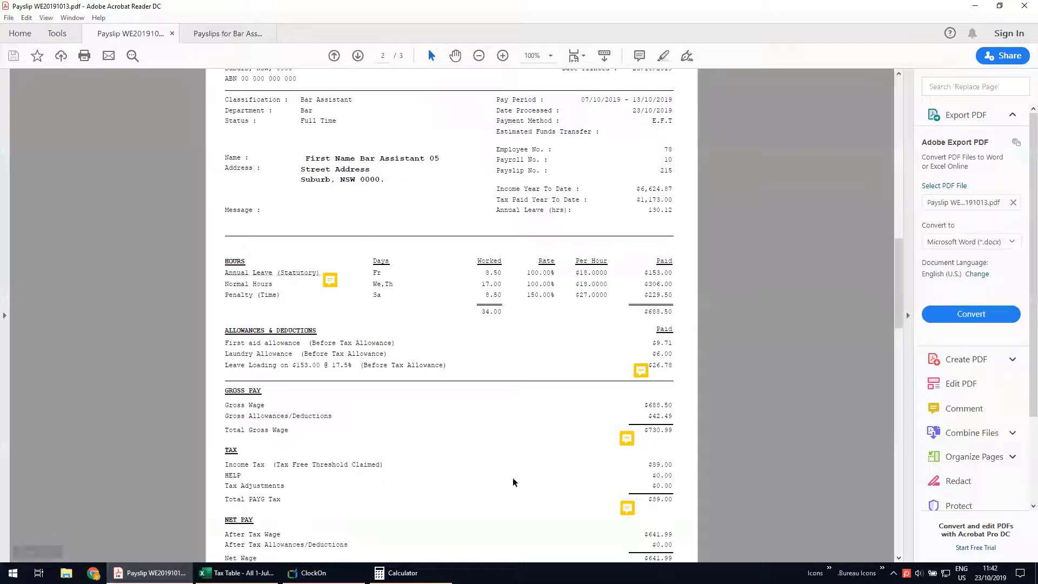
pyautogui.moveTo(626, 440)
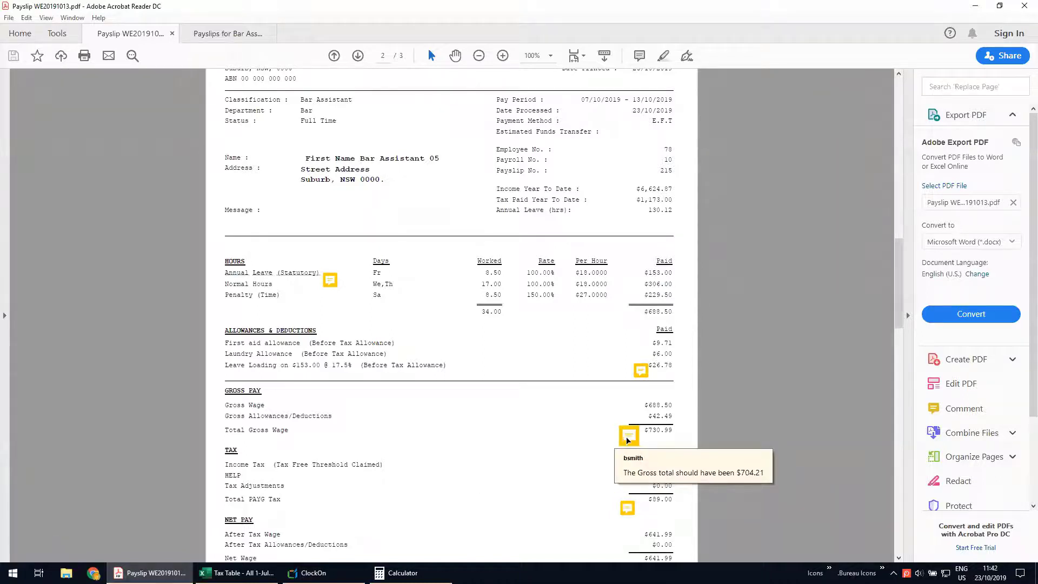
pyautogui.moveTo(629, 508)
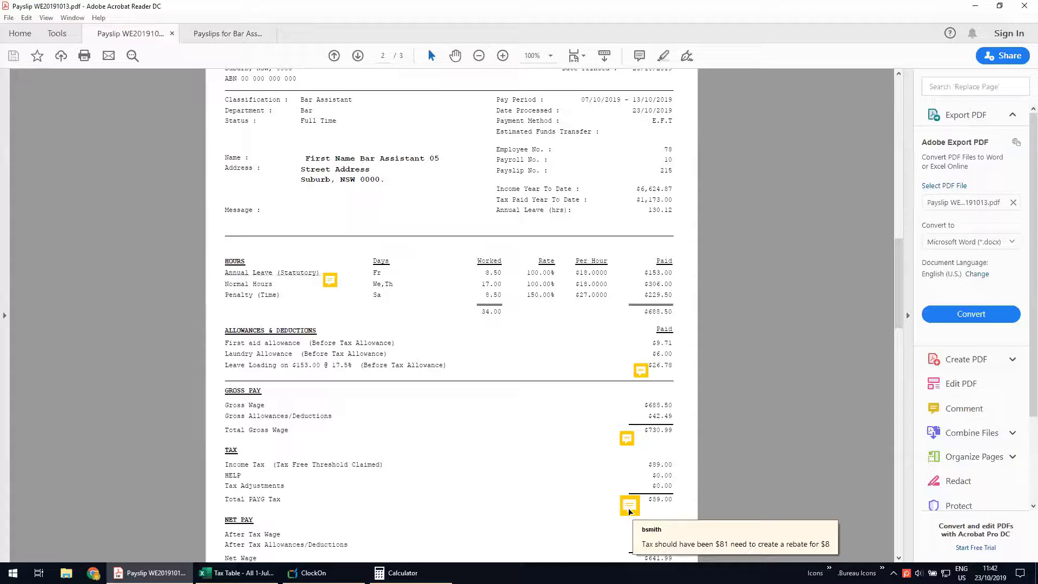
# Calculate 234 minus 225 in Calculator to find the PAYG tax difference caused by the leave loading deduction
pyautogui.click(313, 572)
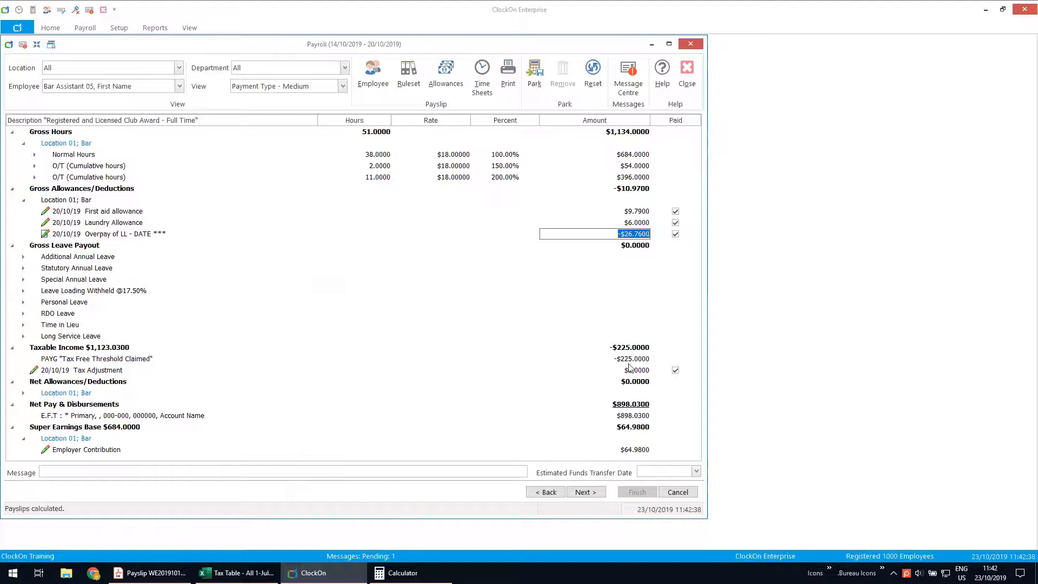
pyautogui.click(403, 573)
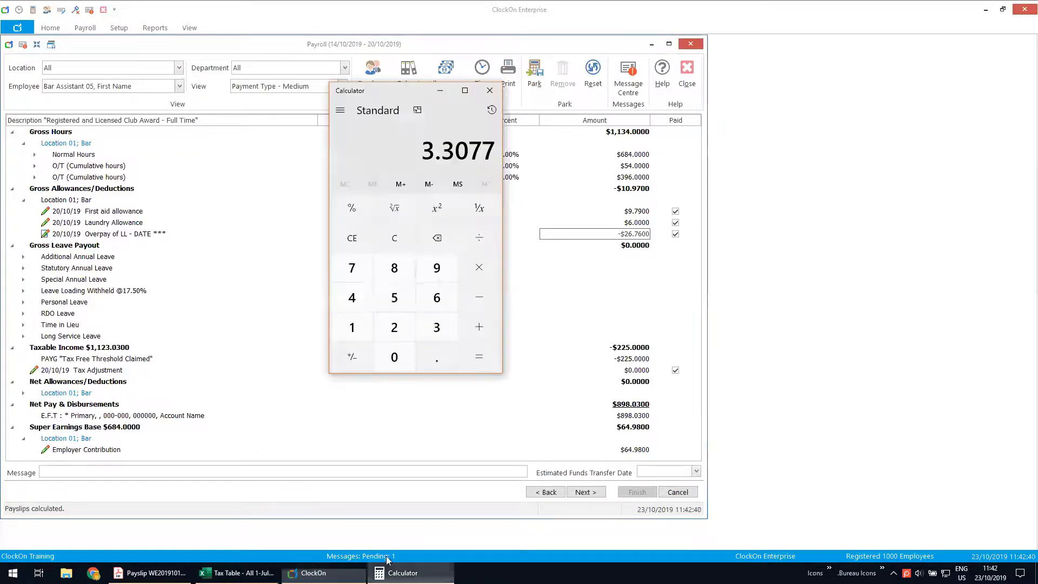
pyautogui.click(371, 238)
pyautogui.write('234-')
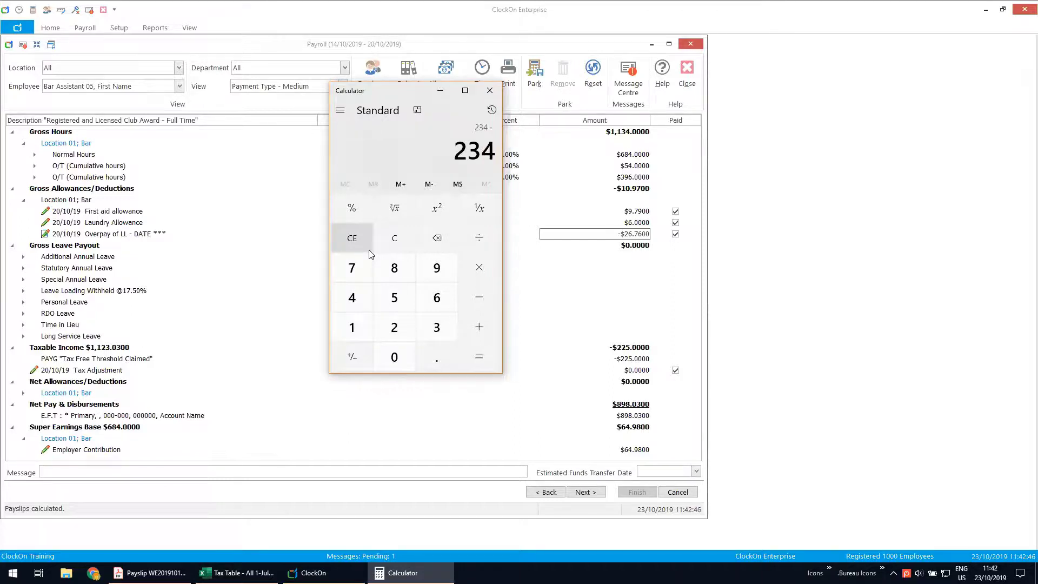
pyautogui.write('225=')
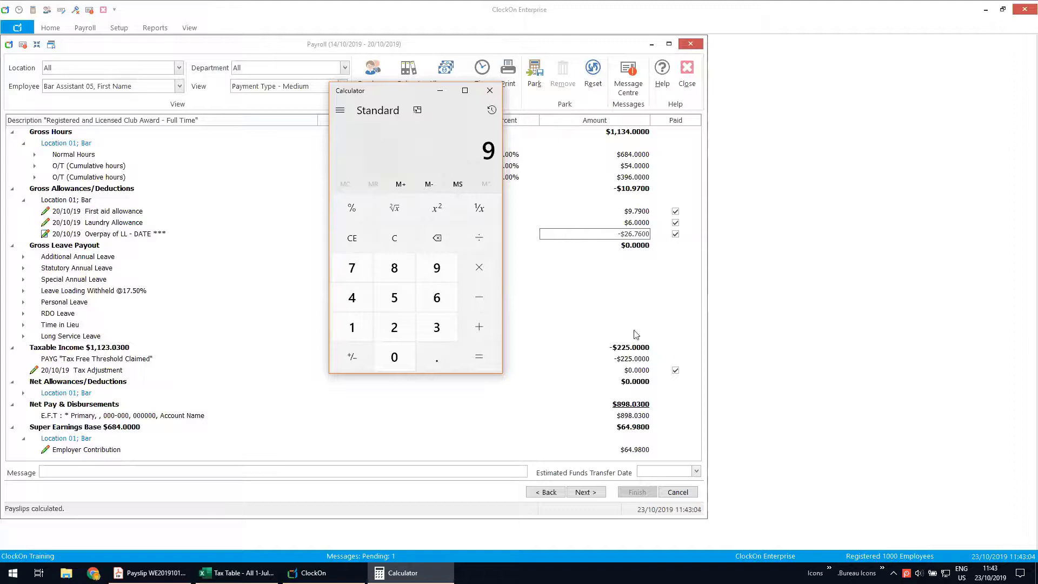
# Set the Tax Adjustment amount on Bar Assistant 05's payslip to 1
pyautogui.click(642, 370)
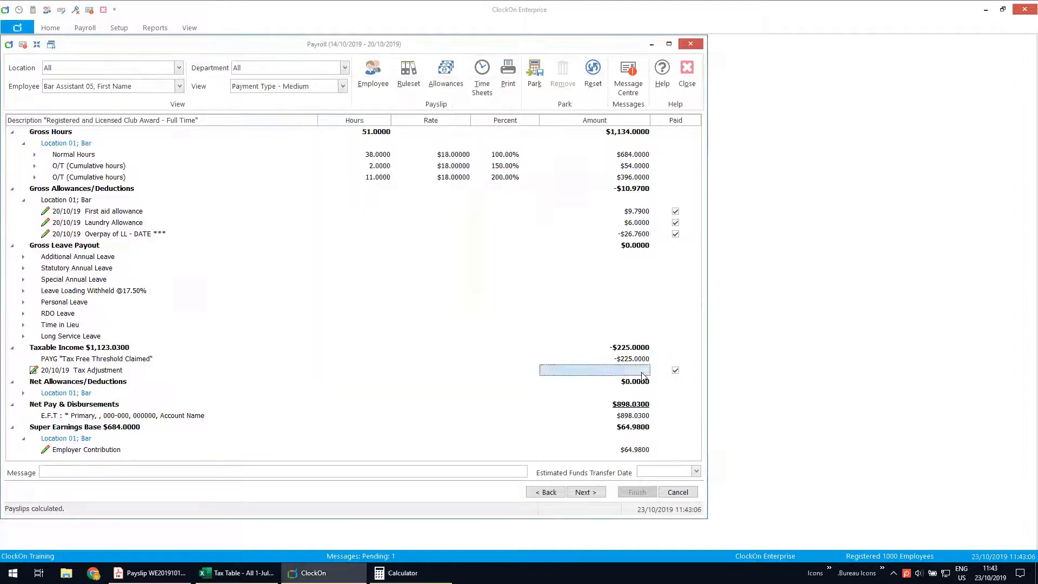
pyautogui.press('BackSpace')
pyautogui.write('1')
pyautogui.press('Return')
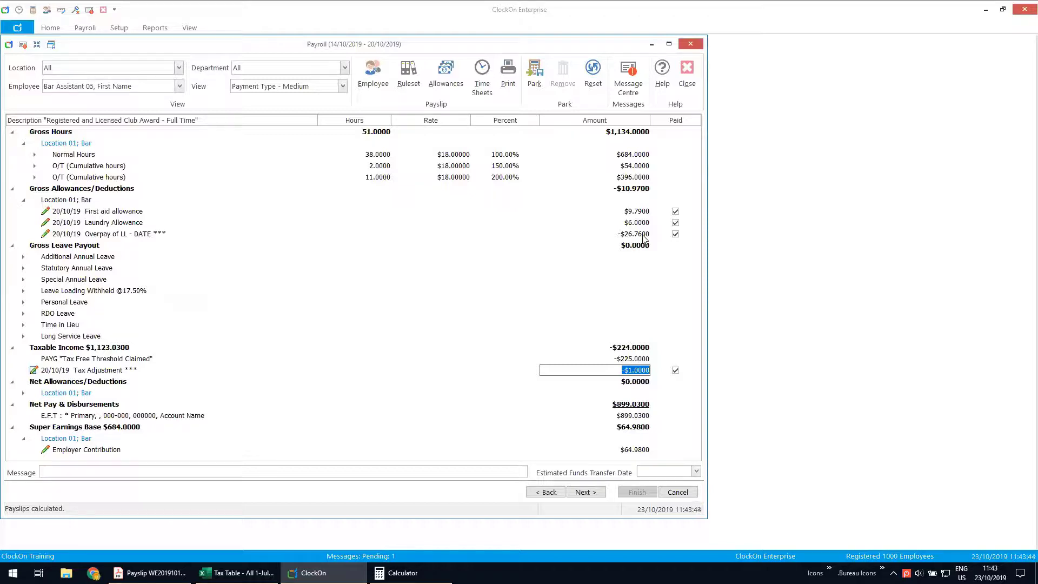
# Show Bar Assistant 08 in the payroll and review the rate, gross and tax comments in that employee's payslip PDF
pyautogui.click(179, 87)
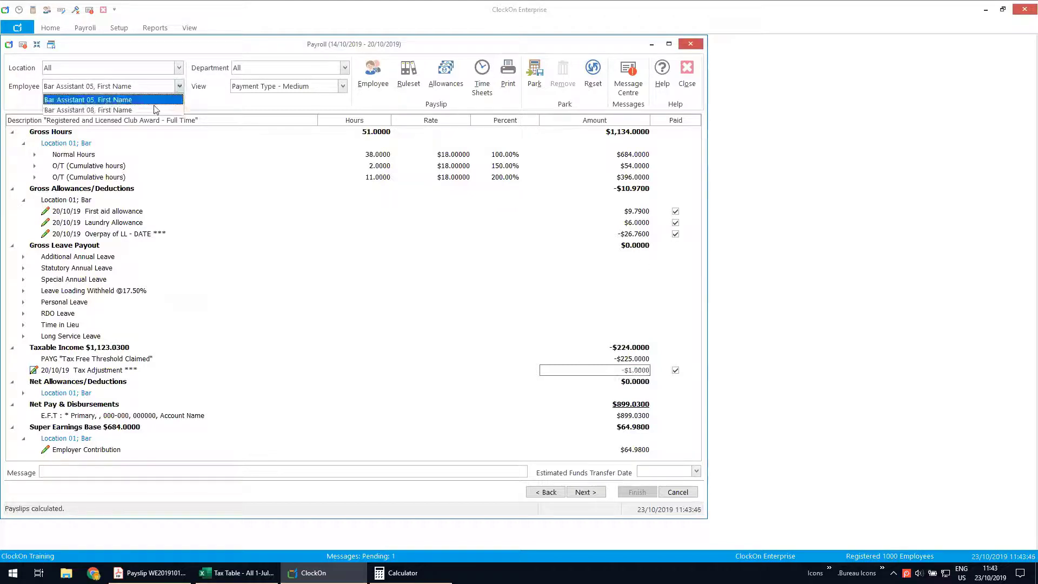
pyautogui.click(155, 111)
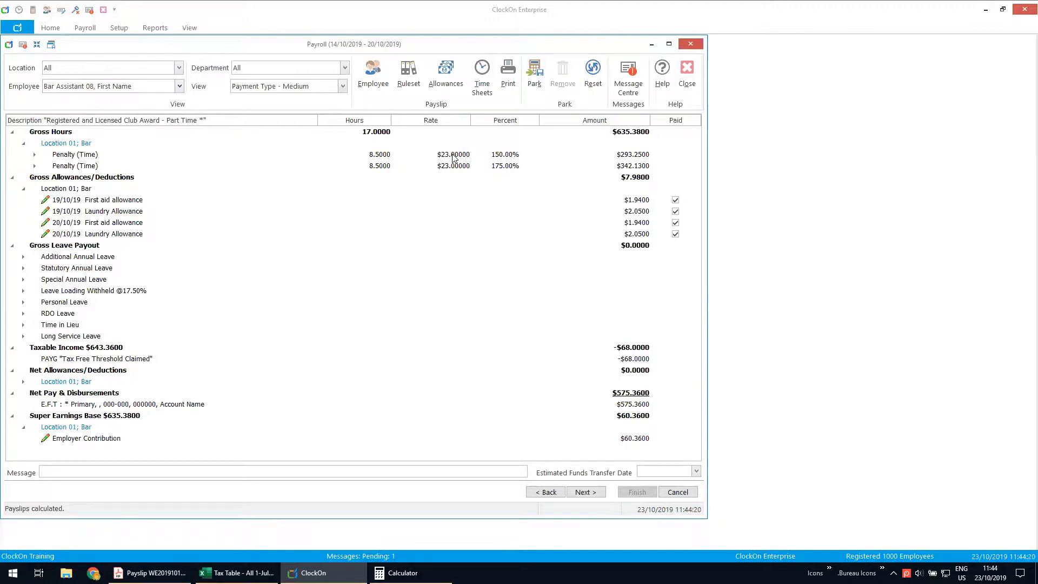
pyautogui.click(157, 572)
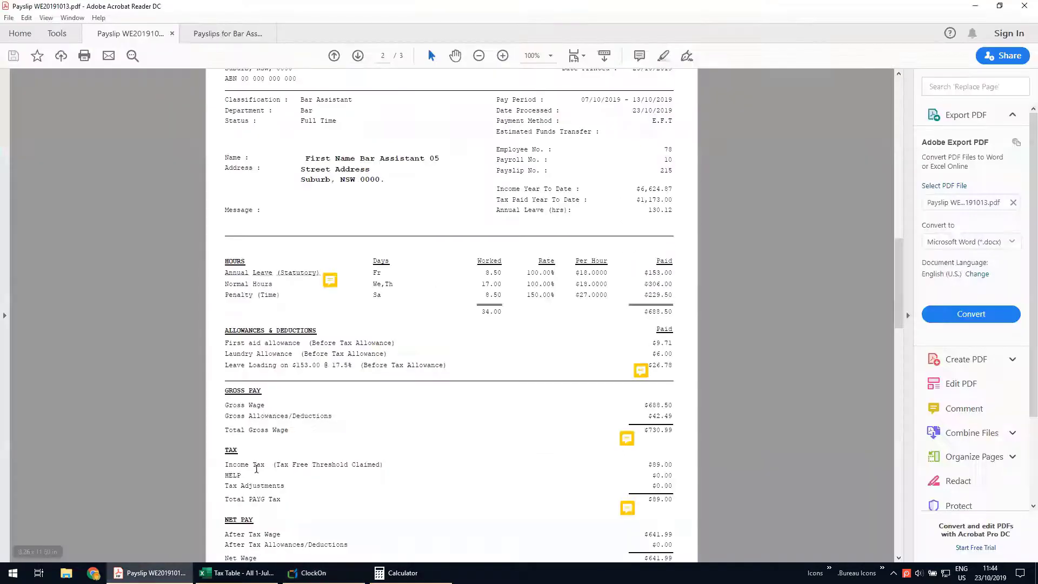
pyautogui.click(255, 36)
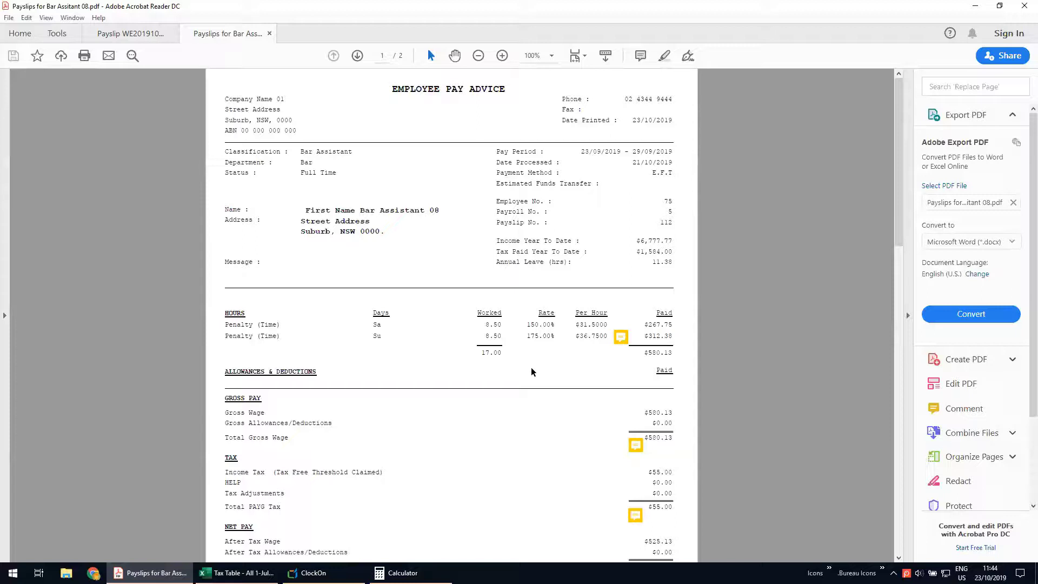
pyautogui.moveTo(625, 338)
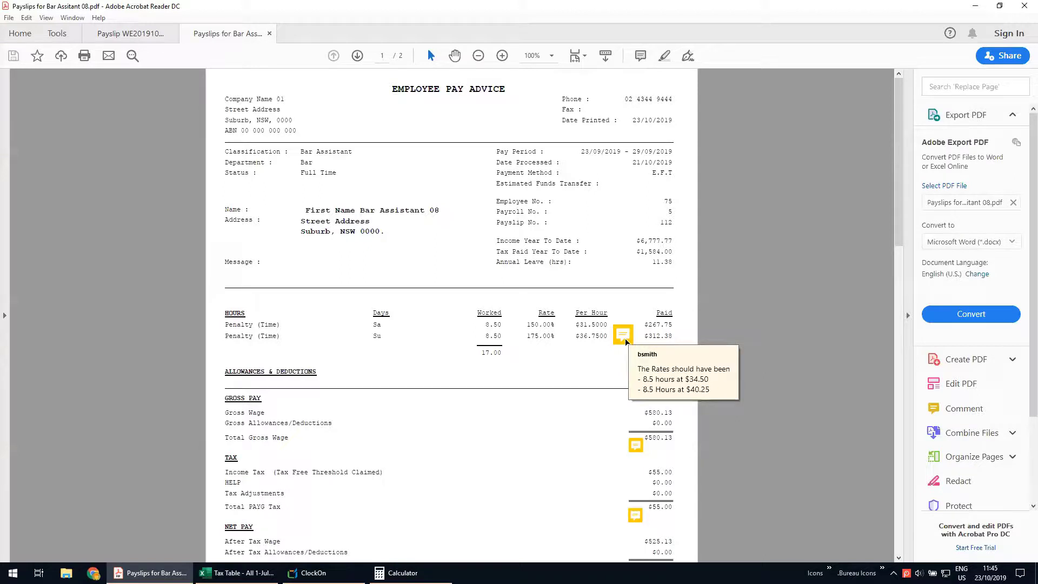
pyautogui.moveTo(642, 445)
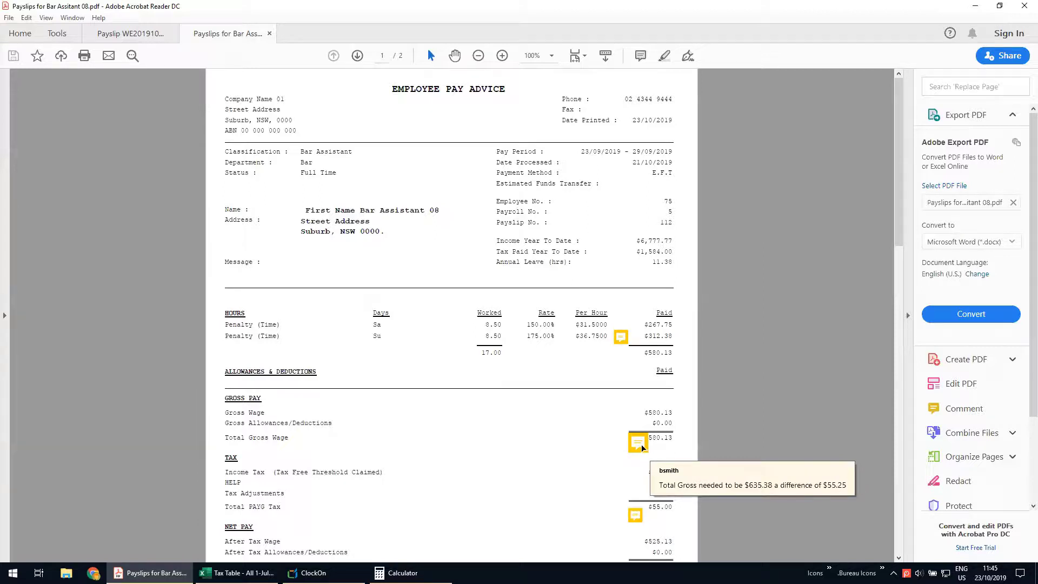
pyautogui.moveTo(637, 521)
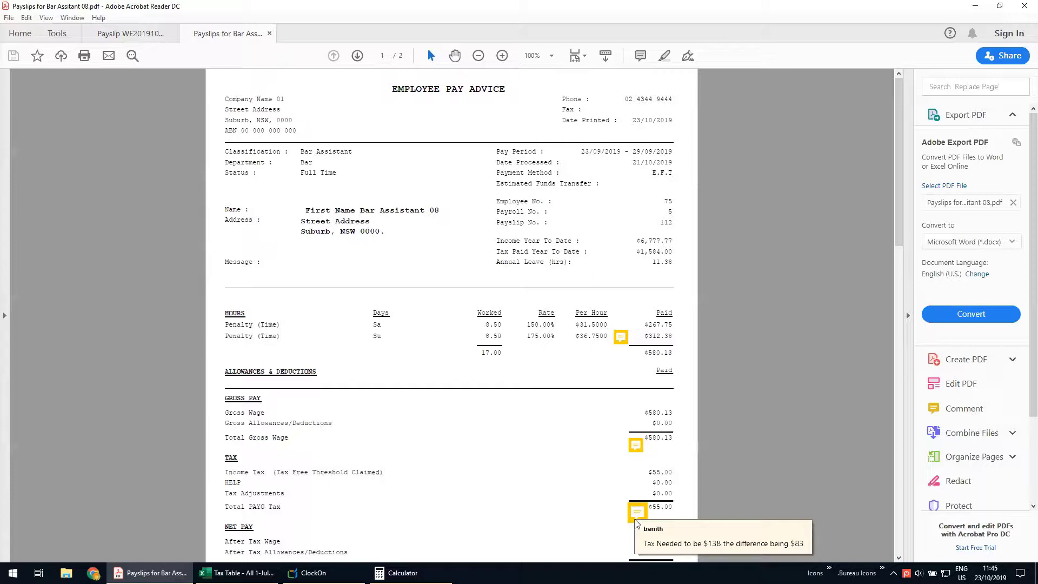
pyautogui.moveTo(900, 206); pyautogui.dragTo(900, 455)
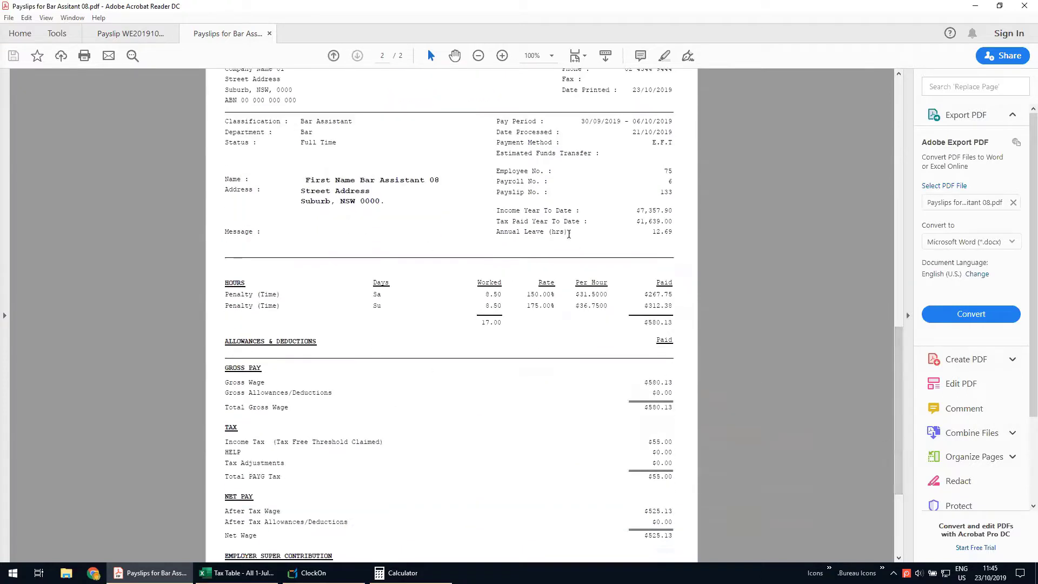
pyautogui.moveTo(901, 365); pyautogui.dragTo(901, 177)
pyautogui.moveTo(631, 175)
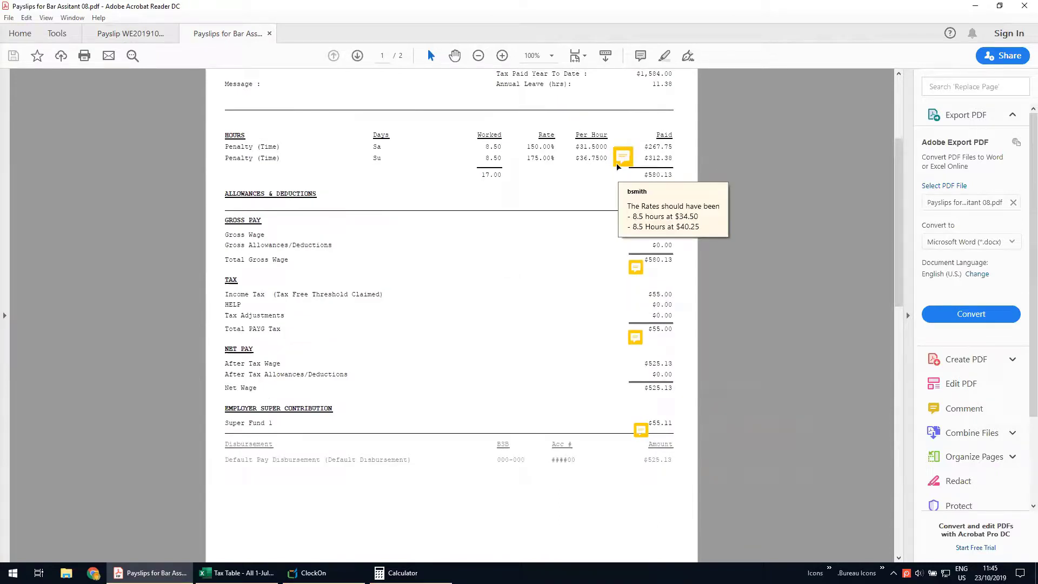
# Back in ClockOn, add an allowance rule named "Back Pay - Rate rise" for Bar Assistant 08
pyautogui.click(314, 573)
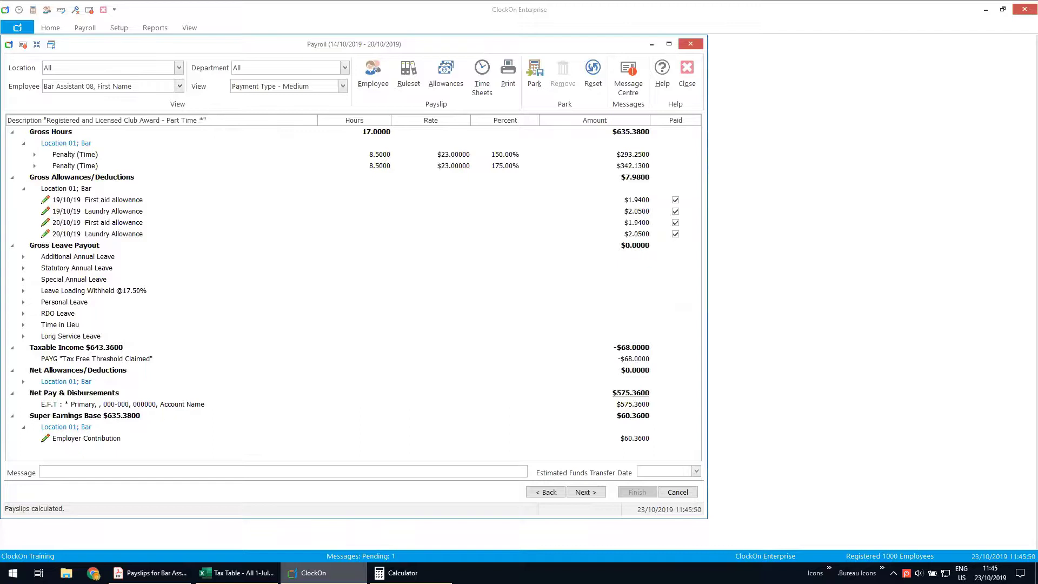
pyautogui.click(447, 73)
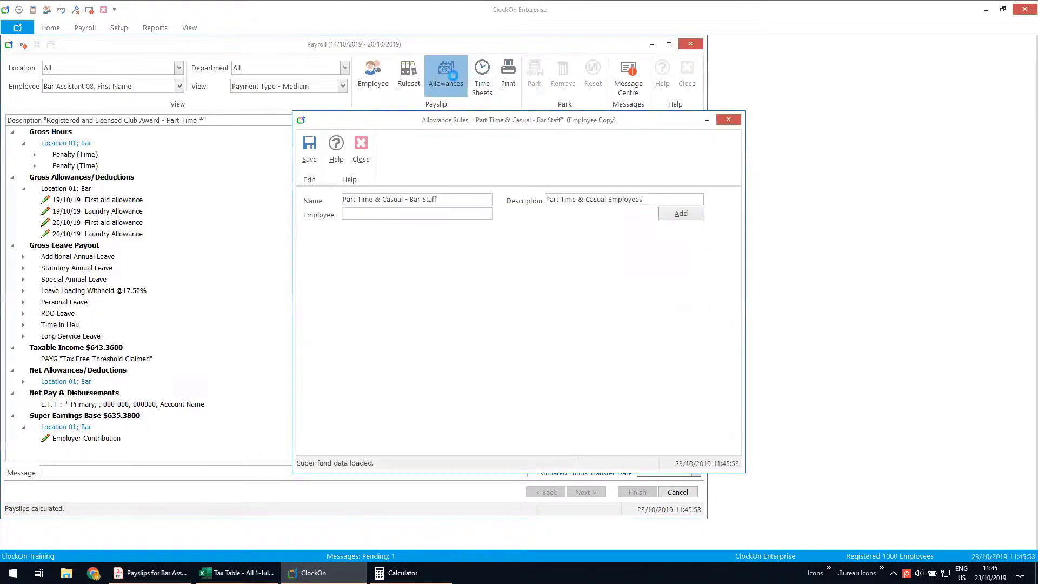
pyautogui.click(689, 215)
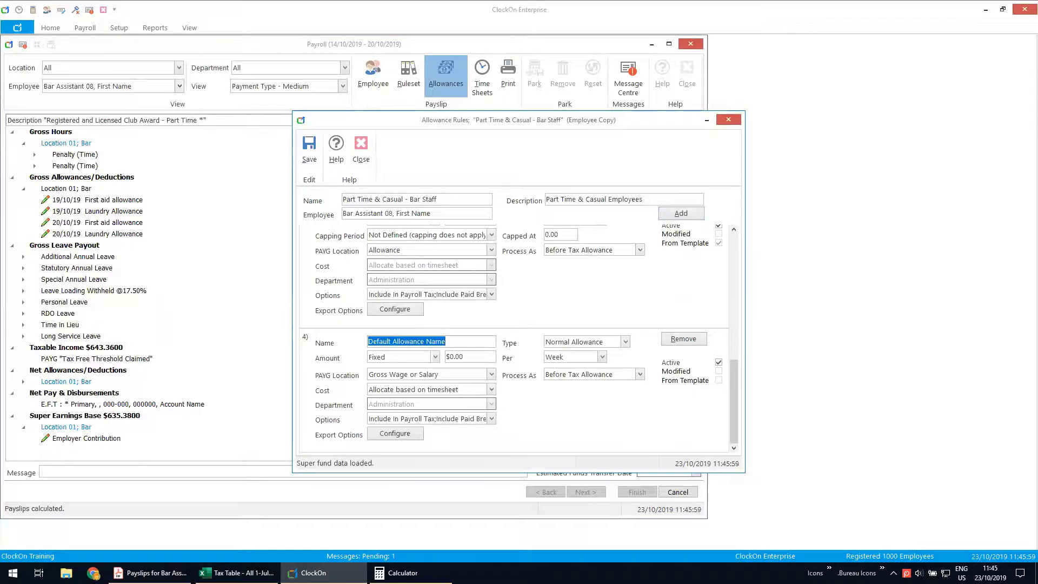
pyautogui.write('Back Pay')
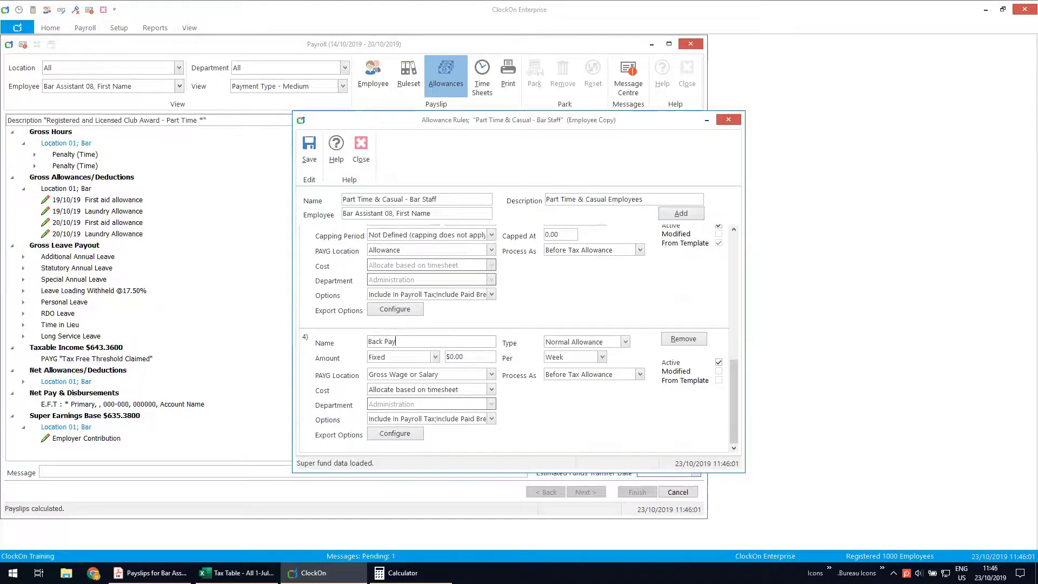
pyautogui.write(' - Rate rise')
# Enable Pay In Next Pay Only for the Back Pay - Rate rise rule, with Include In Super Earnings Base on
pyautogui.click(493, 419)
pyautogui.click(372, 477)
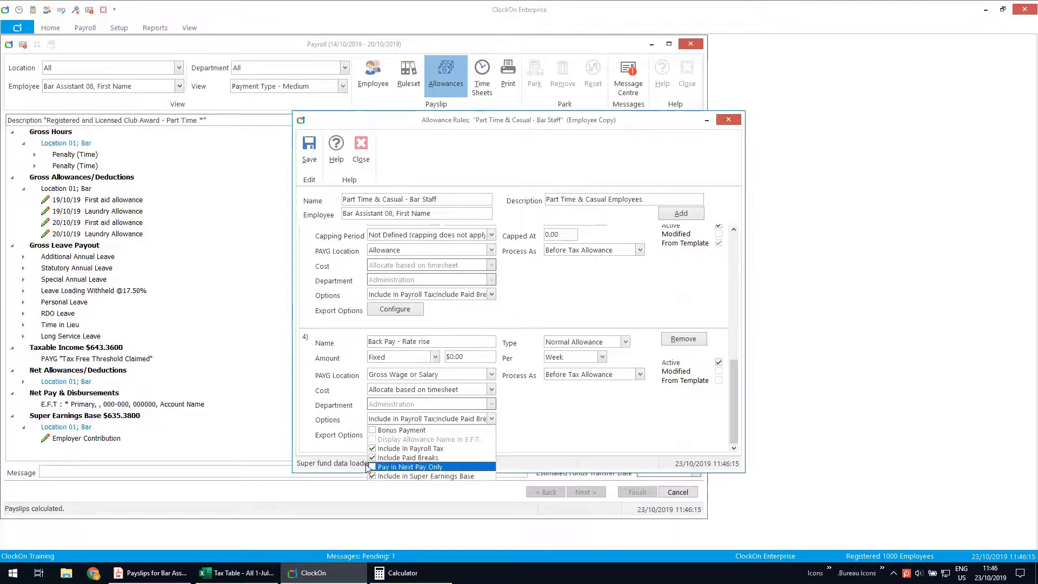
pyautogui.click(373, 468)
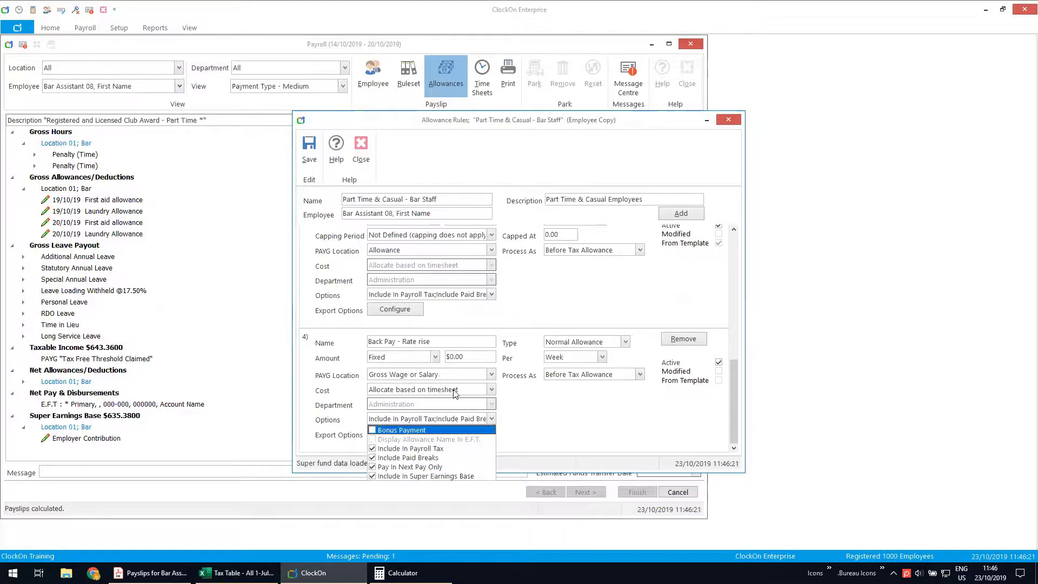
# Add an "Additional Tax - back pay" allowance rule processed as Additional Tax per Week, and save the employee's allowance rules
pyautogui.click(683, 211)
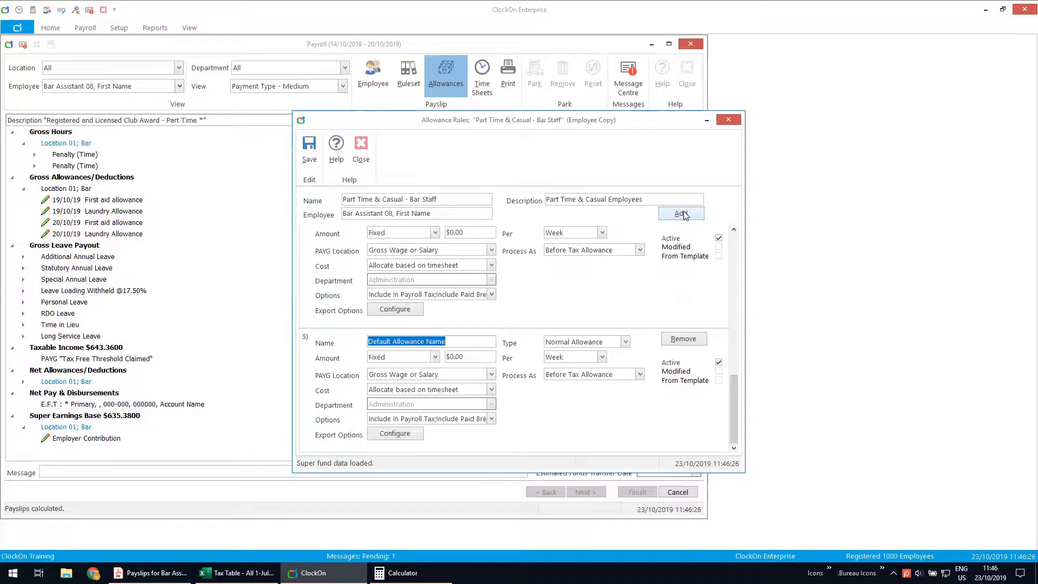
pyautogui.write('A')
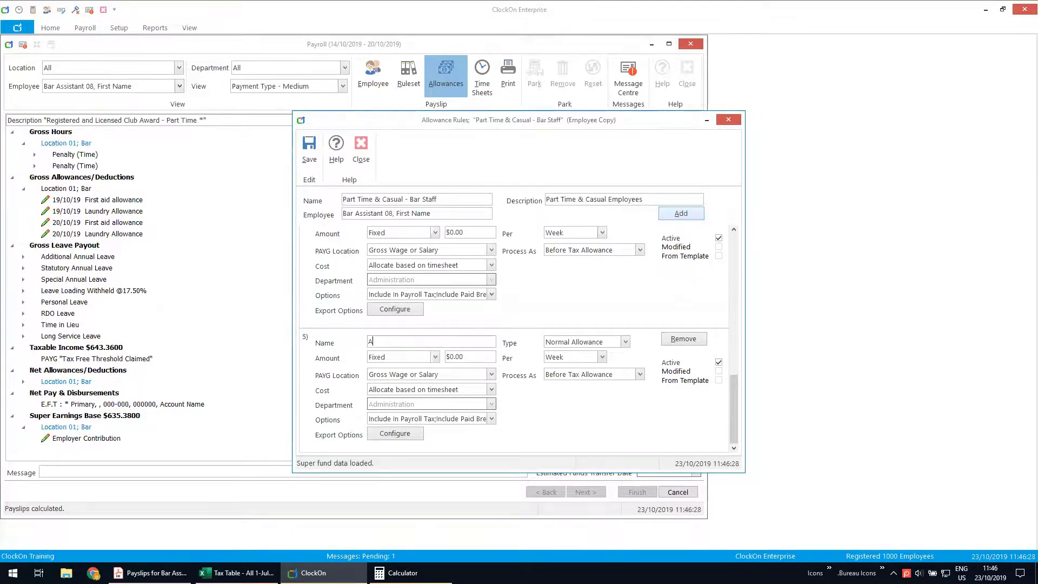
pyautogui.write('dditional Tax - back pay')
pyautogui.click(633, 376)
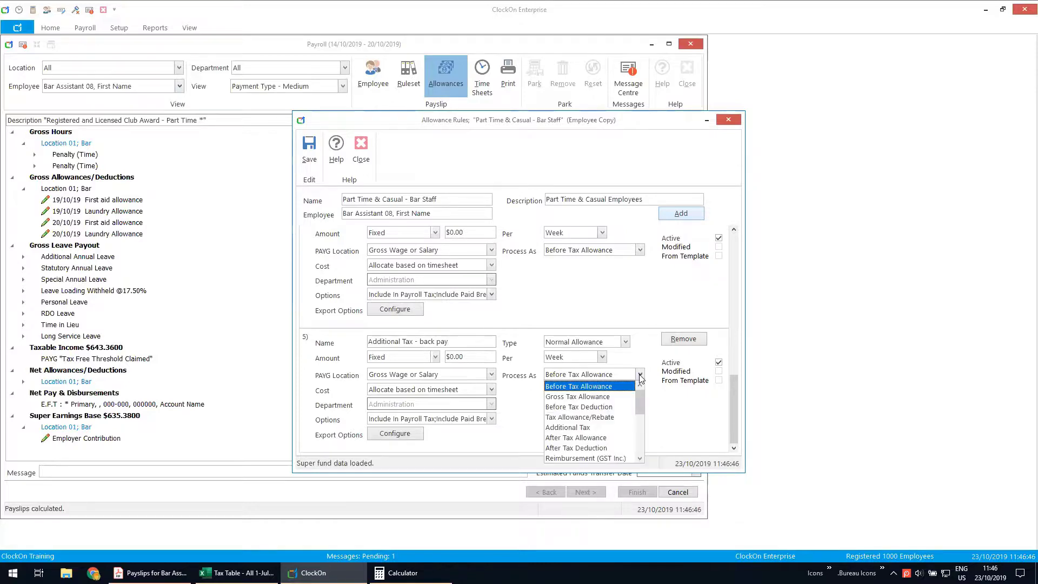
pyautogui.click(561, 428)
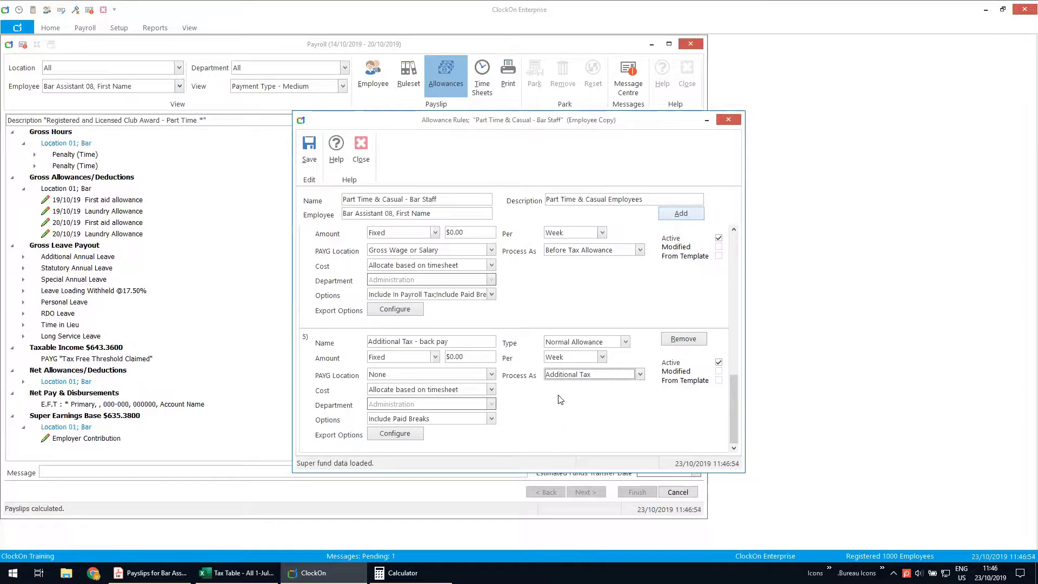
pyautogui.click(576, 357)
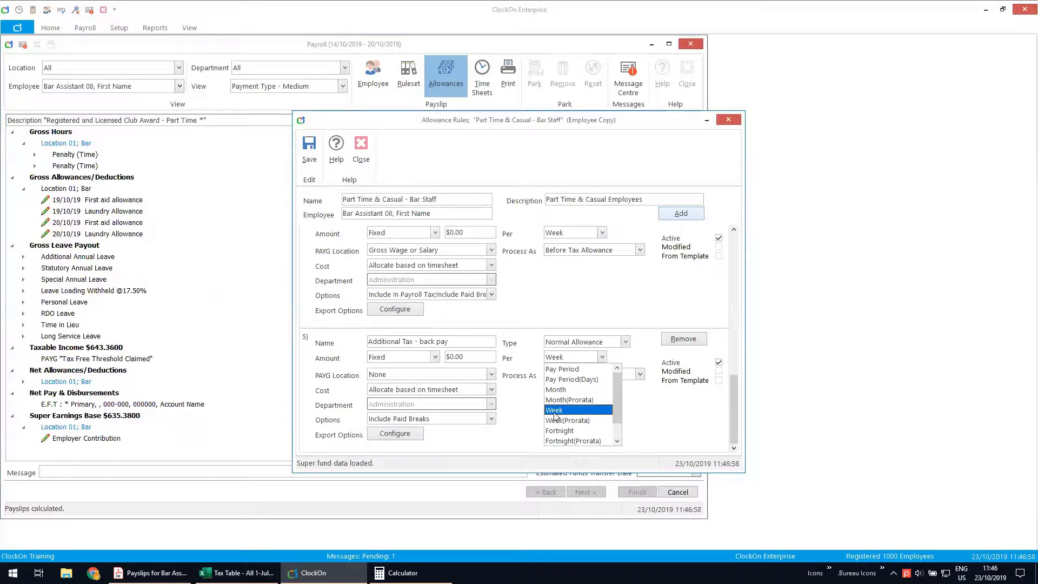
pyautogui.click(531, 440)
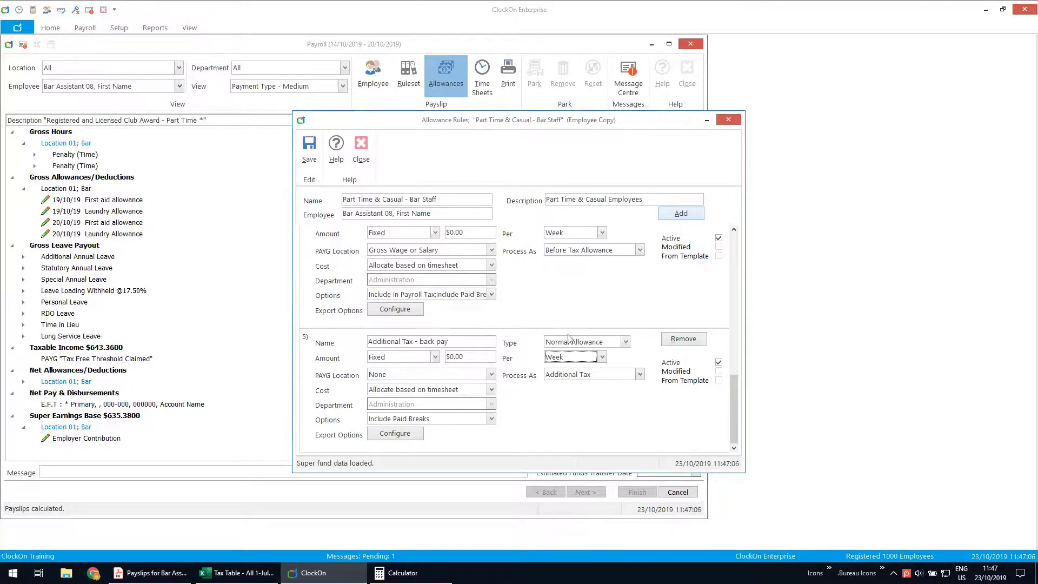
pyautogui.click(309, 142)
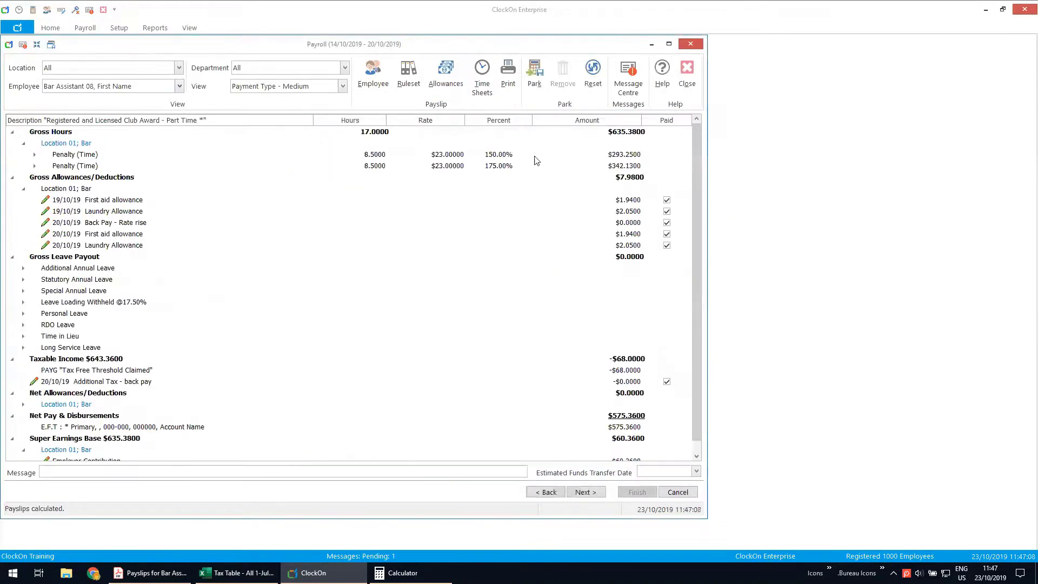
pyautogui.click(104, 220)
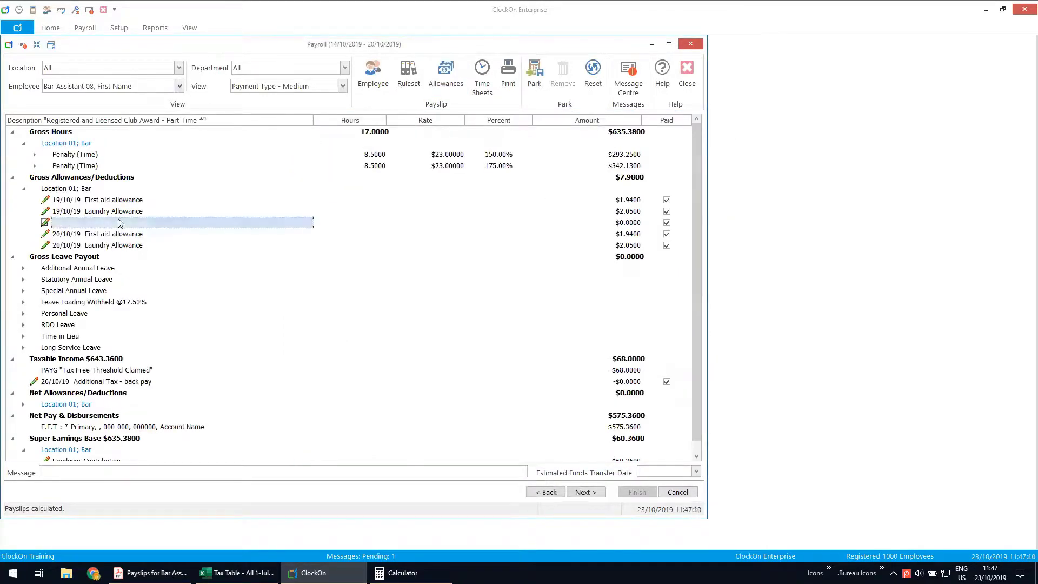
pyautogui.click(106, 384)
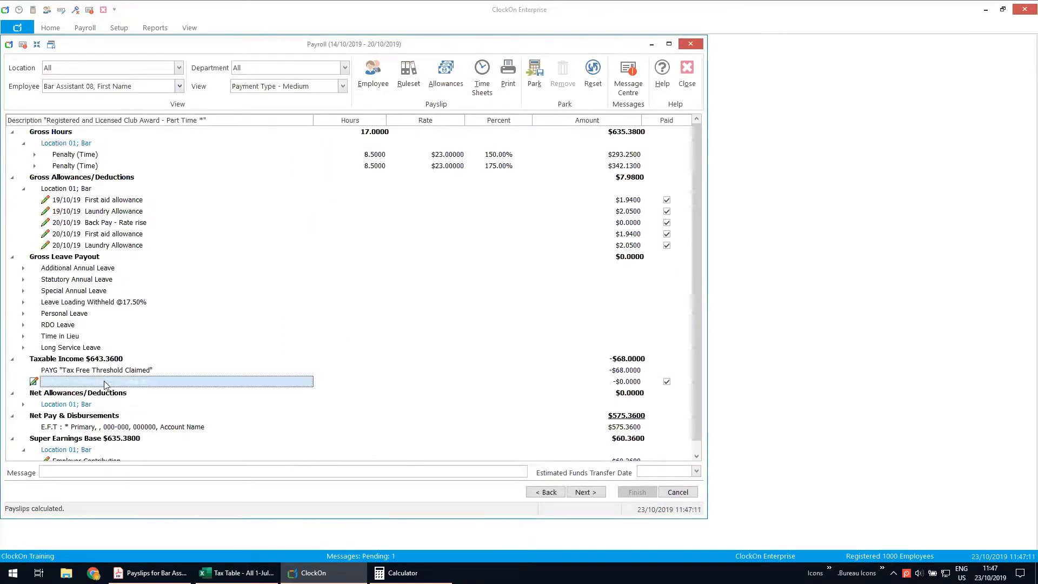
pyautogui.click(116, 227)
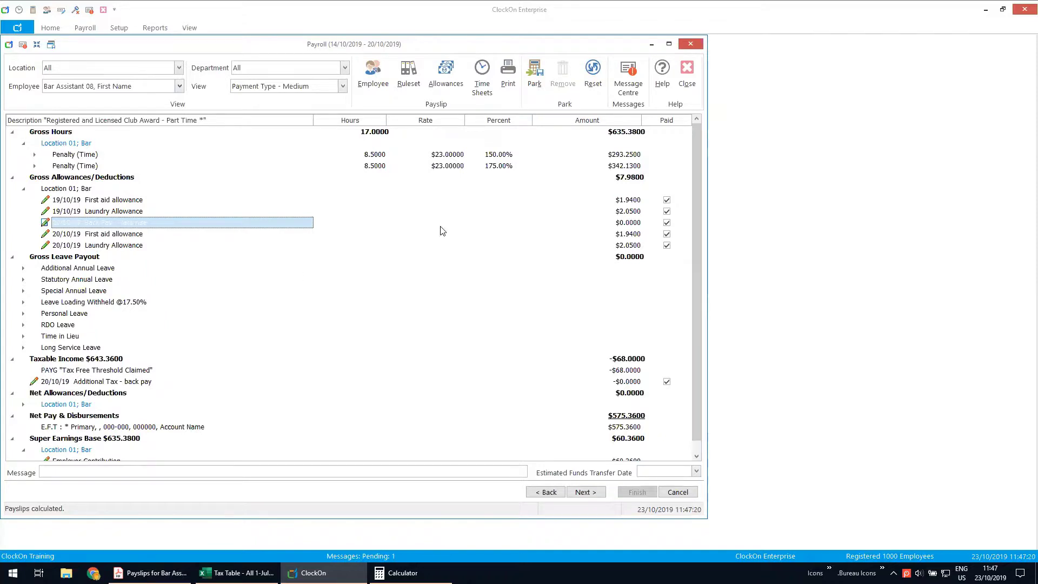
# Start a new time sheet for Bar Assistant 08 covering 9/10/2019 to 14/10/2019
pyautogui.click(480, 72)
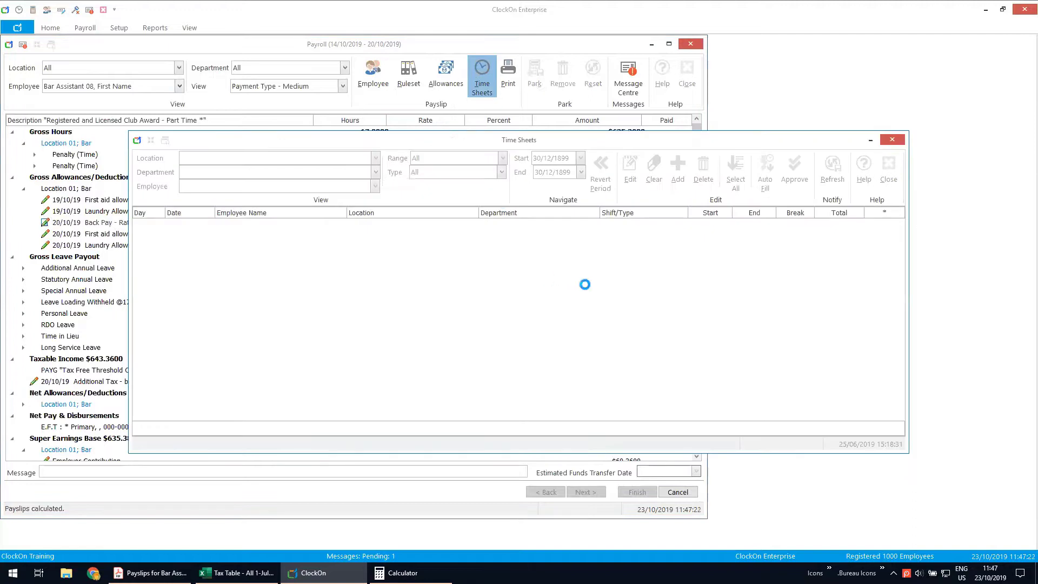
pyautogui.click(679, 172)
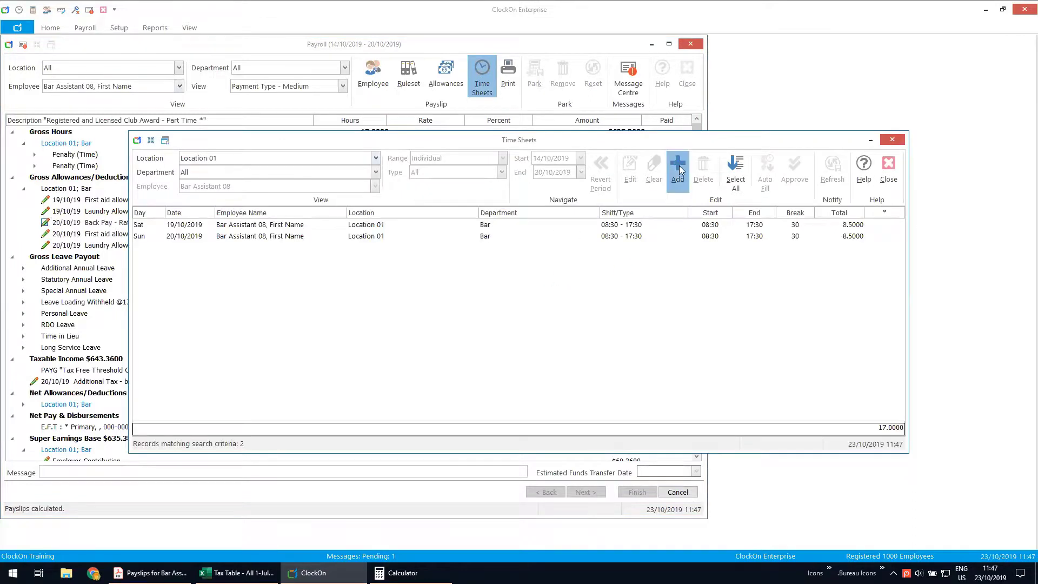
pyautogui.click(444, 223)
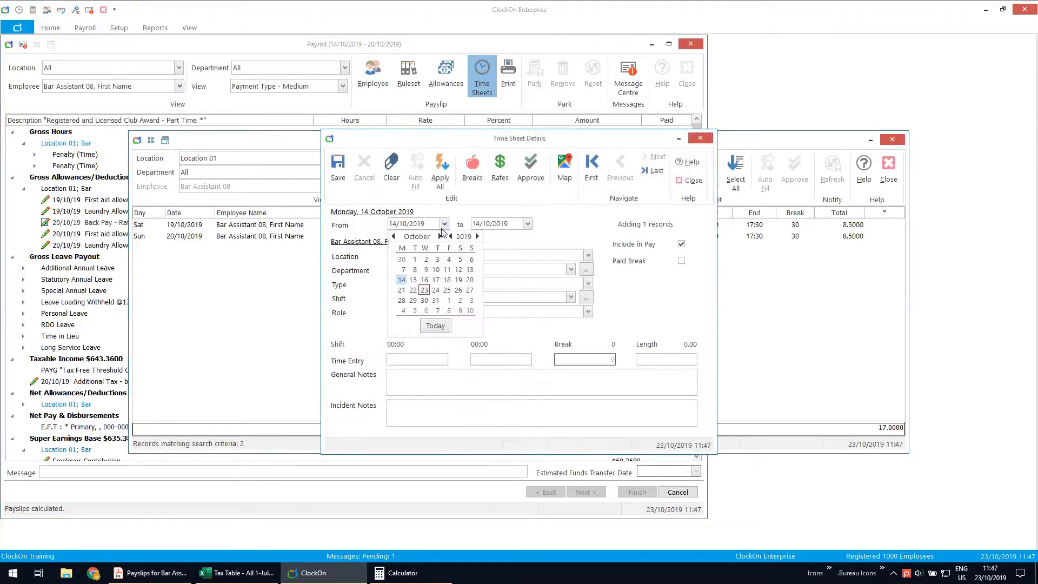
pyautogui.click(426, 270)
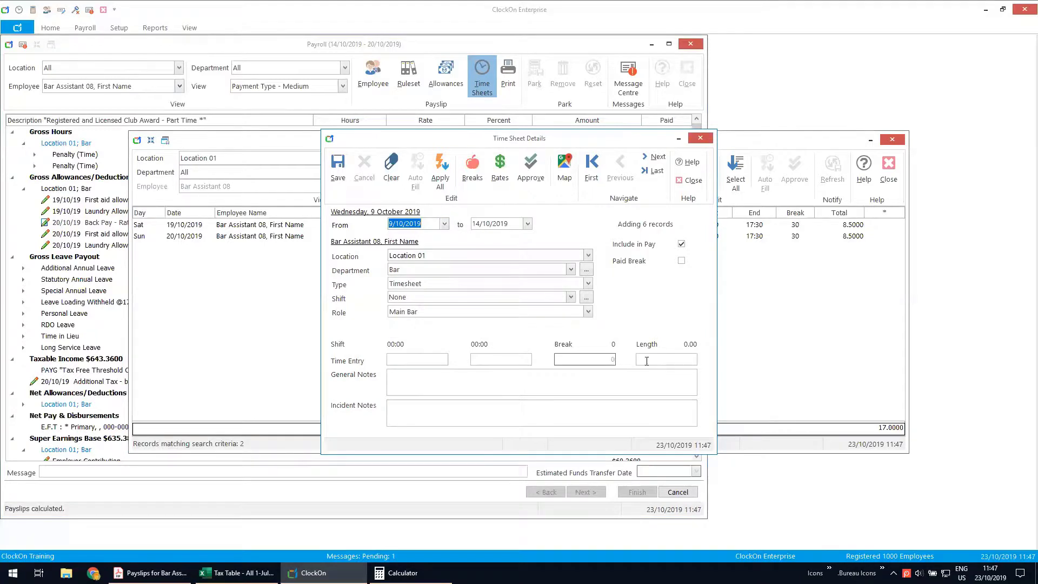
# Create a 09:00 - 17:30 shift for the new time sheet and save both the shift and the time sheet
pyautogui.click(586, 297)
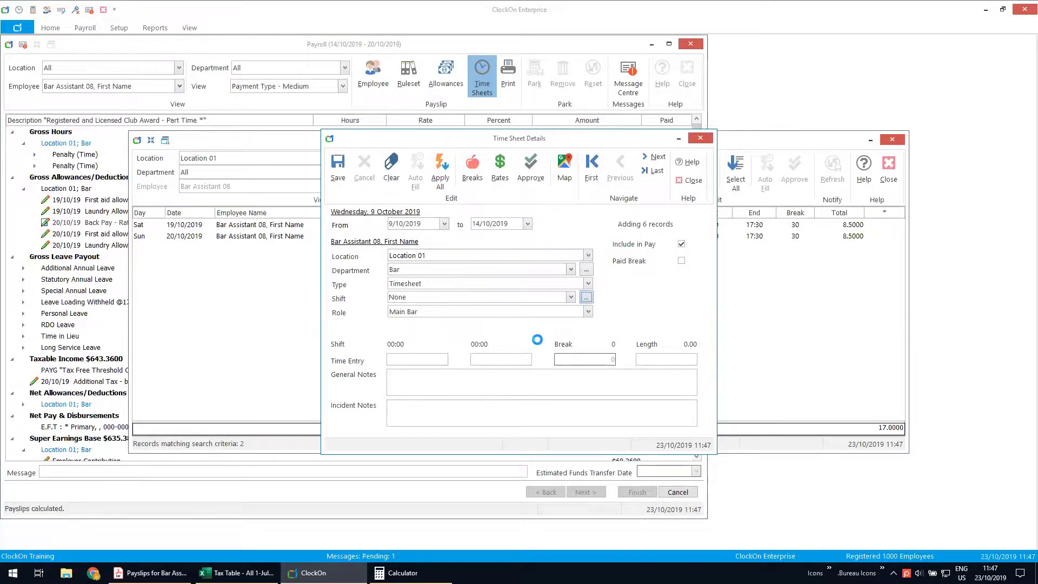
pyautogui.write('09')
pyautogui.press('Tab')
pyautogui.press('Tab')
pyautogui.press('Tab')
pyautogui.write('17:3')
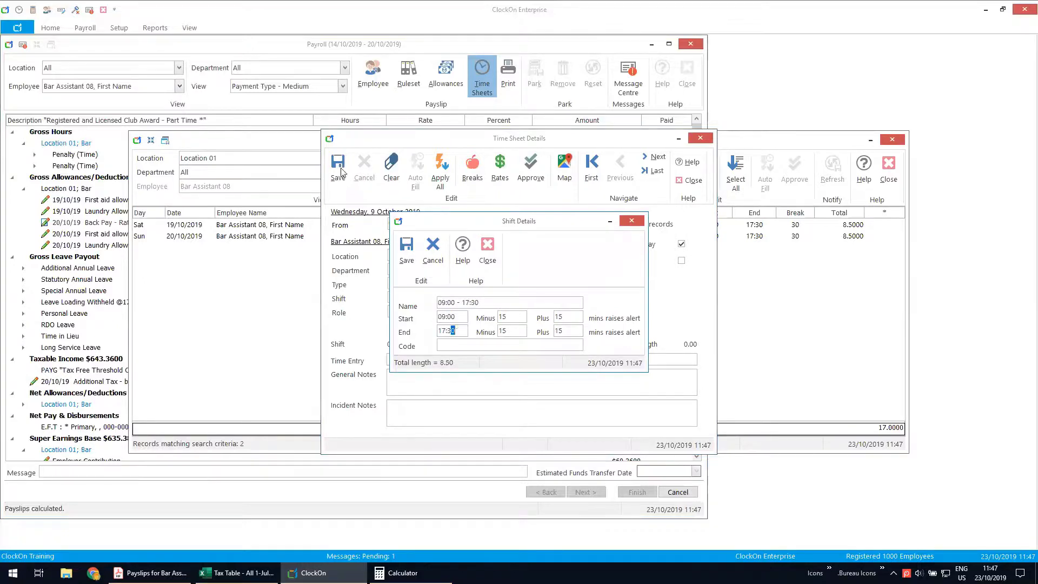
pyautogui.click(406, 250)
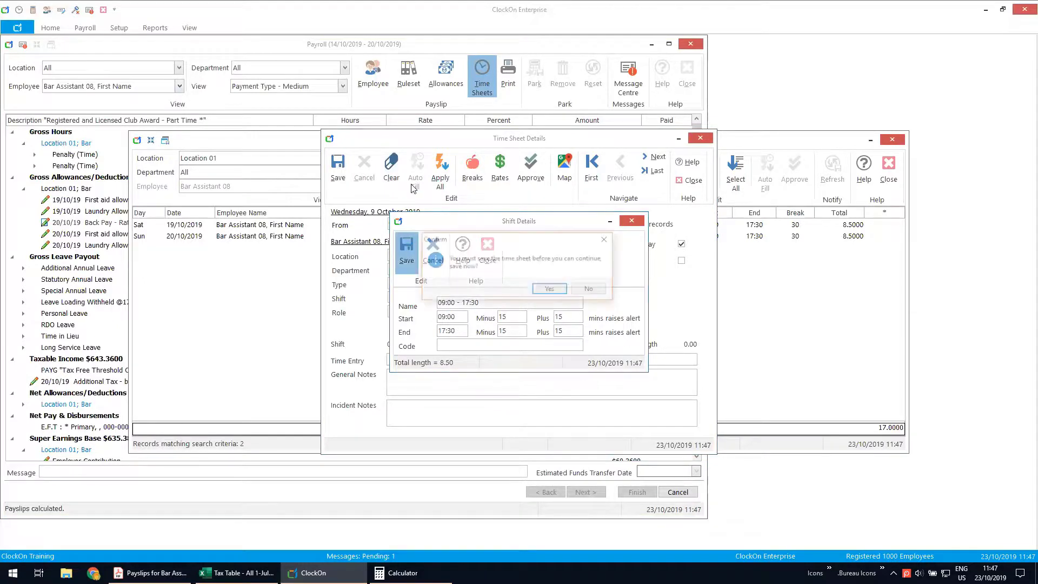
pyautogui.click(550, 289)
# Save the 09:00 - 17:30 time sheets for 9/10/2019 and 10/10/2019 and close the time sheet details
pyautogui.click(338, 167)
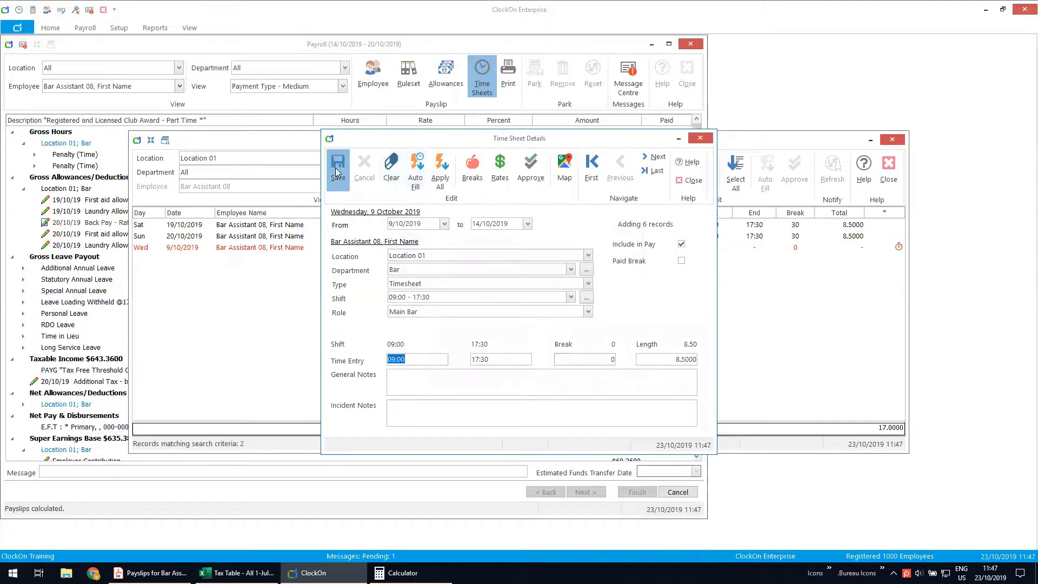
pyautogui.click(690, 180)
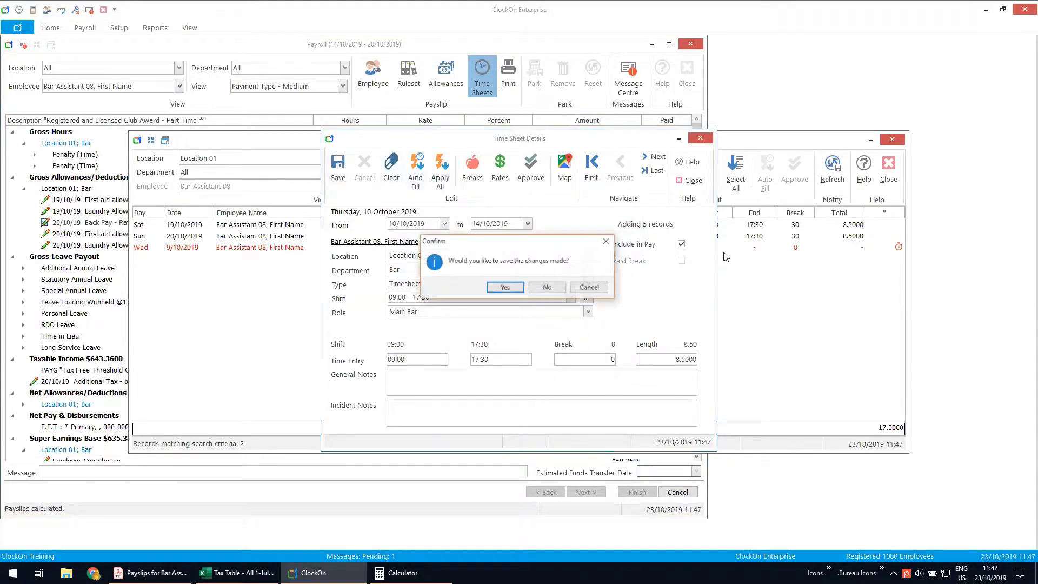
pyautogui.click(507, 288)
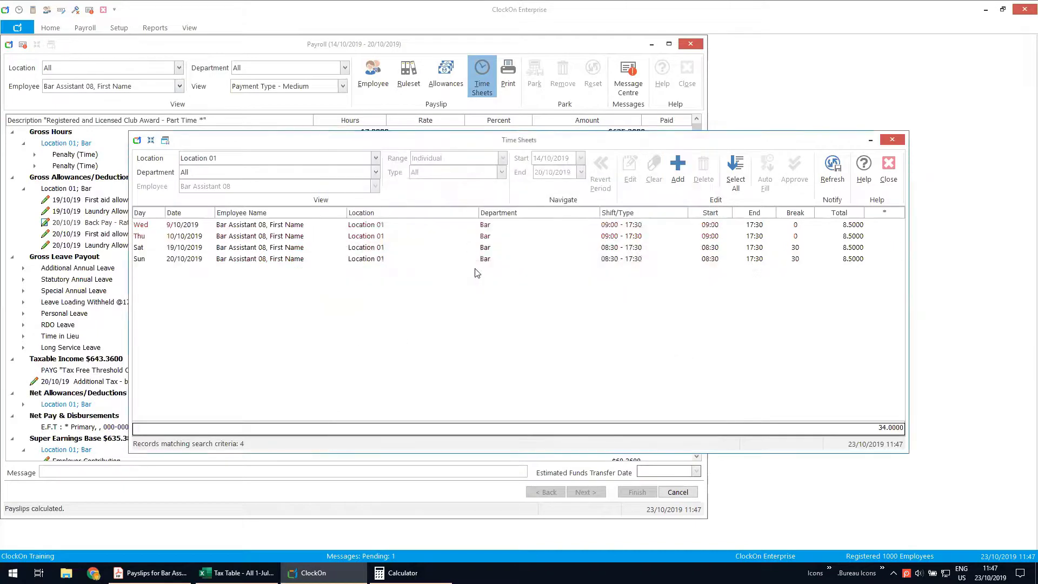
# Delete the 9/10/2019 and 10/10/2019 time sheets and return to the payroll
pyautogui.click(372, 226)
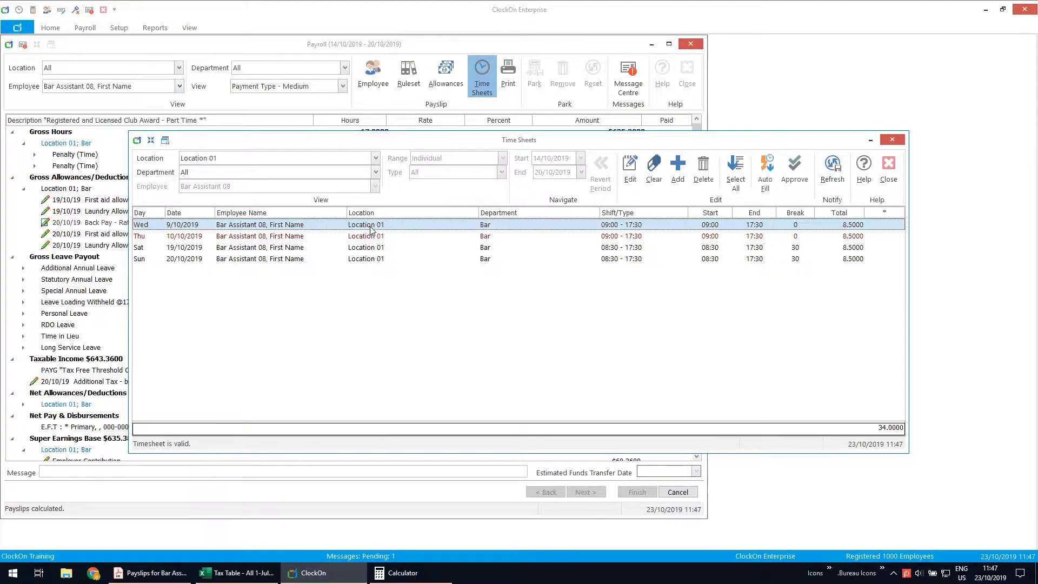
pyautogui.keyDown('shift'); pyautogui.click(372, 237); pyautogui.keyUp('shift')
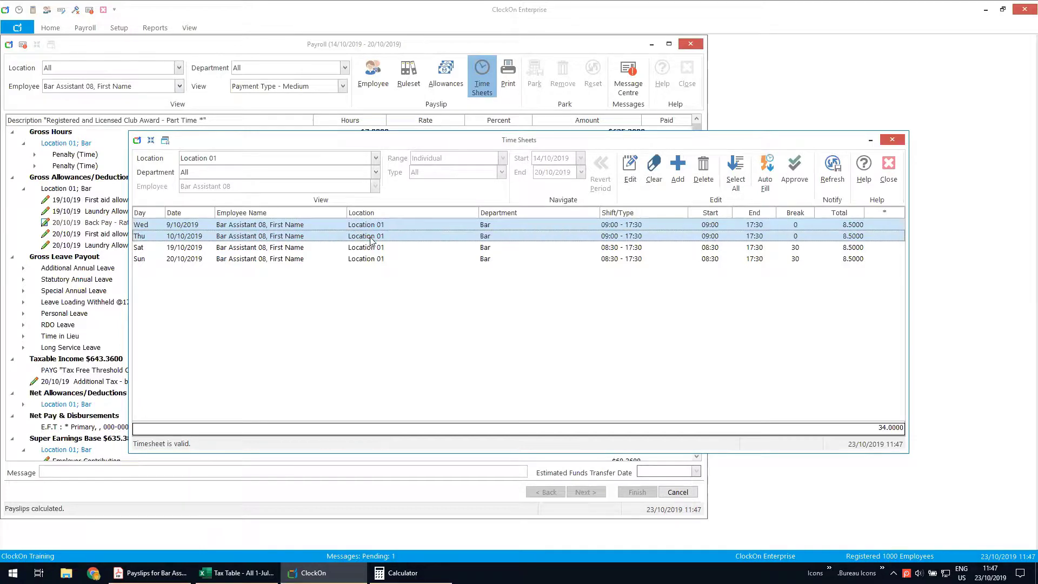
pyautogui.click(704, 172)
pyautogui.click(556, 293)
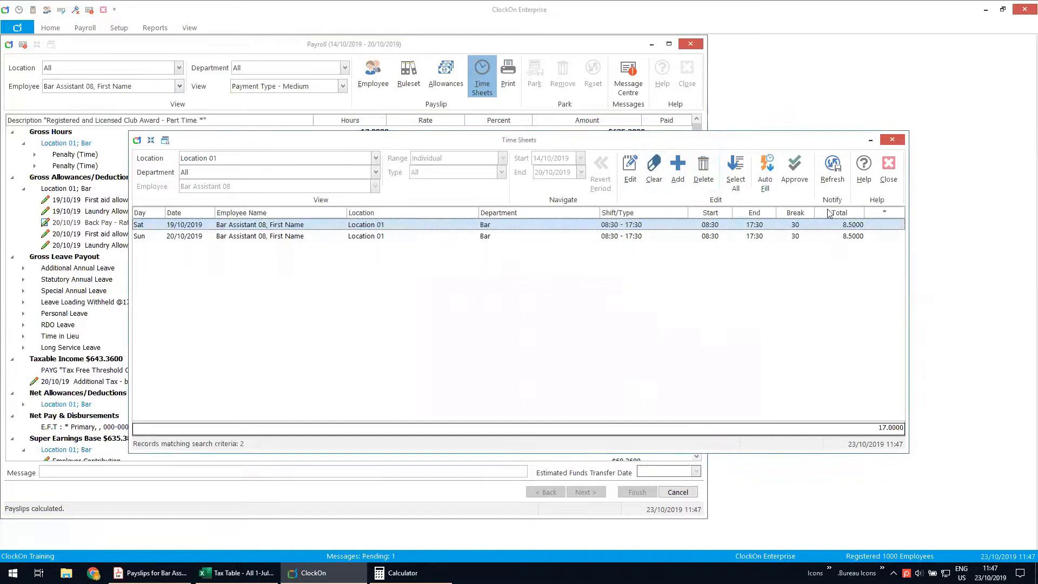
pyautogui.click(889, 173)
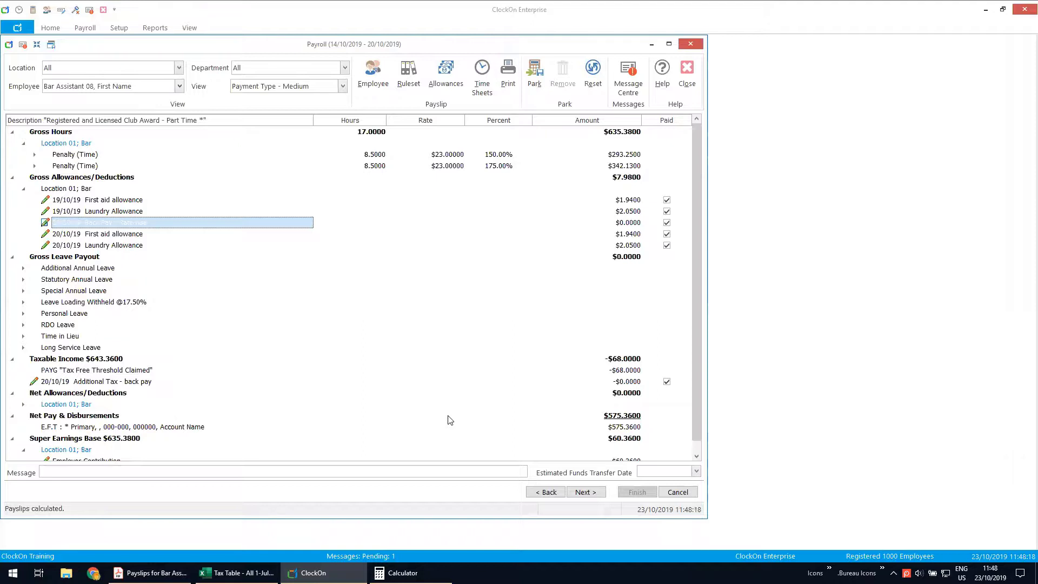
# Set the Back Pay - Rate rise allowance amount to $110.49 for Bar Assistant 08
pyautogui.click(634, 226)
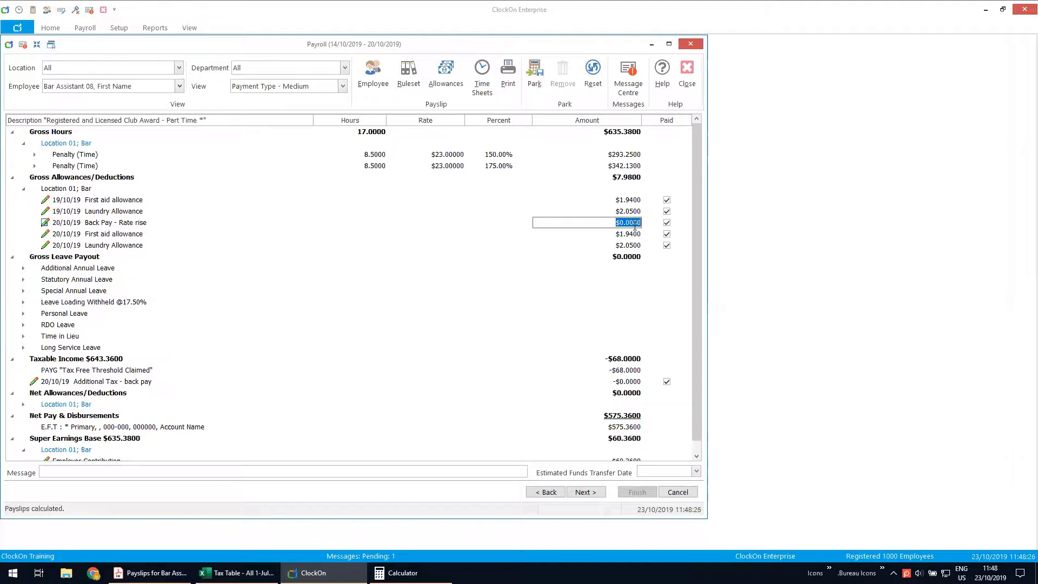
pyautogui.write('110.49')
pyautogui.press('Return')
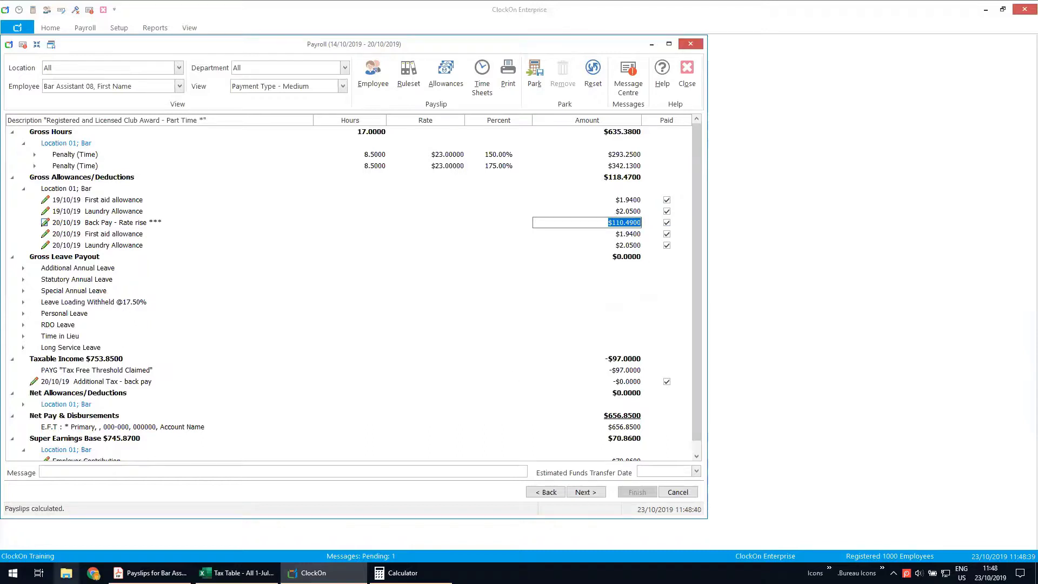
# Check the Total PAYG Tax comment in Bar Assistant 08's payslip PDF in Acrobat Reader and return to ClockOn
pyautogui.click(151, 573)
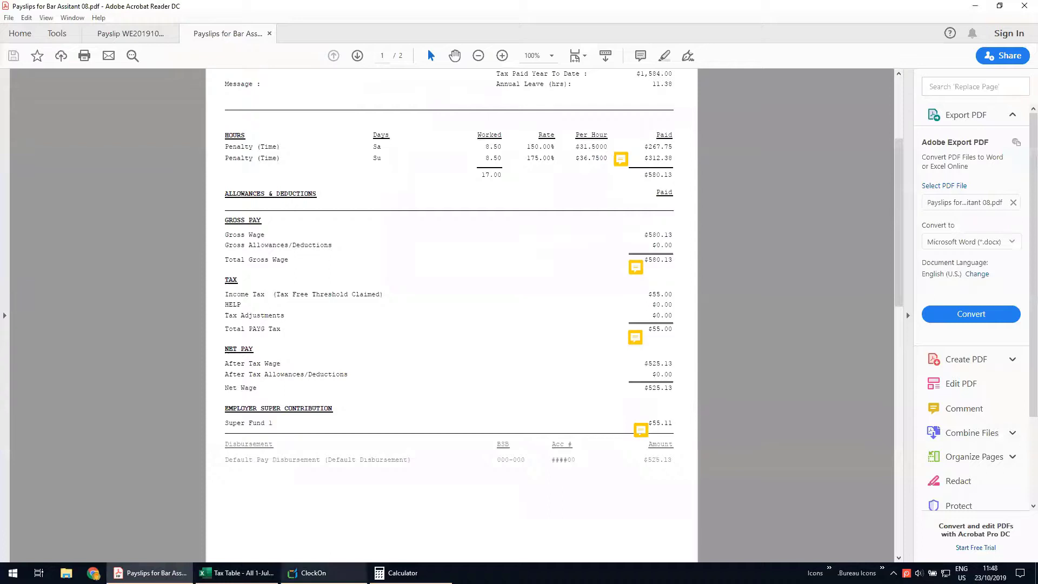
pyautogui.click(313, 573)
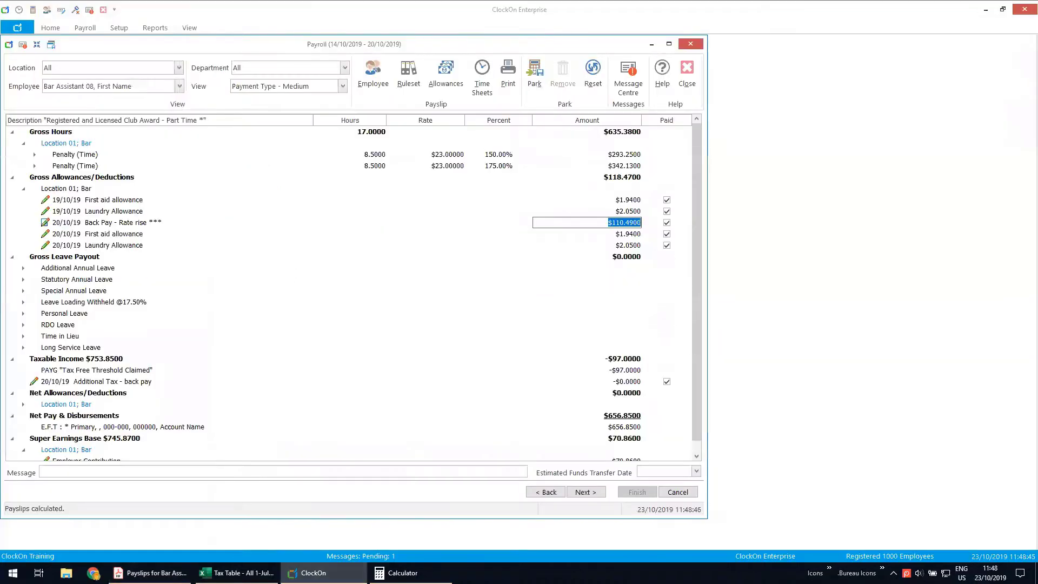
pyautogui.hotkey('alt', 'Tab')
pyautogui.moveTo(640, 336)
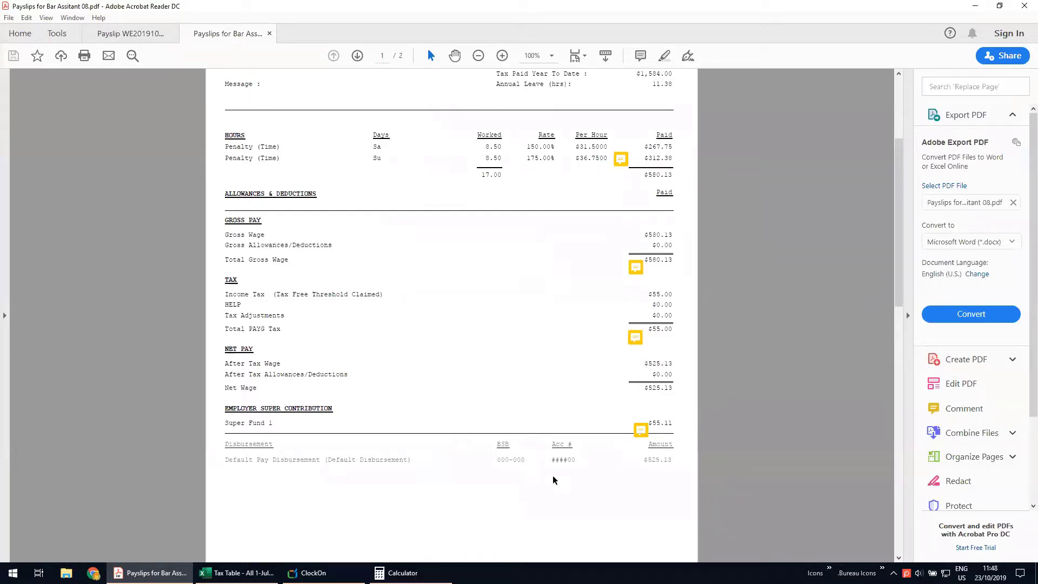
pyautogui.click(314, 572)
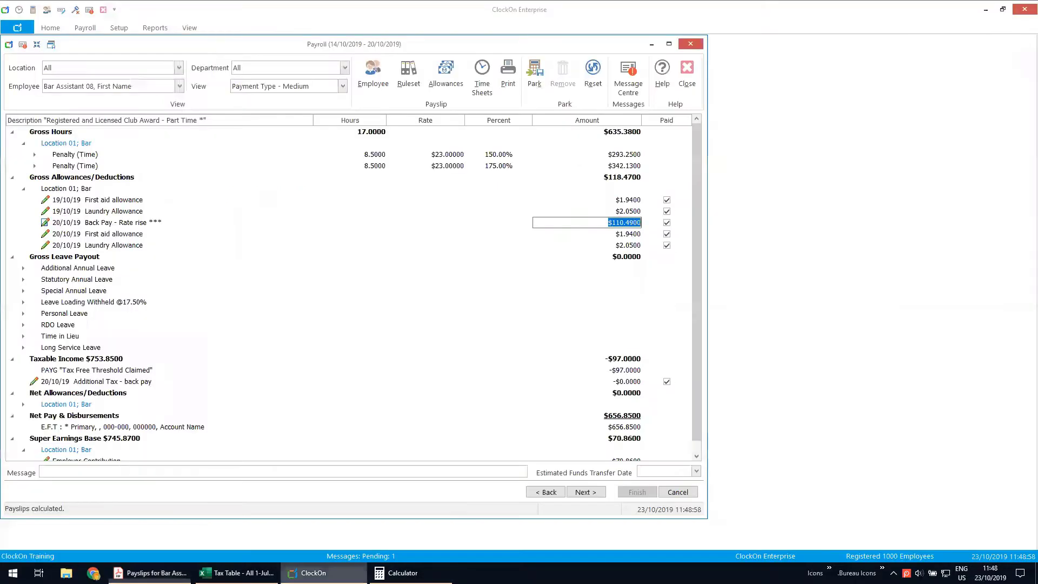
# Try $166 as the Additional Tax - back pay amount
pyautogui.click(633, 383)
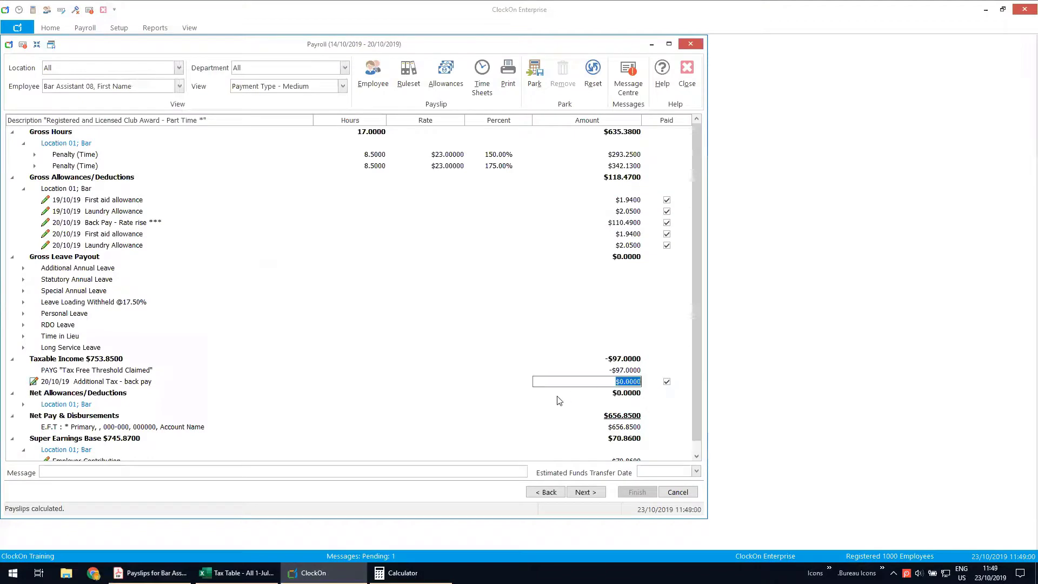
pyautogui.write('166')
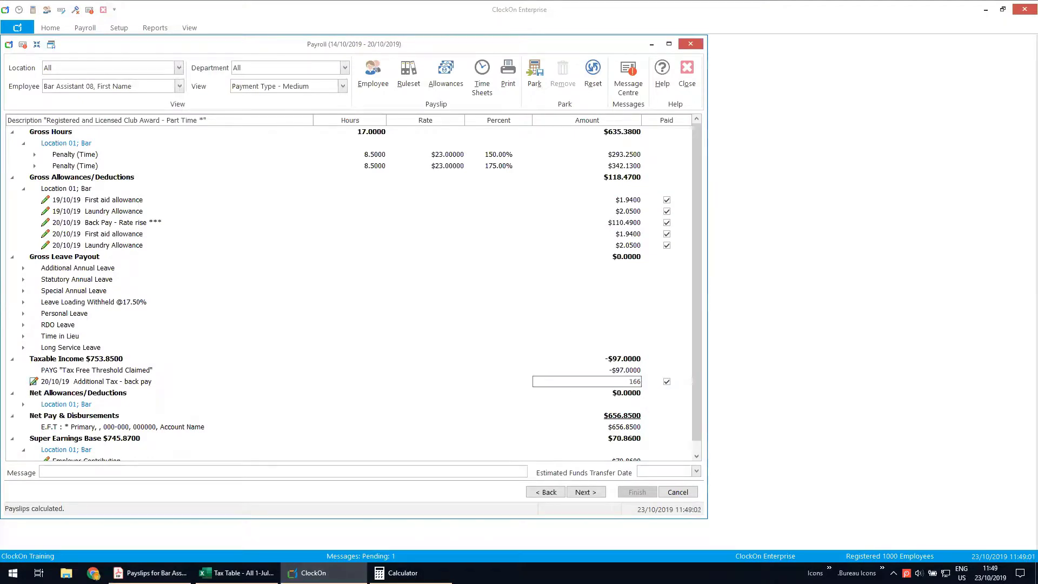
pyautogui.press('Return')
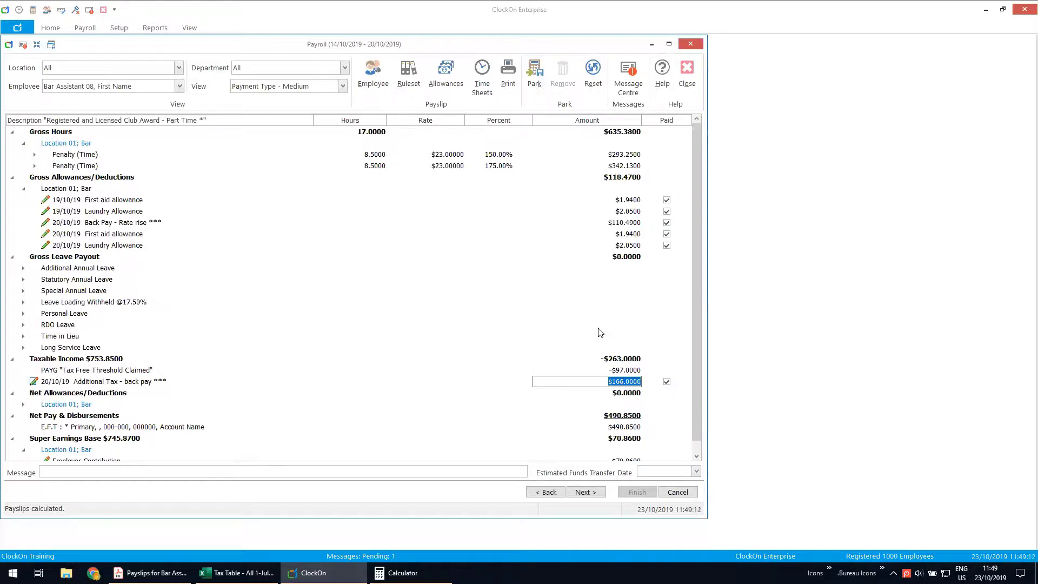
# Reset Additional Tax - back pay to 0 and compare the PAYG with the Back Pay - Rate rise line unpaid and paid
pyautogui.write('0')
pyautogui.click(577, 336)
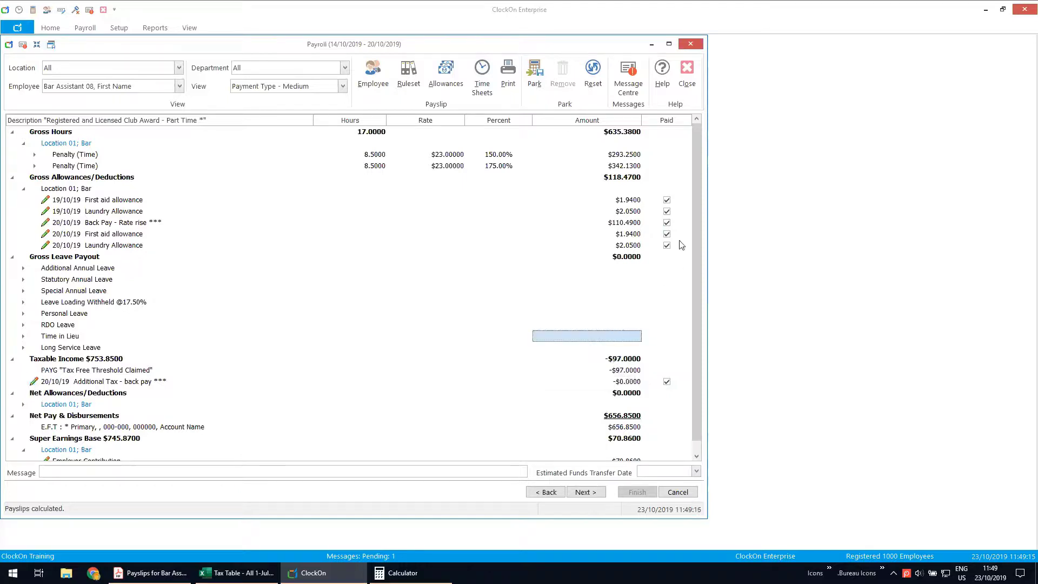
pyautogui.click(667, 222)
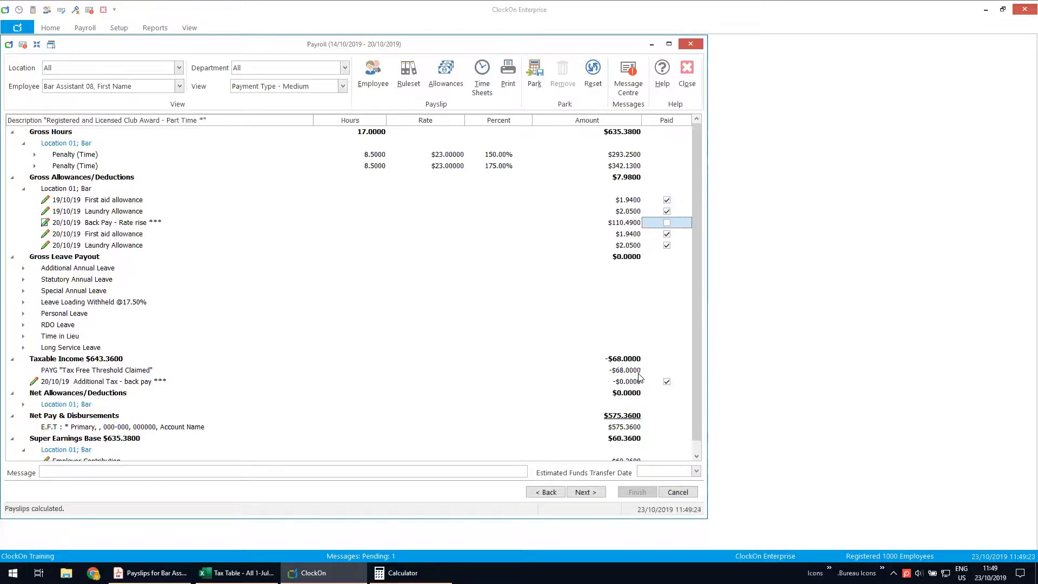
pyautogui.click(667, 223)
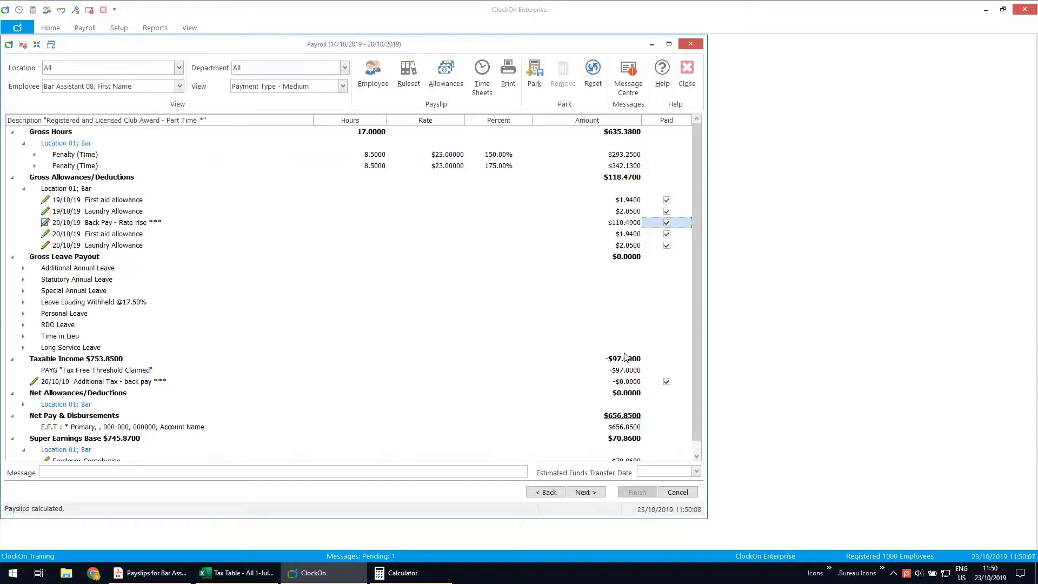
# Set the Additional Tax - back pay amount to $137
pyautogui.click(637, 381)
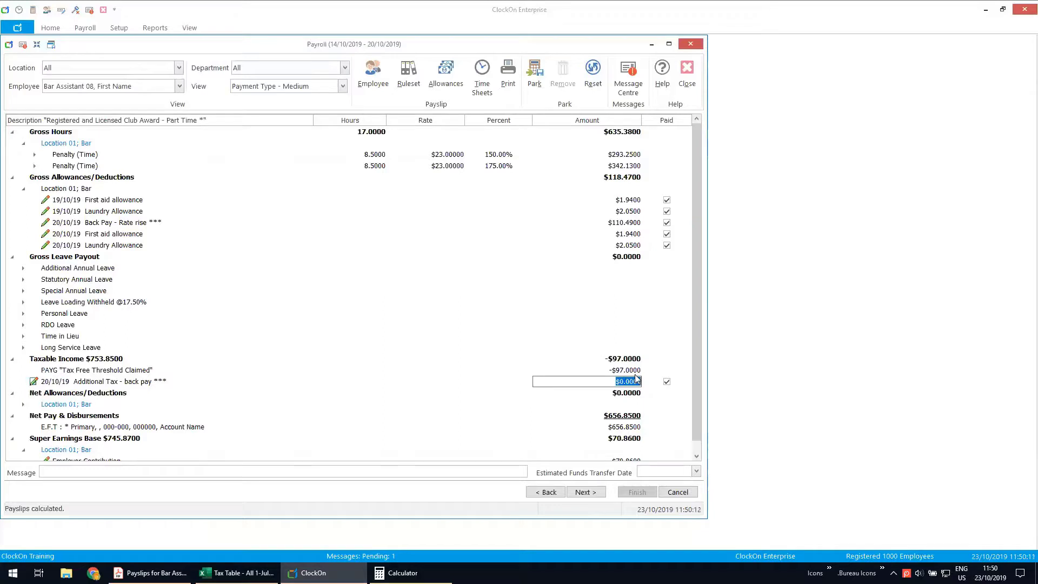
pyautogui.write('137')
pyautogui.press('Return')
pyautogui.click(639, 362)
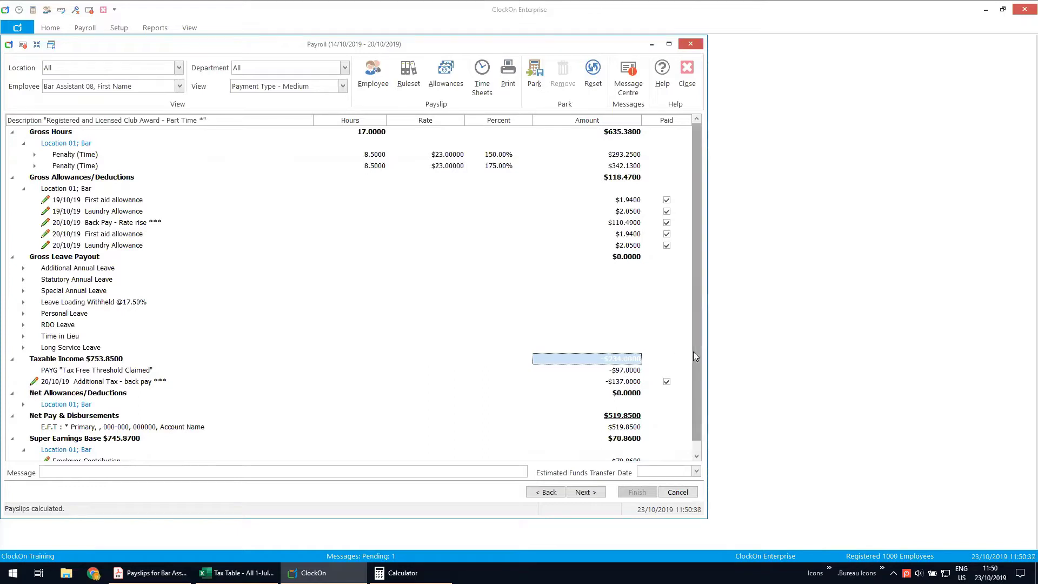
# Review the employer super contribution, process the 14/10/2019 - 20/10/2019 payroll, and finish the payroll
pyautogui.moveTo(693, 354); pyautogui.dragTo(694, 386)
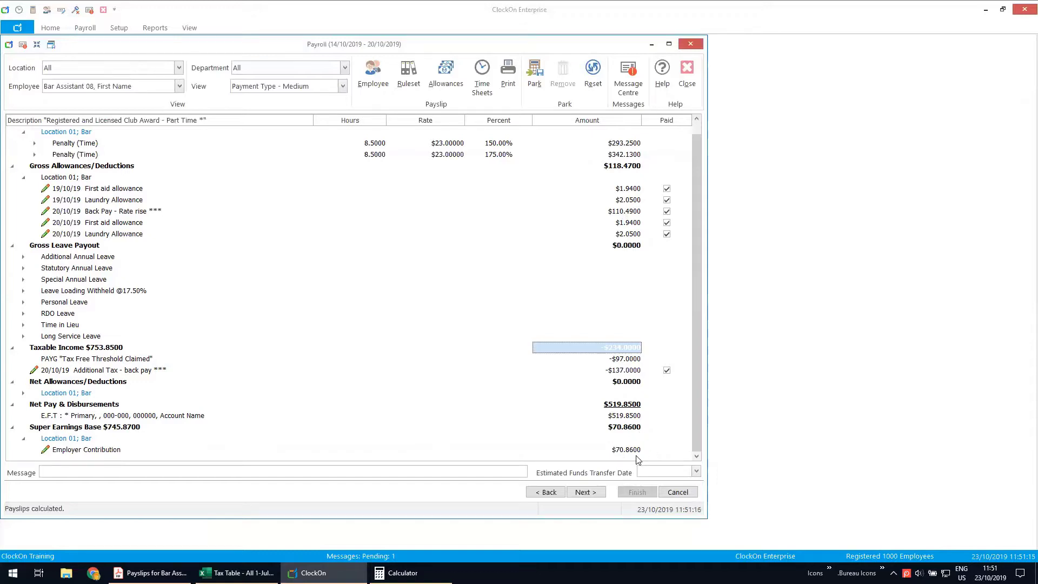
pyautogui.click(589, 493)
pyautogui.click(589, 494)
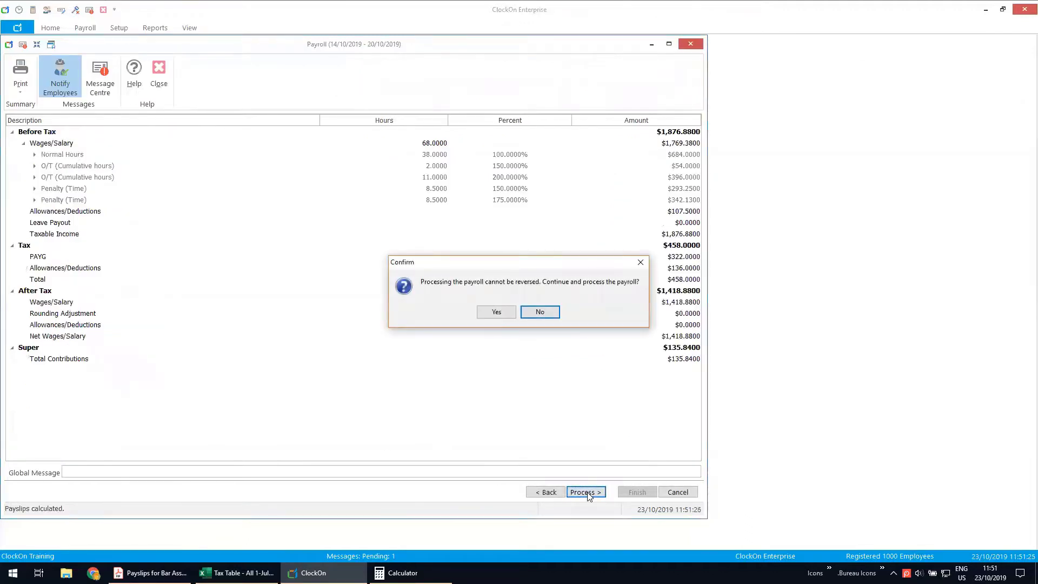
pyautogui.click(486, 313)
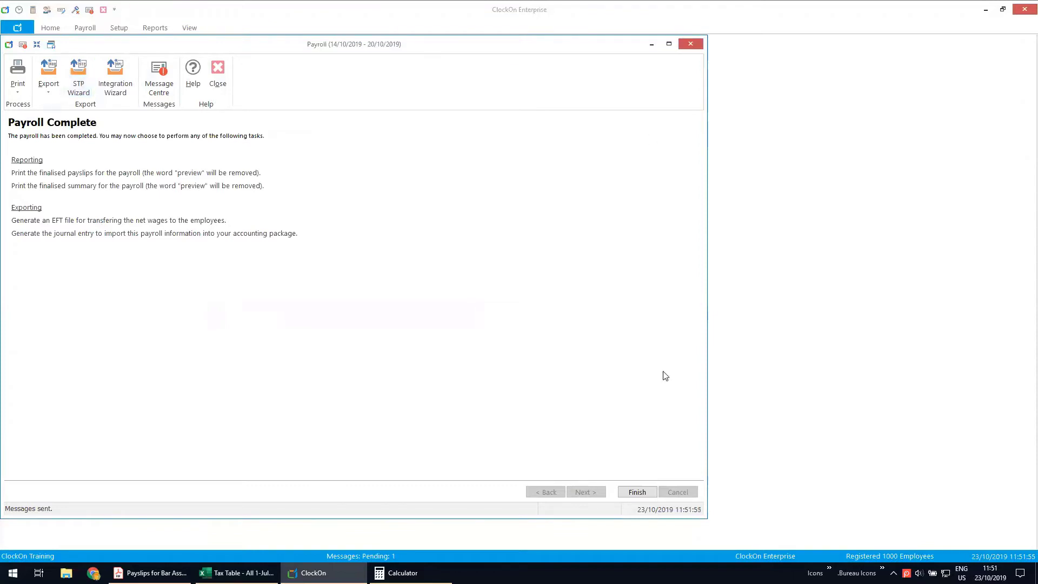
pyautogui.click(637, 492)
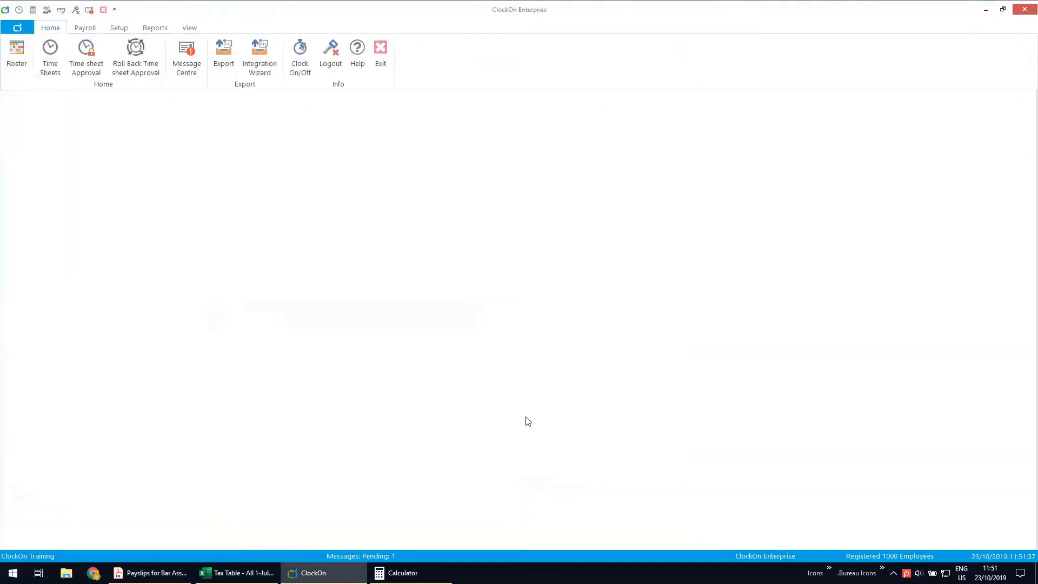